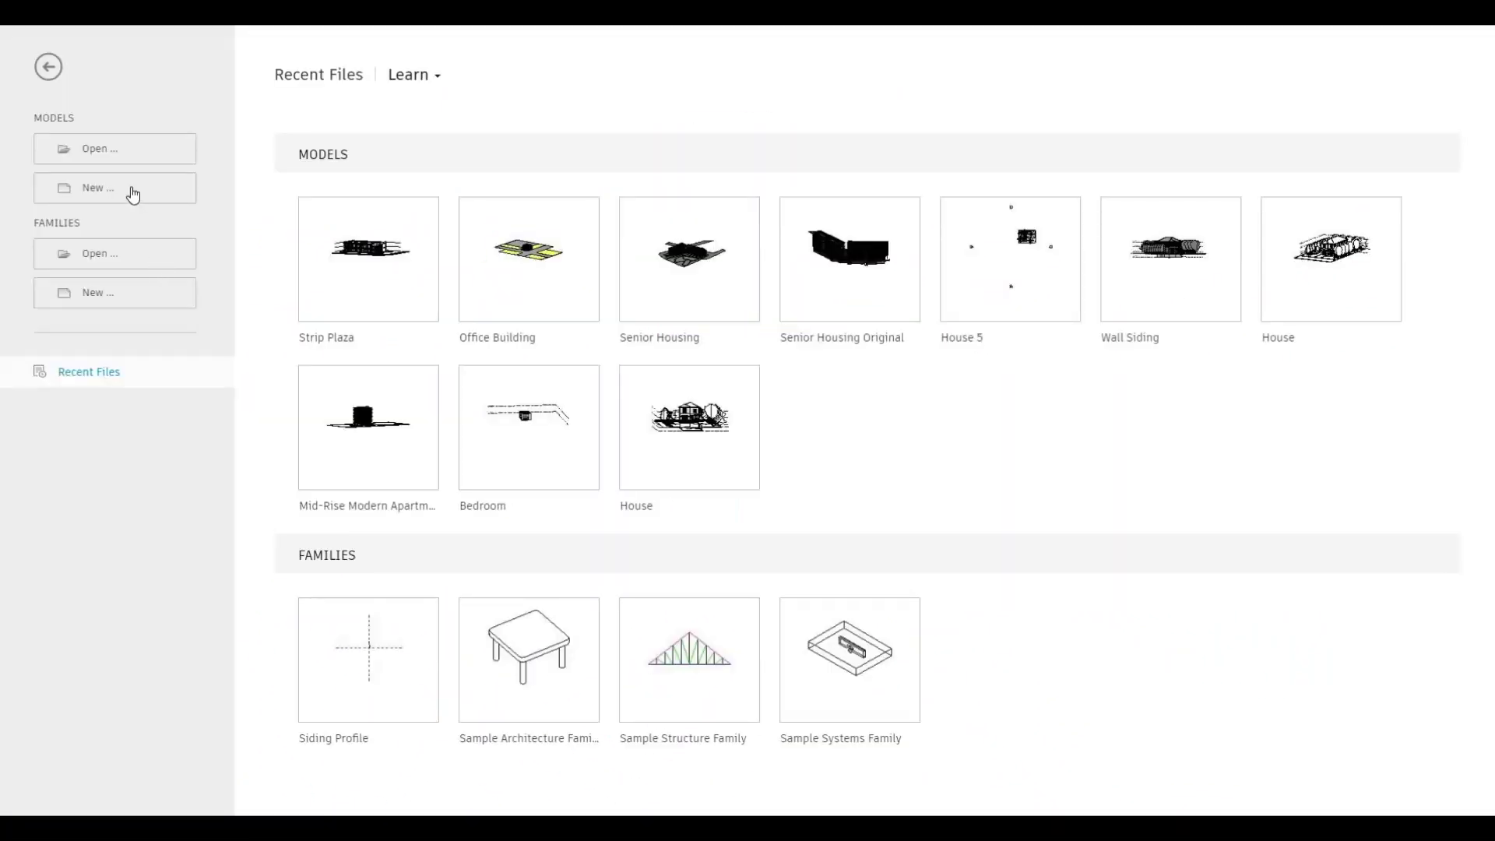
Step: Create a new project based on the Architectural Template
left_click(133, 188)
left_click(713, 385)
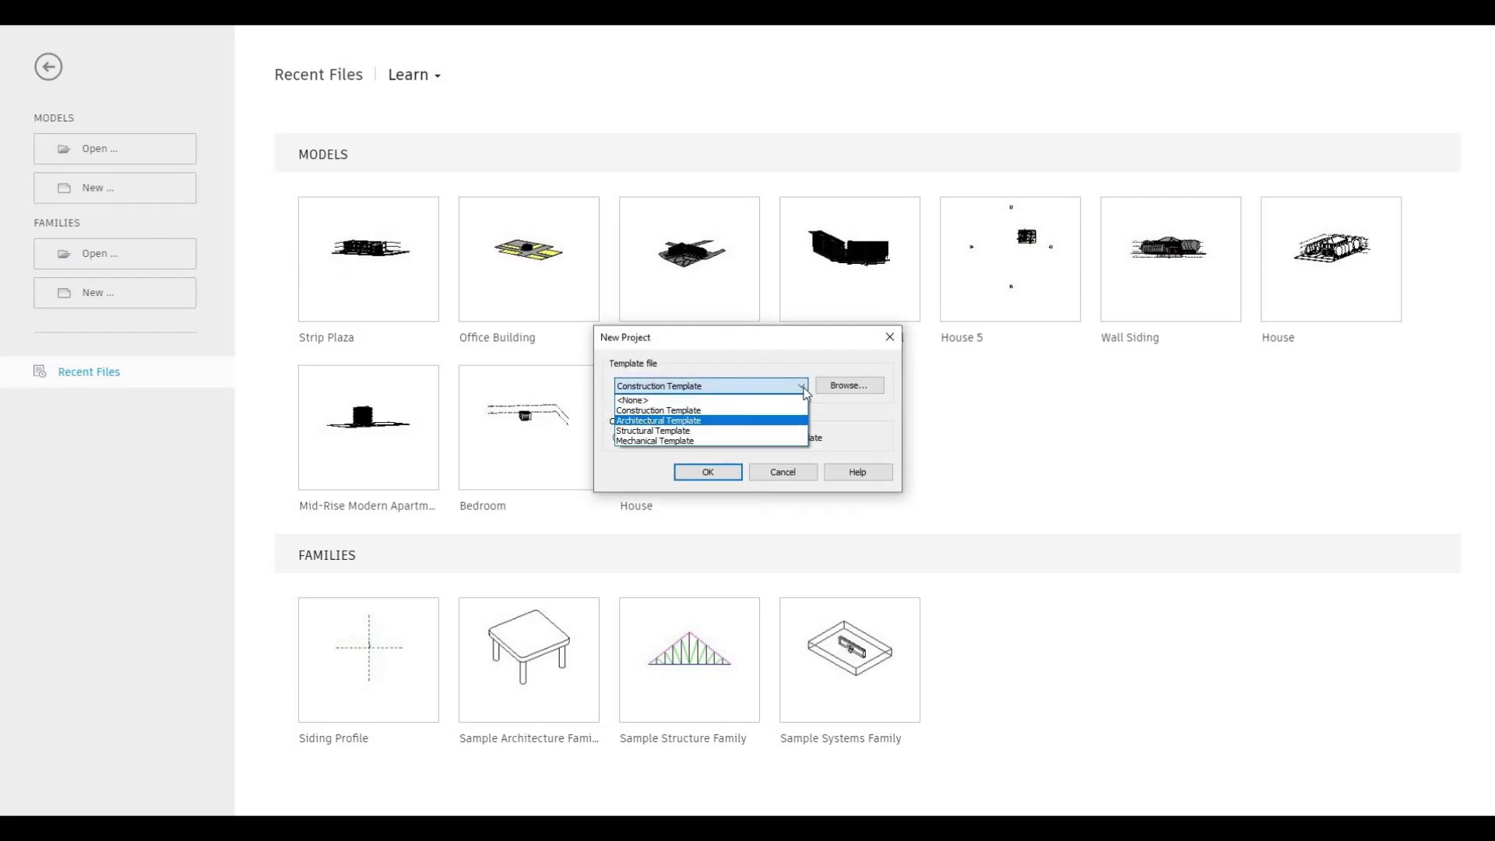
key("Up")
key("Up")
left_click(704, 470)
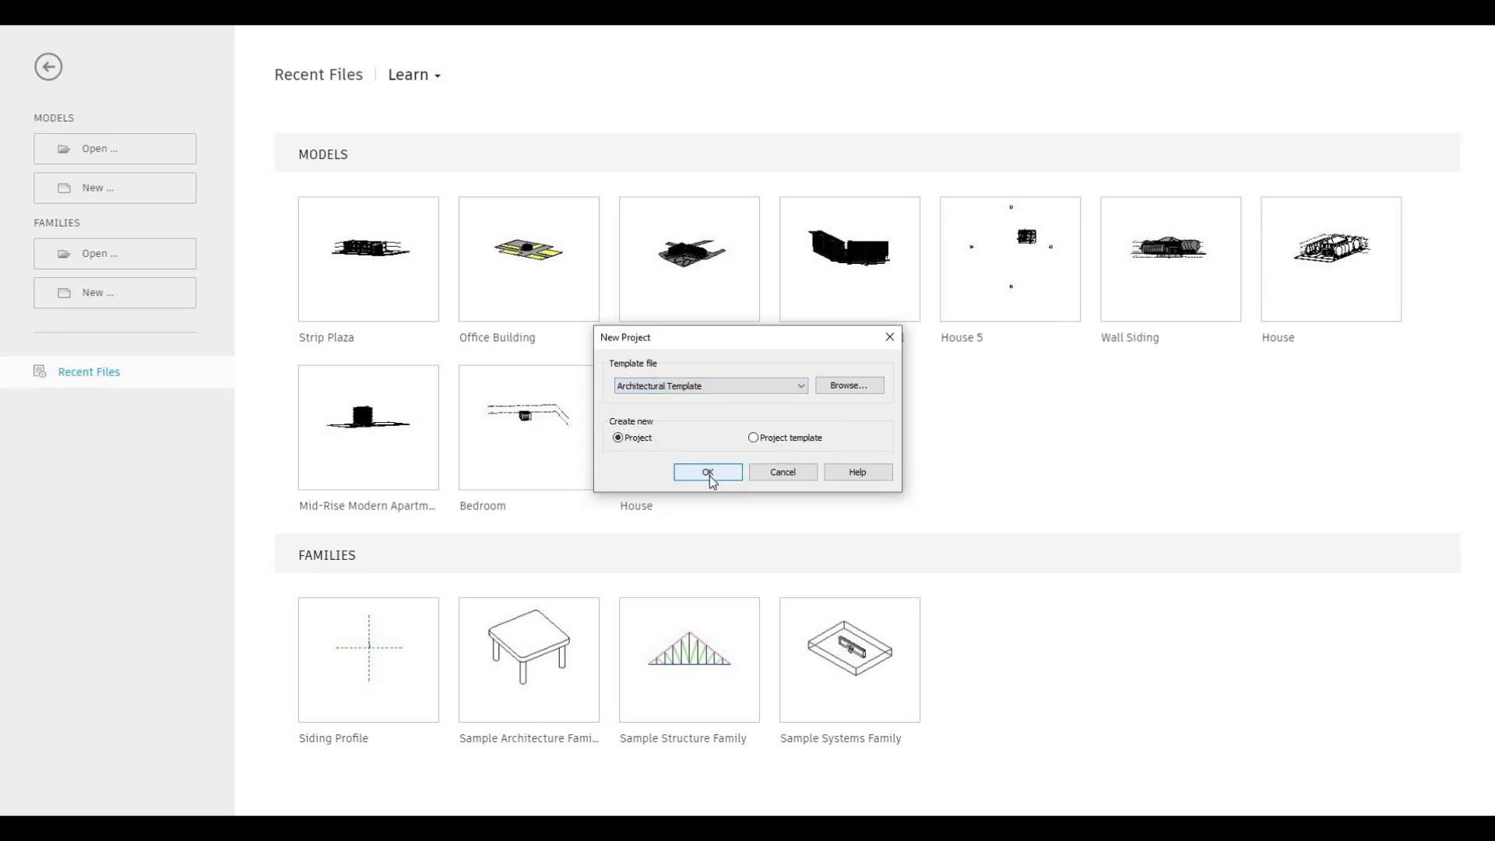
left_click(708, 472)
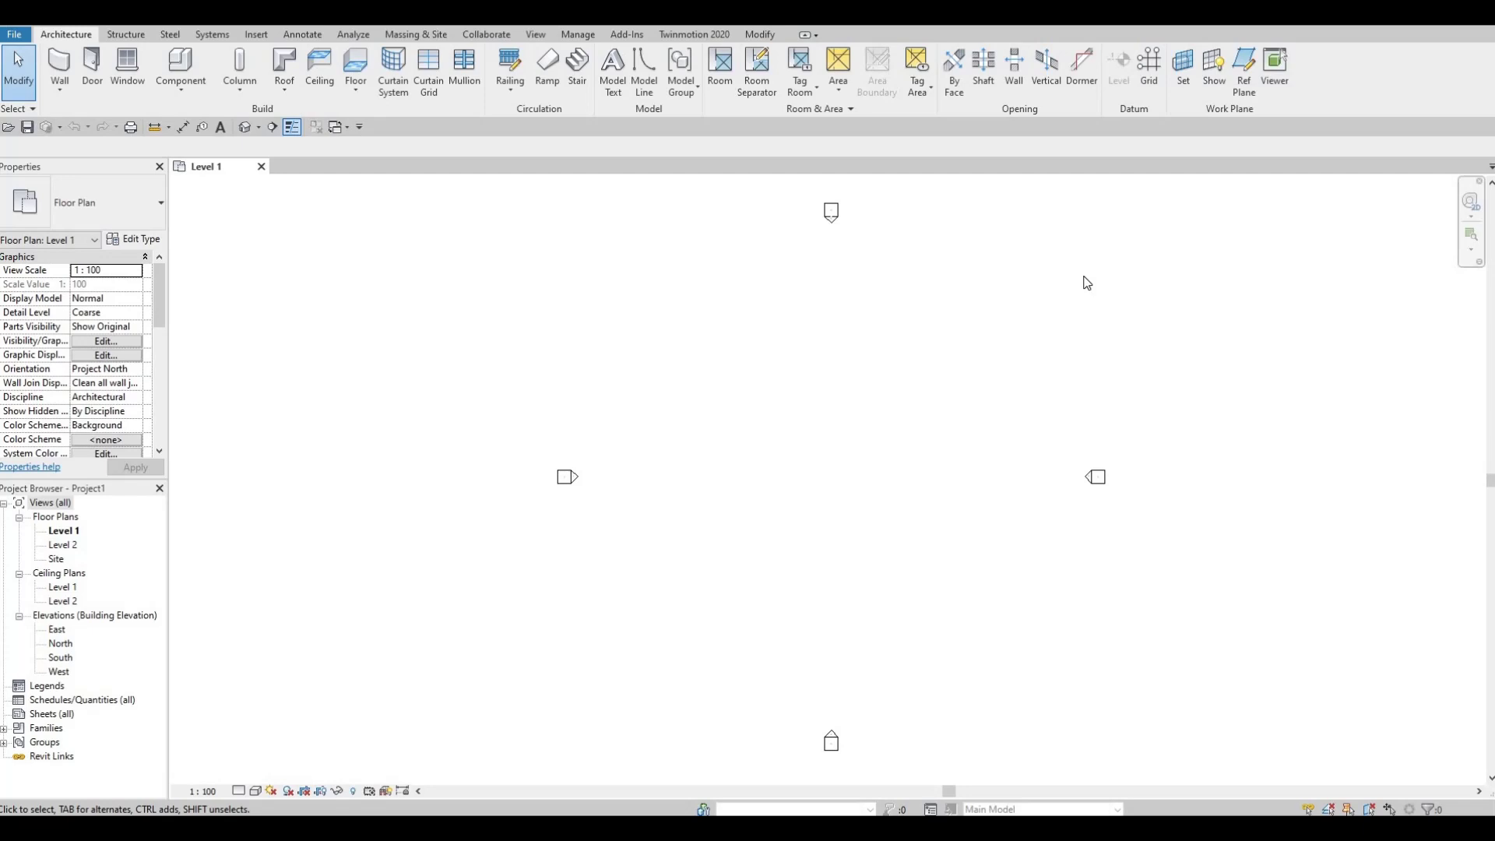
Step: Draw a vertical grid line from top to bottom in the Level 1 plan, between the four elevation markers
key("g")
key("r")
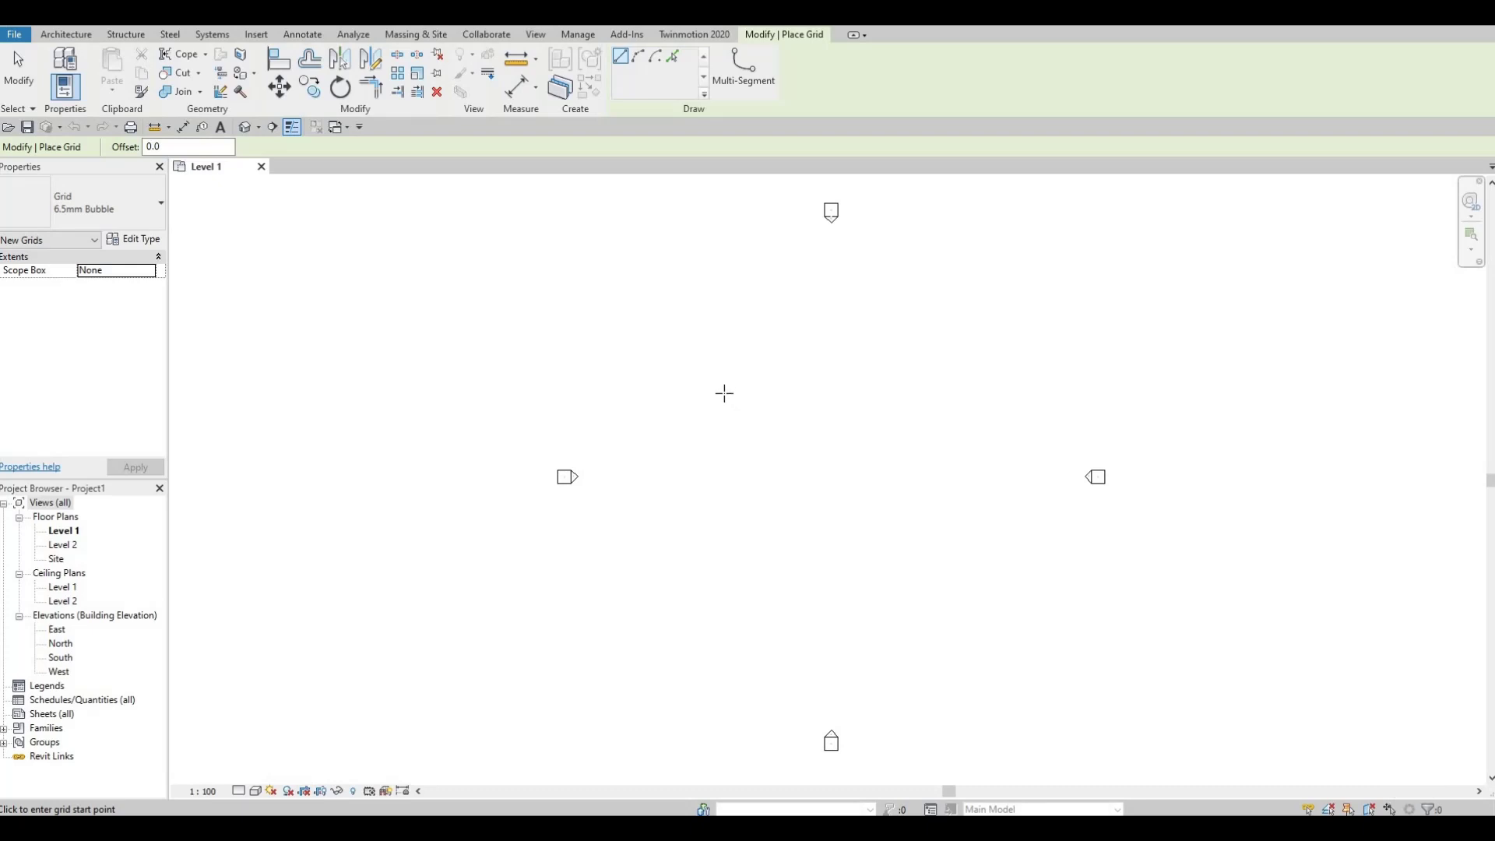
left_click(714, 320)
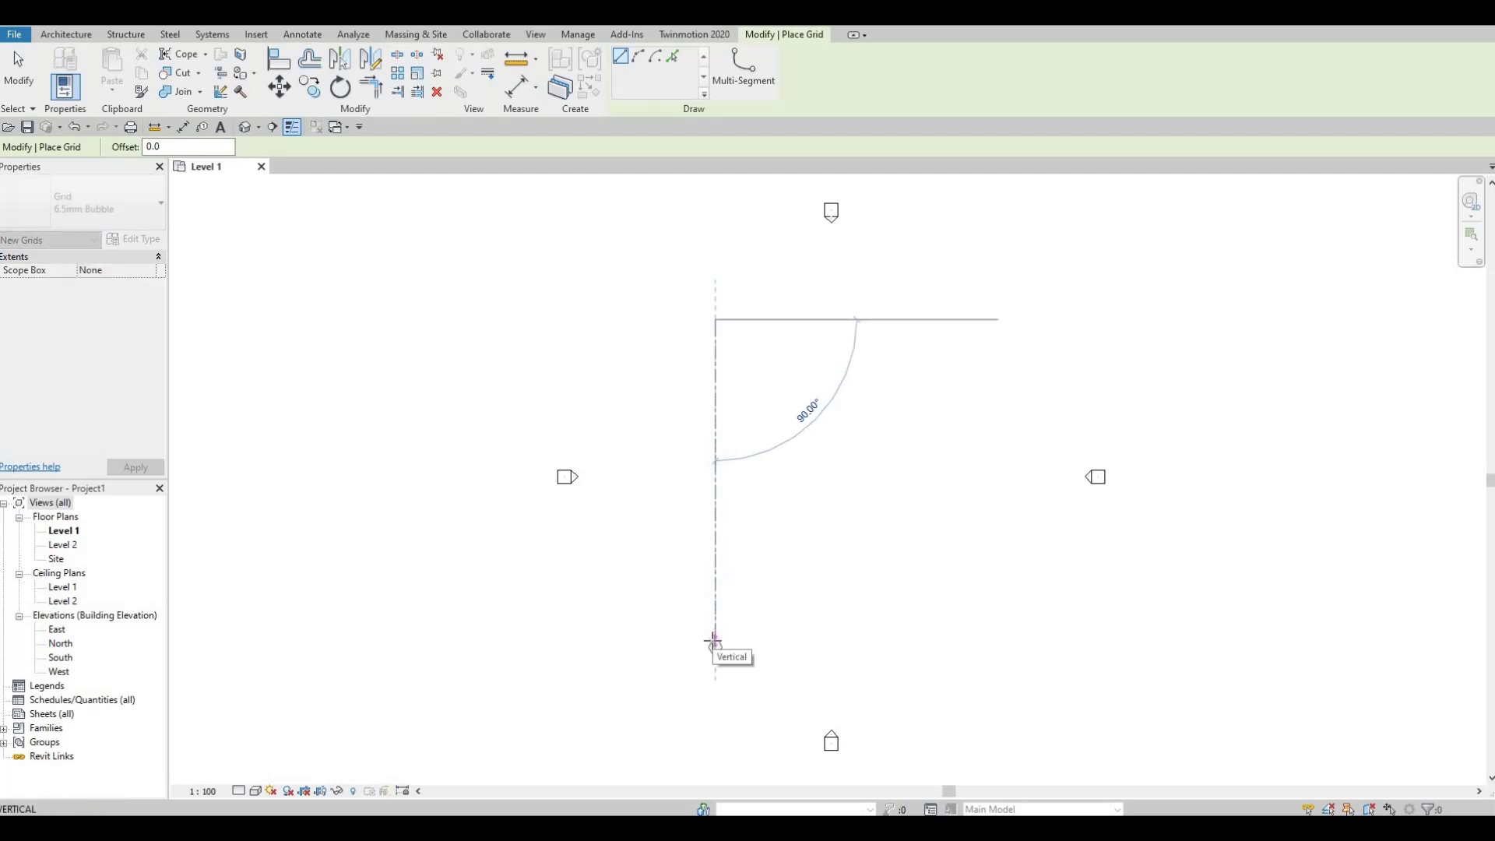
left_click(713, 640)
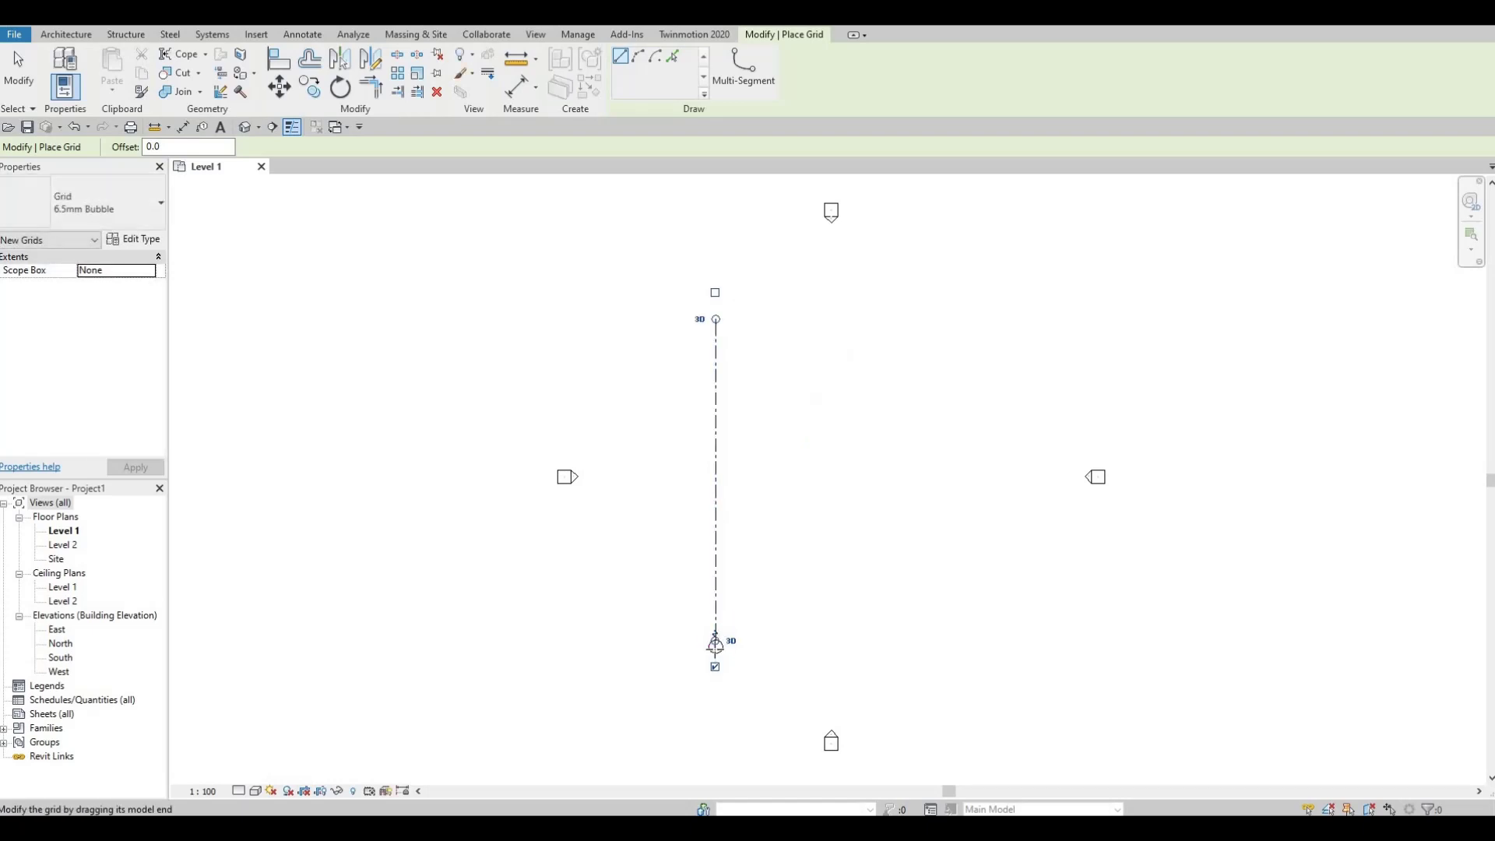
key("Escape")
key("Escape")
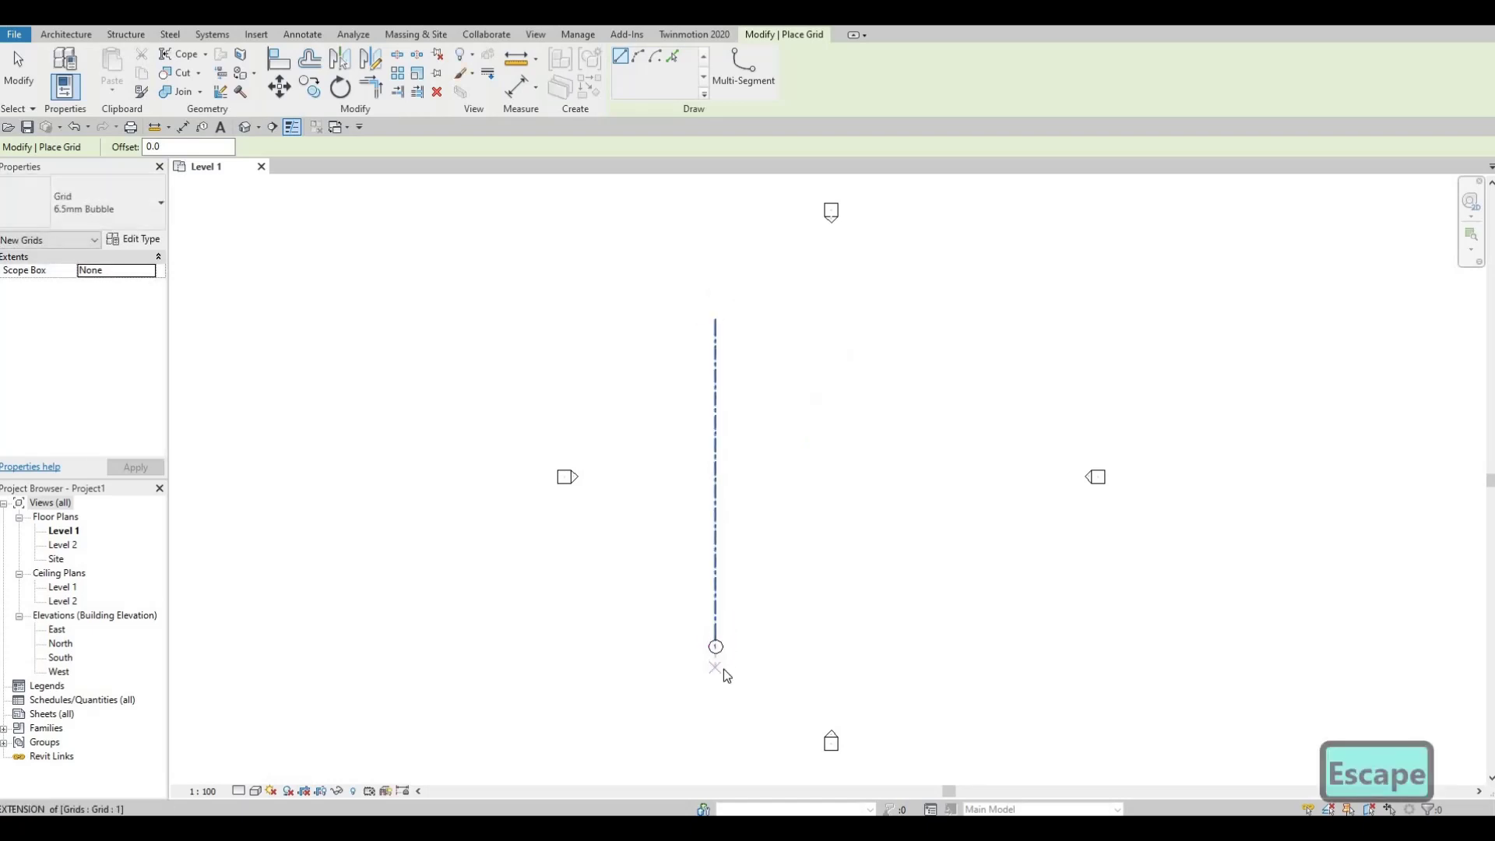
Step: Show the bubble at the upper end of grid 1 and hide the one at its lower end
scroll(709, 657, "up", 3)
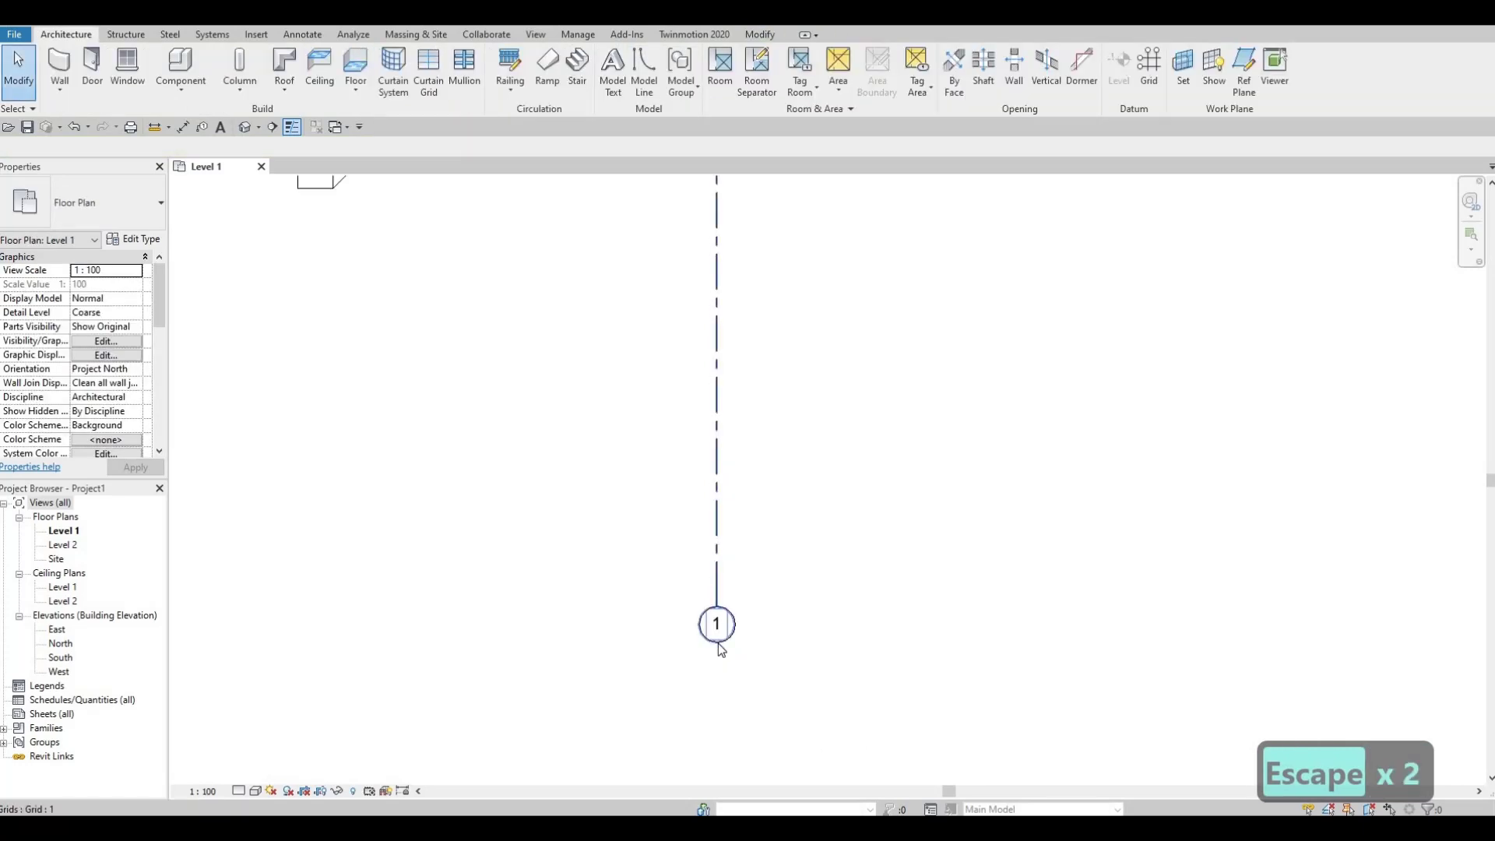
left_click(714, 554)
scroll(732, 545, "down", 3)
middle_click_drag(722, 535, 685, 796)
scroll(686, 314, "up", 1)
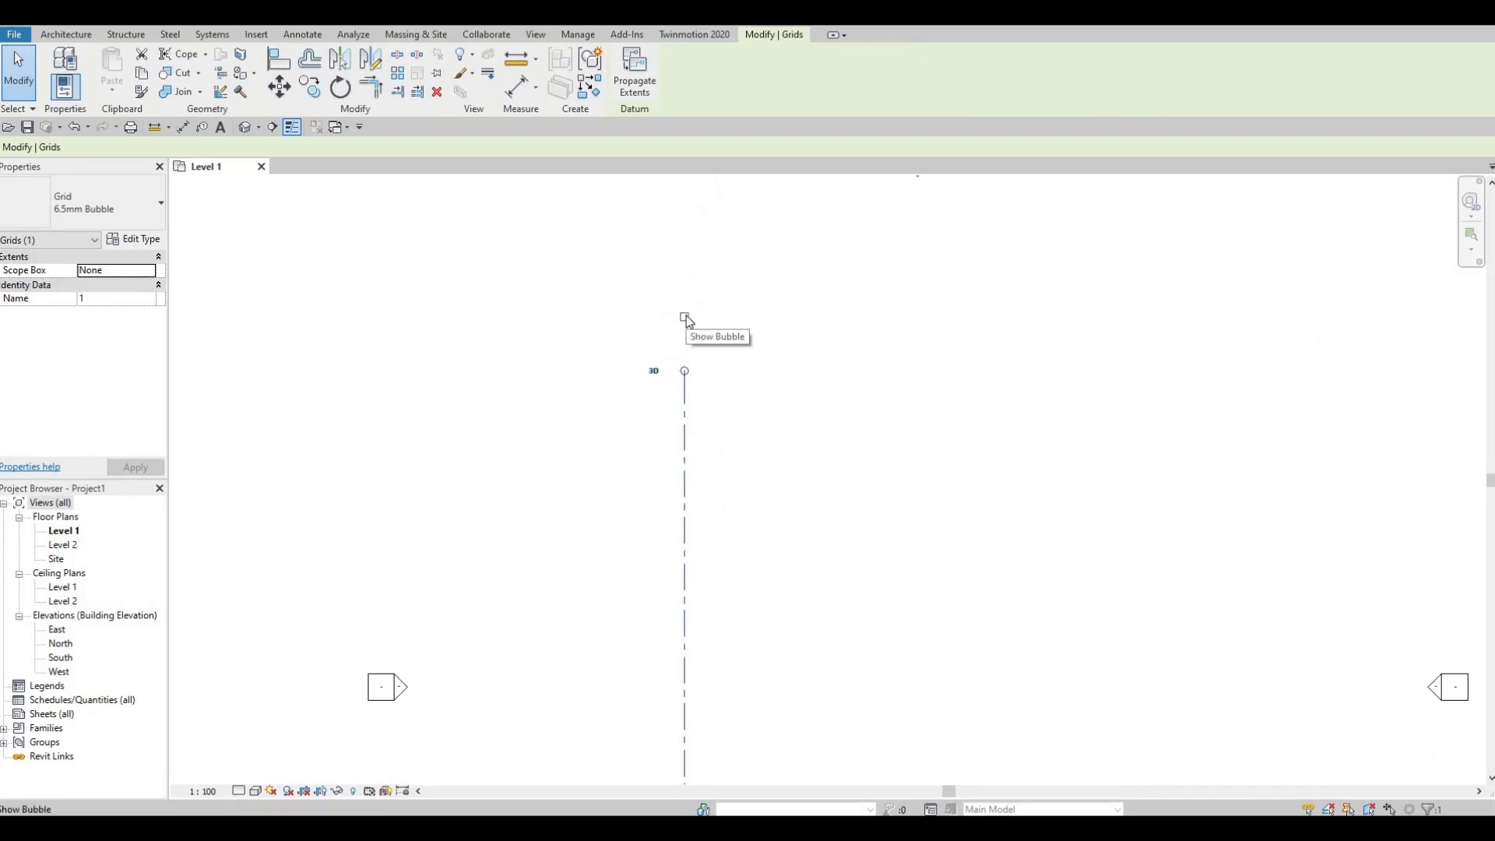
left_click(684, 318)
scroll(751, 464, "down", 4)
scroll(714, 490, "up", 2)
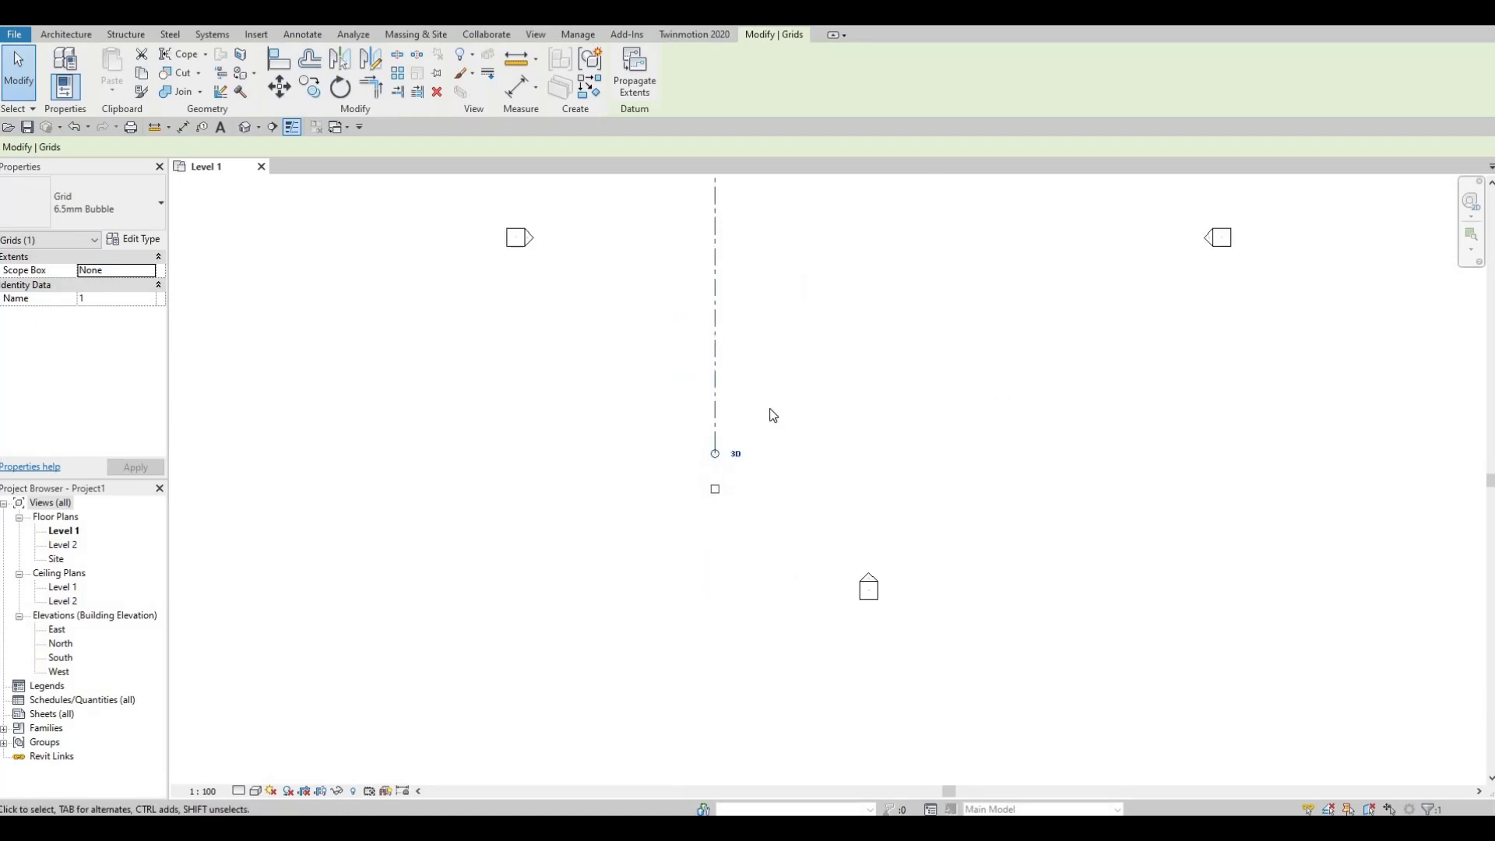
scroll(740, 366, "down", 2)
scroll(696, 318, "up", 2)
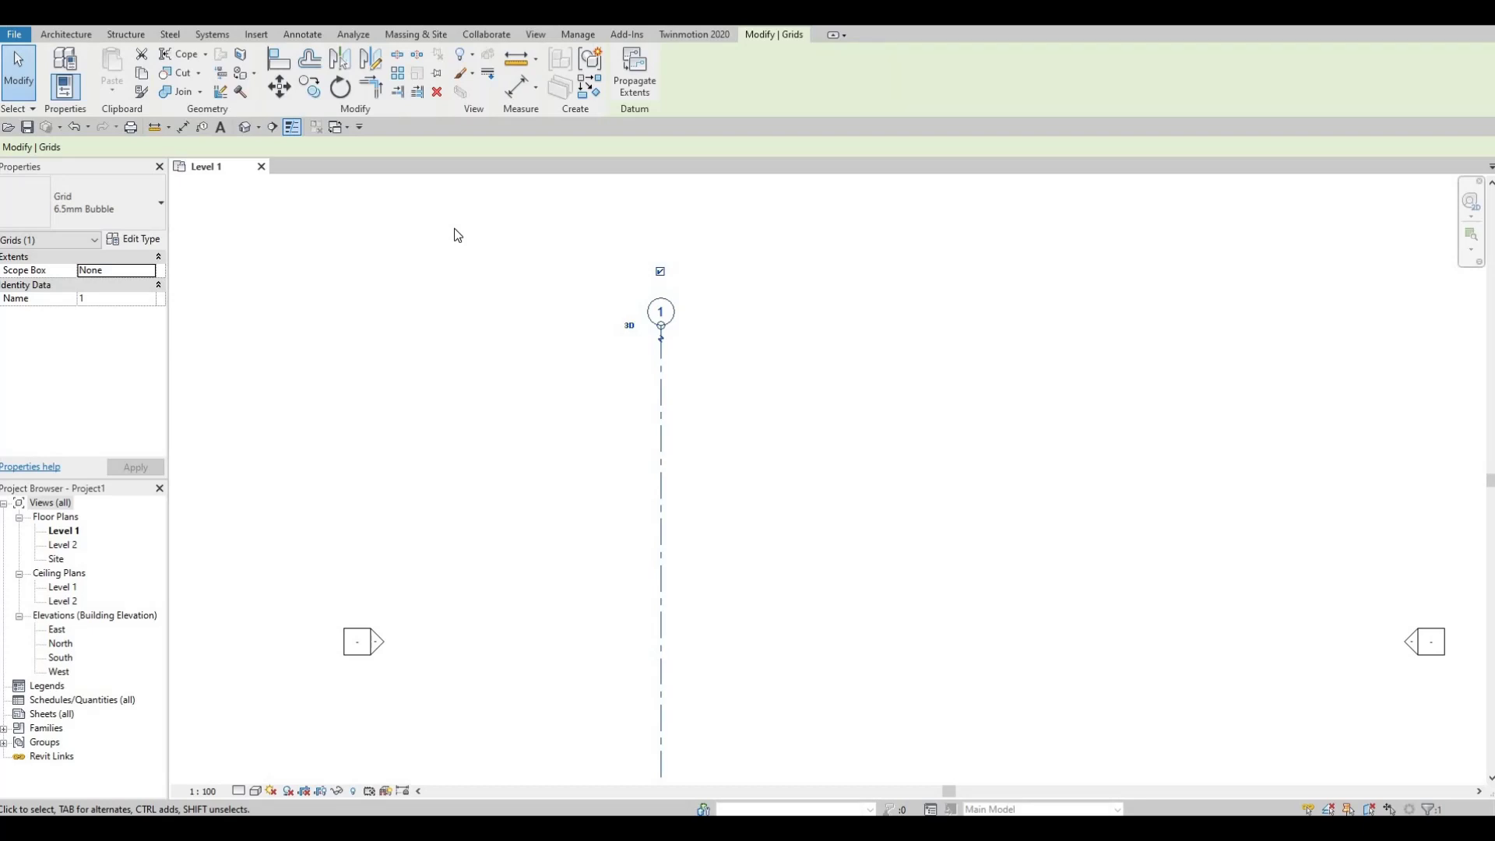
Step: Copy grid 1 to the right with the Multiple option, spacing the two copies 3400 and 4500 apart
left_click(310, 91)
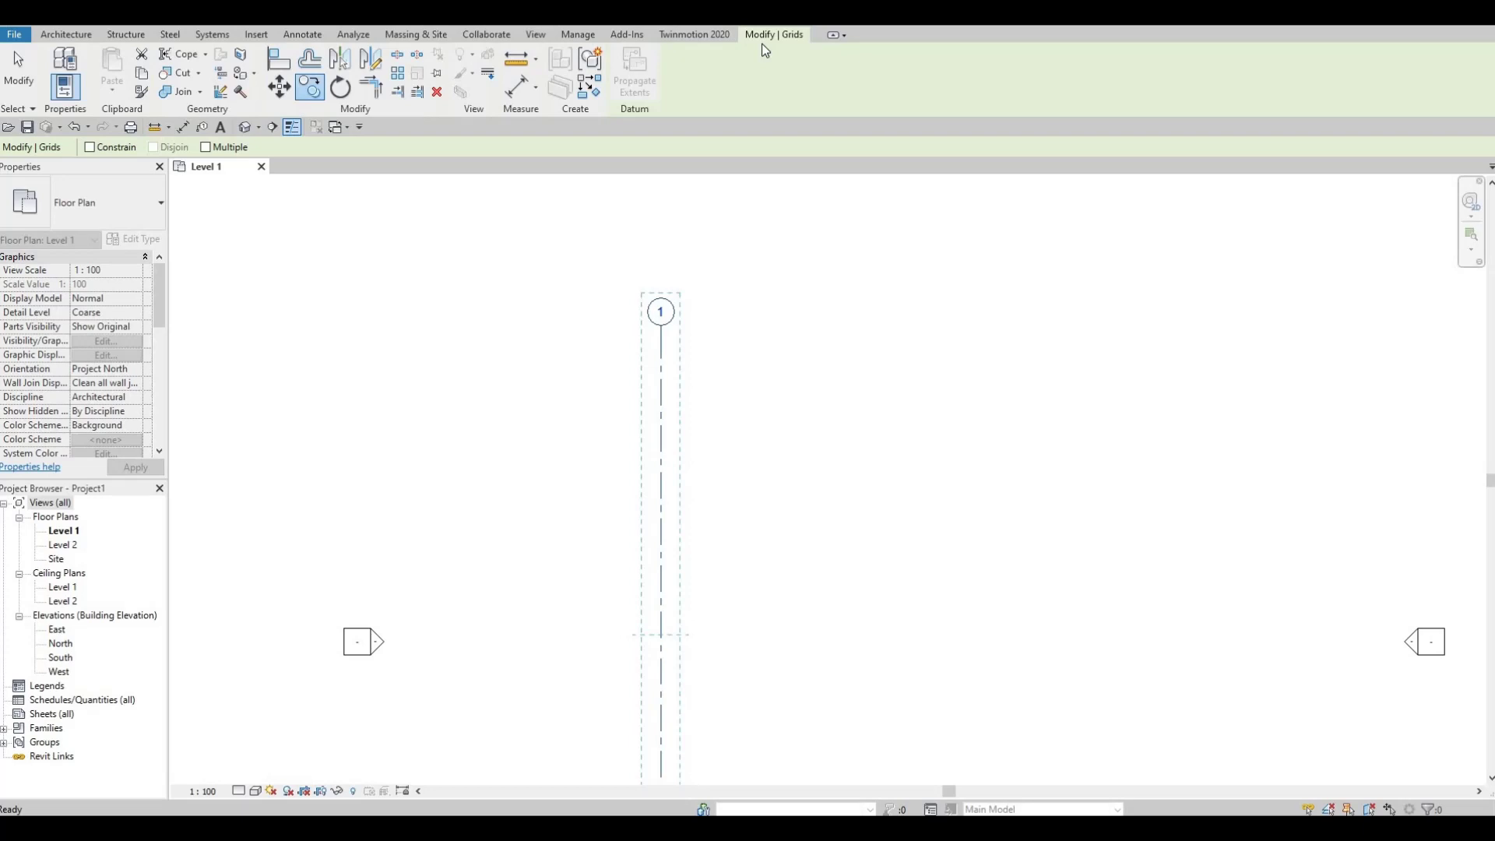
left_click(206, 148)
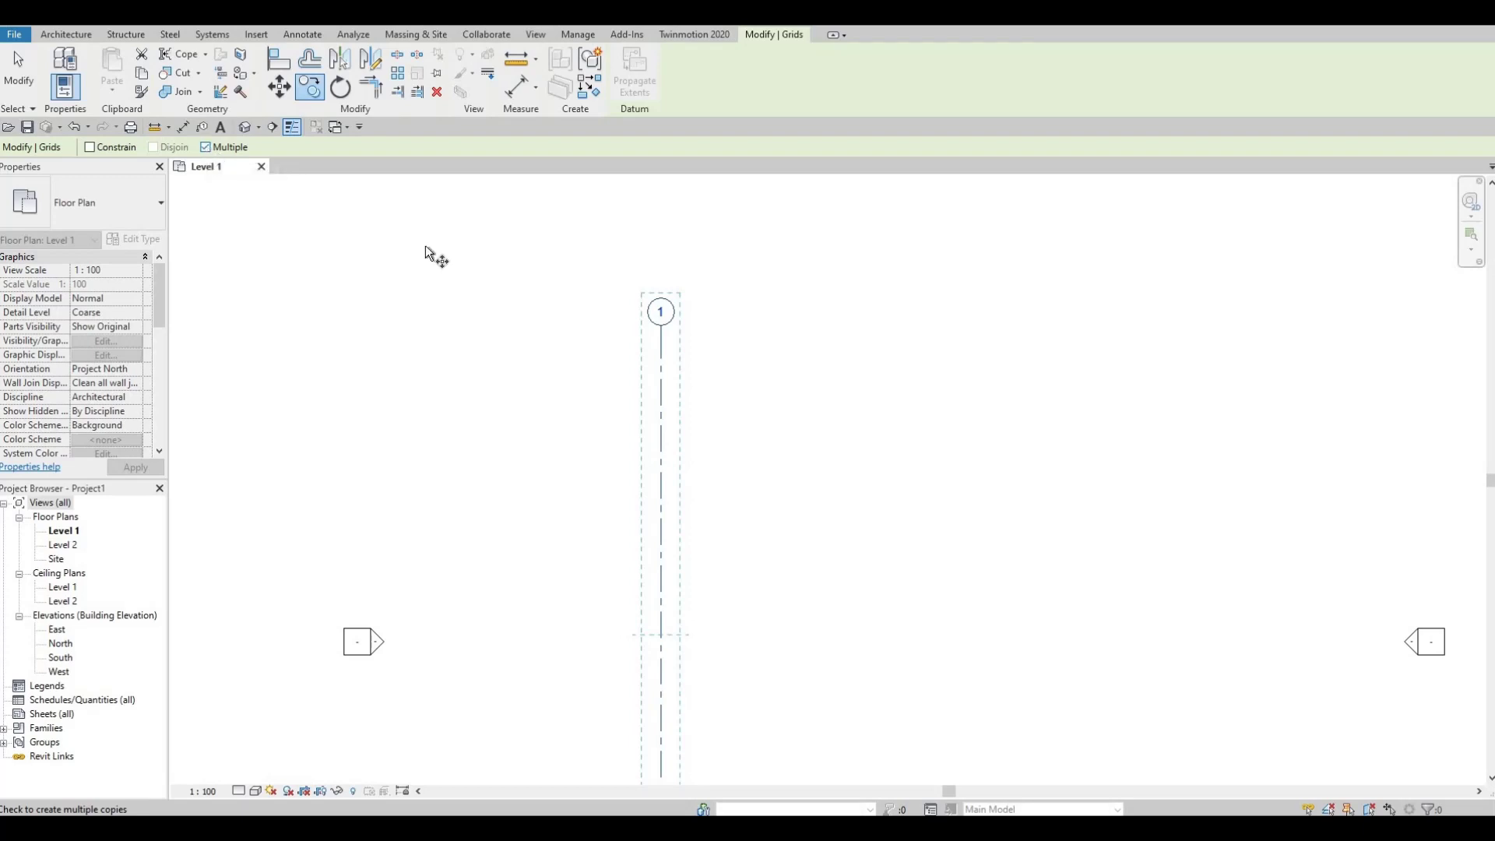
left_click(661, 340)
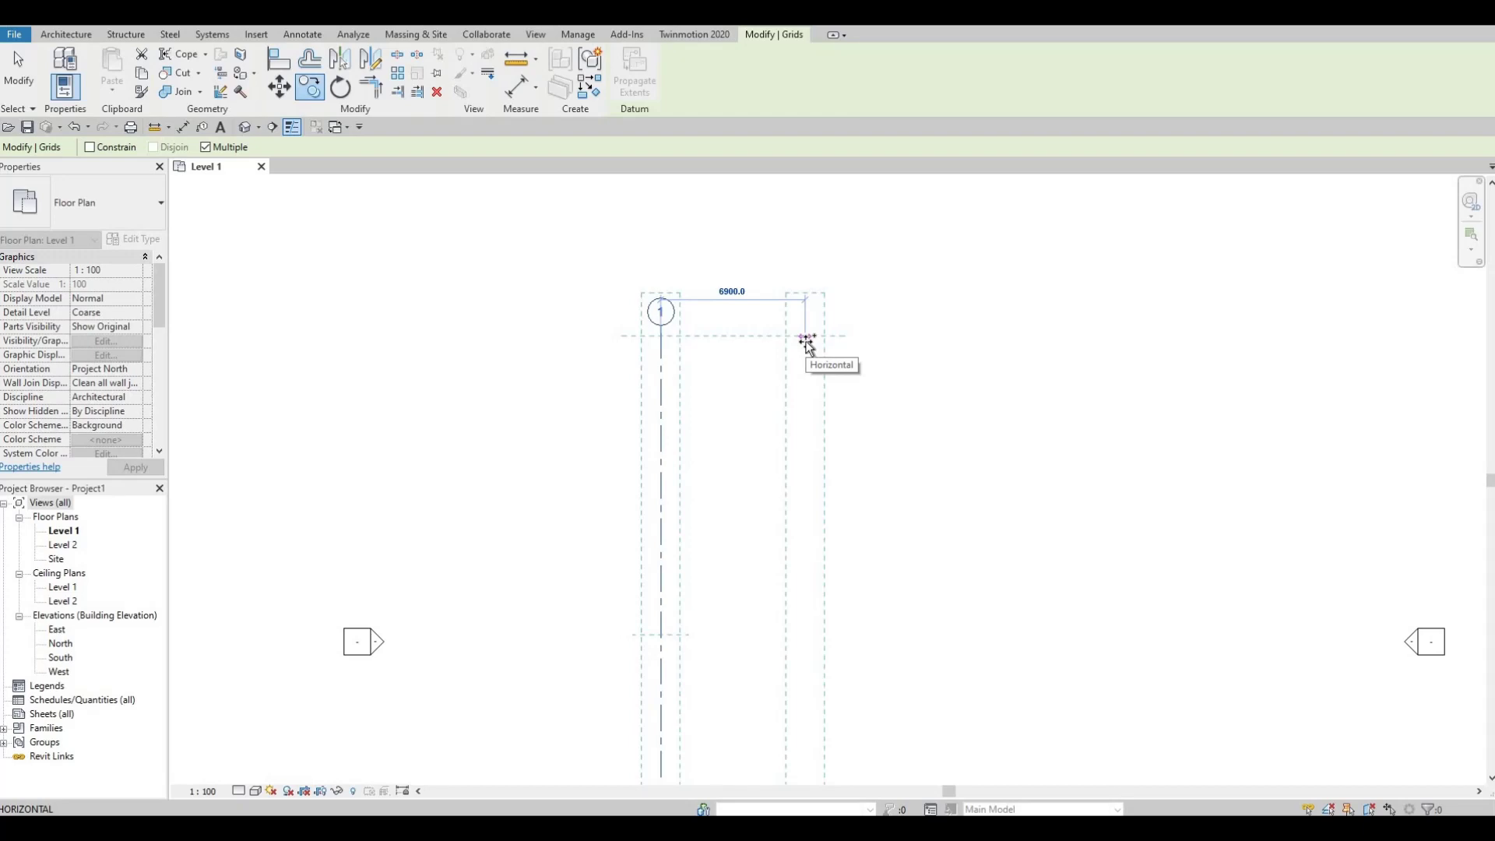
type("340")
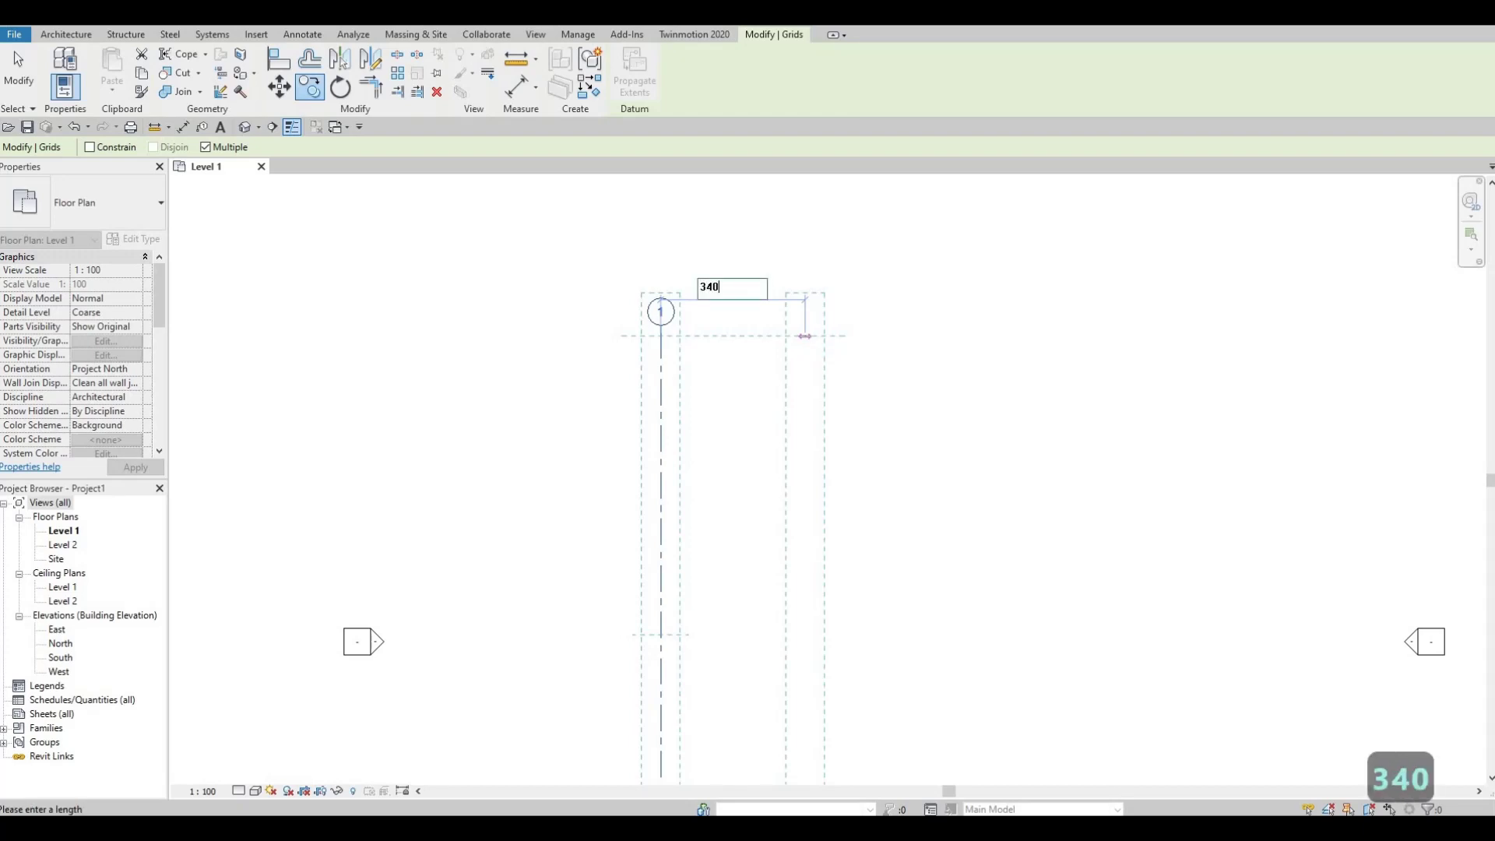
type("0")
key("Return")
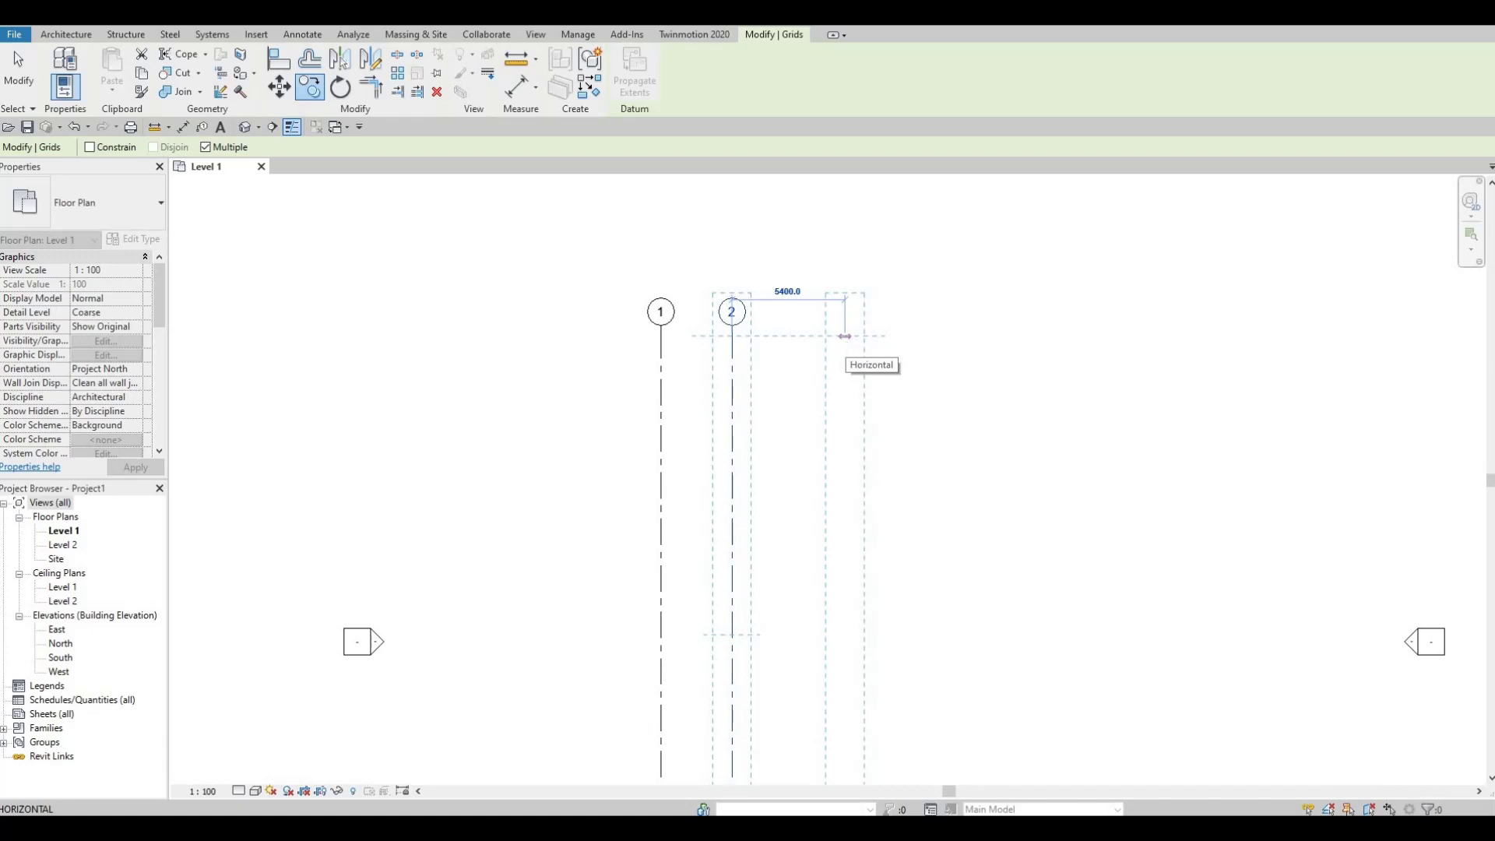
type("4500")
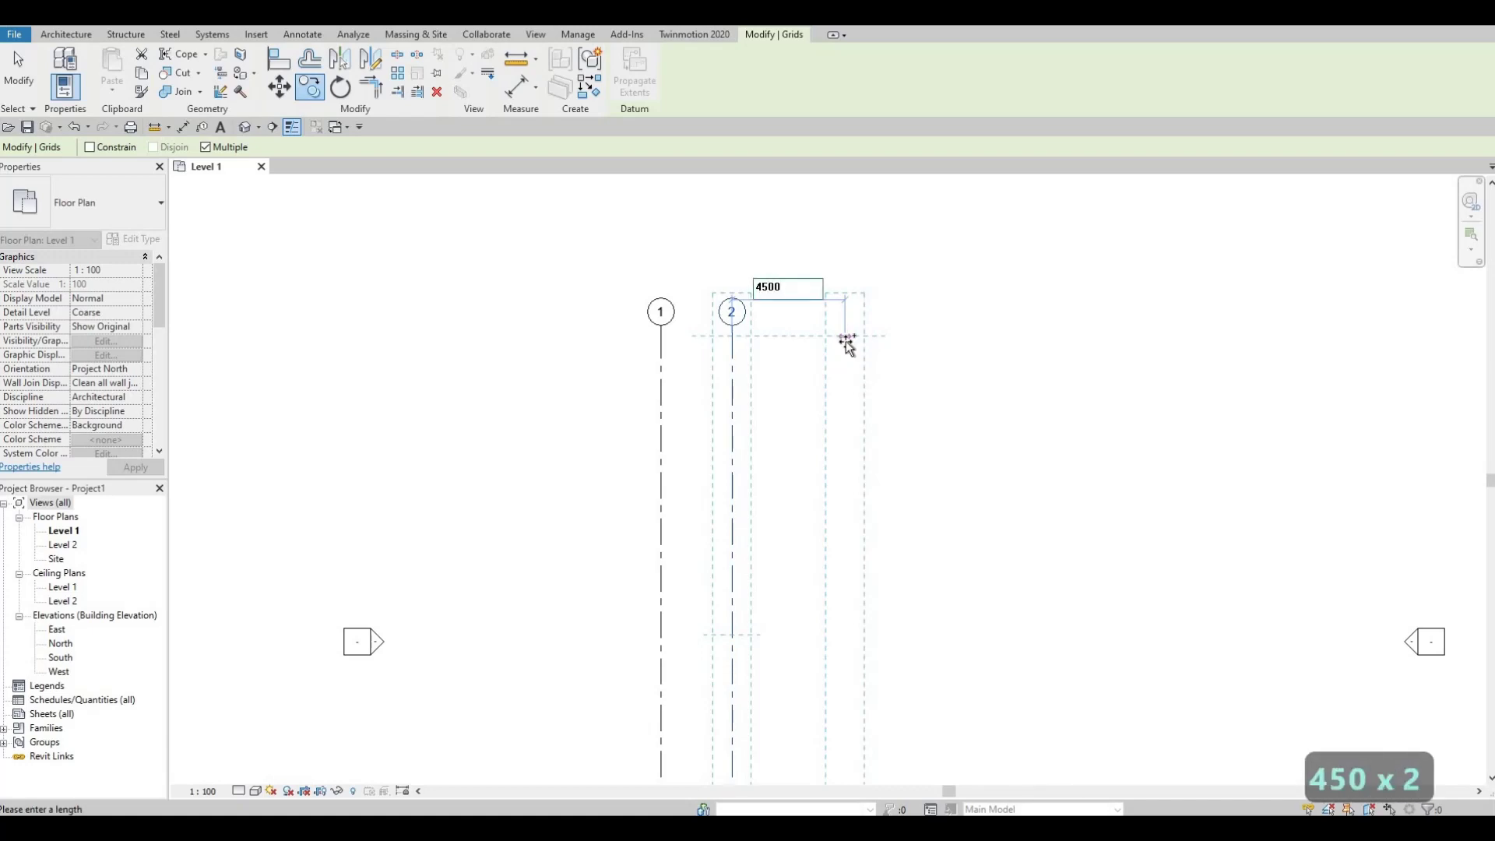
key("Return")
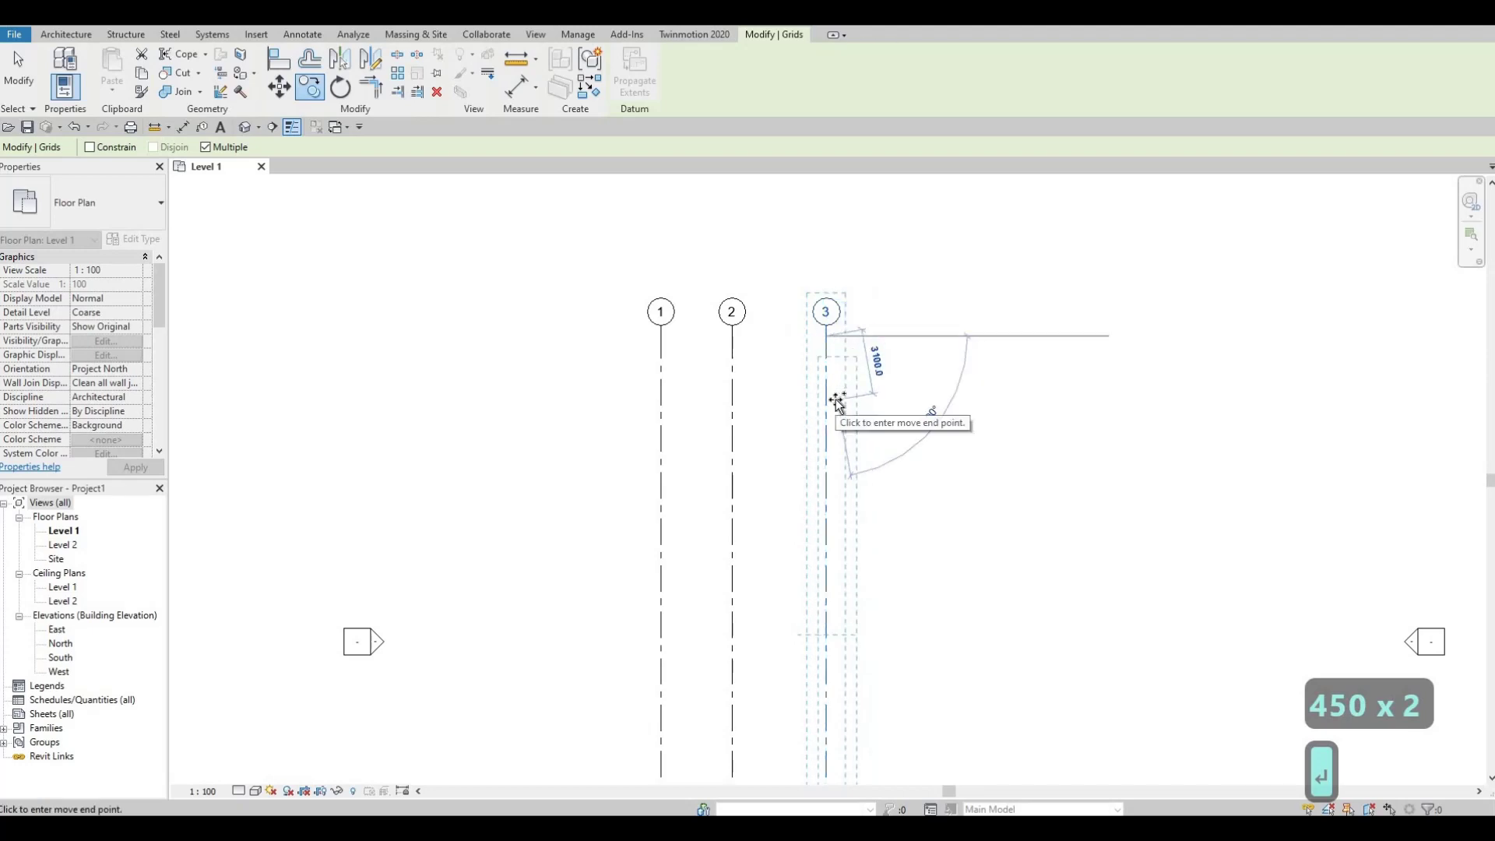
key("Escape")
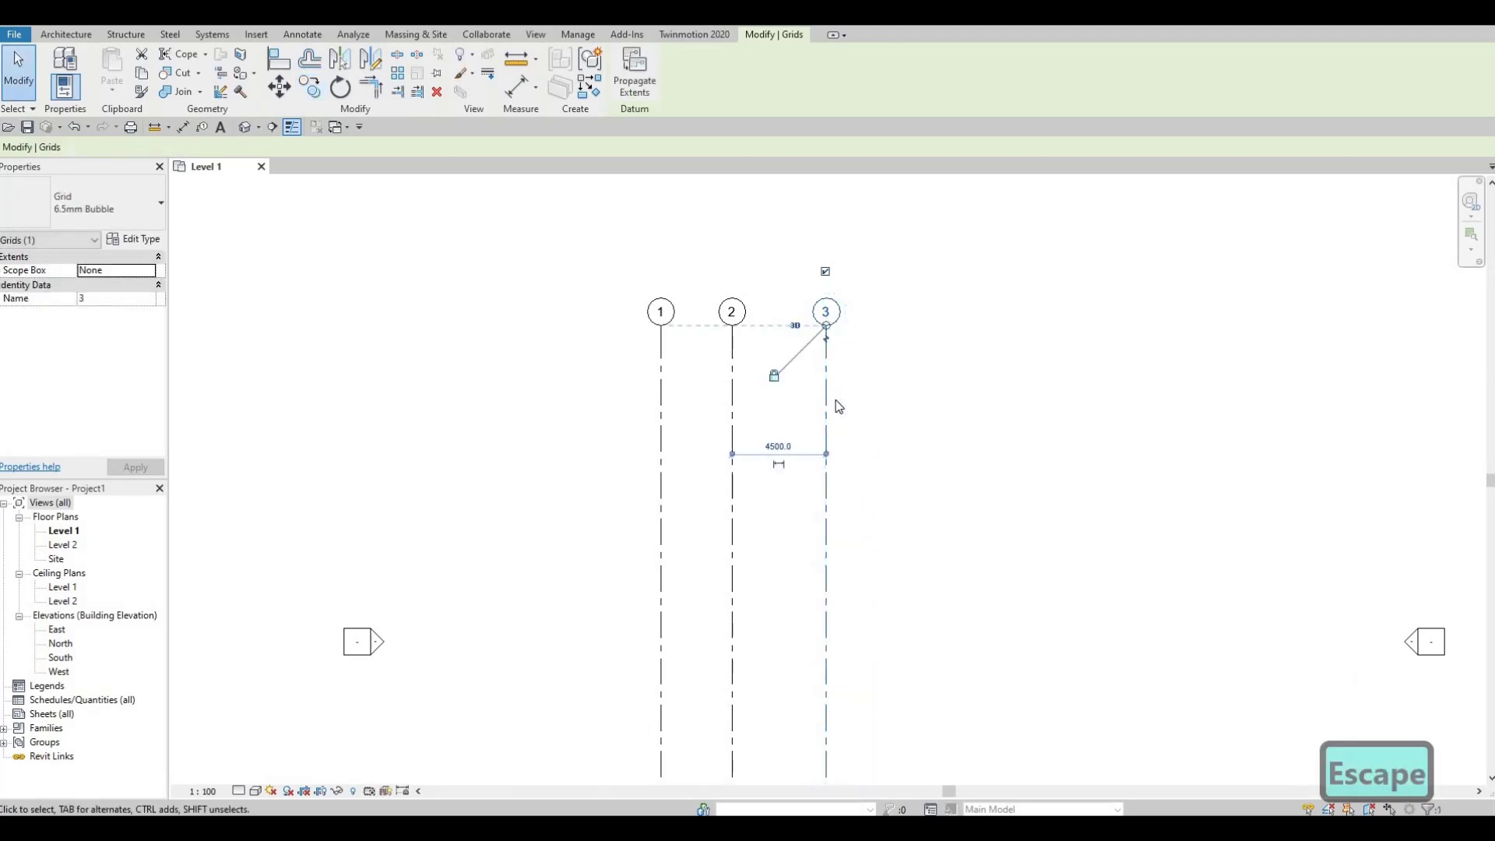
key("Escape")
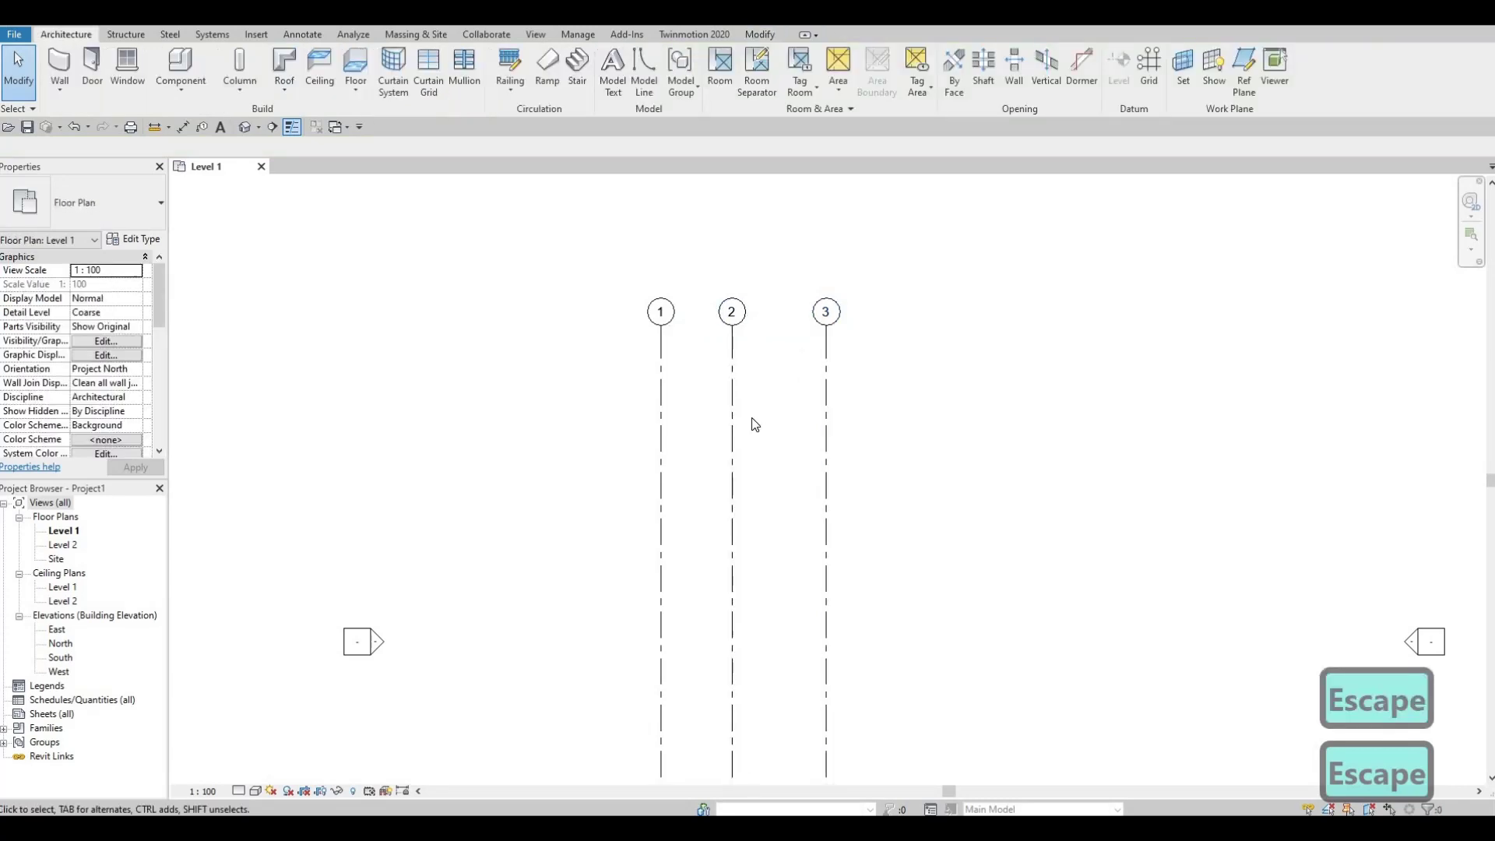
Step: Draw a horizontal grid line from left to right across grids 1, 2 and 3, just below their bubbles
middle_click_drag(750, 424, 758, 373)
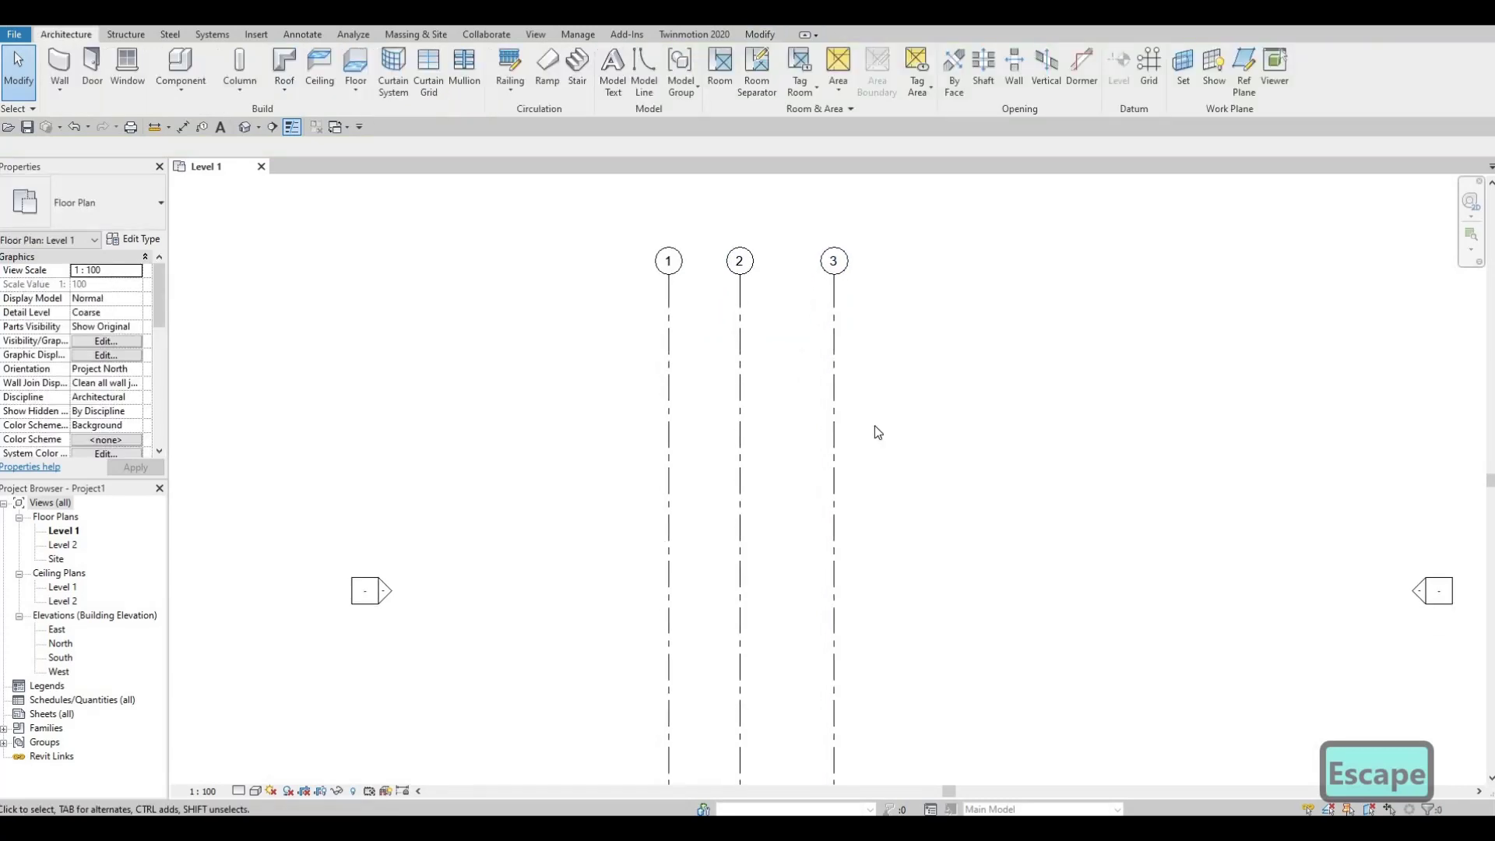
key("g")
key("r")
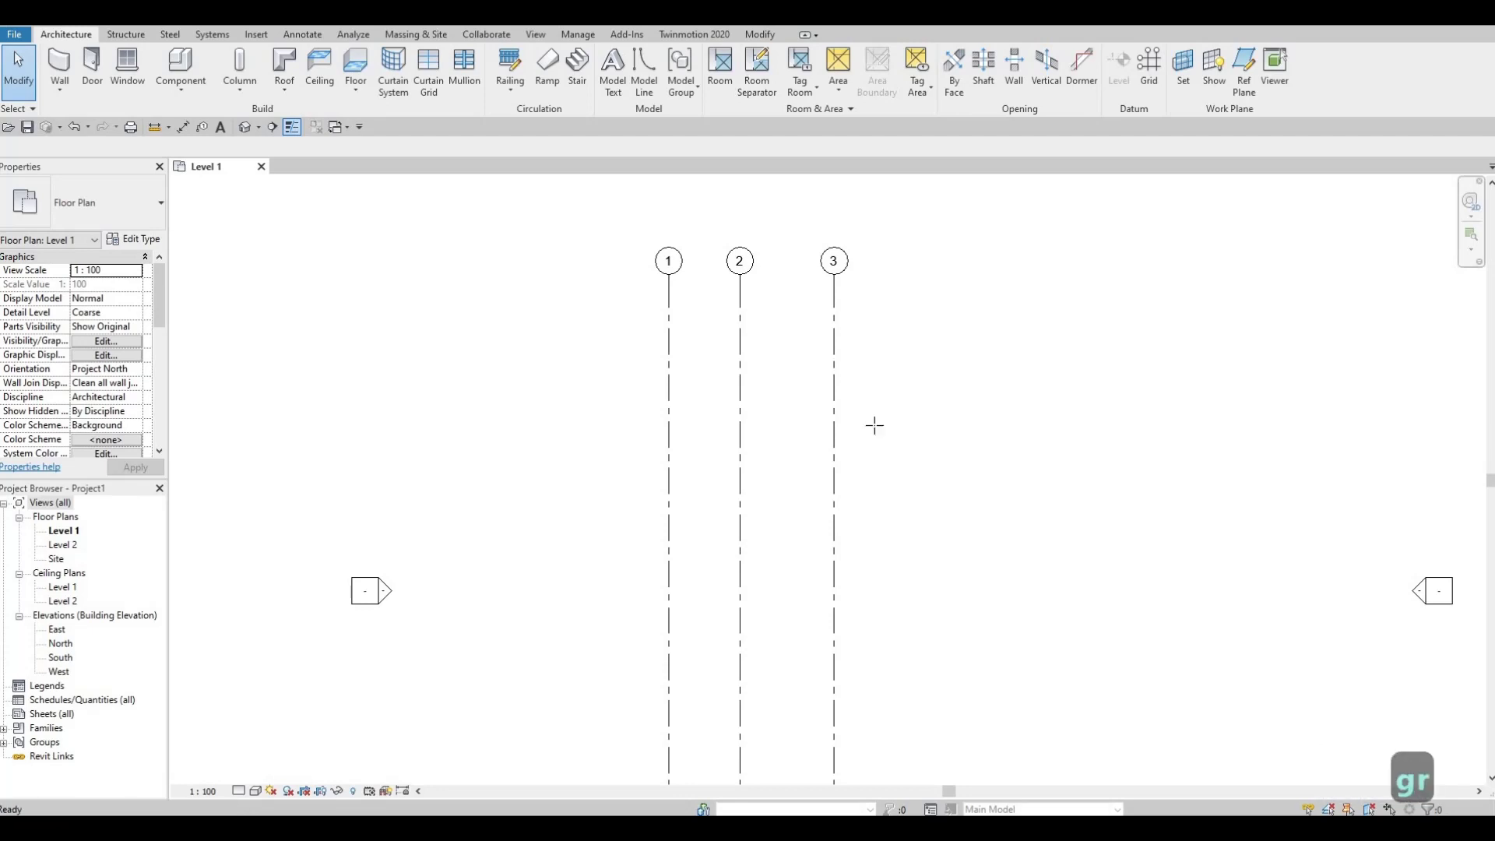
left_click(74, 36)
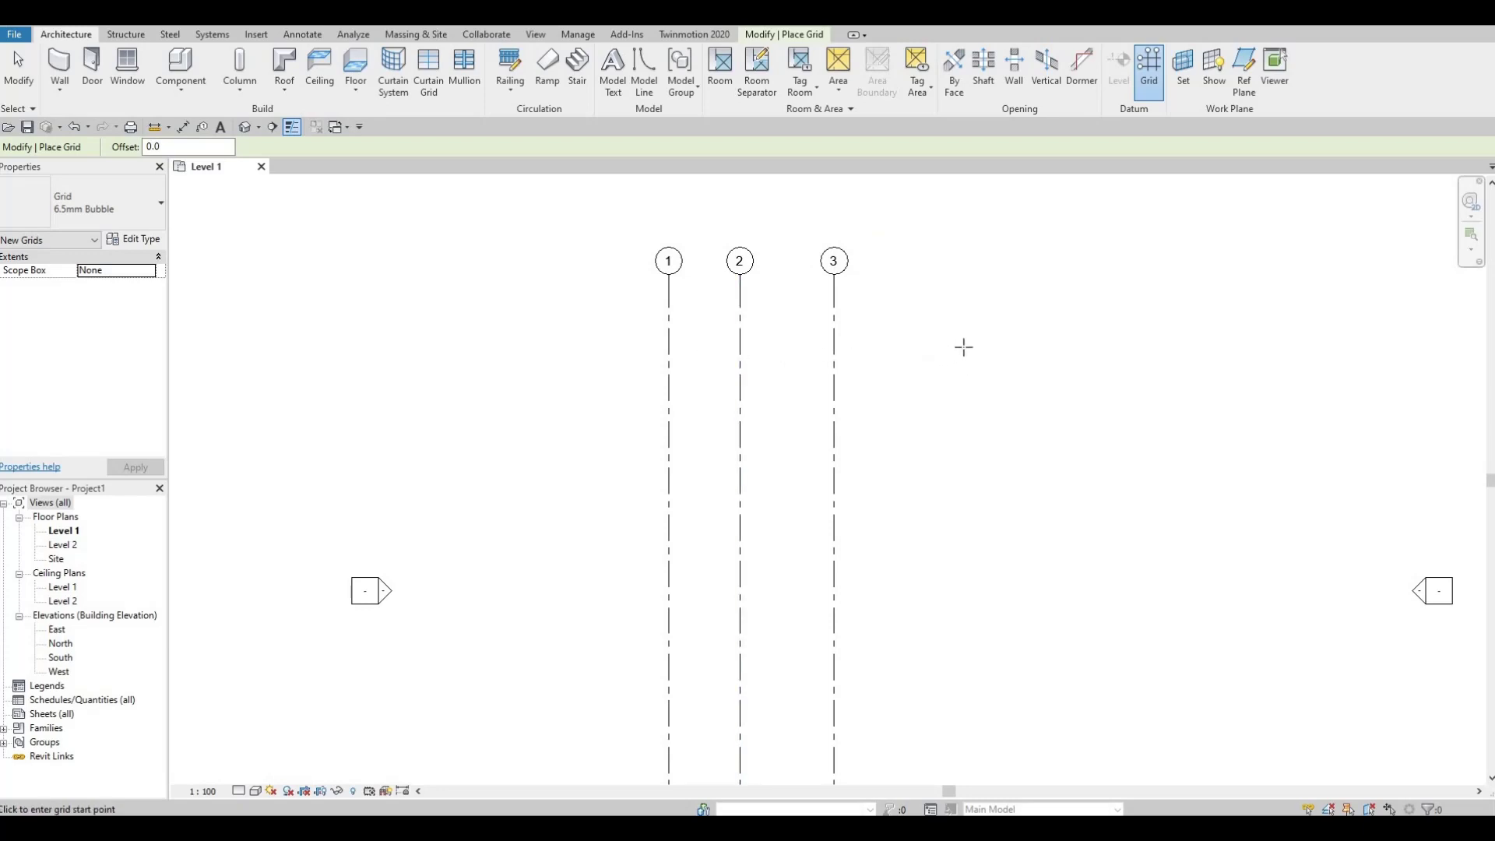
left_click(523, 319)
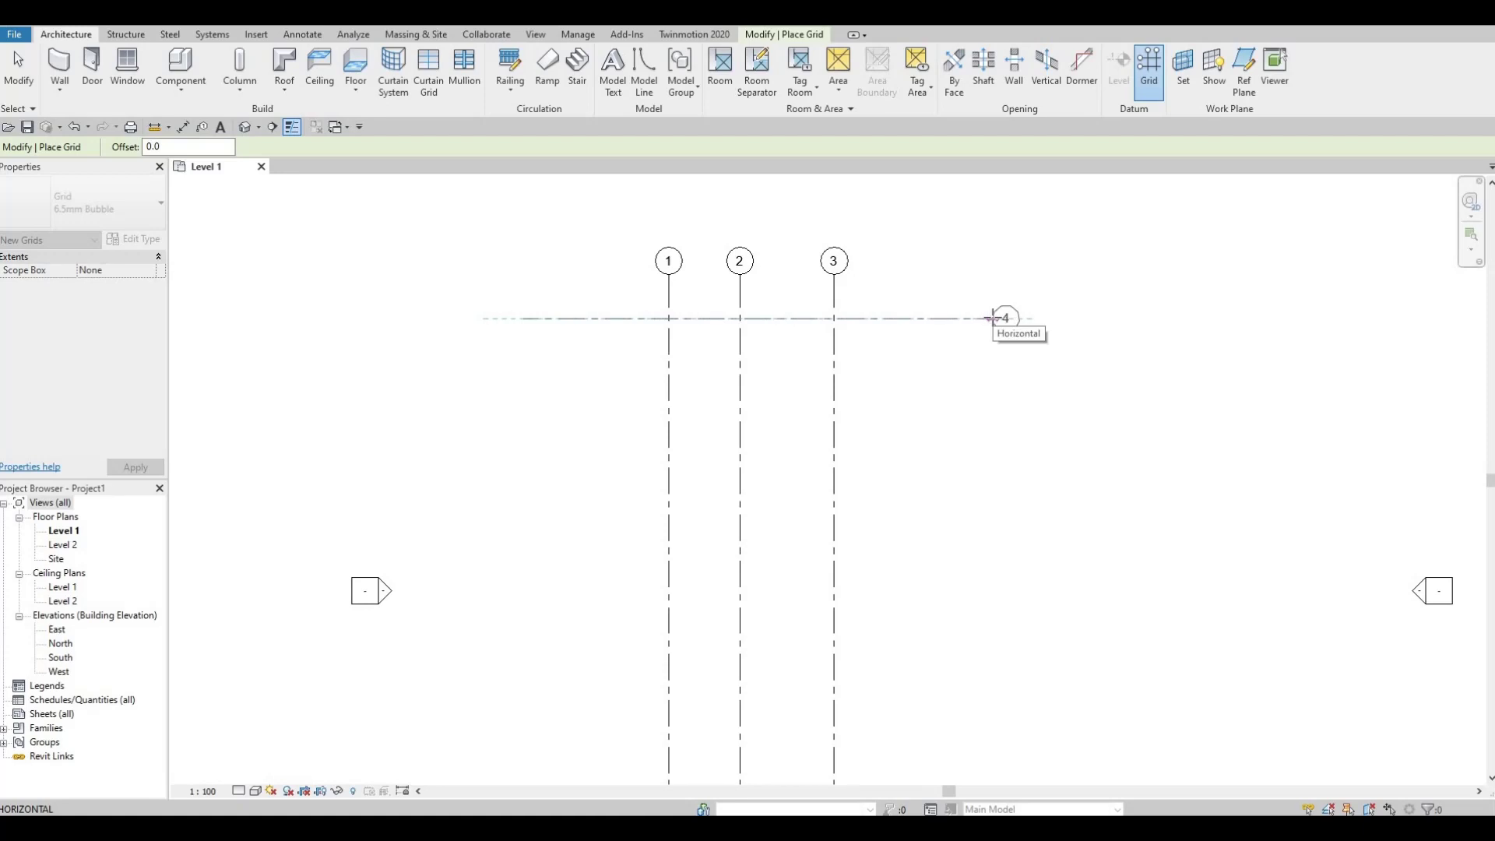
left_click(993, 318)
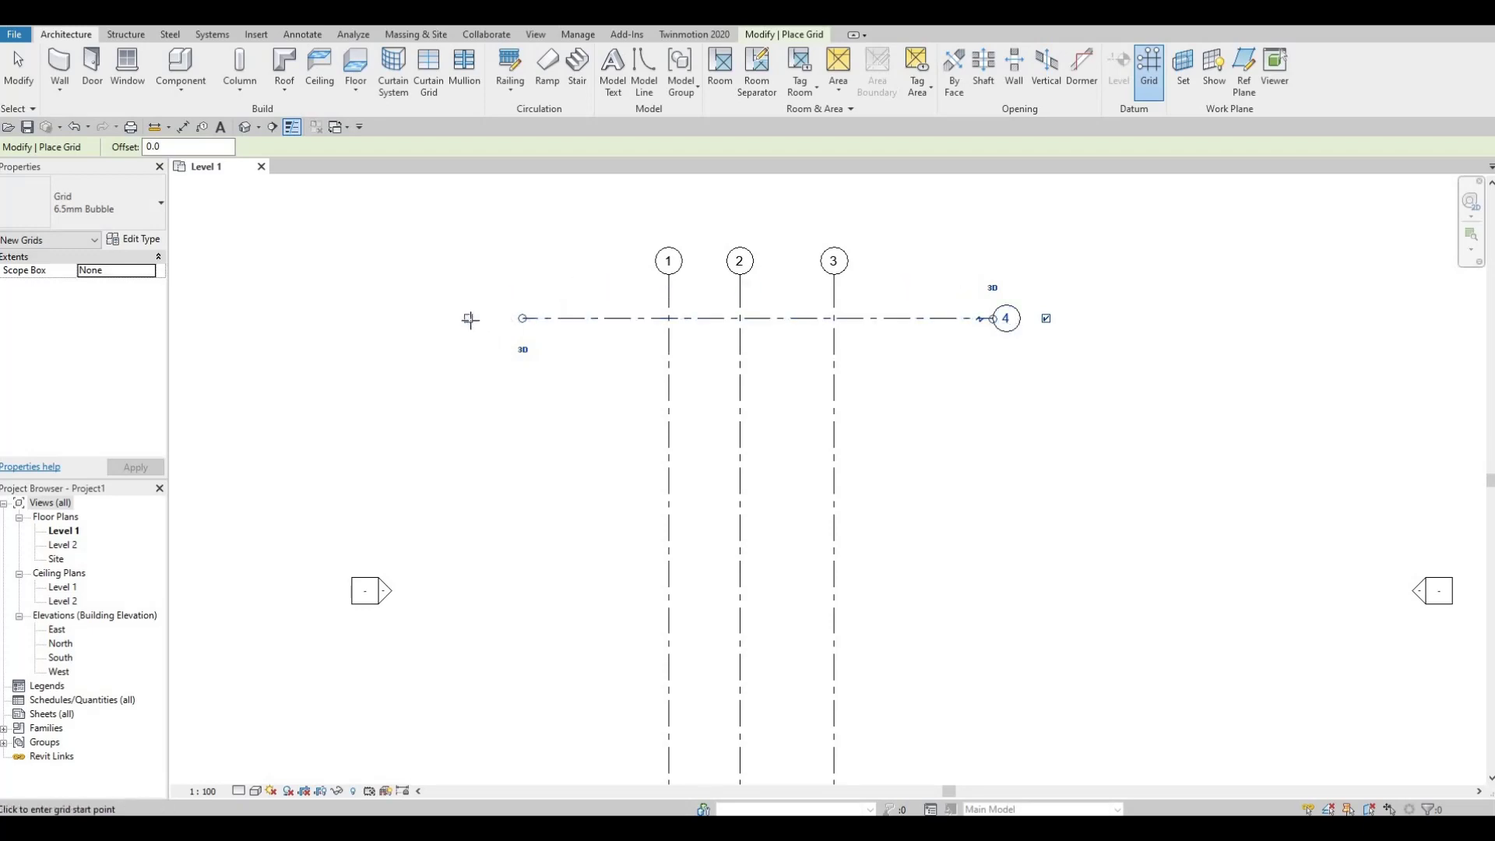
Step: Show the horizontal grid line's bubble at its left end and hide the one at its right end
left_click(468, 318)
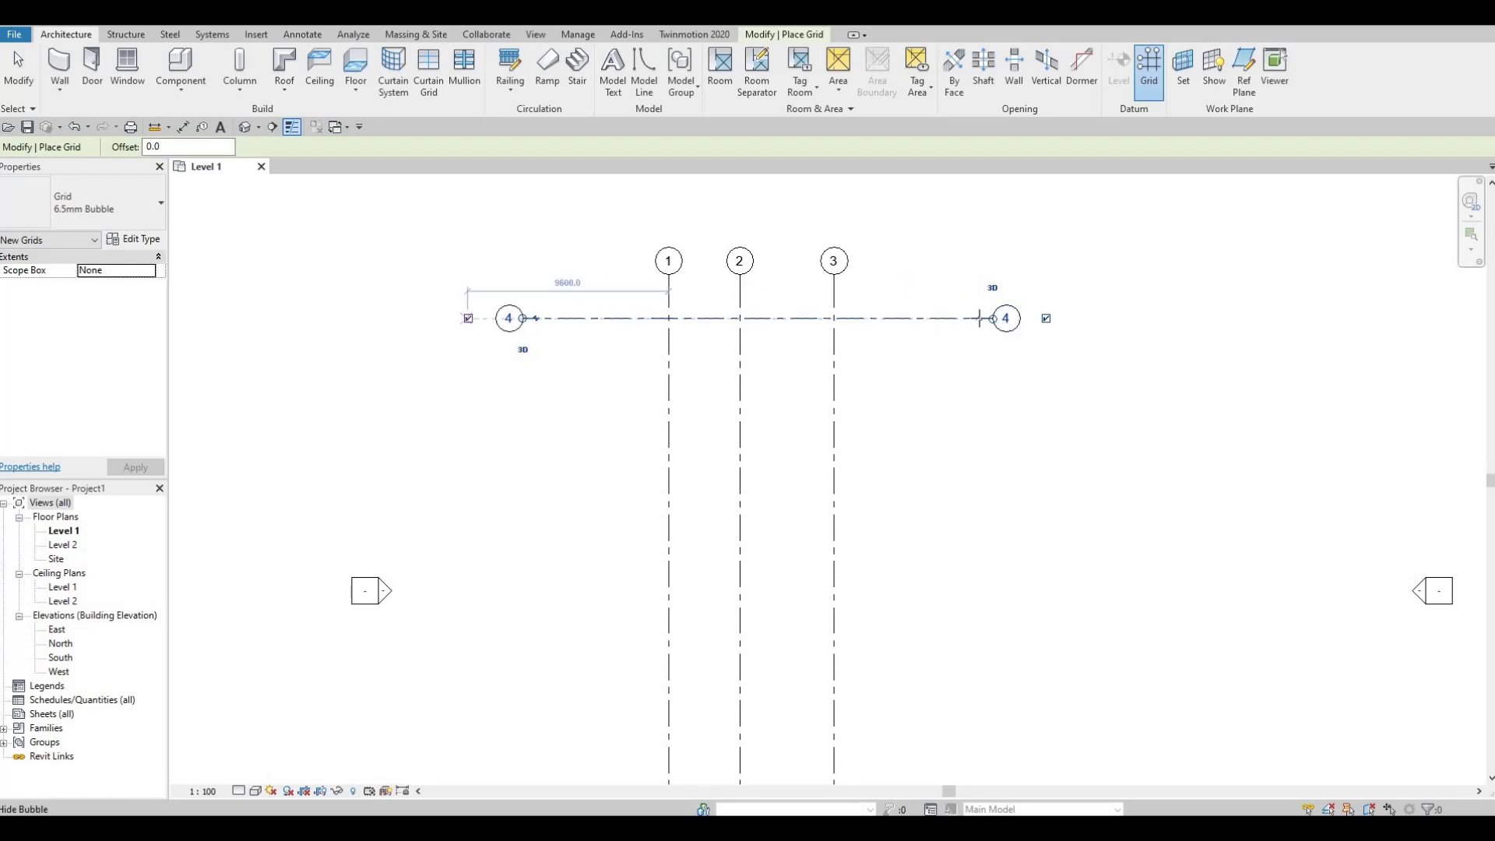
left_click(1046, 318)
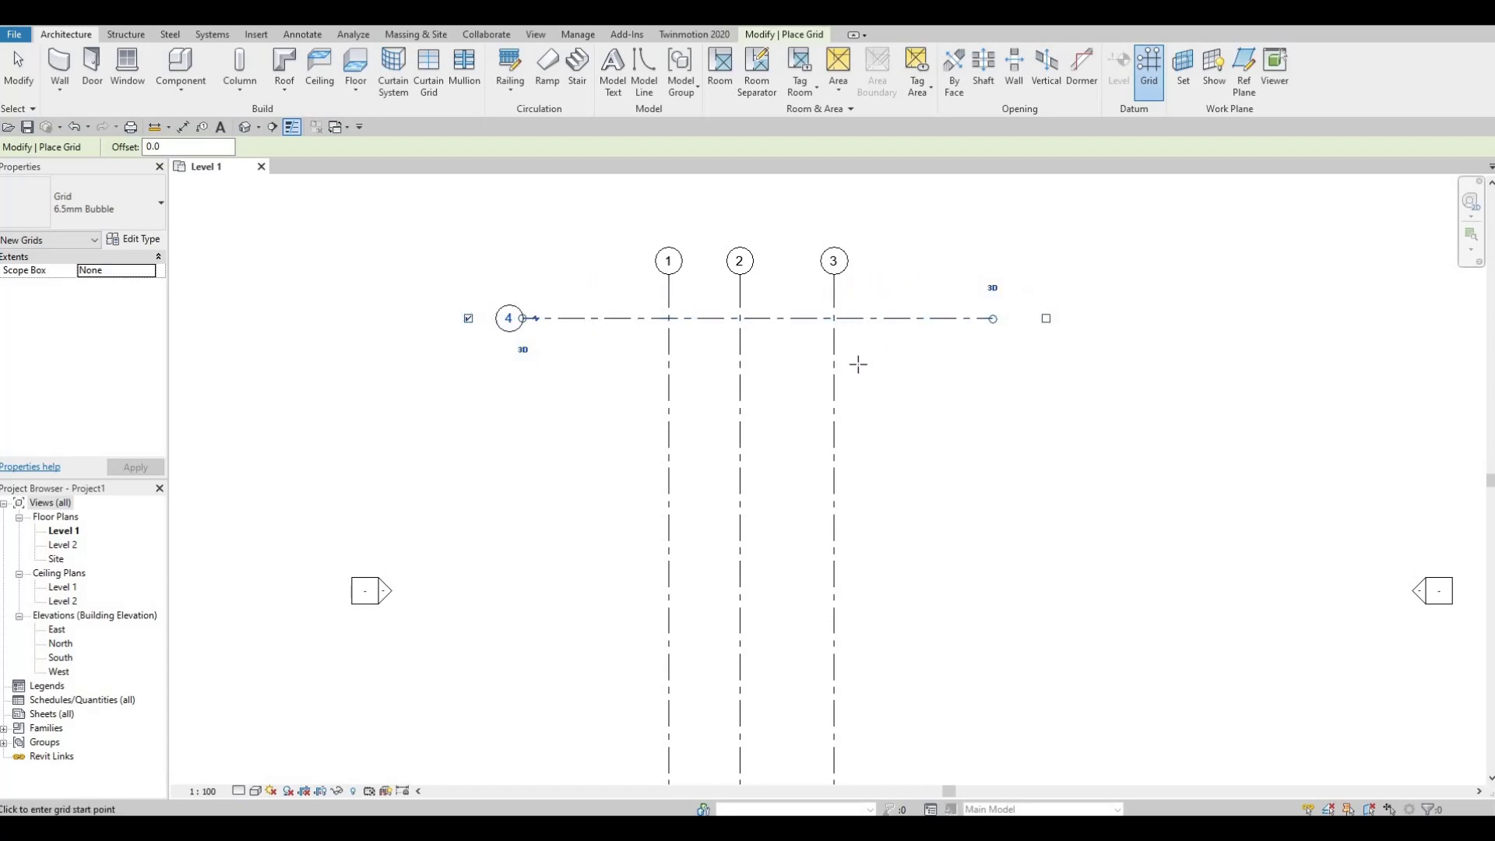
key("Escape")
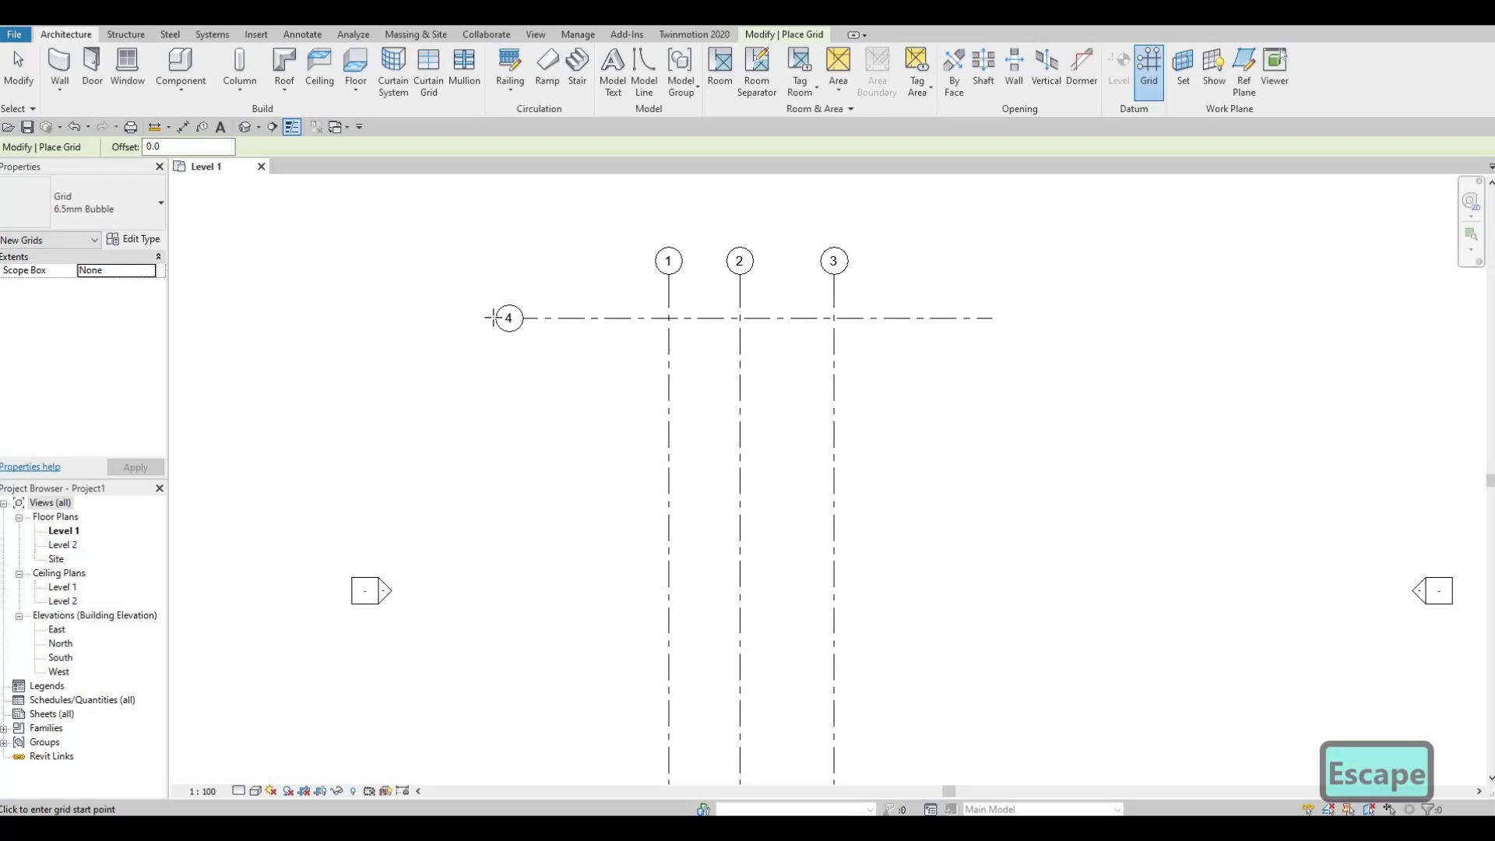
scroll(498, 316, "up", 3)
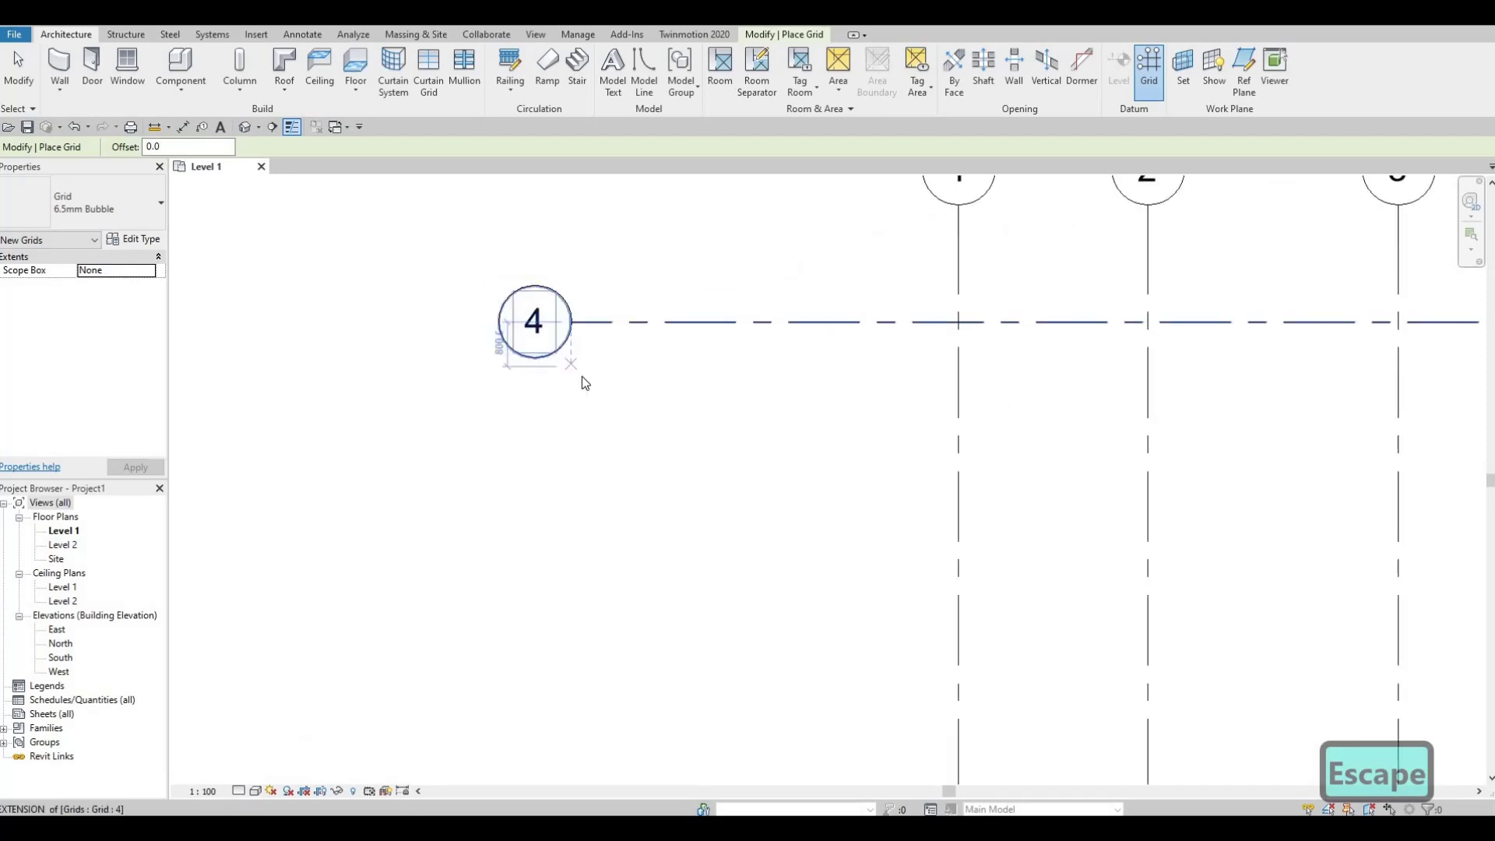
key("Escape")
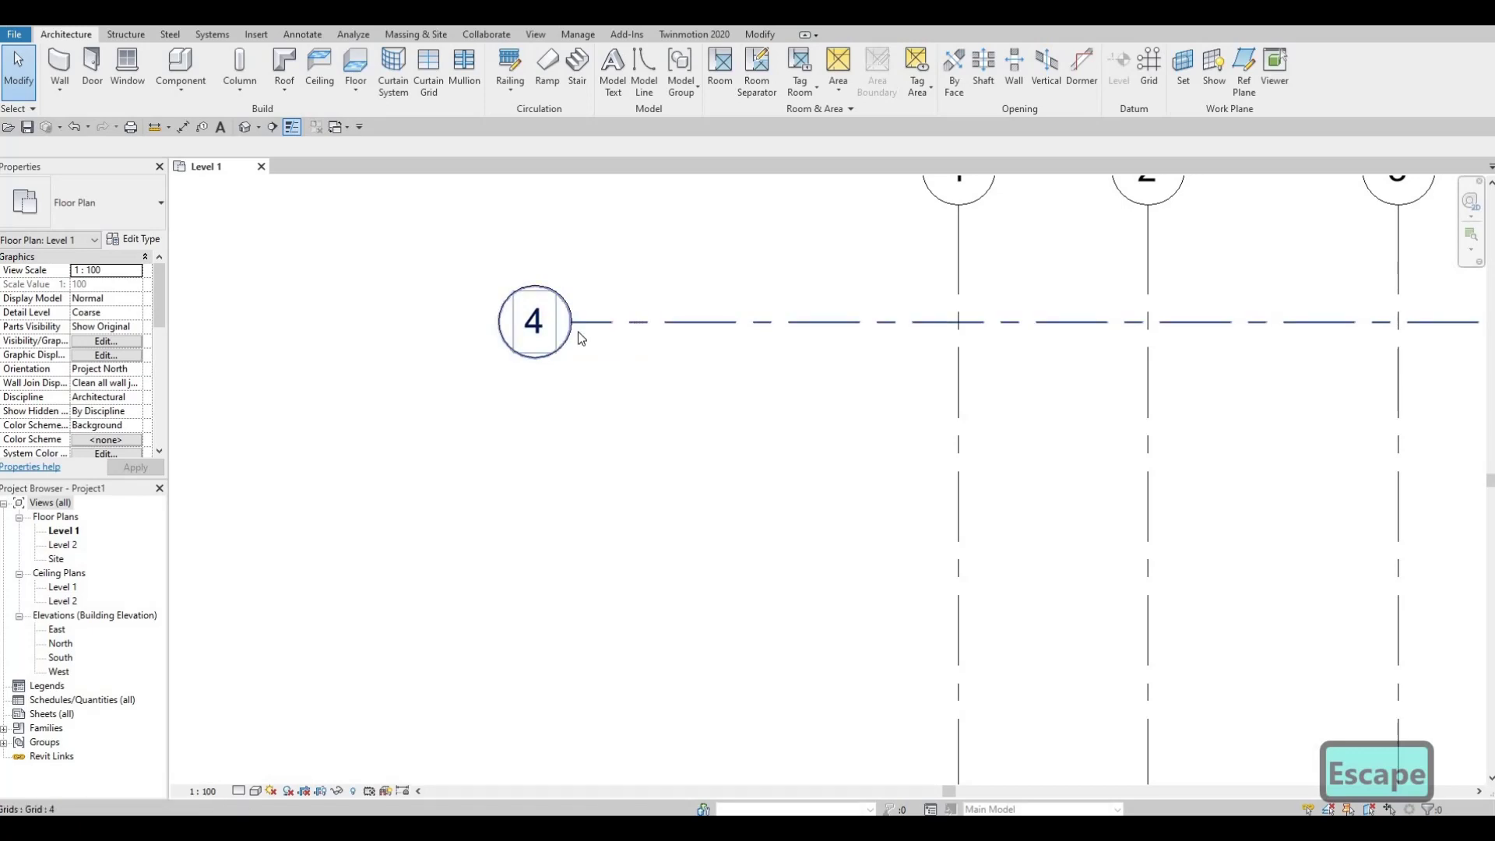
Step: Rename the horizontal grid line as A
left_click(538, 327)
left_click(537, 324)
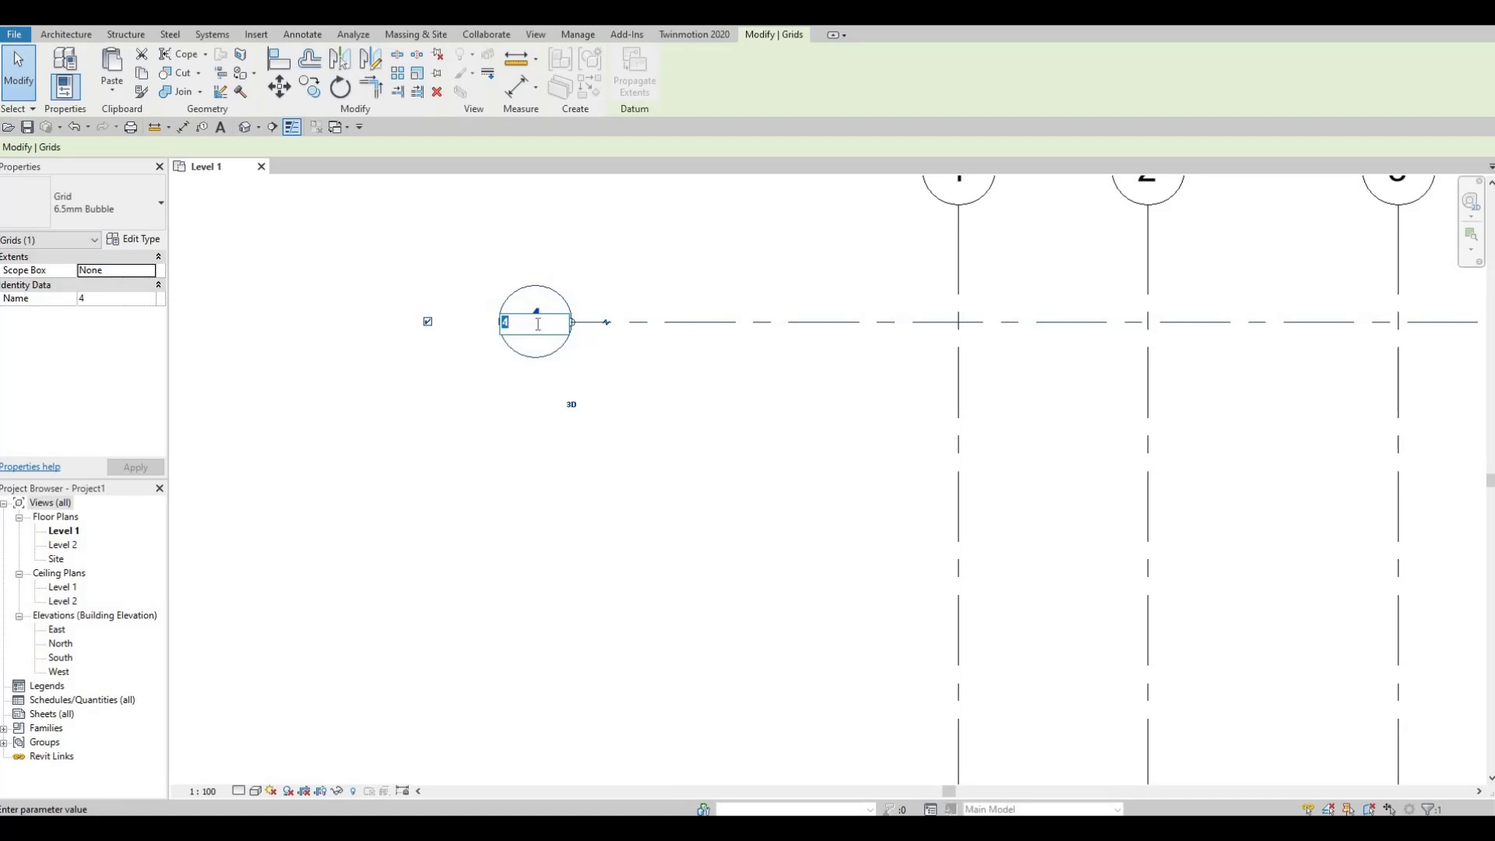
type("A")
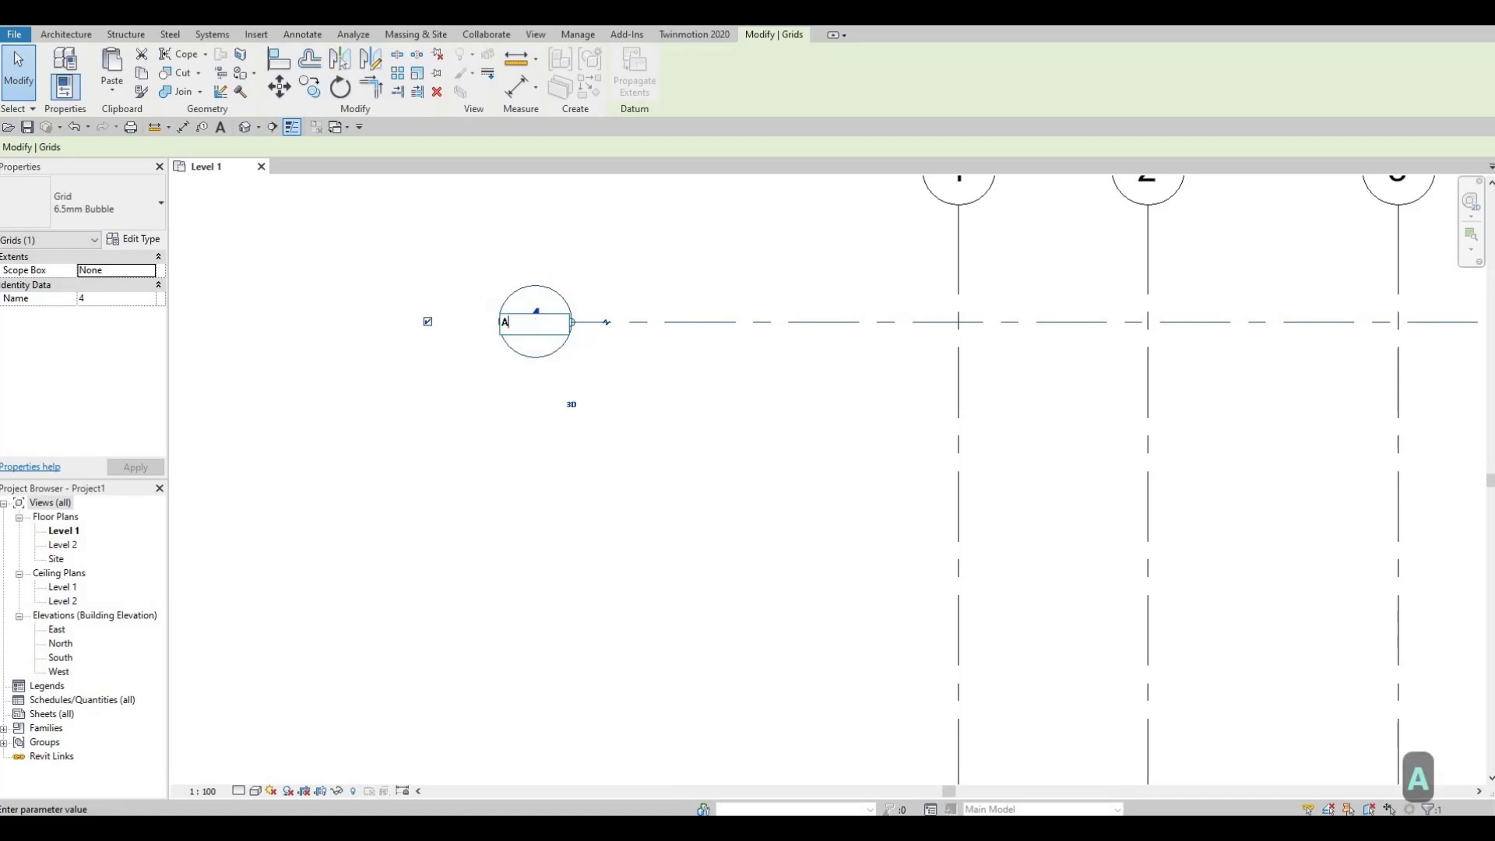
key("Return")
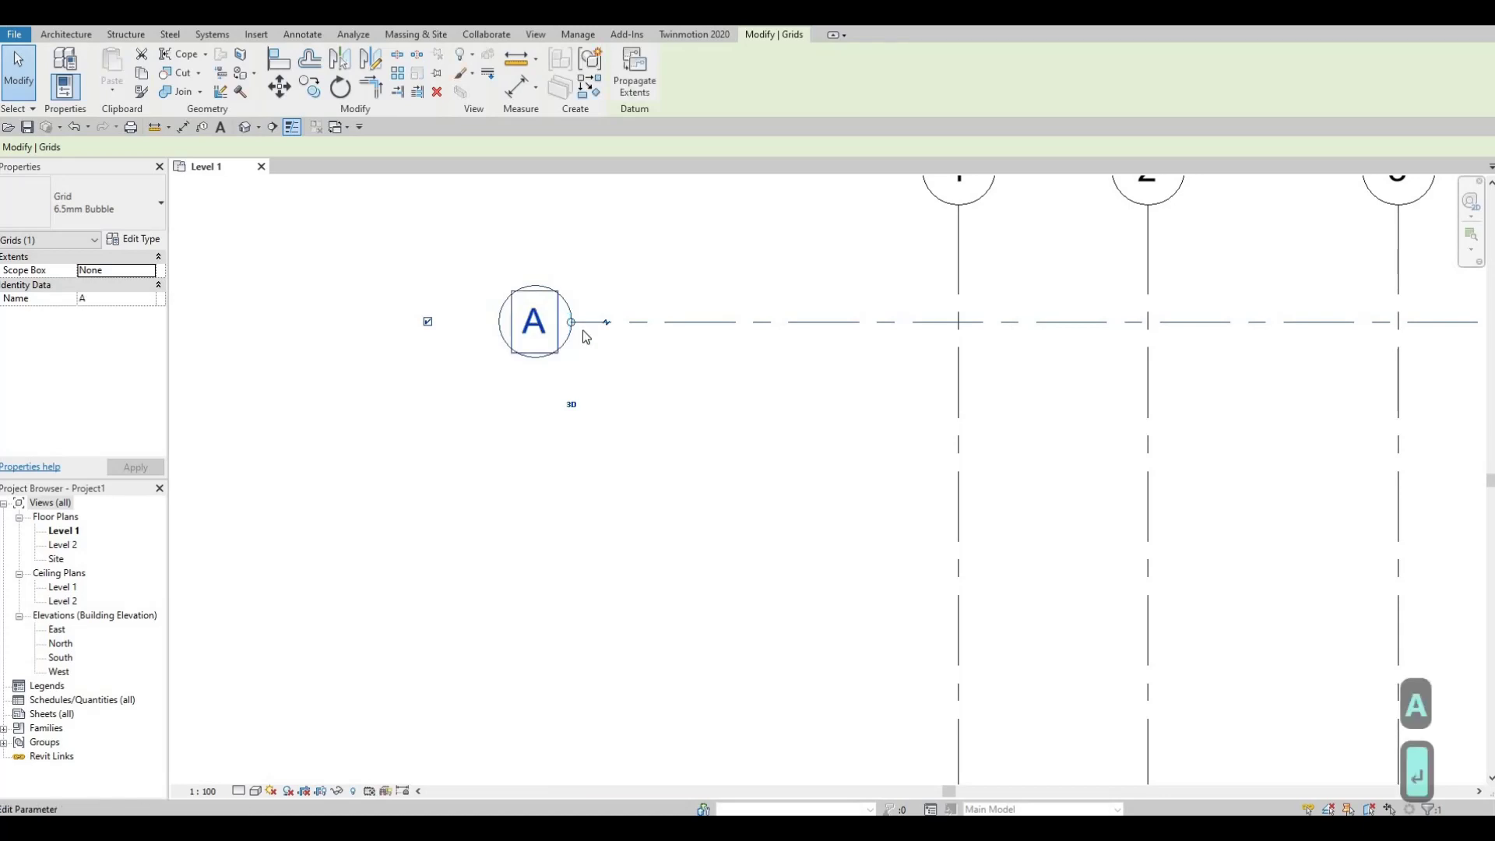
Step: Copy grid A downward with the Multiple option, spacing the two copies 4700 and 5200 apart
scroll(701, 431, "down", 2)
scroll(596, 316, "up", 1)
scroll(564, 420, "down", 2)
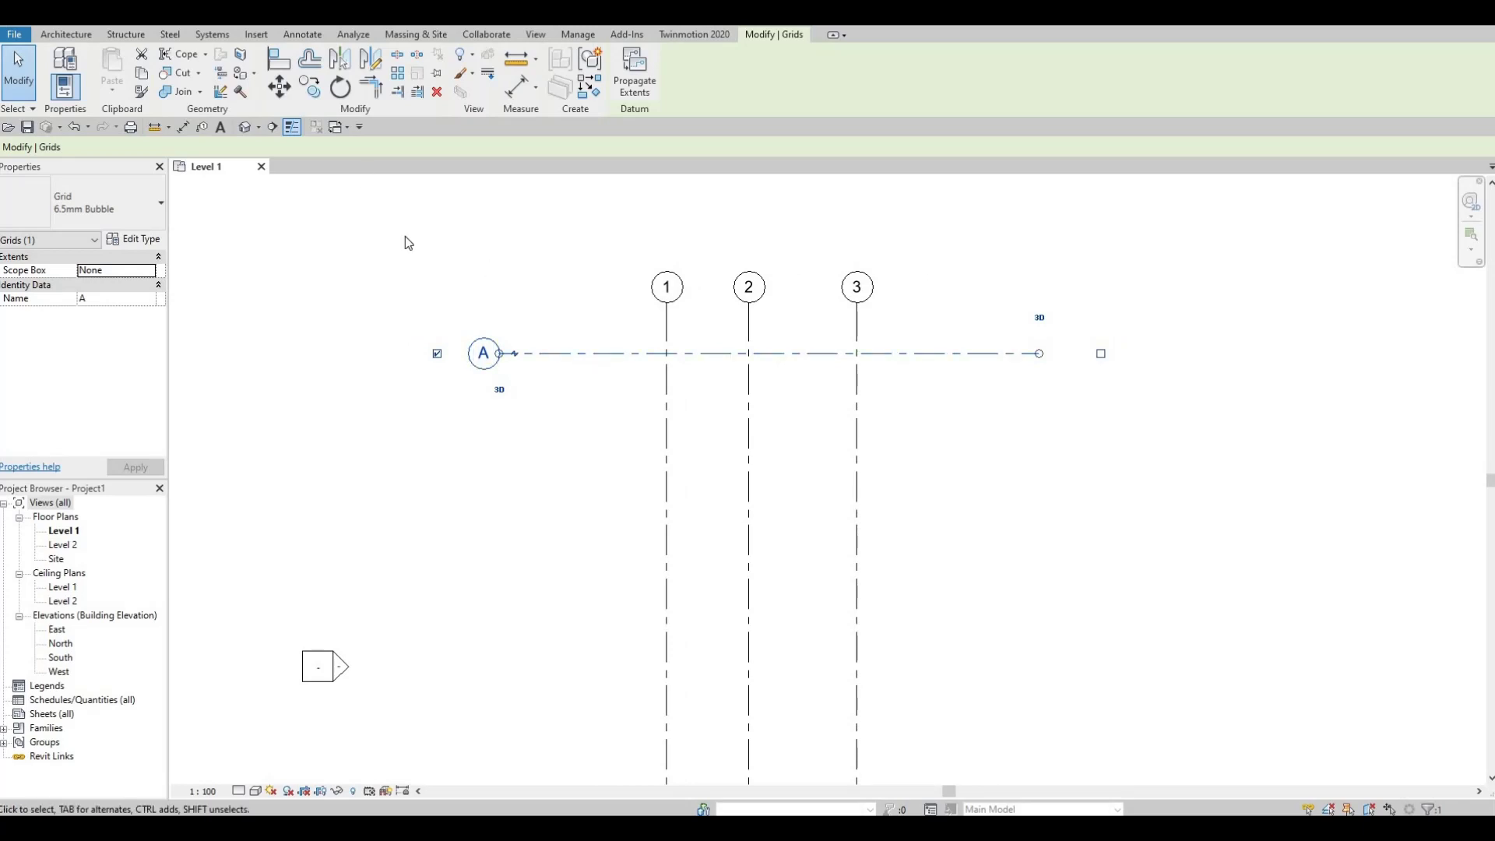
key("c")
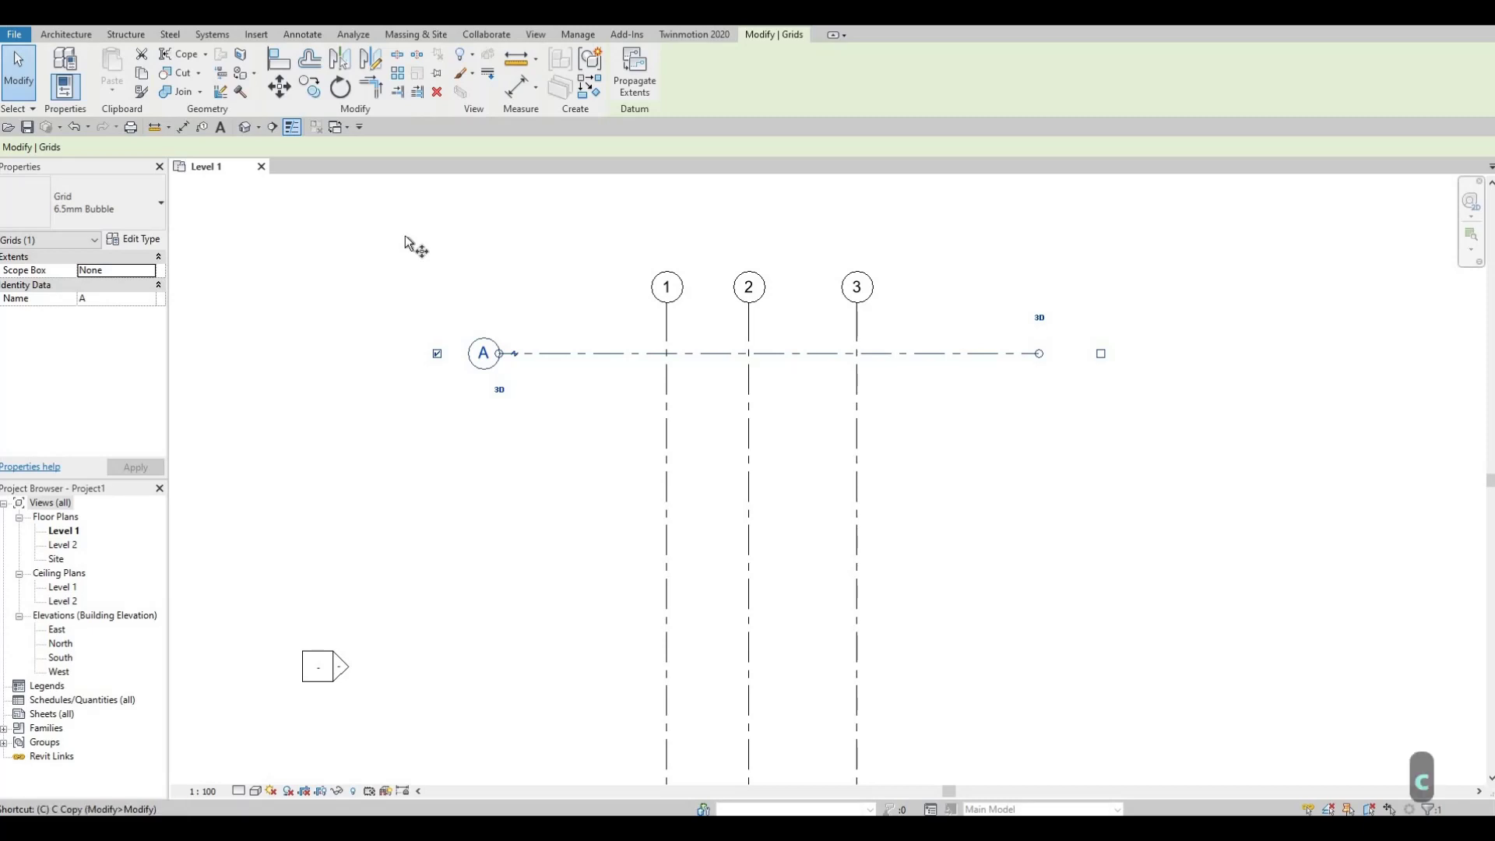
key("o")
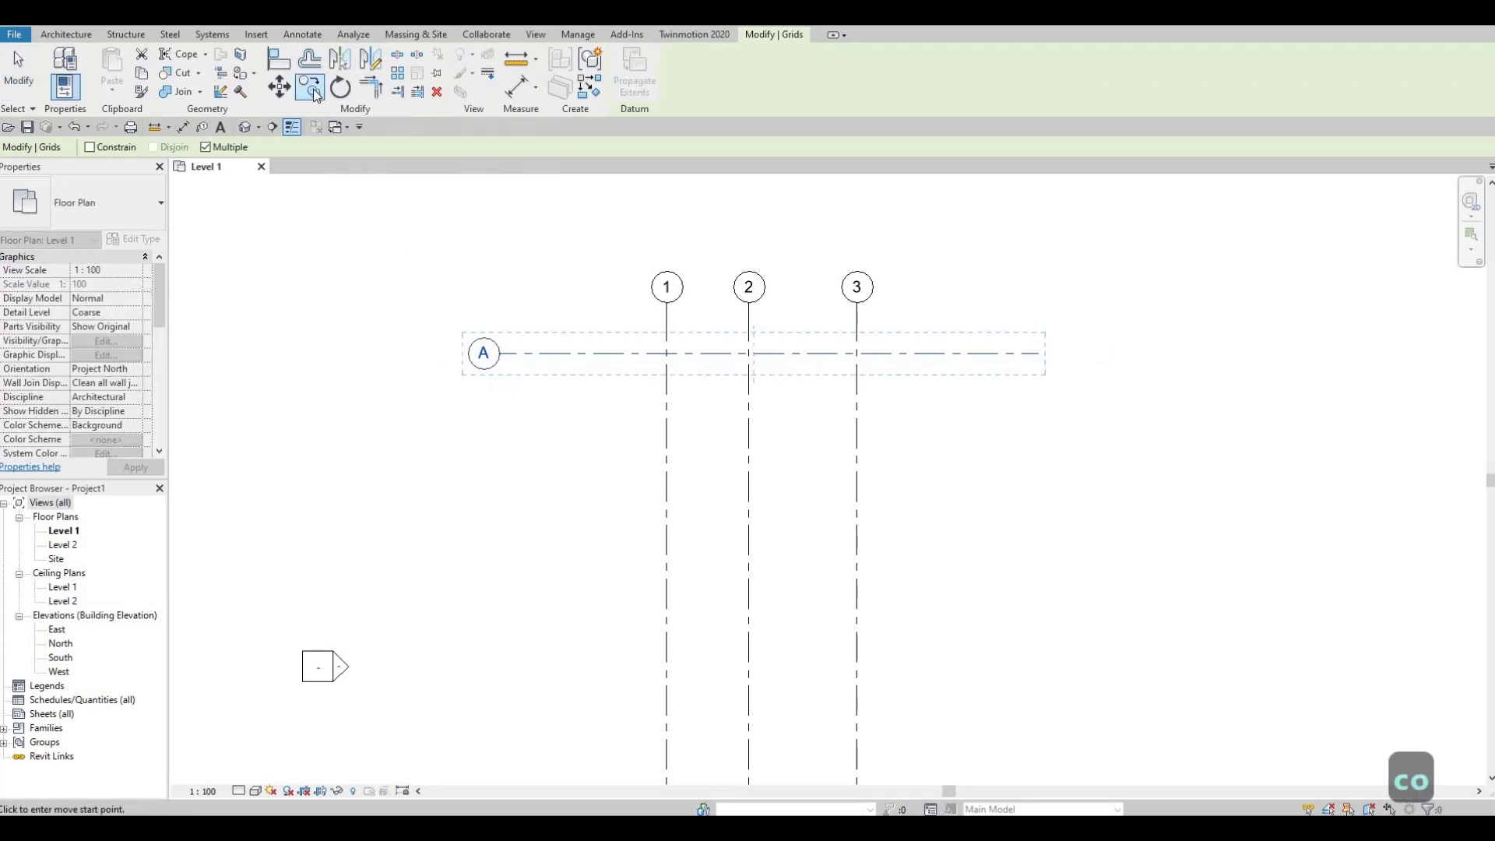
left_click(556, 359)
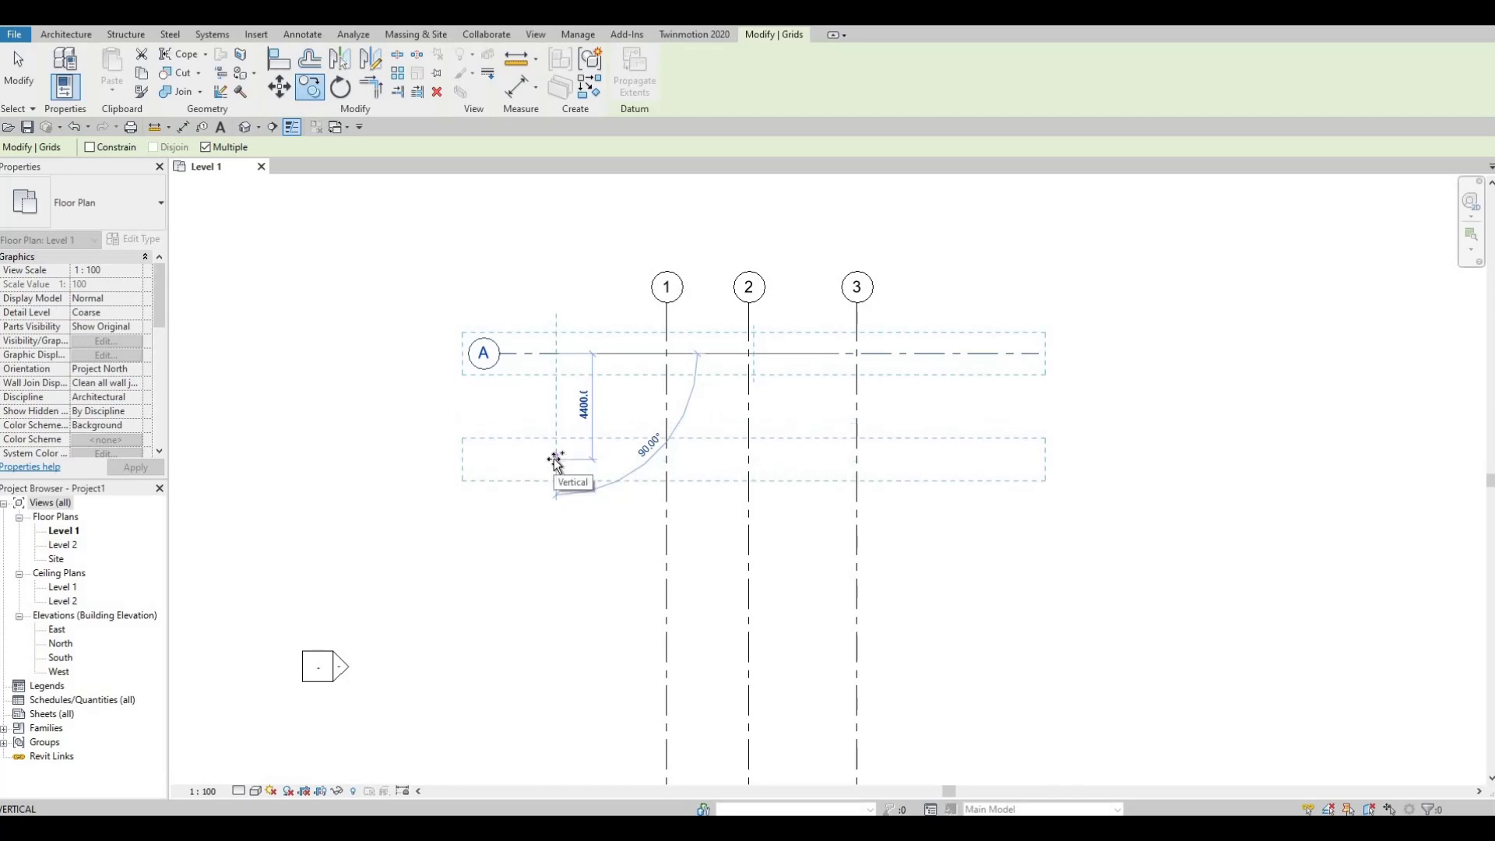
type("4700")
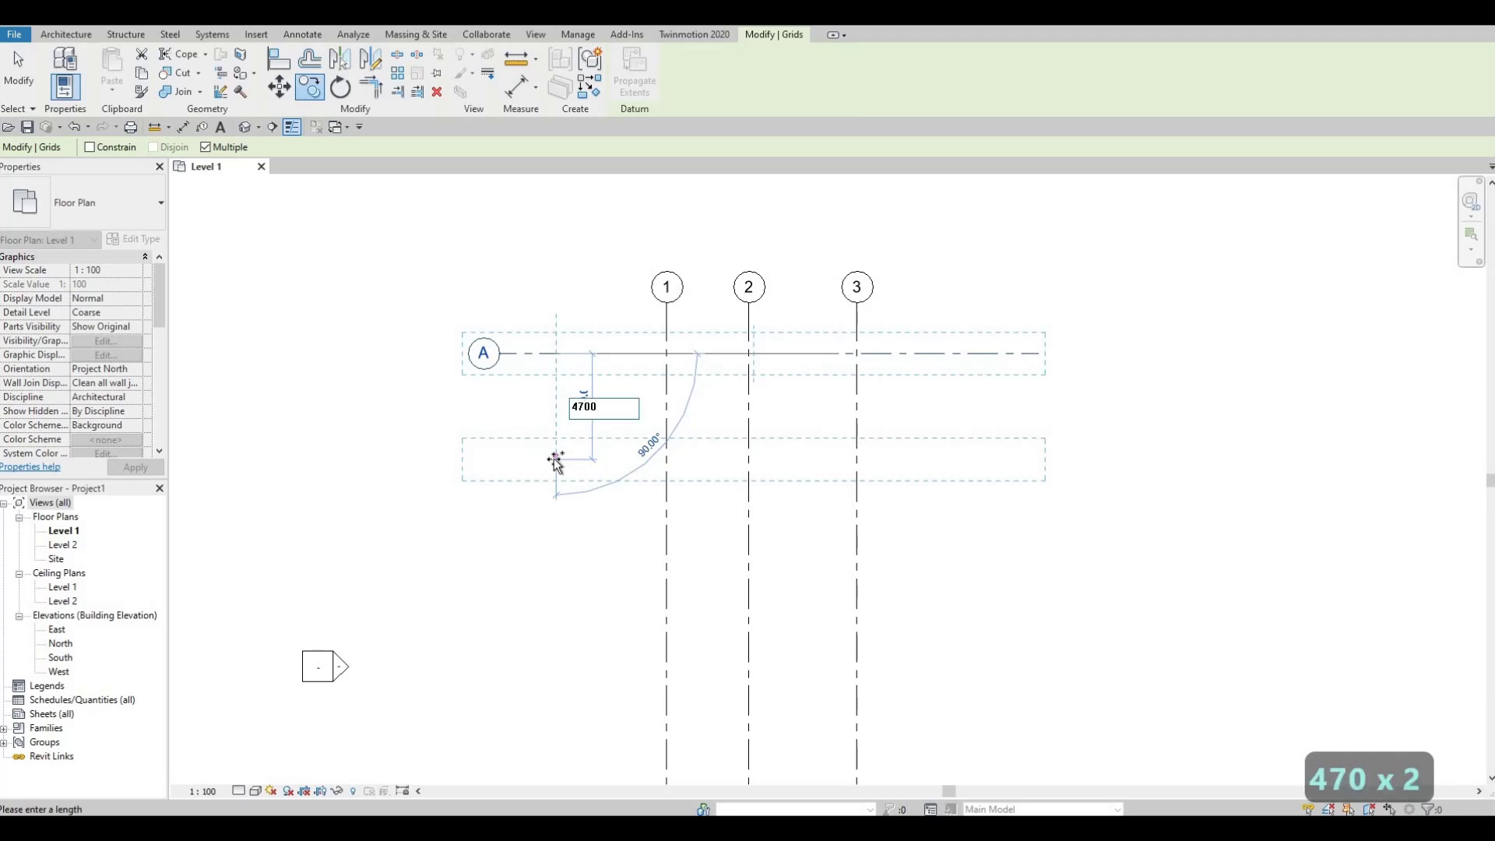
key("Return")
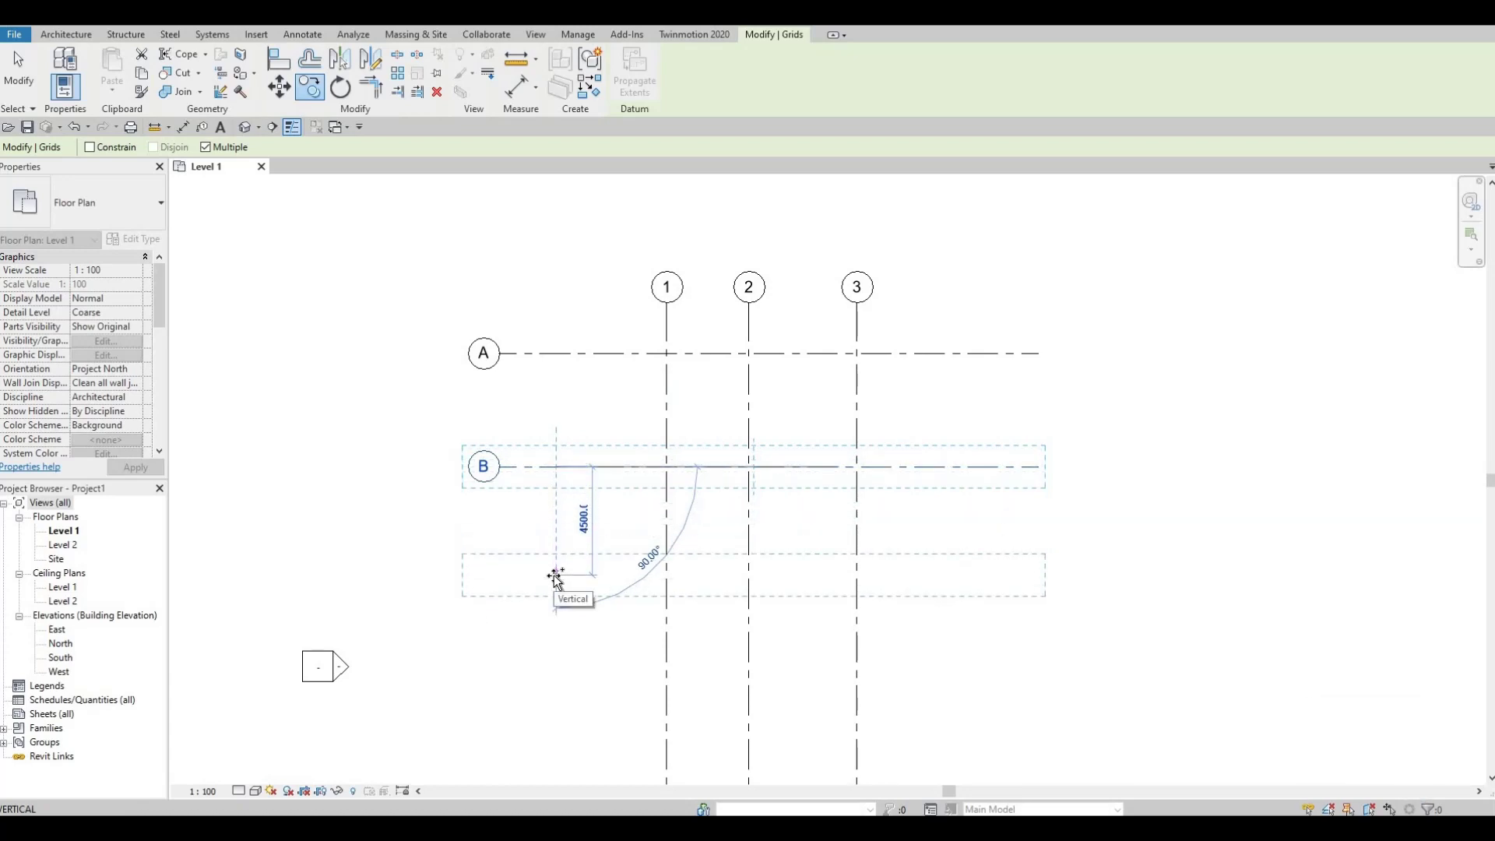
type("5")
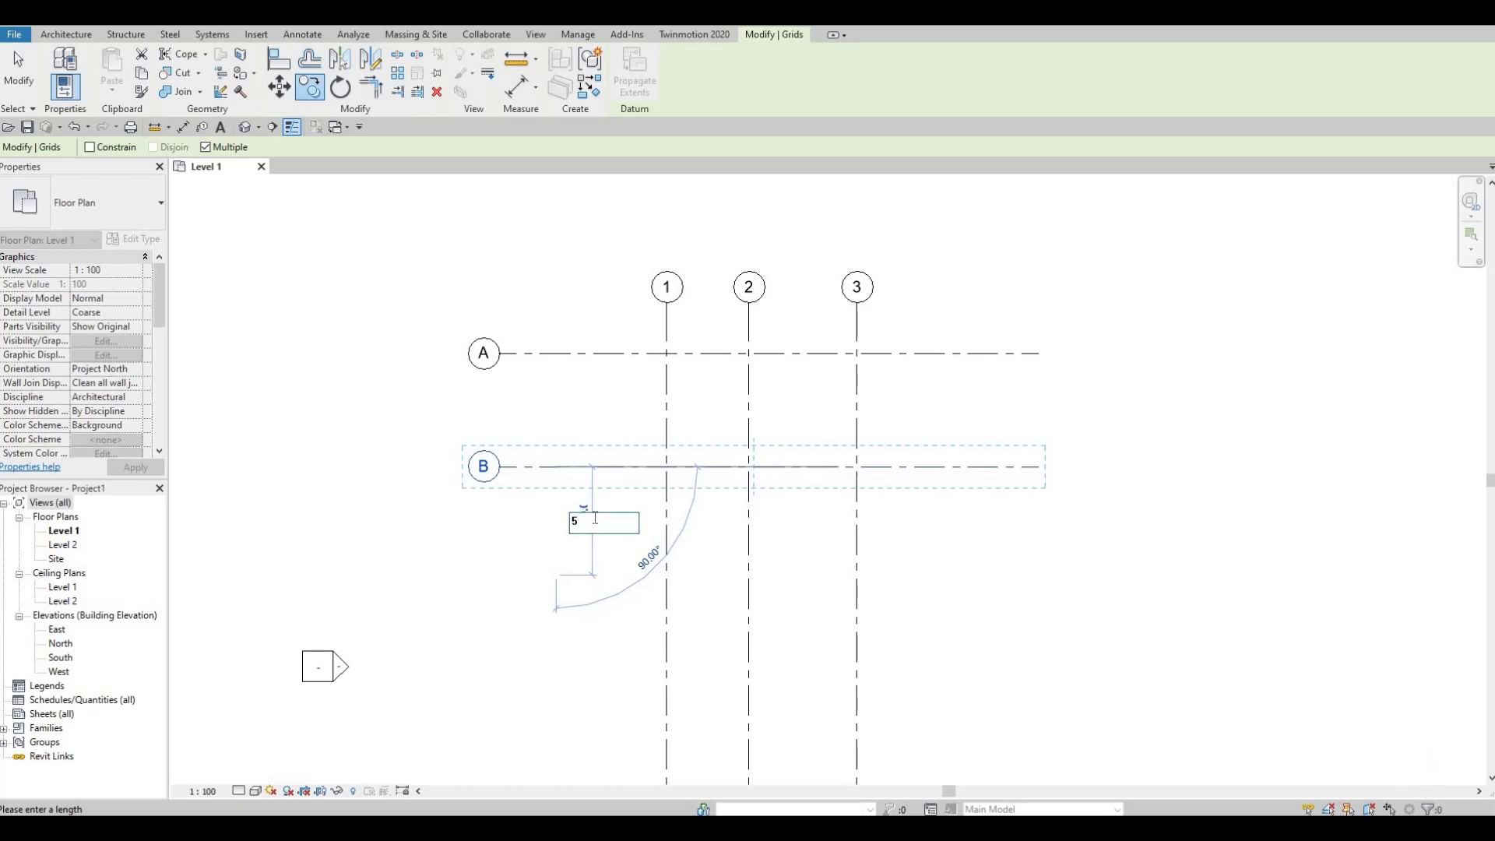
type("200")
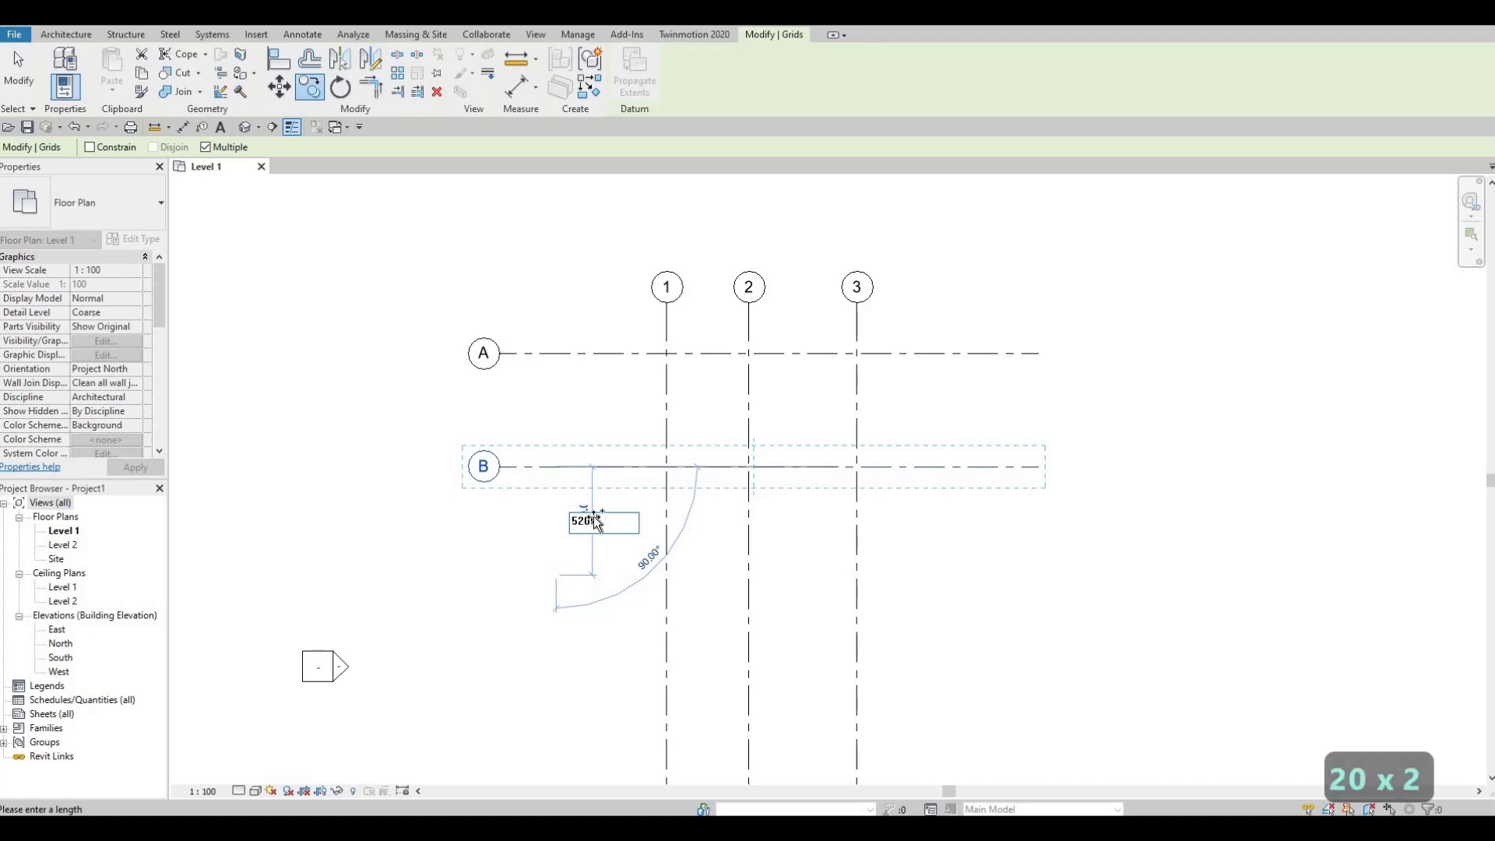
key("Return")
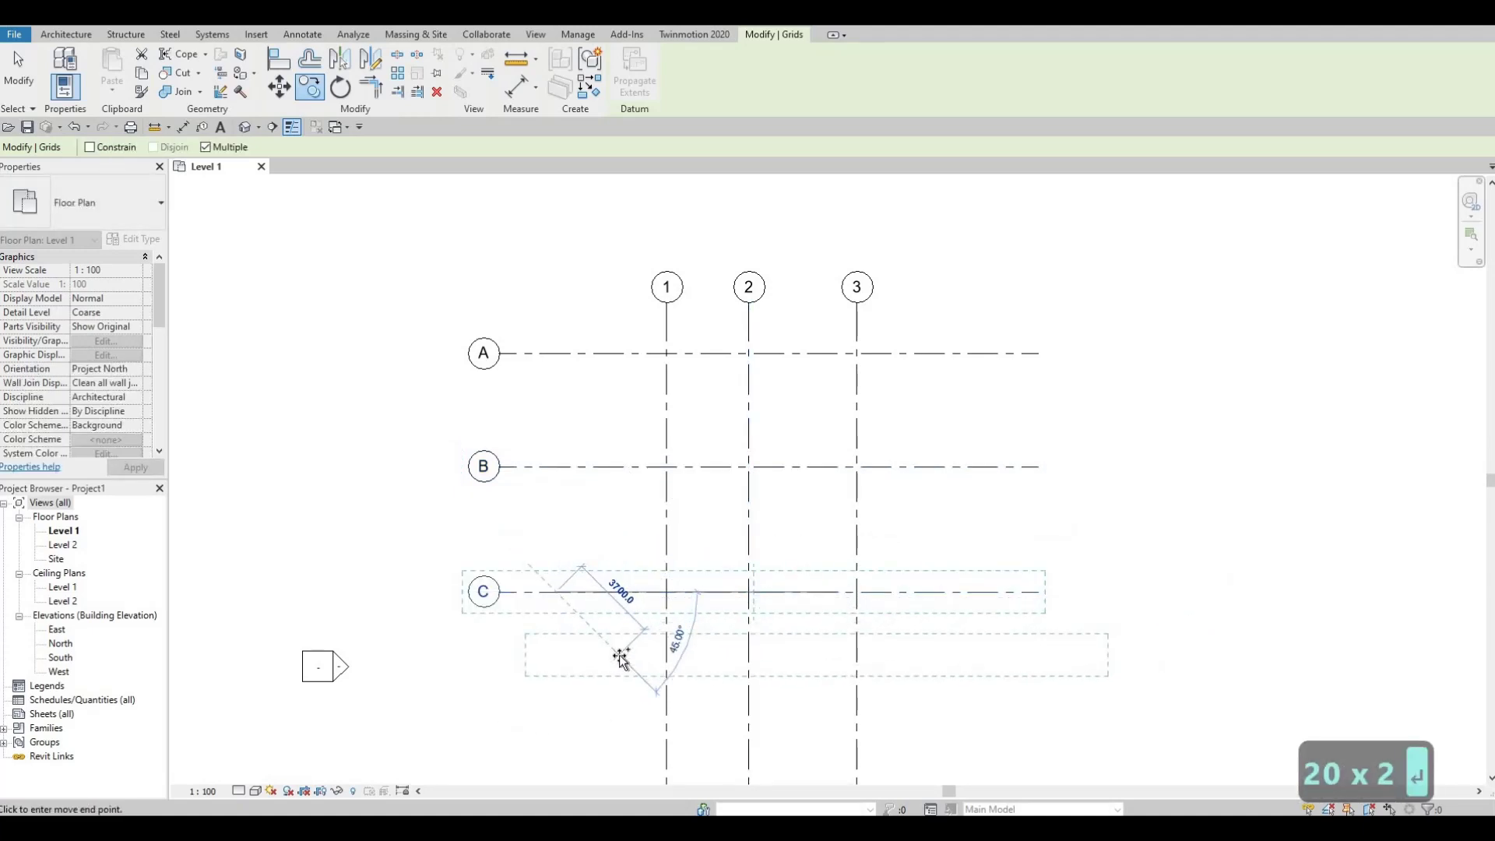
key("Escape")
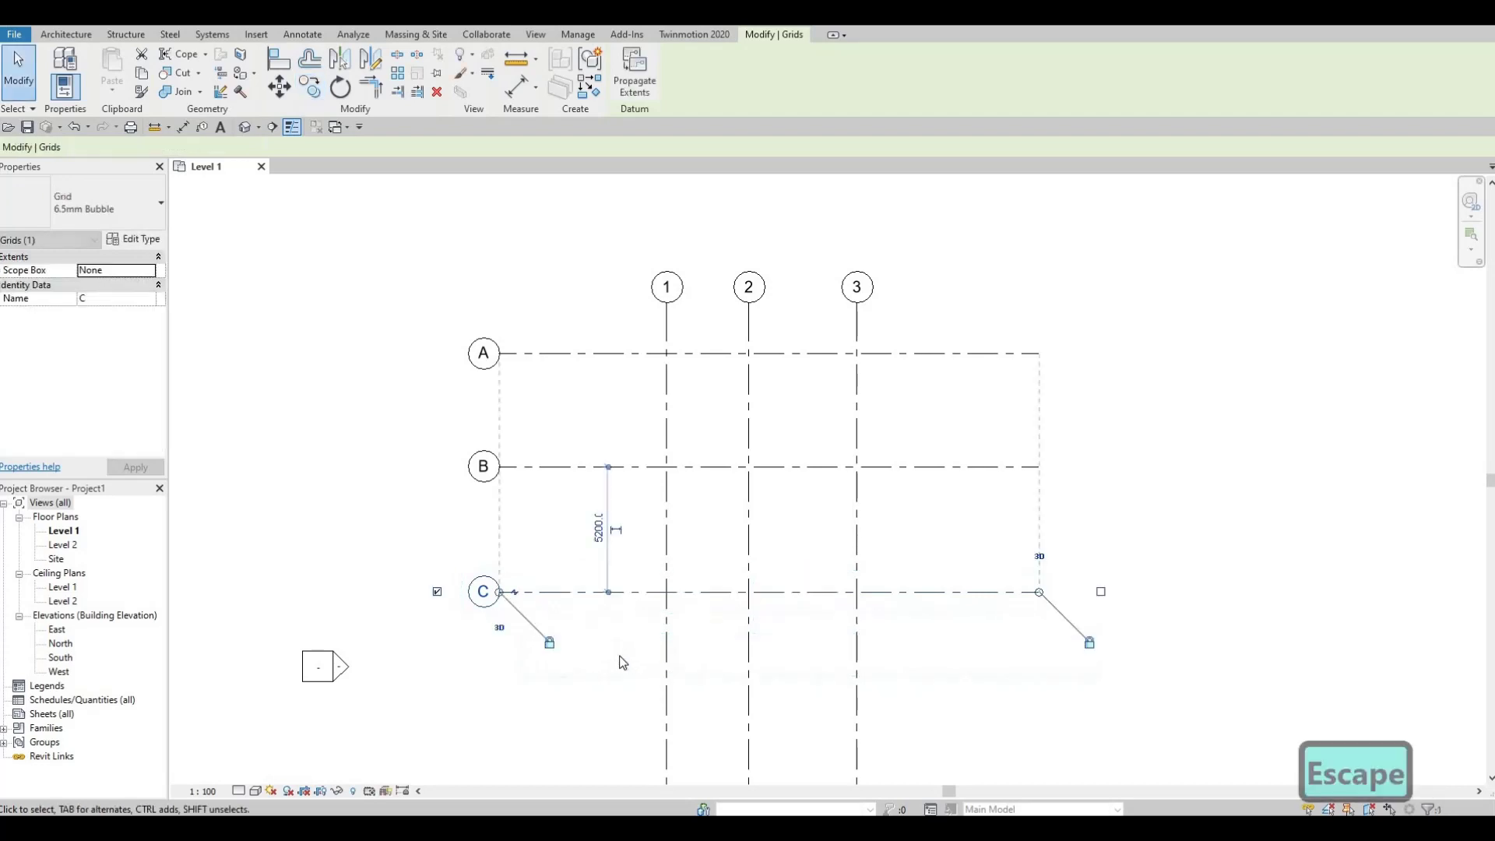
key("Escape")
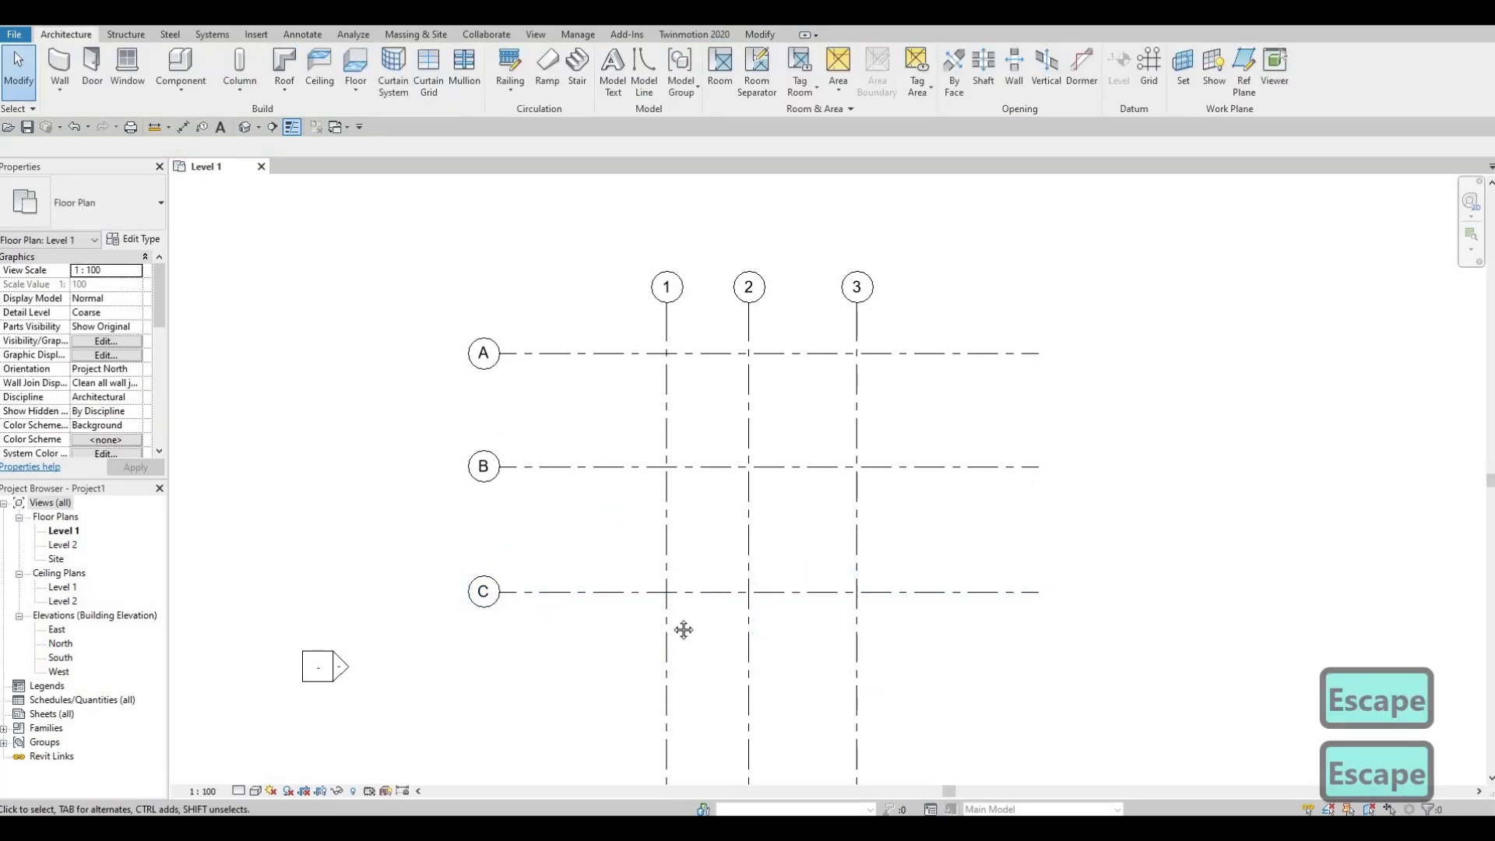
Step: Shorten the lower ends of vertical grids 1, 2 and 3 together so they stop just below grid C
middle_click_drag(675, 662, 667, 605)
scroll(668, 605, "down", 4)
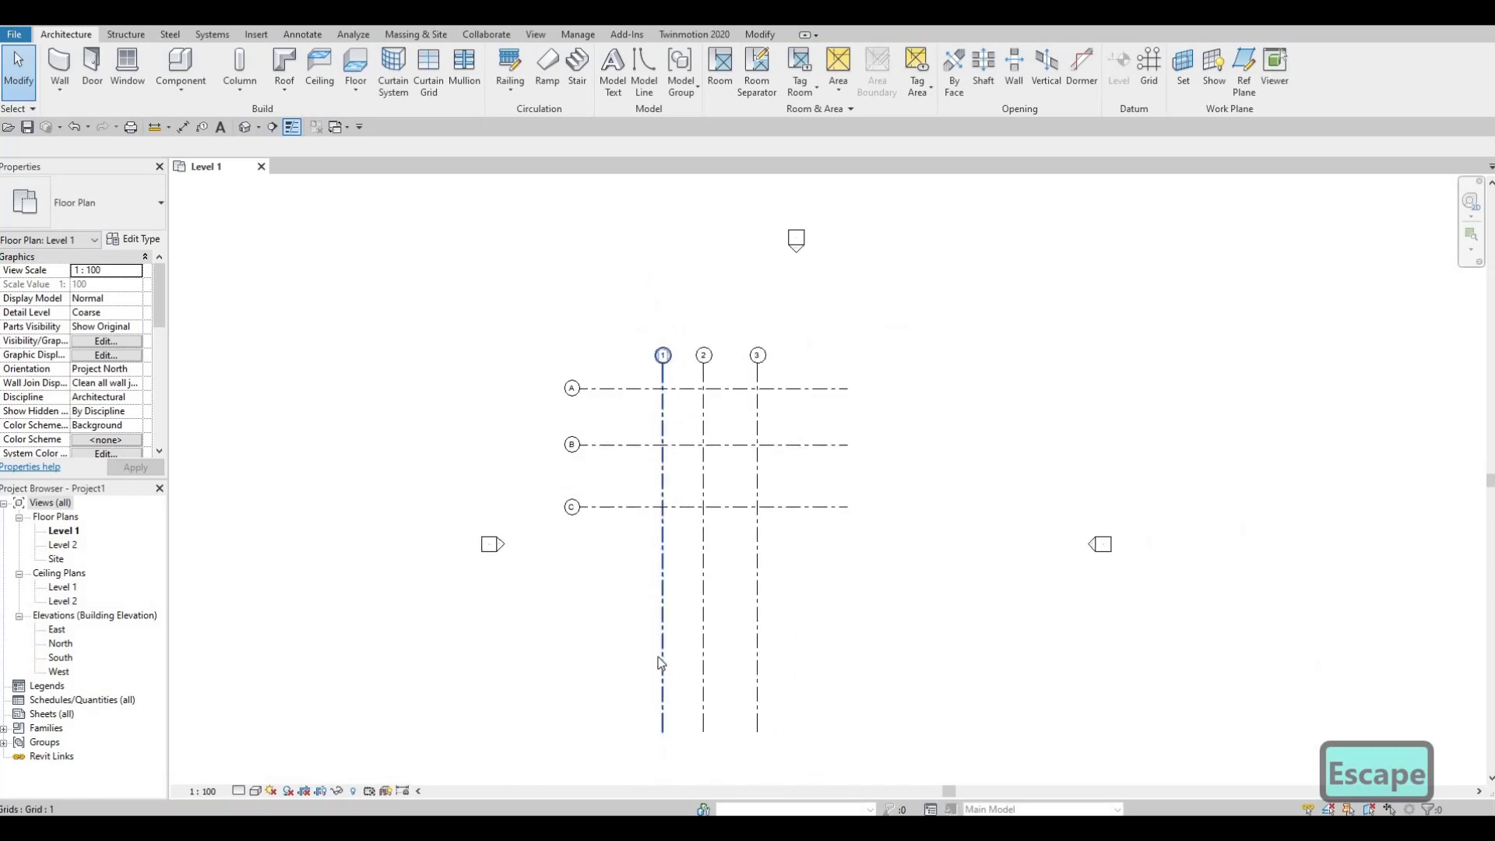
middle_click_drag(661, 690, 661, 660)
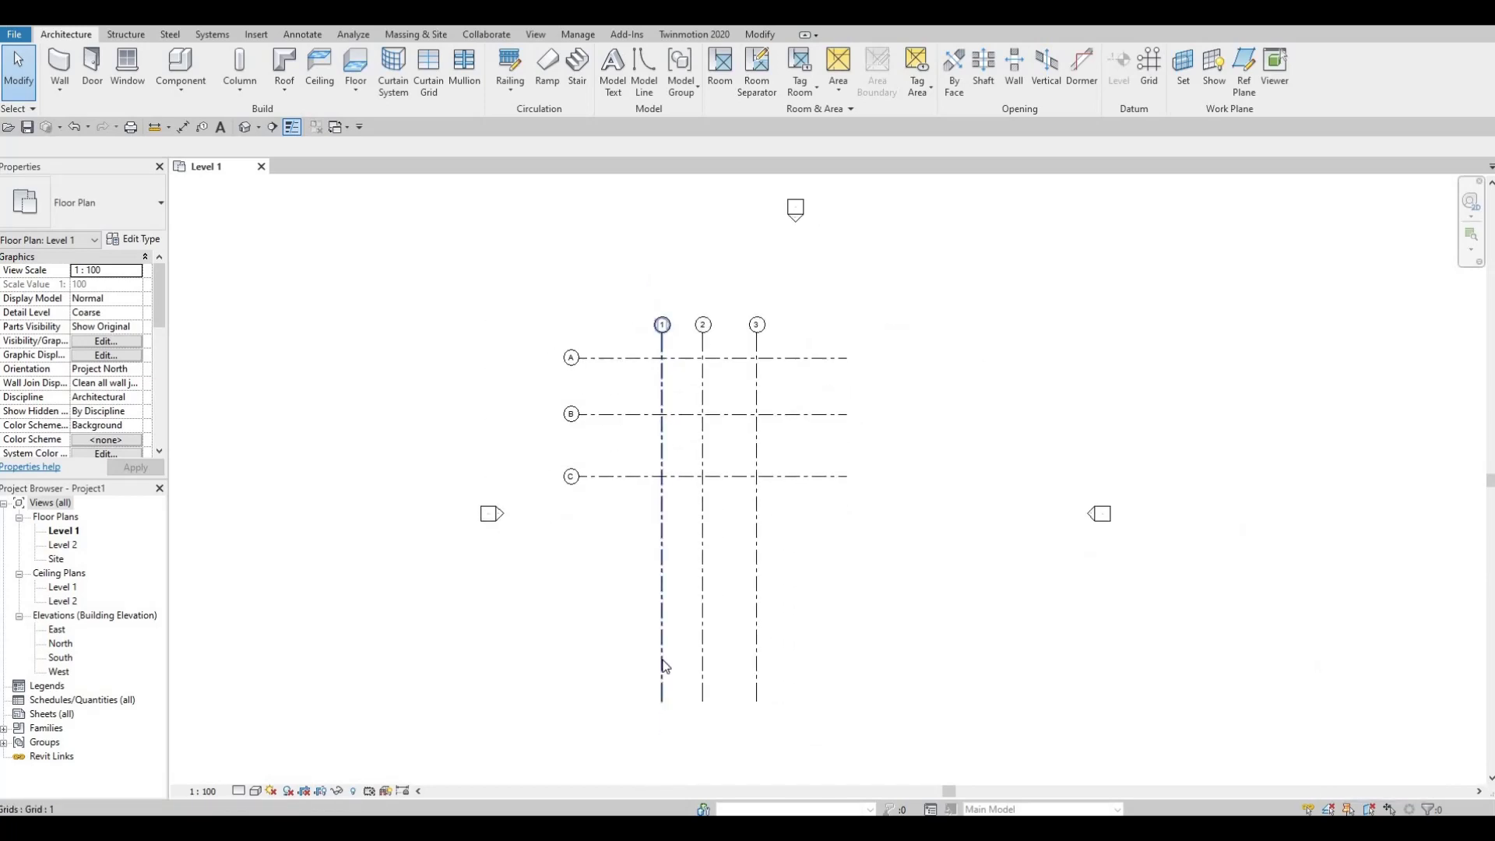
left_click(663, 667)
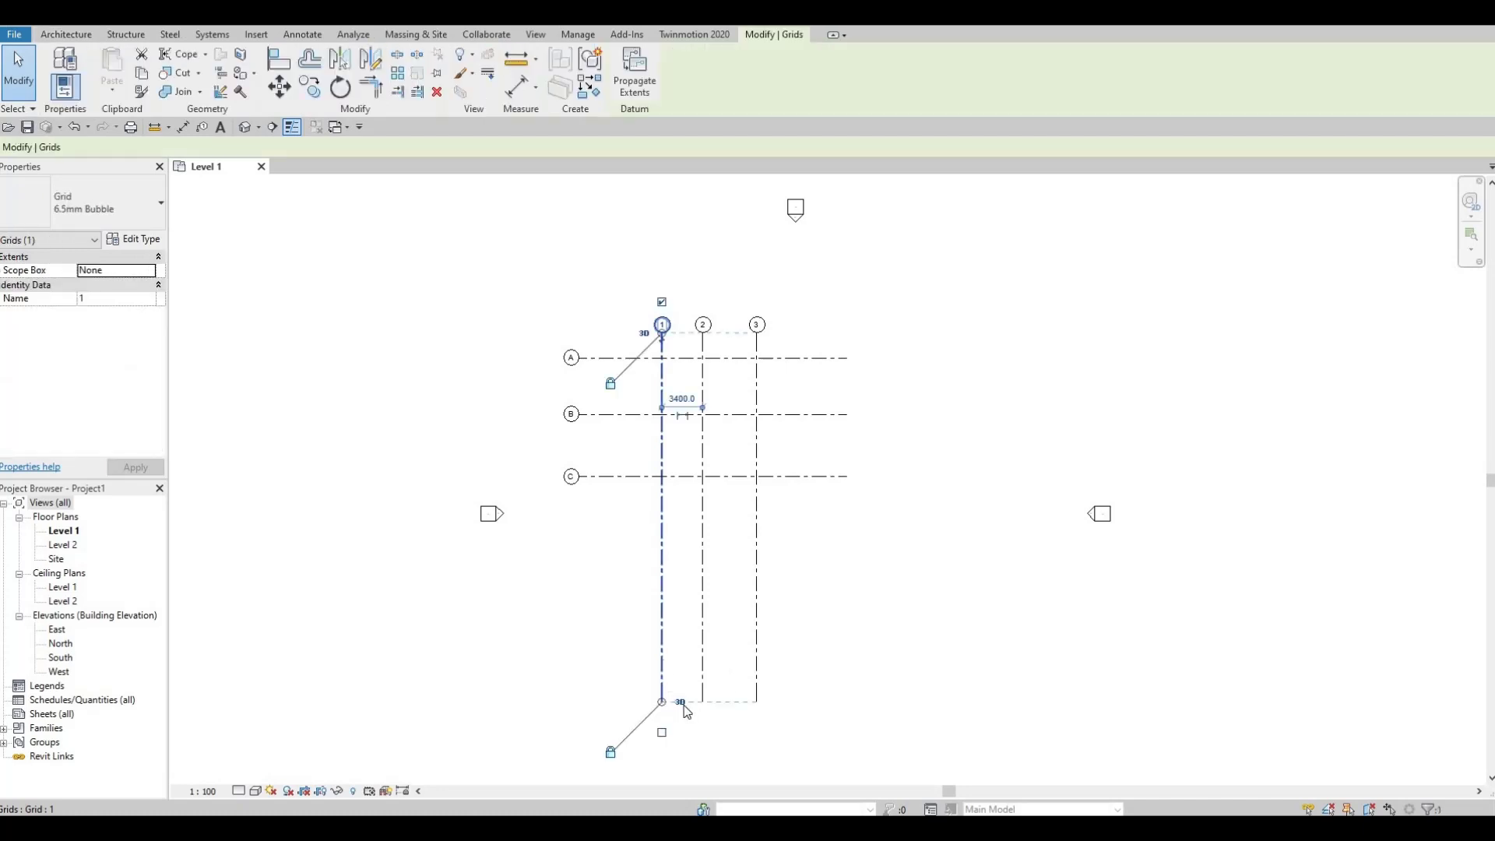
scroll(683, 710, "up", 3)
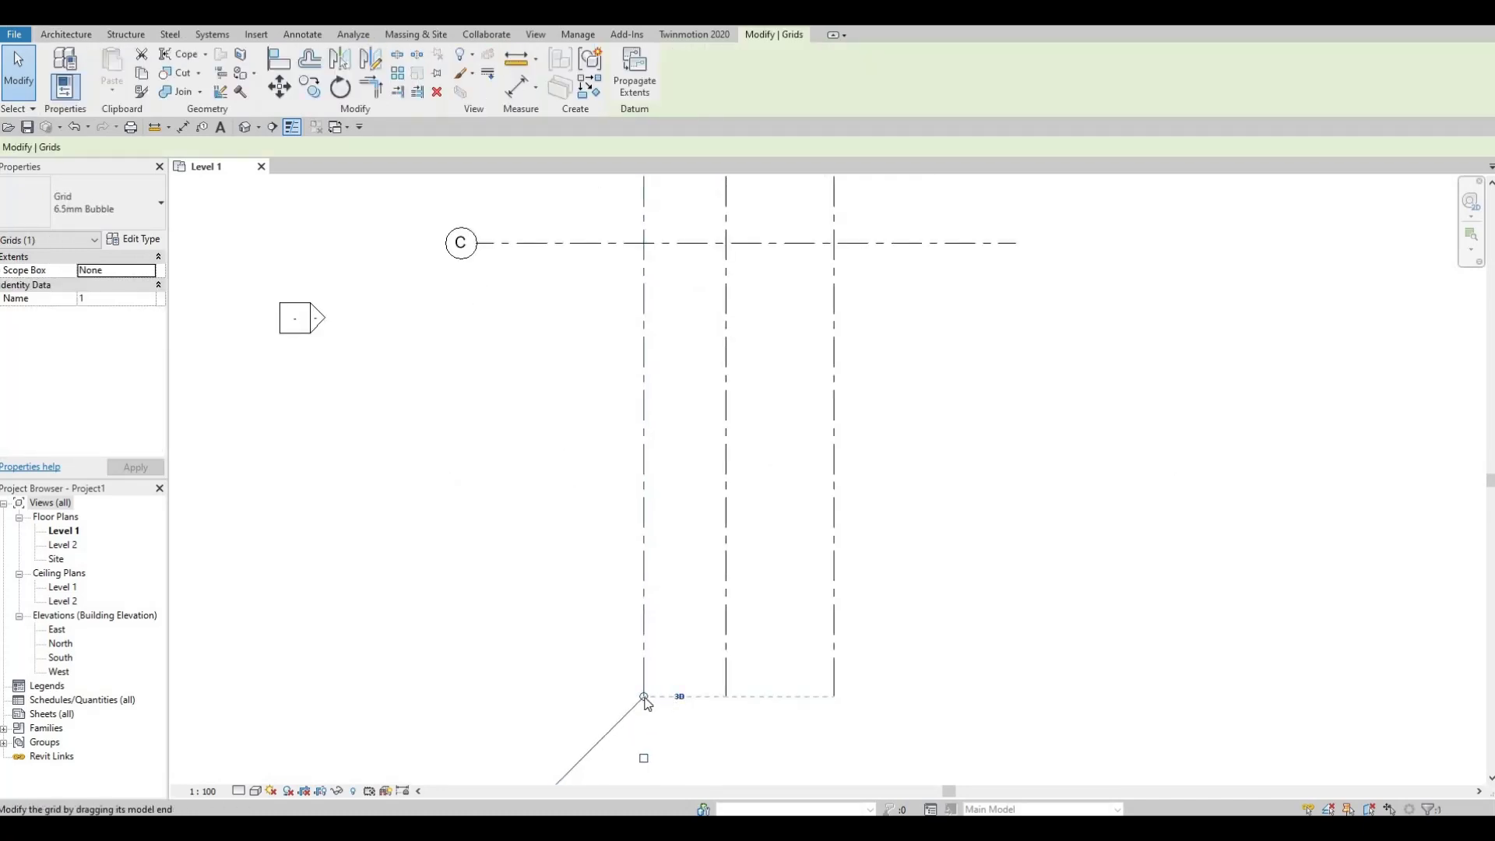
left_click_drag(645, 698, 685, 307)
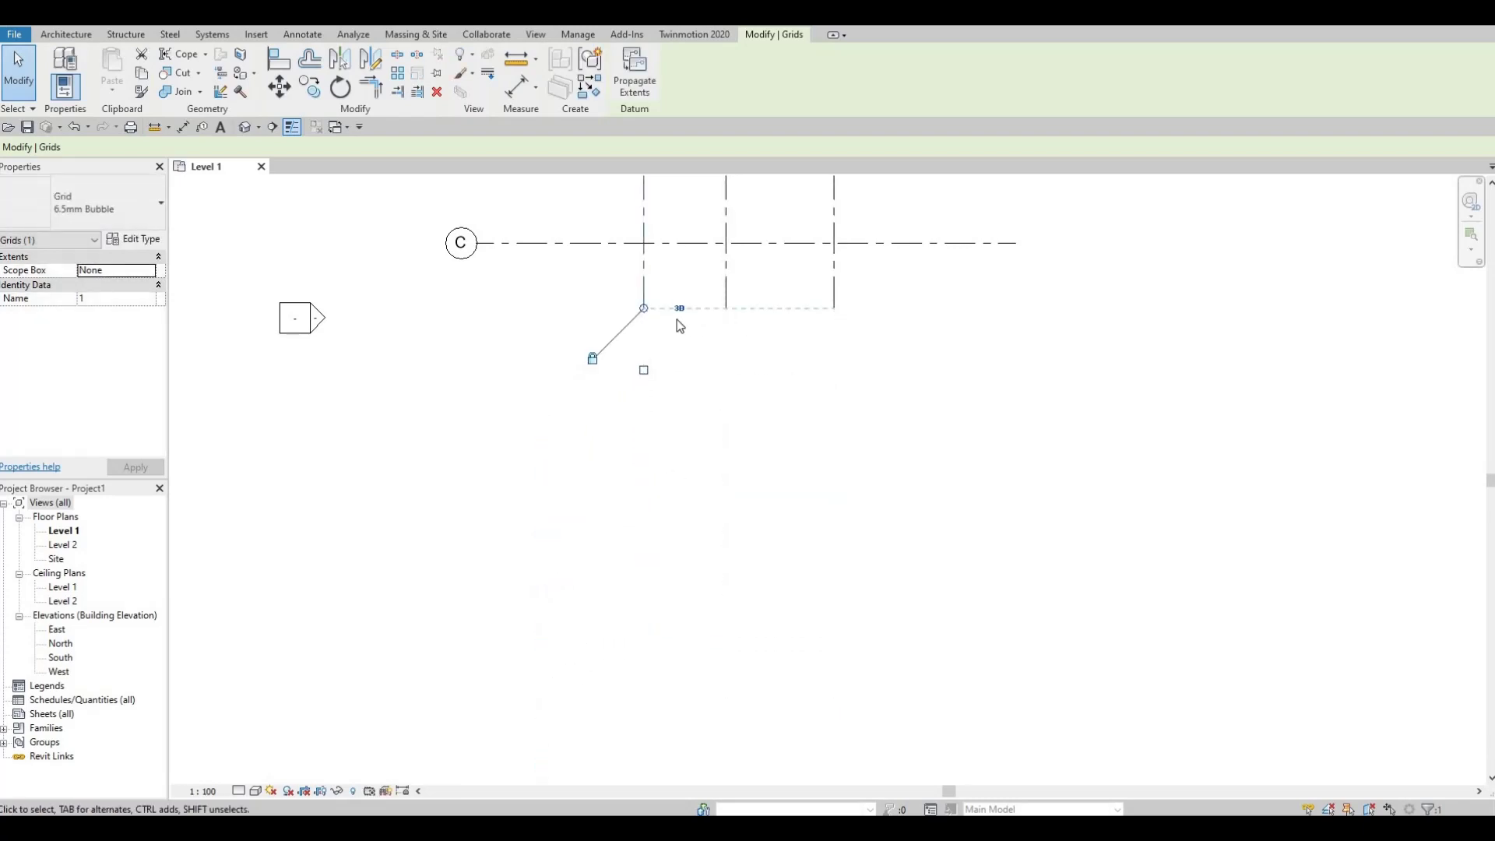
Step: Extend the bubble ends of vertical grids 1, 2 and 3 together farther above grid A
scroll(774, 677, "up", 5, "ctrl")
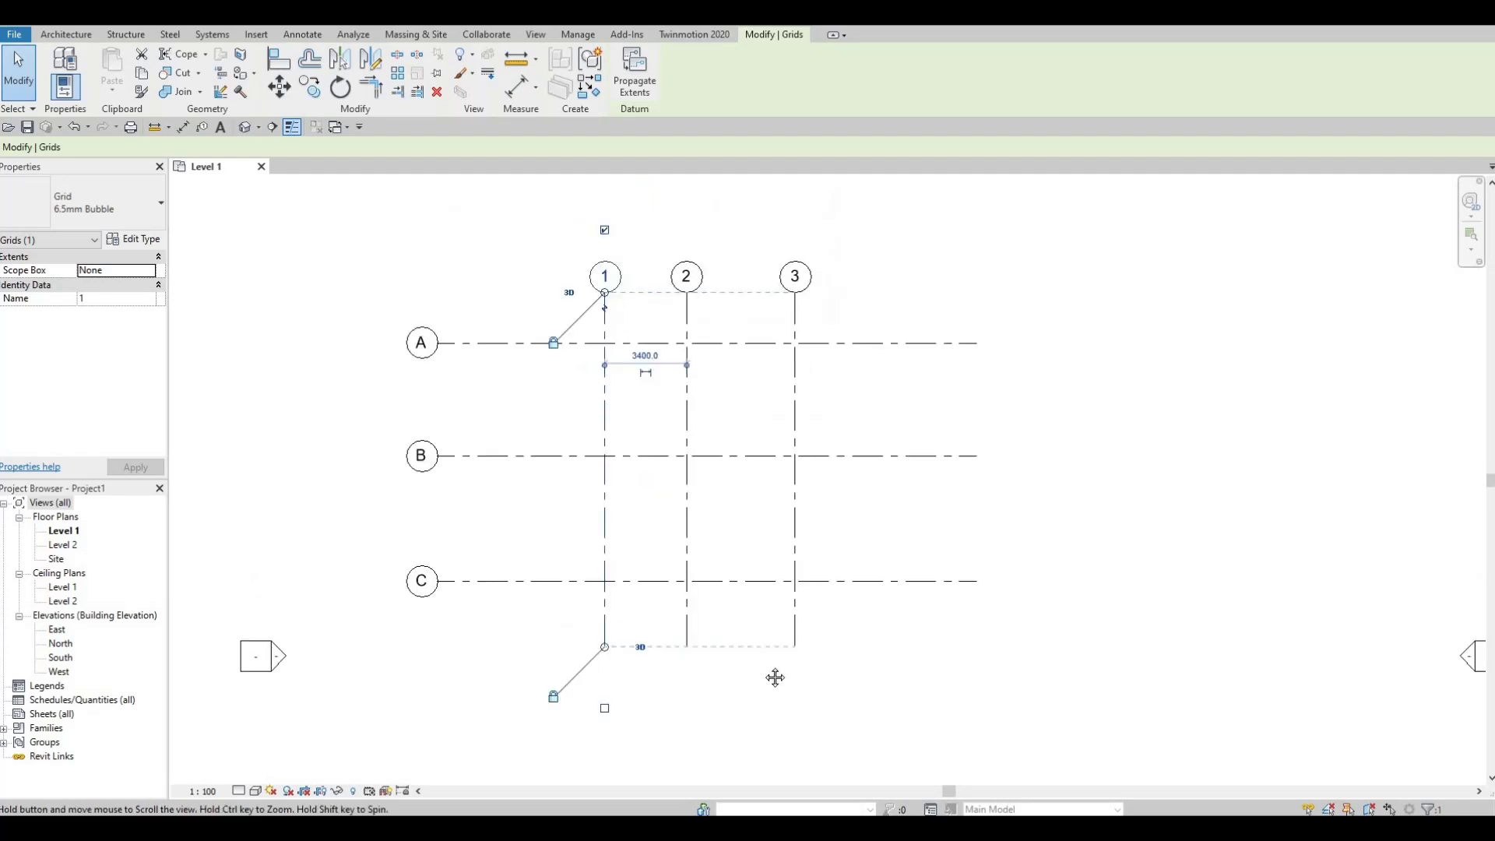
middle_click_drag(636, 545, 679, 568)
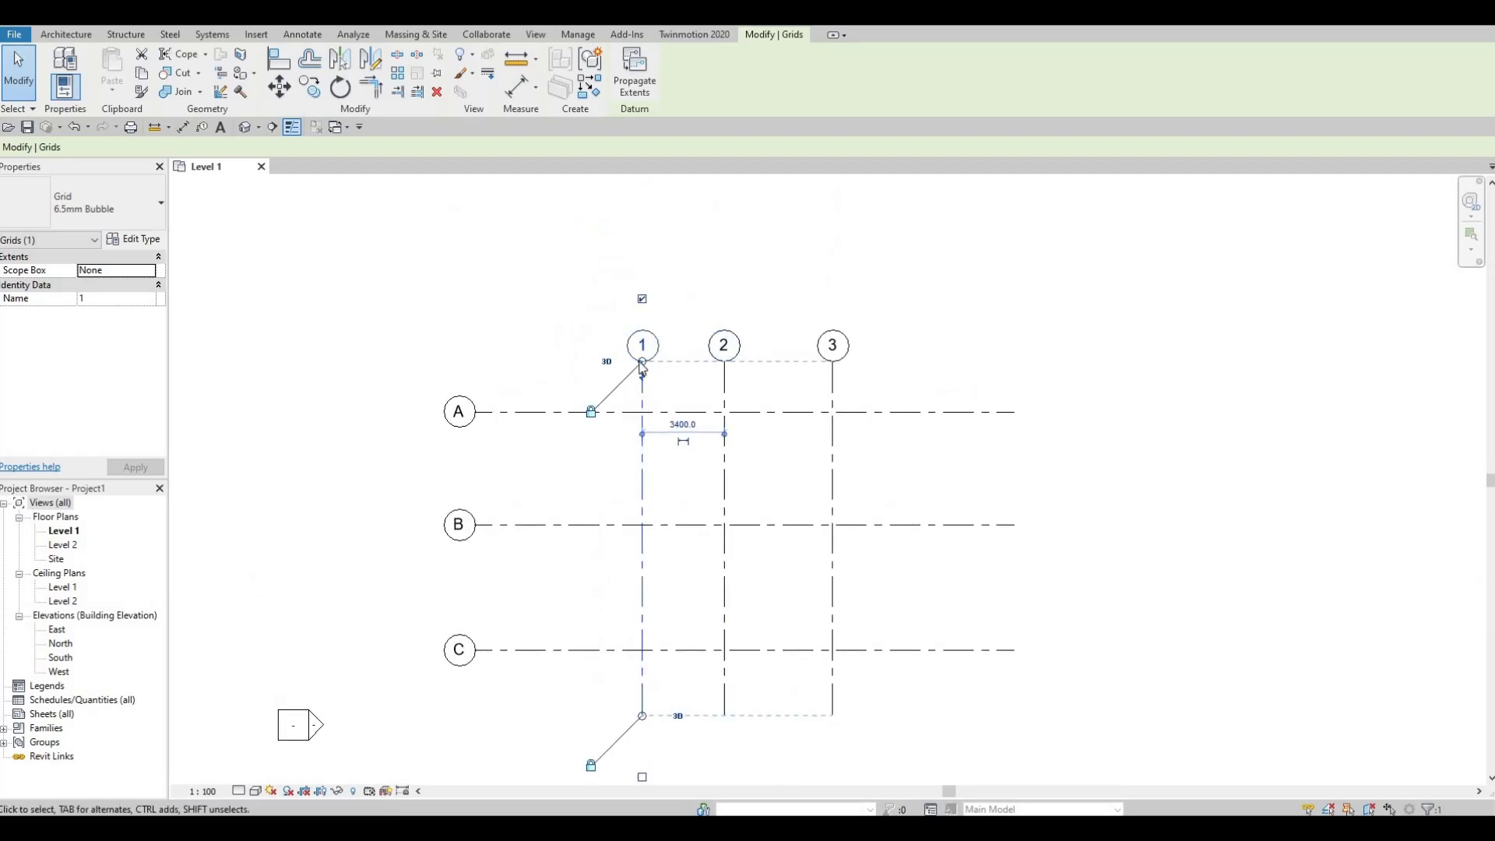
left_click_drag(642, 360, 642, 268)
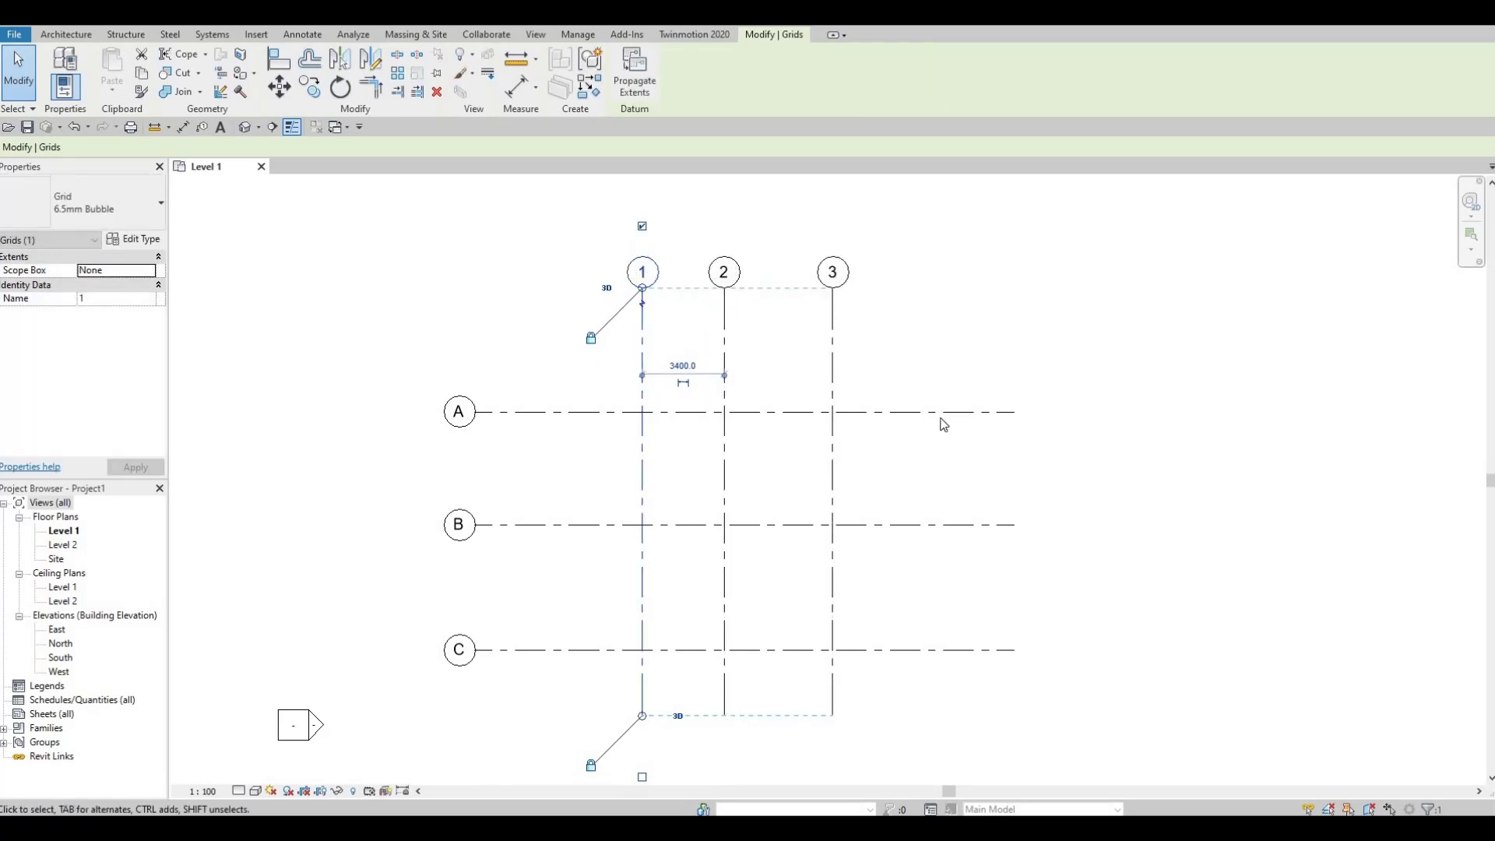
Step: Shorten grids A, B and C together at both ends, bringing them closer to grids 1 and 3
left_click(1012, 412)
left_click_drag(1015, 412, 929, 418)
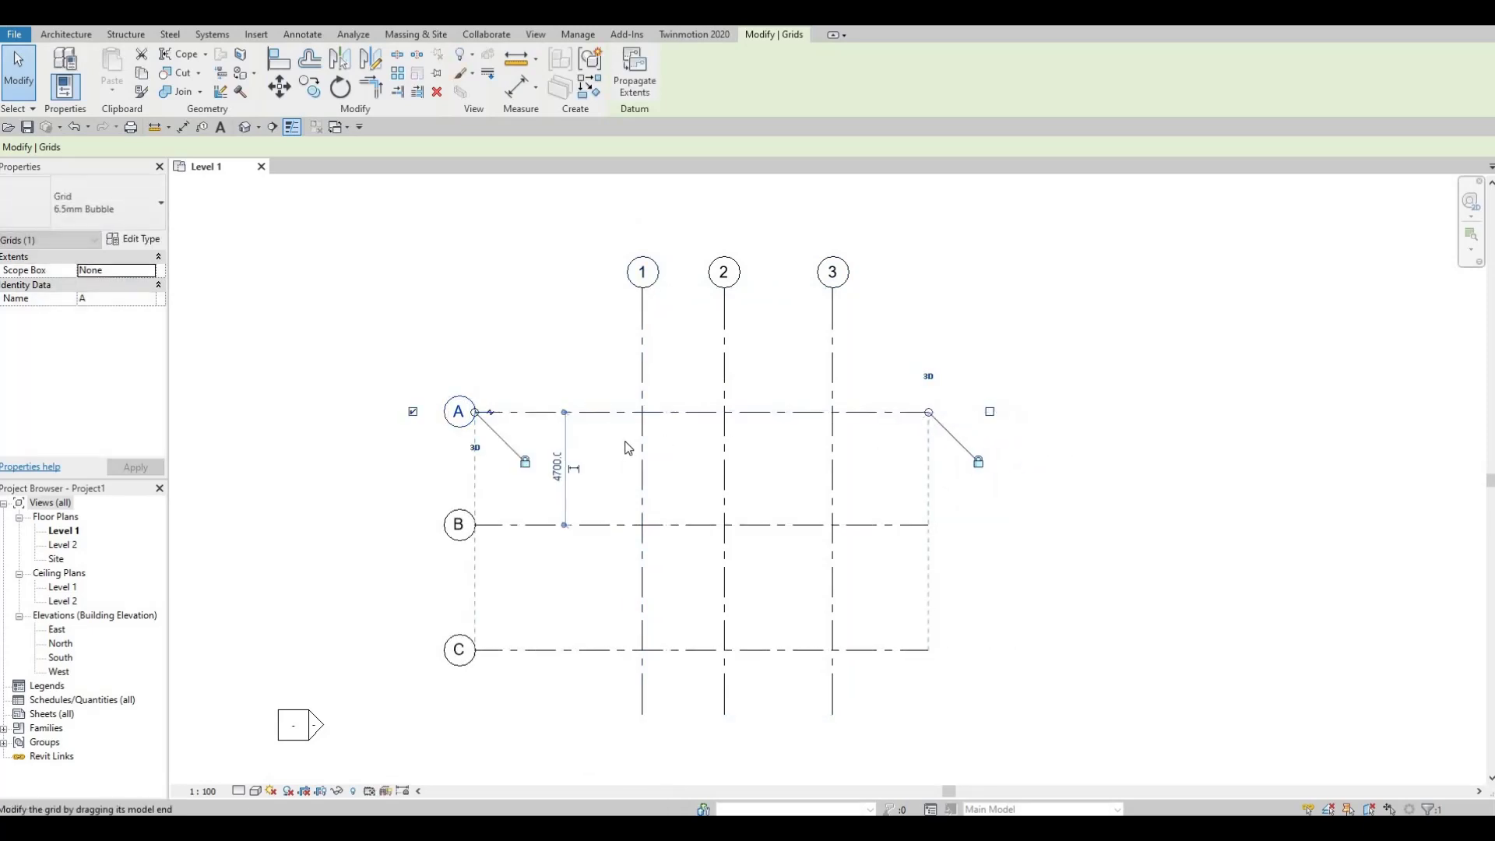
left_click_drag(476, 412, 521, 426)
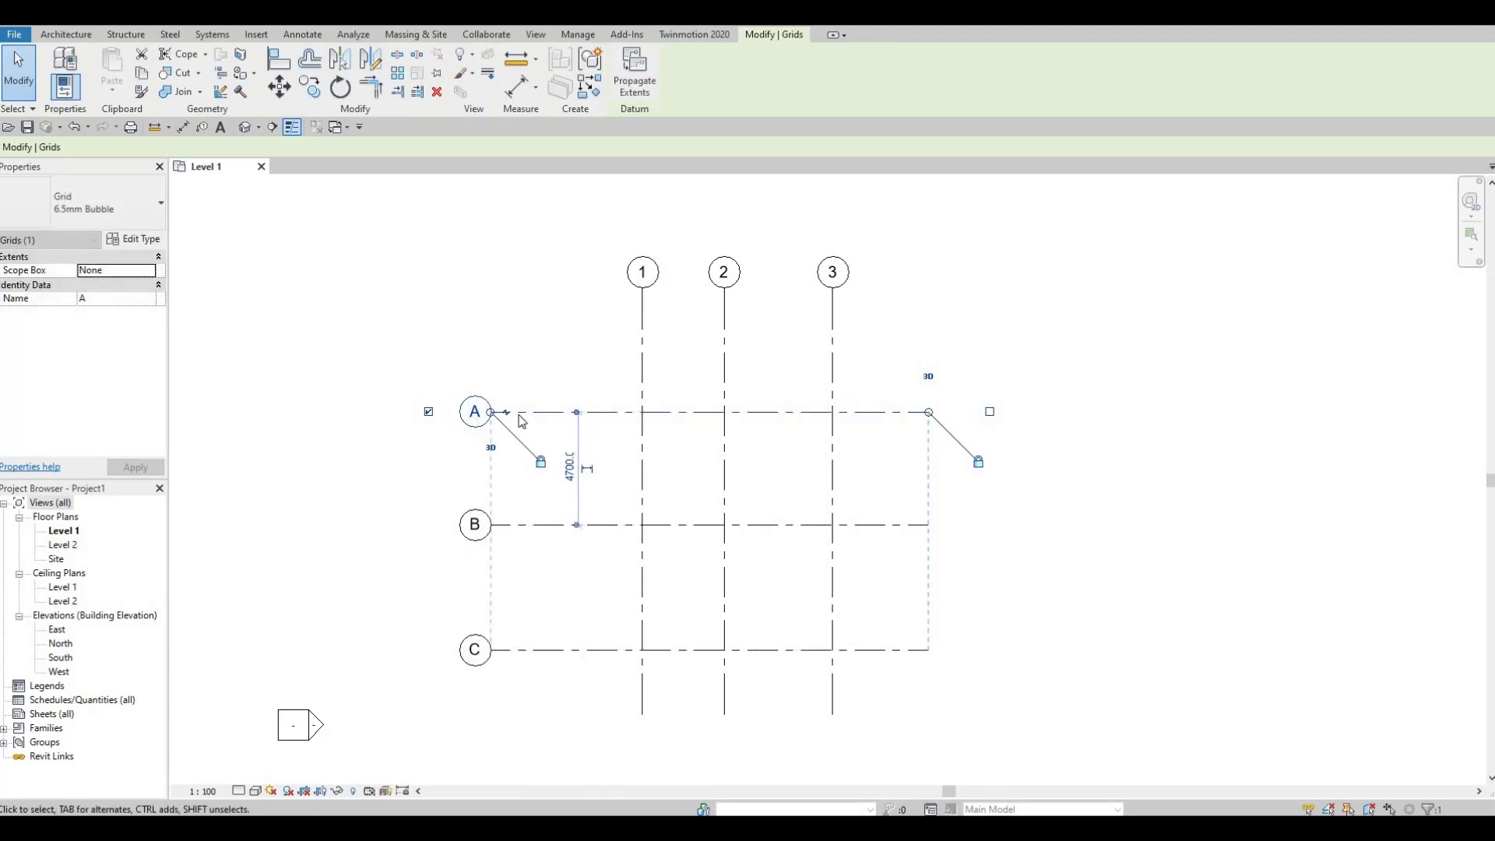
middle_click_drag(475, 527, 464, 494)
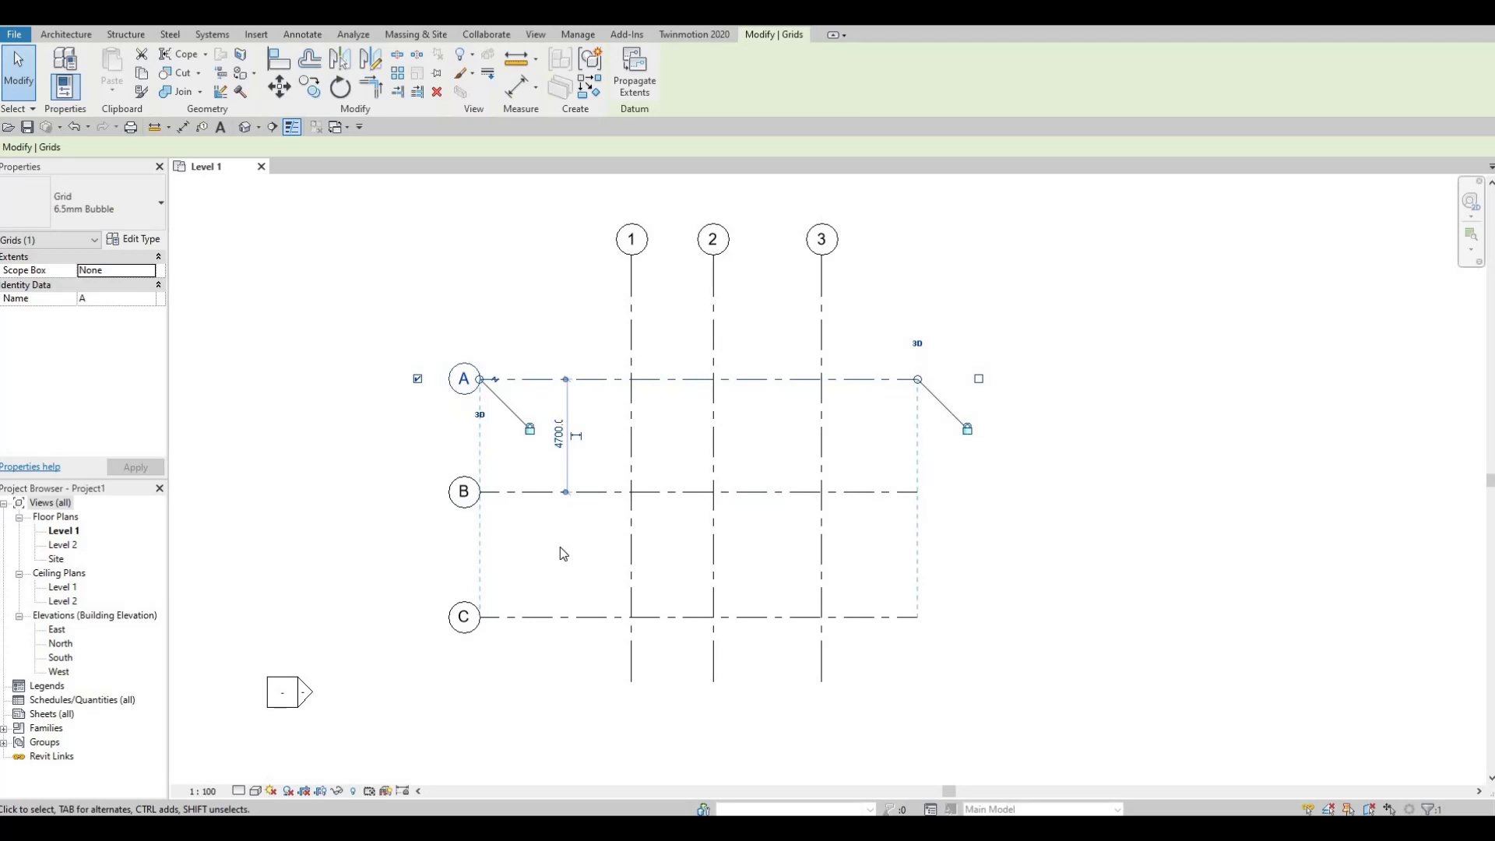
key("Escape")
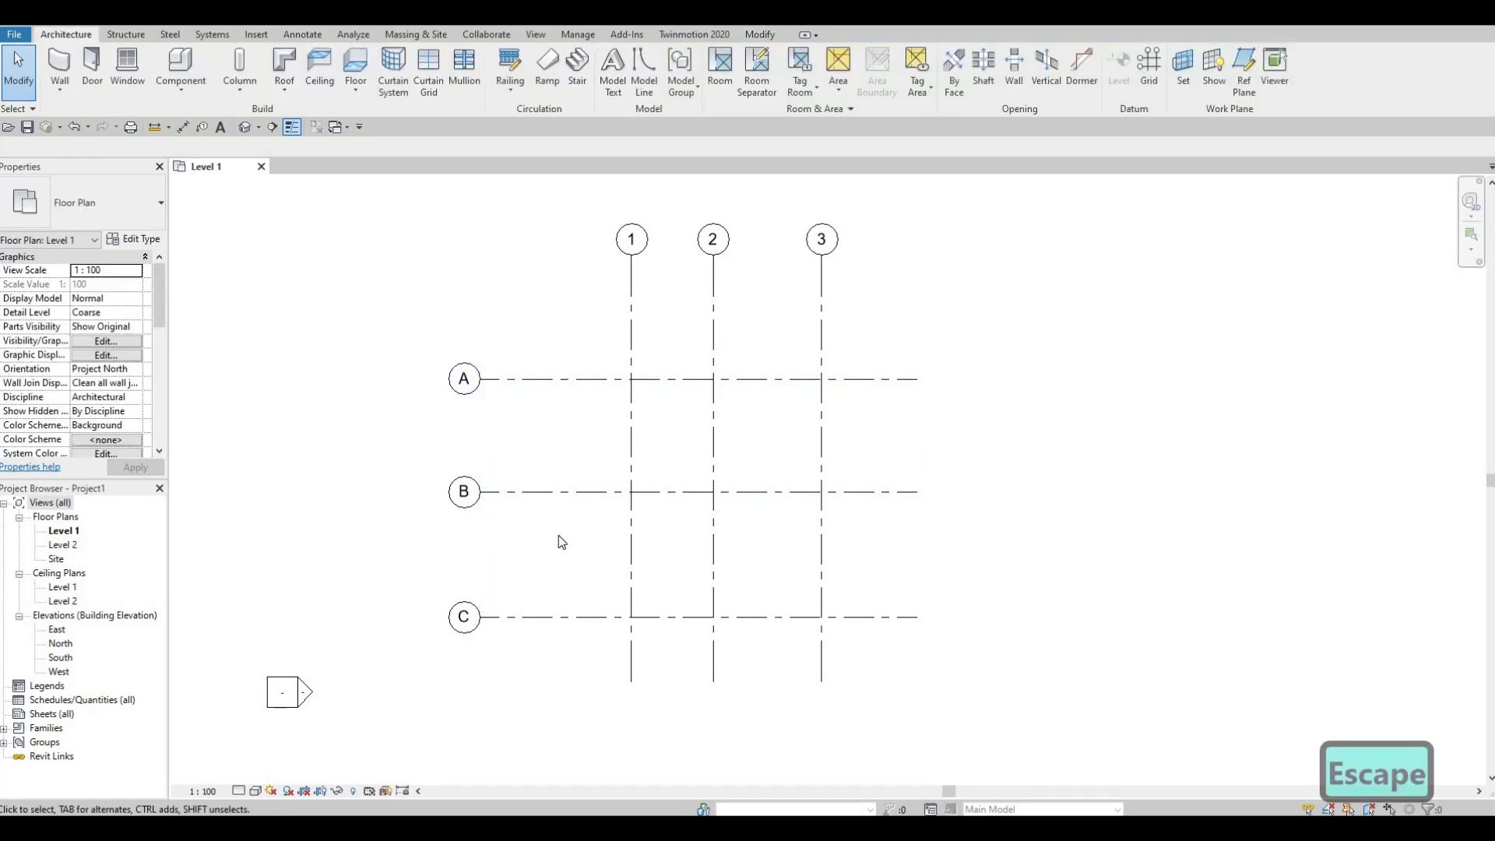
key("Escape")
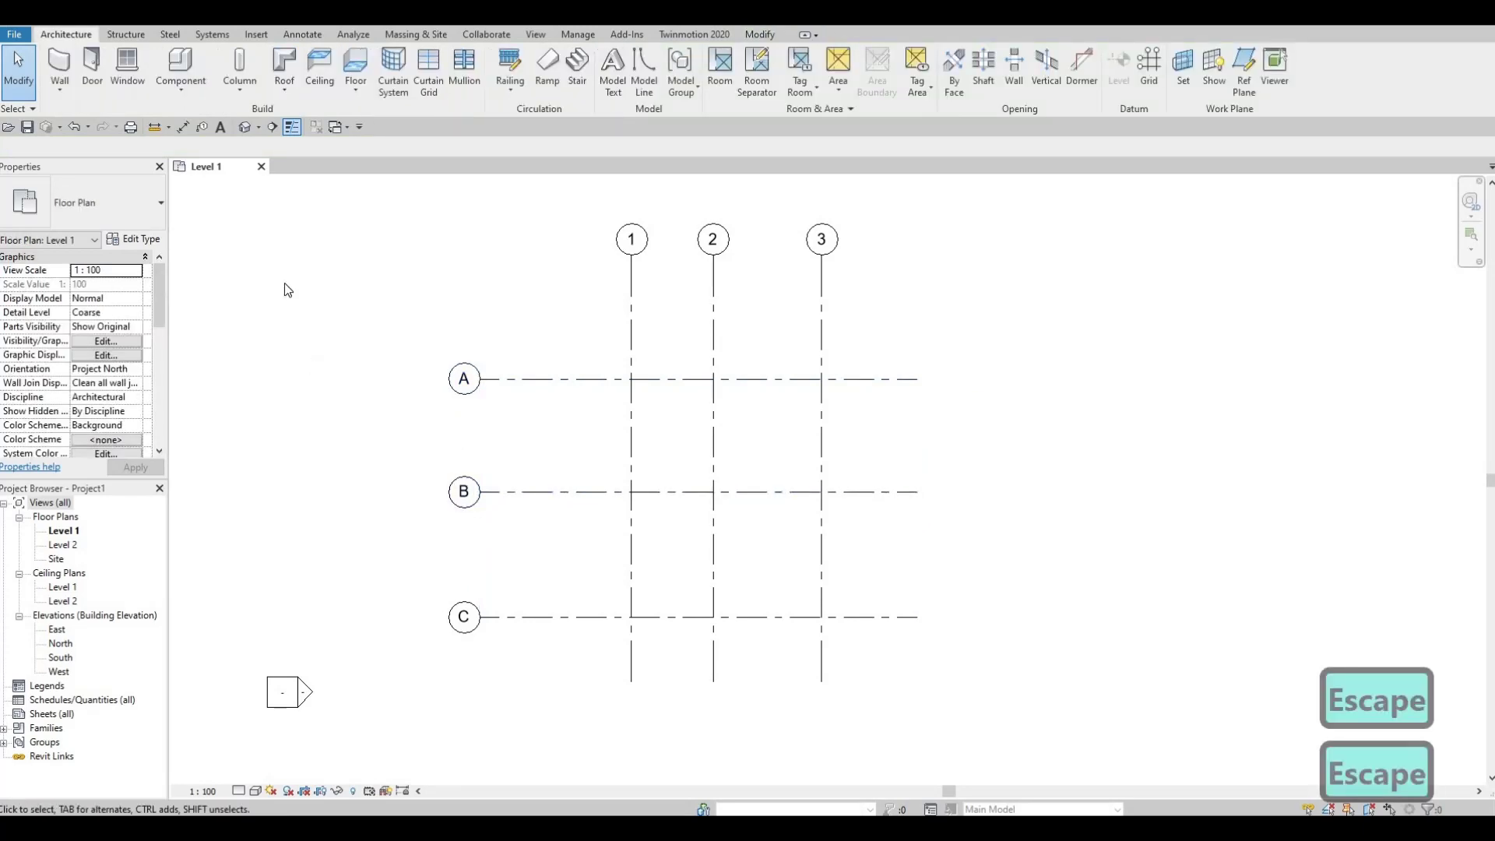
Step: Start an aligned dimension and duplicate its Linear - 3mm Arial type under the name "Imperial- metric"
left_click(185, 130)
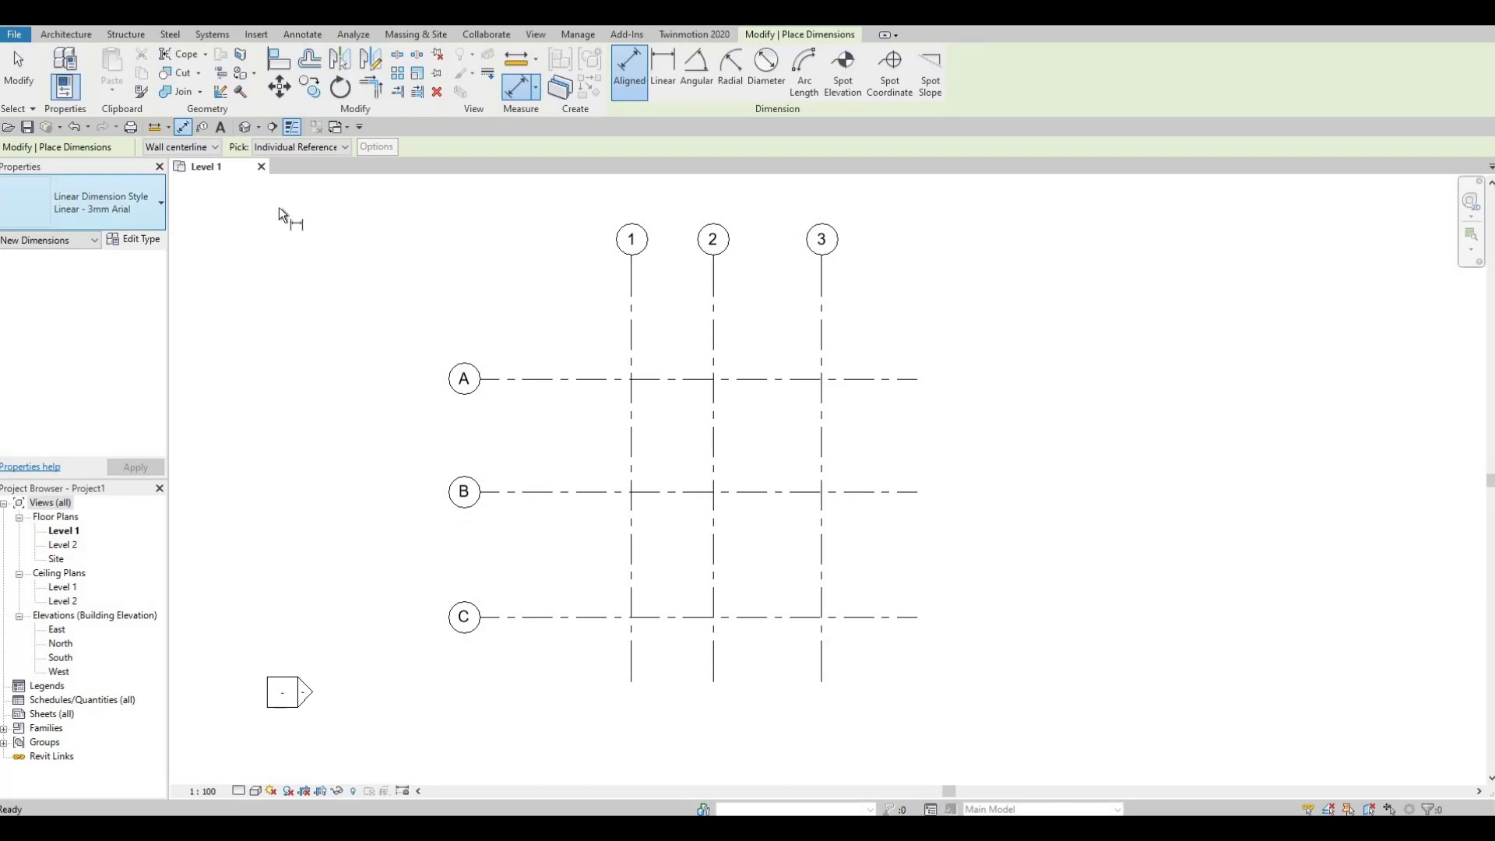
left_click(142, 239)
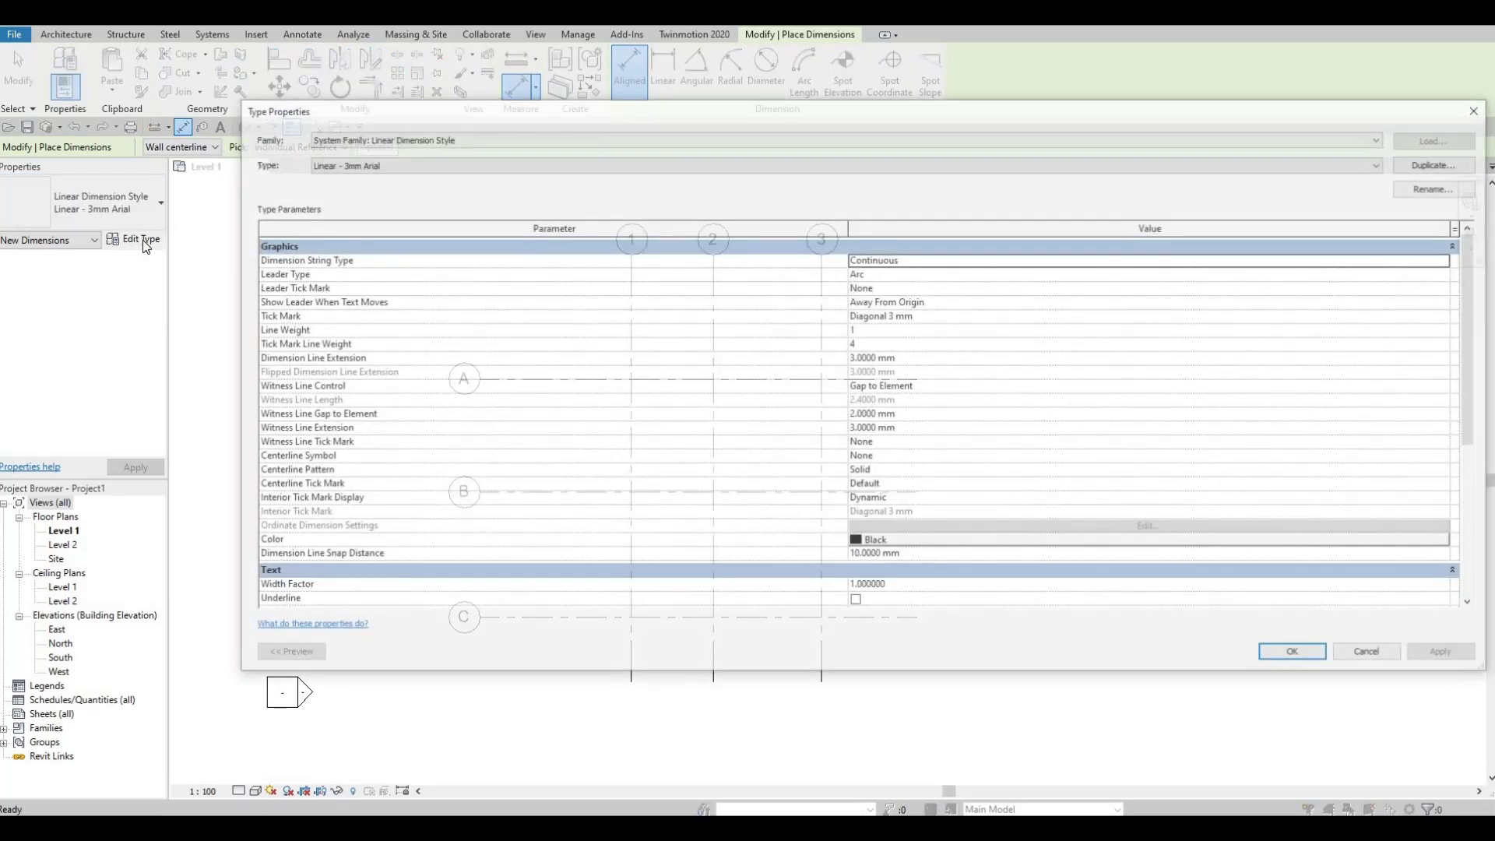
left_click(1443, 163)
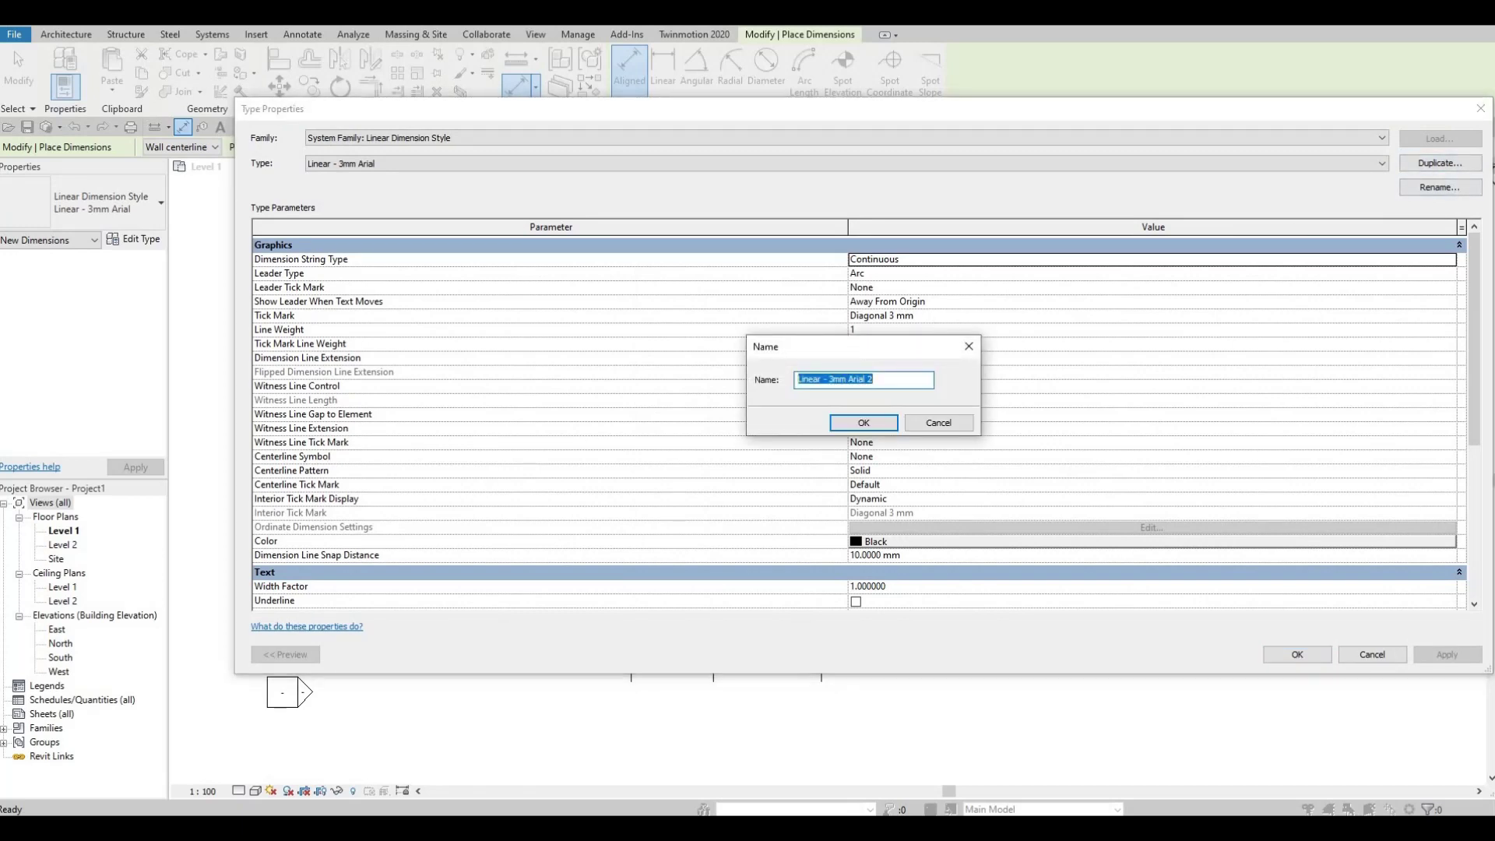
type("Imer")
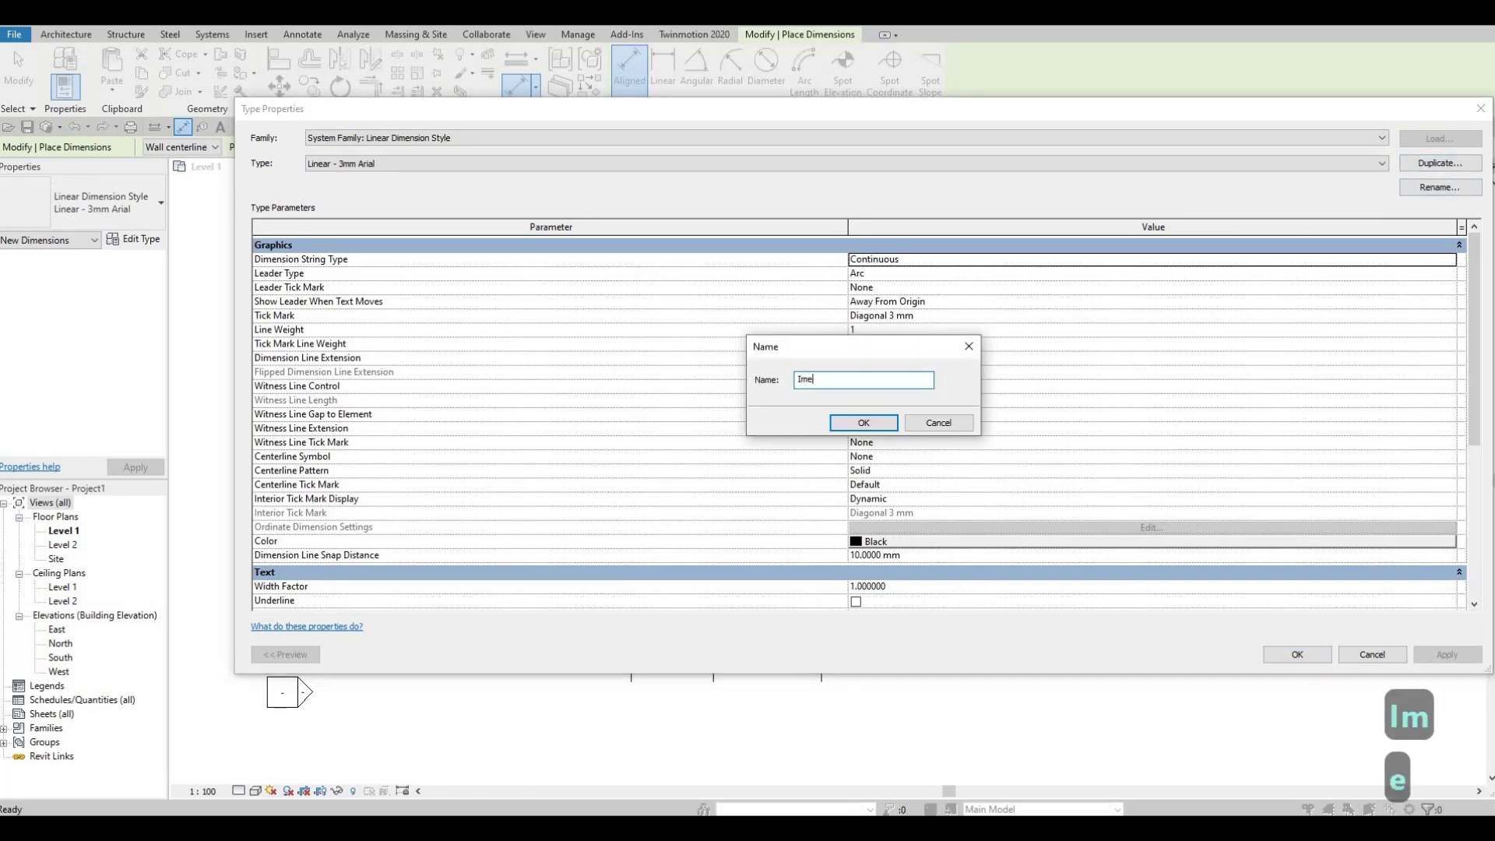
key("BackSpace")
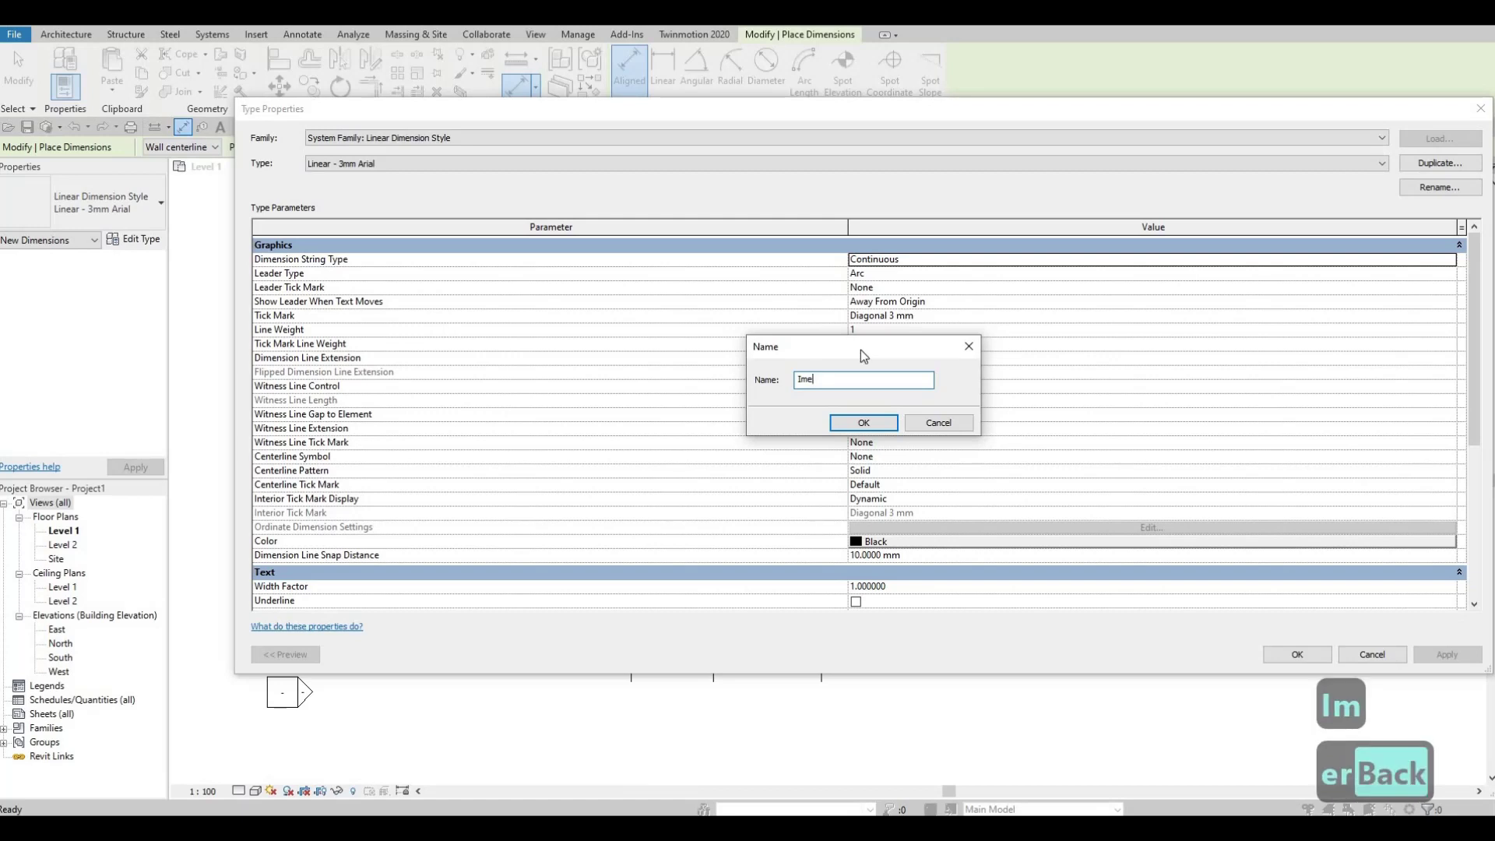
key("BackSpace")
type("perial")
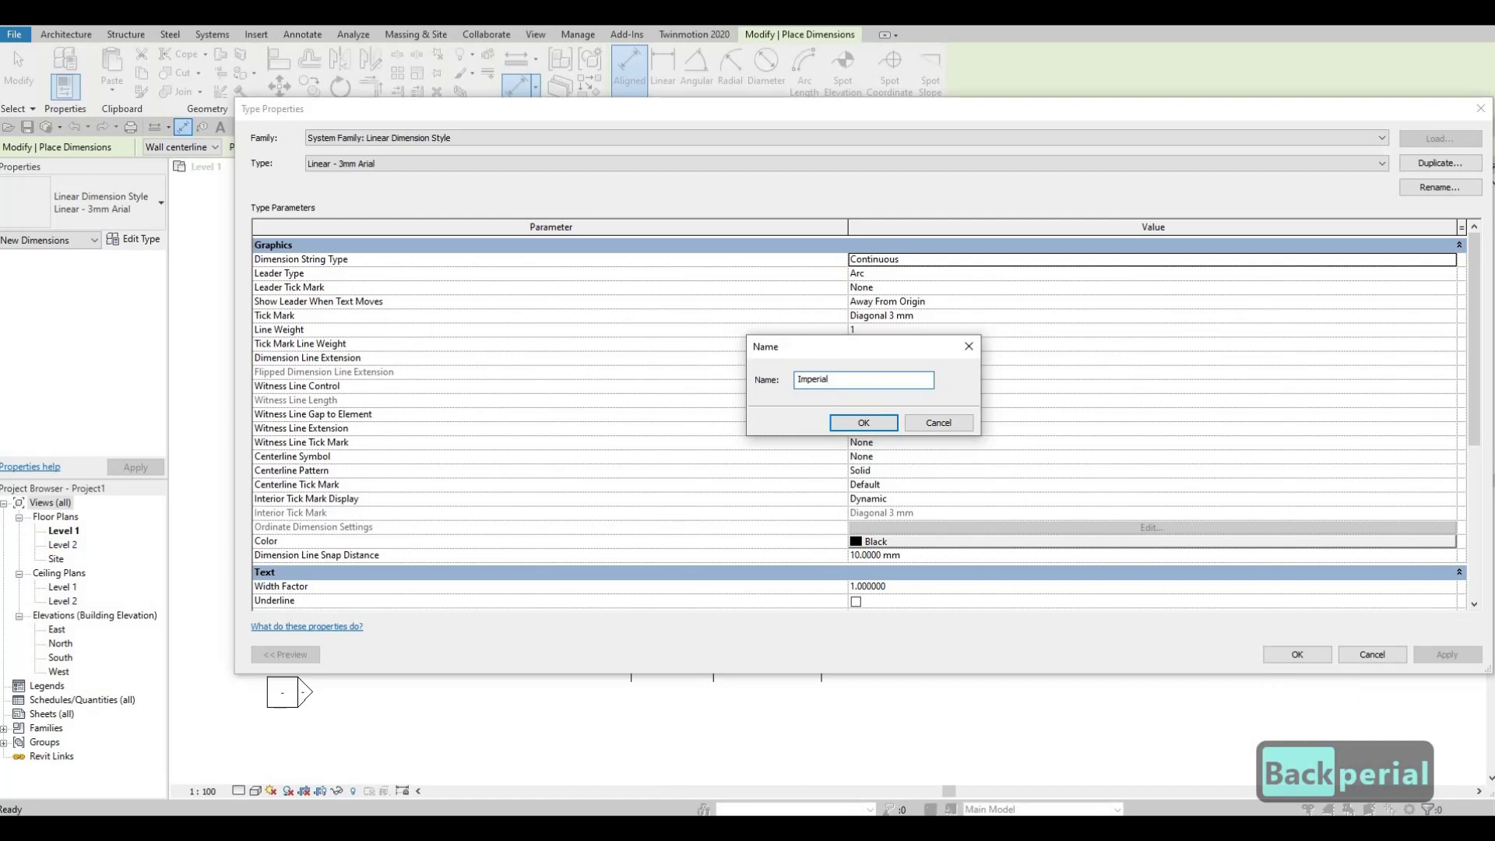
type("- metricv")
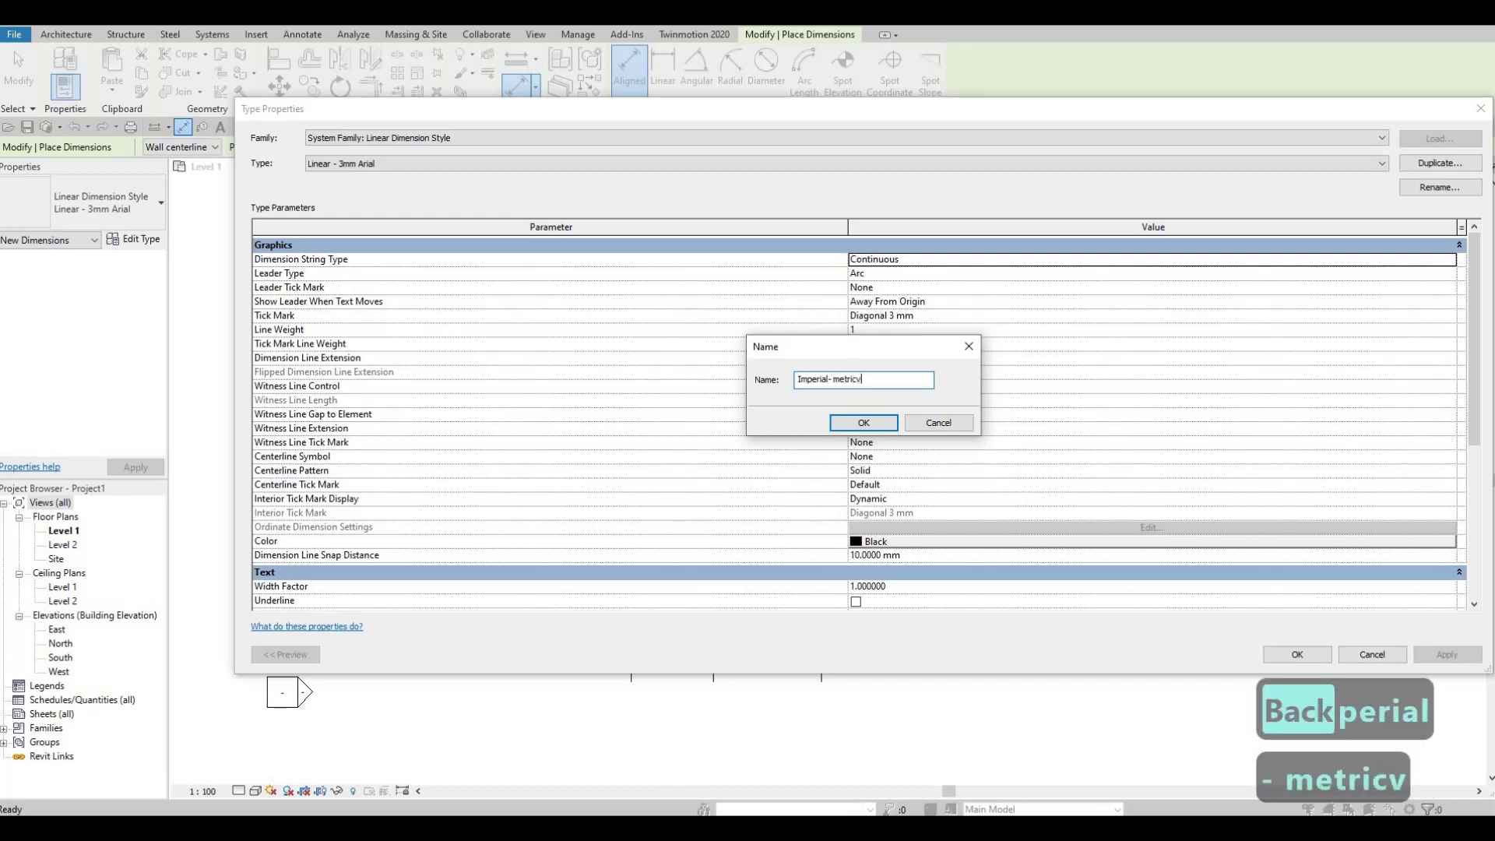
key("BackSpace")
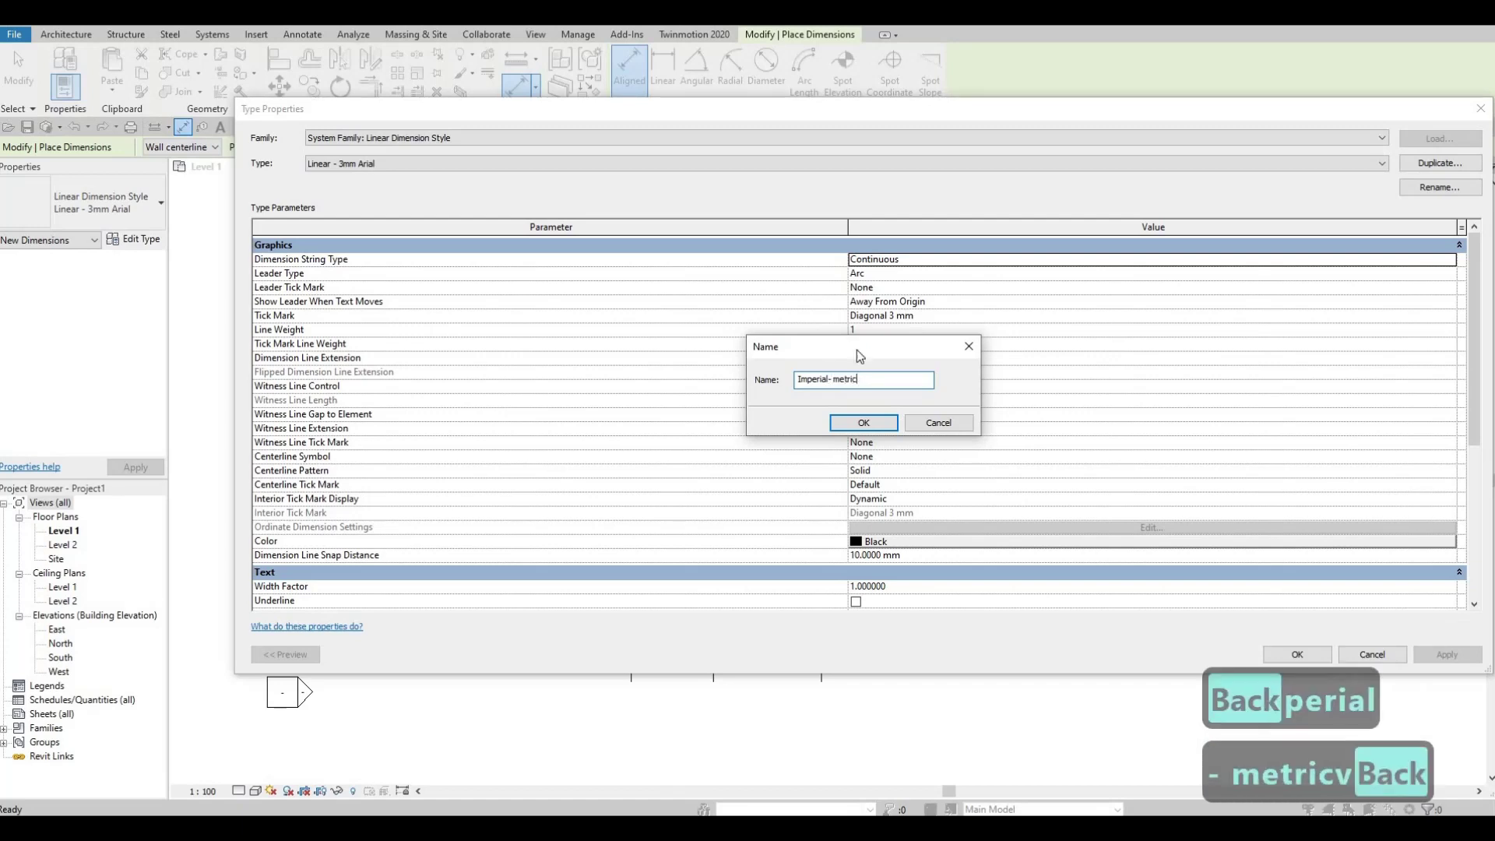
left_click(850, 427)
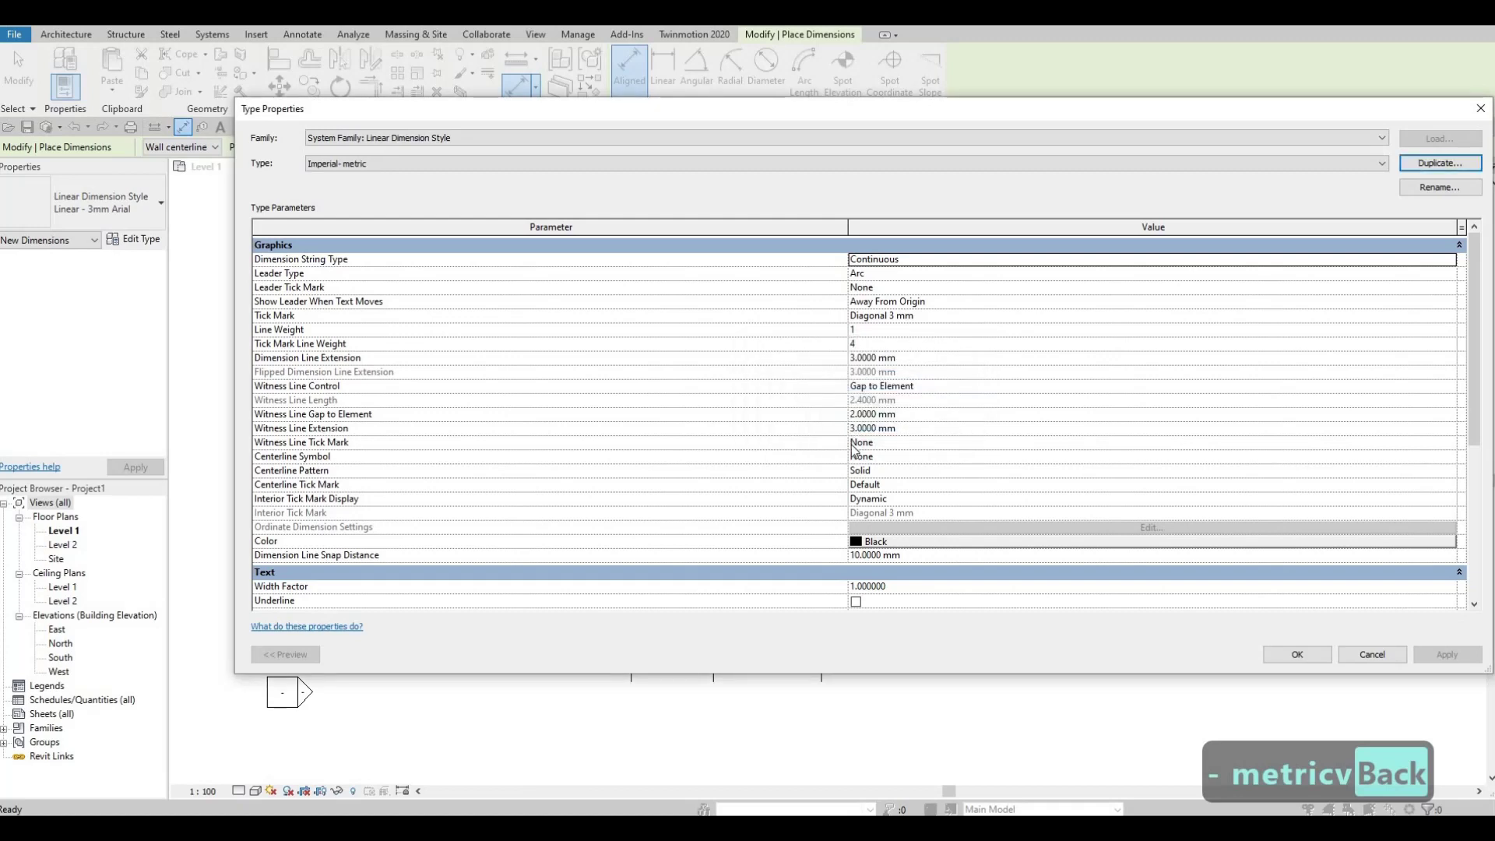
Step: Set the Alternate Units of the Imperial- metric dimension type to Below
scroll(854, 449, "down", 6)
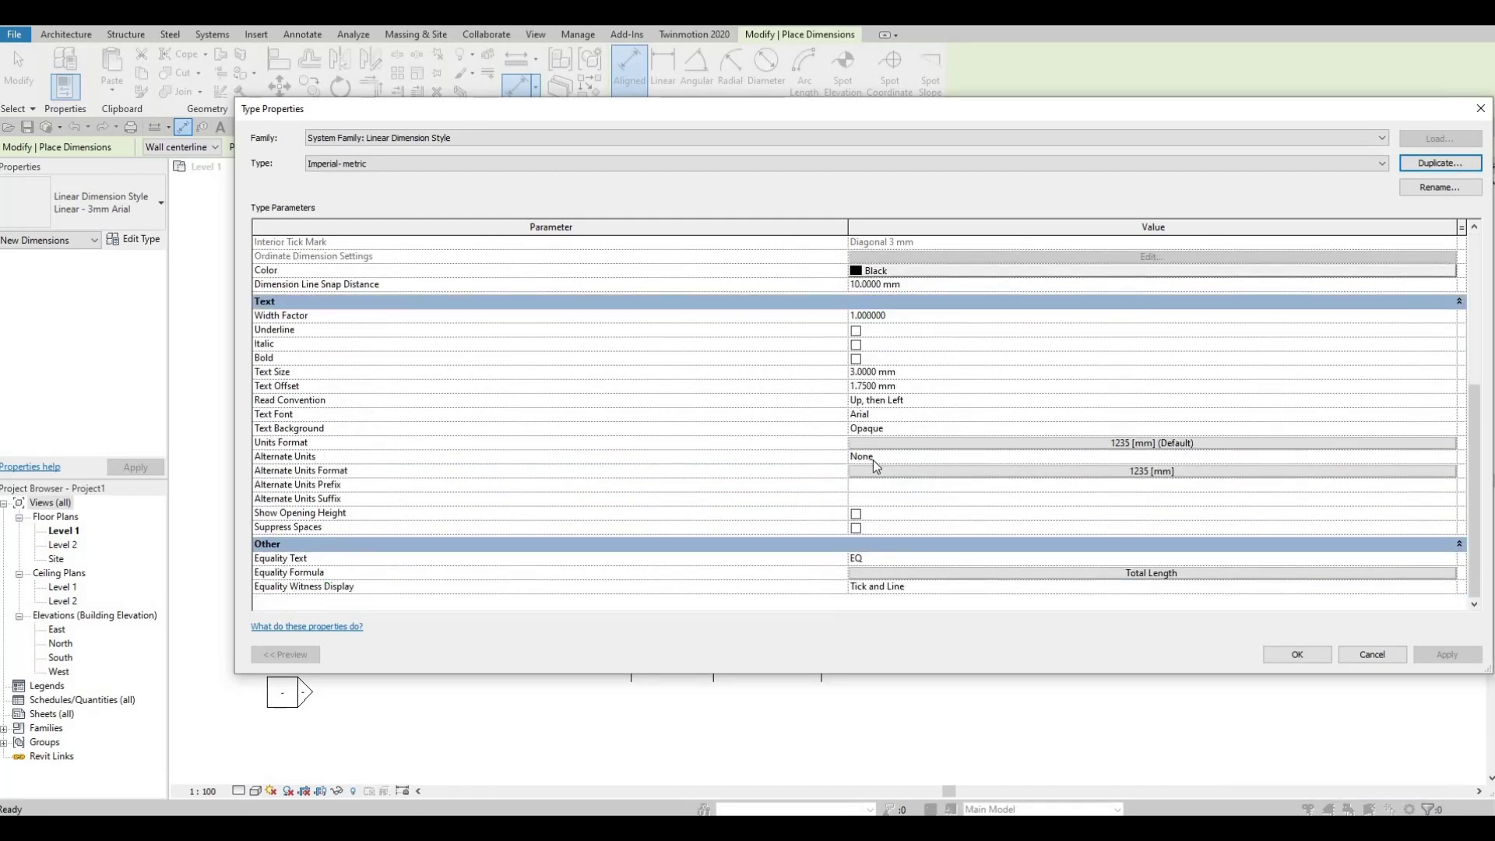
scroll(872, 460, "up", 1)
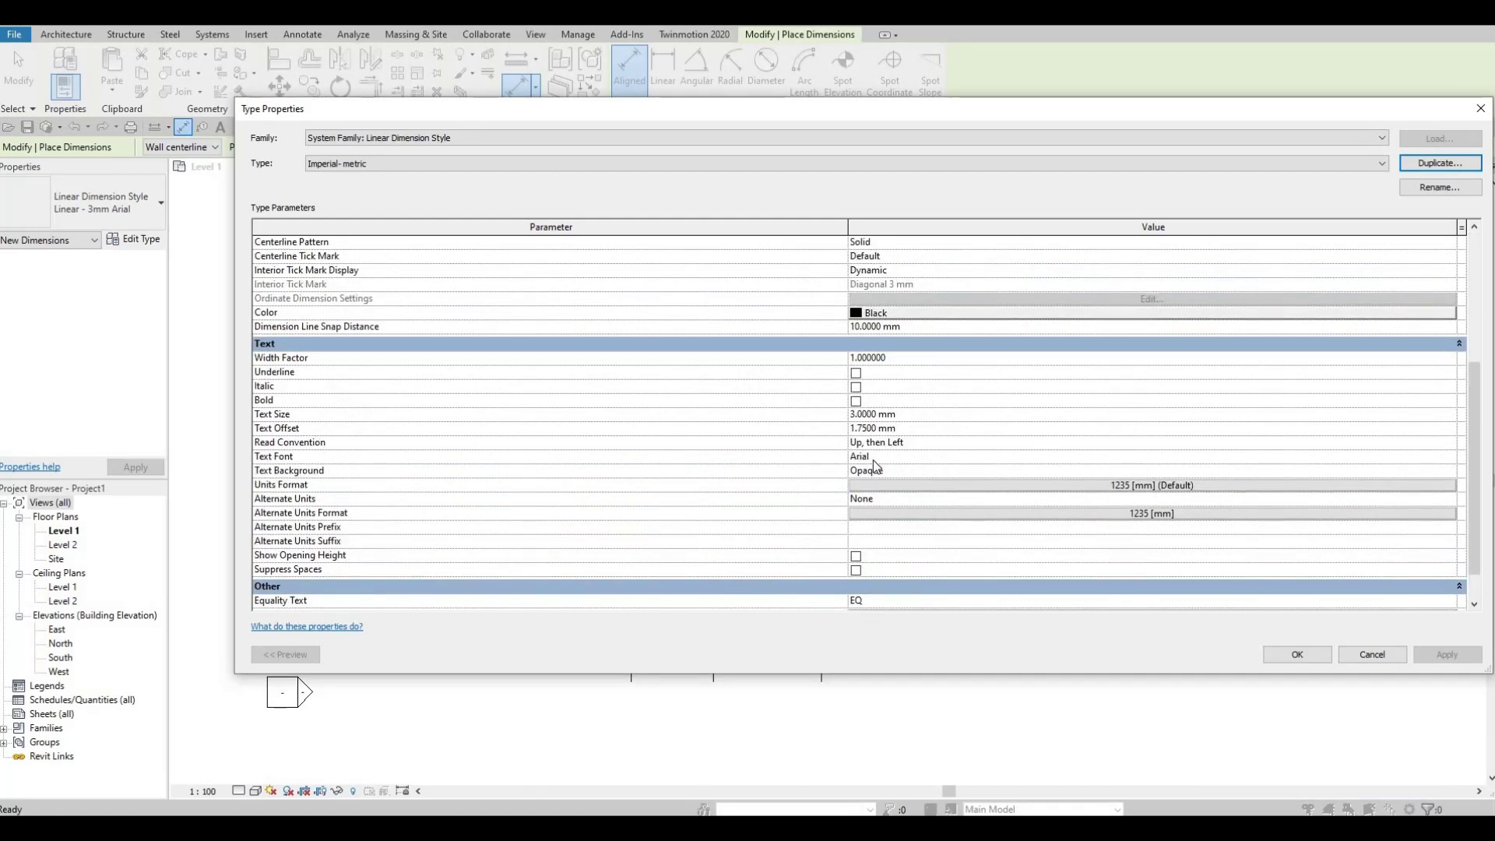
scroll(970, 474, "up", 3)
scroll(970, 472, "up", 2)
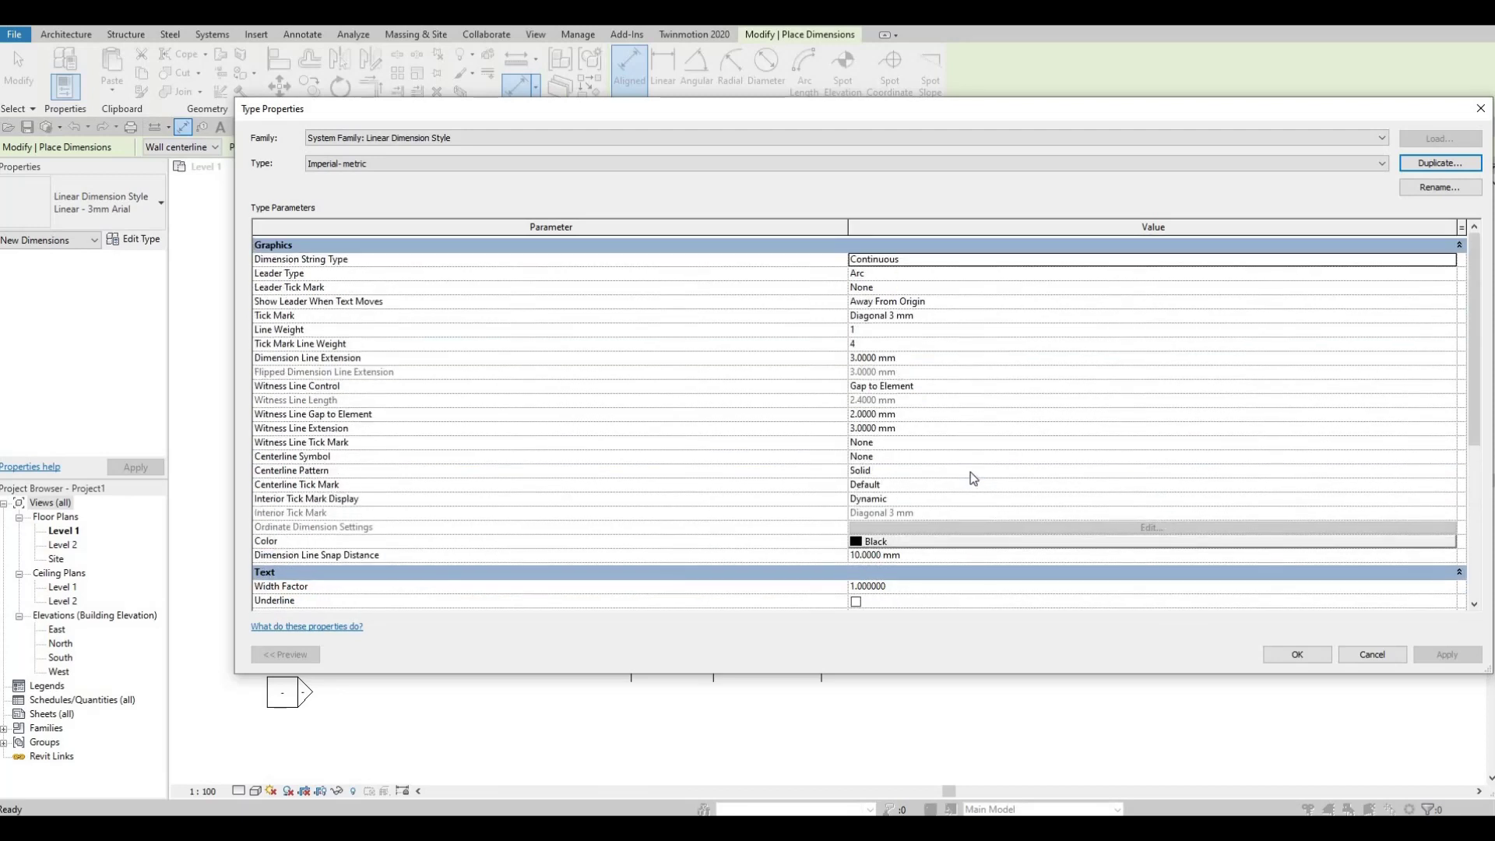
key("F1")
scroll(355, 521, "down", 6)
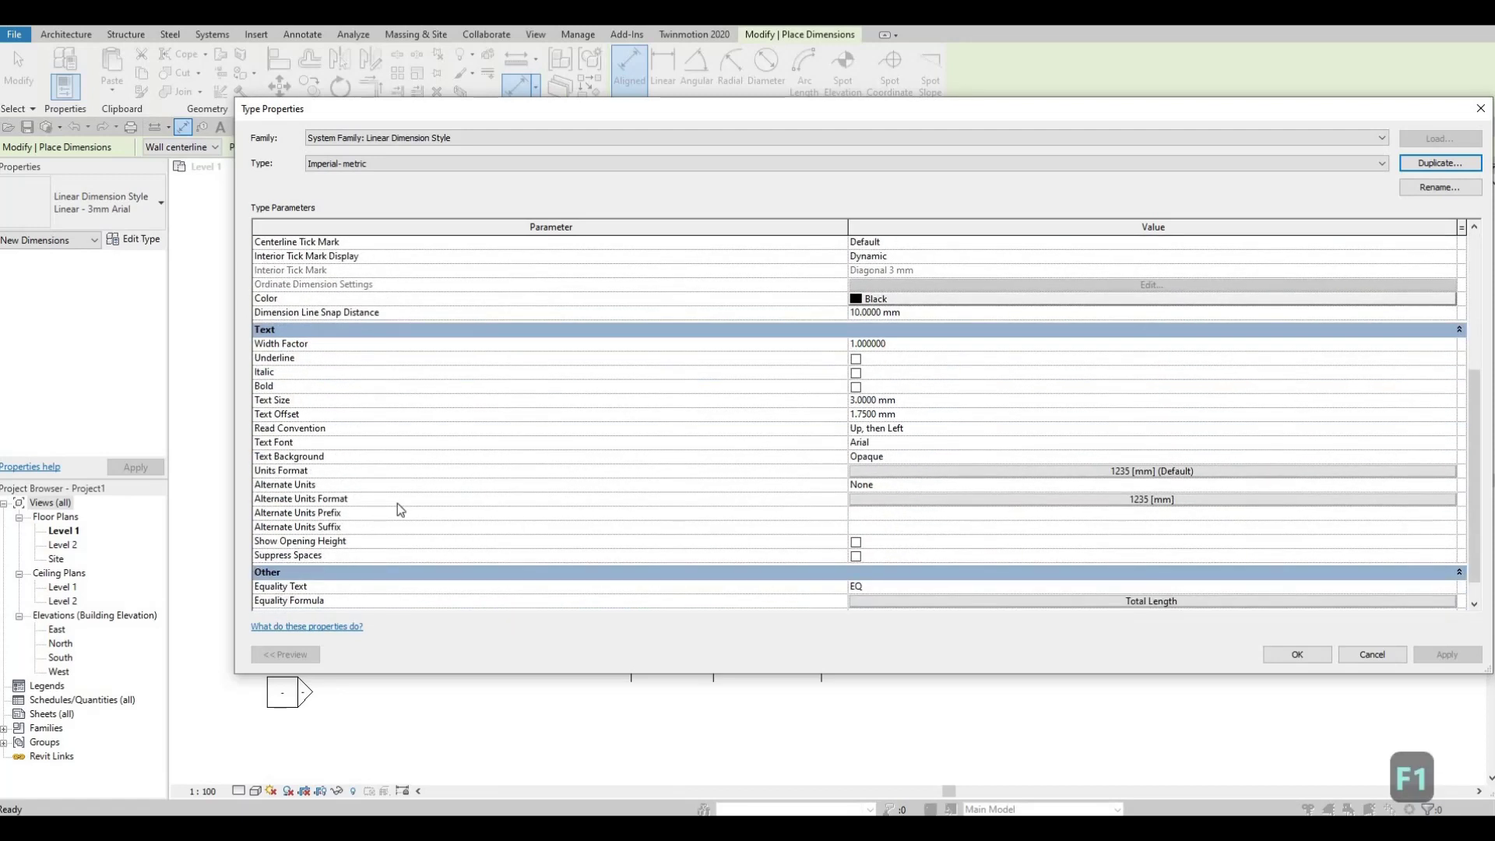
scroll(334, 482, "down", 1)
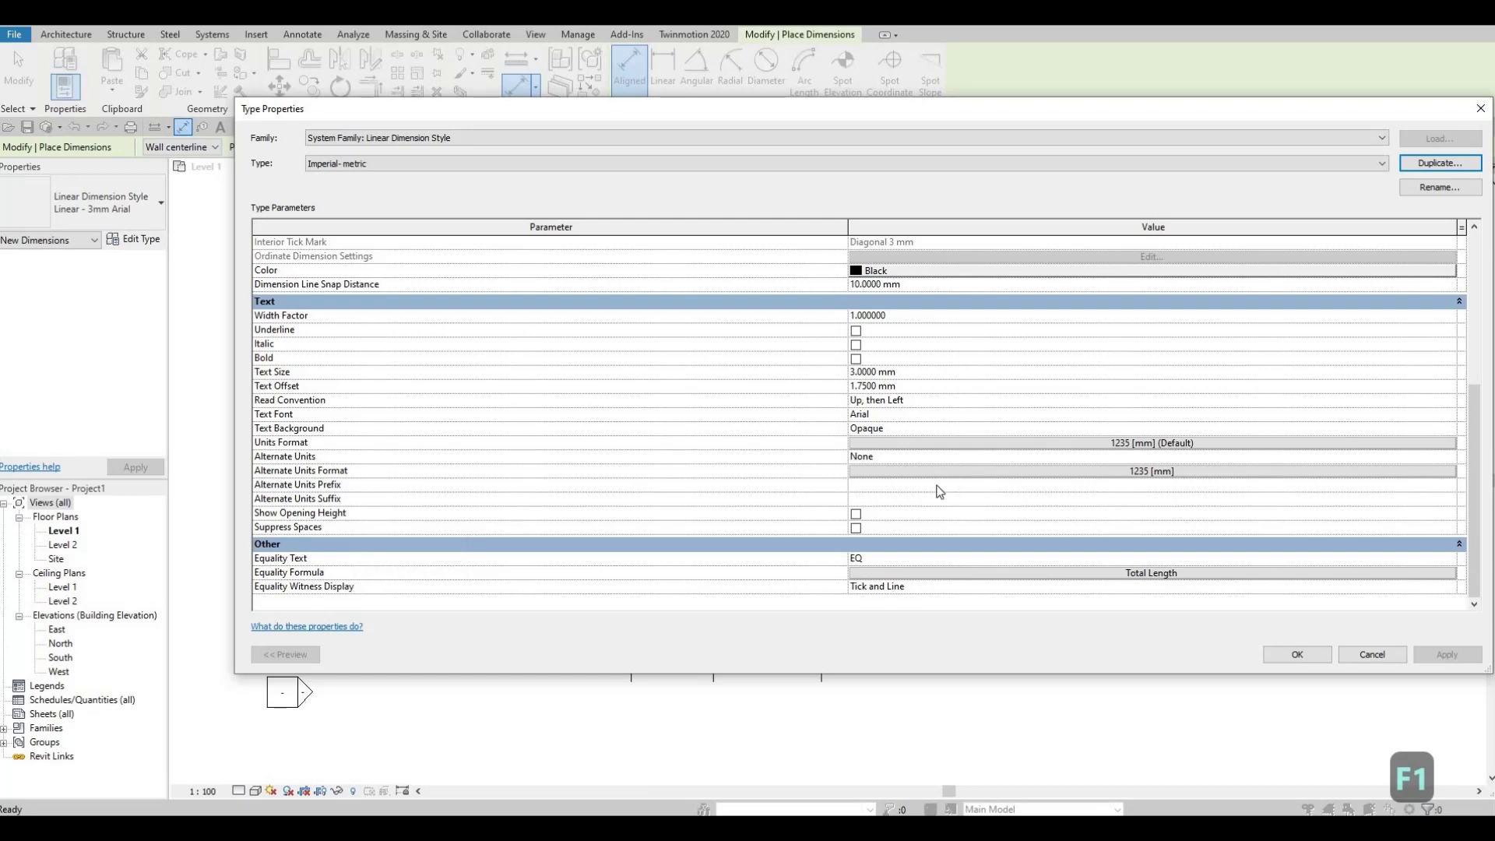
left_click(872, 456)
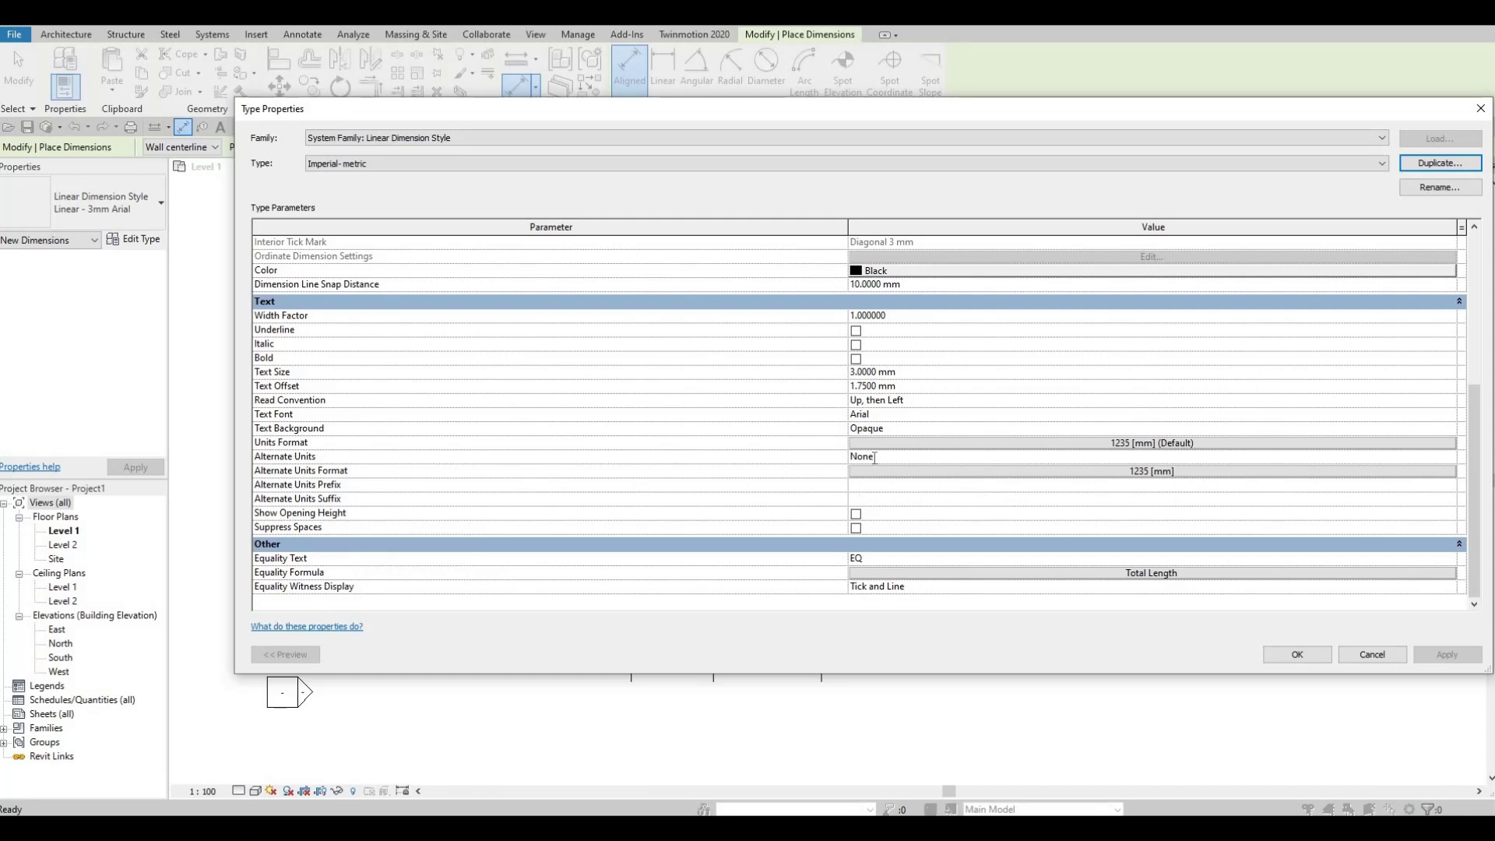
left_click(1447, 458)
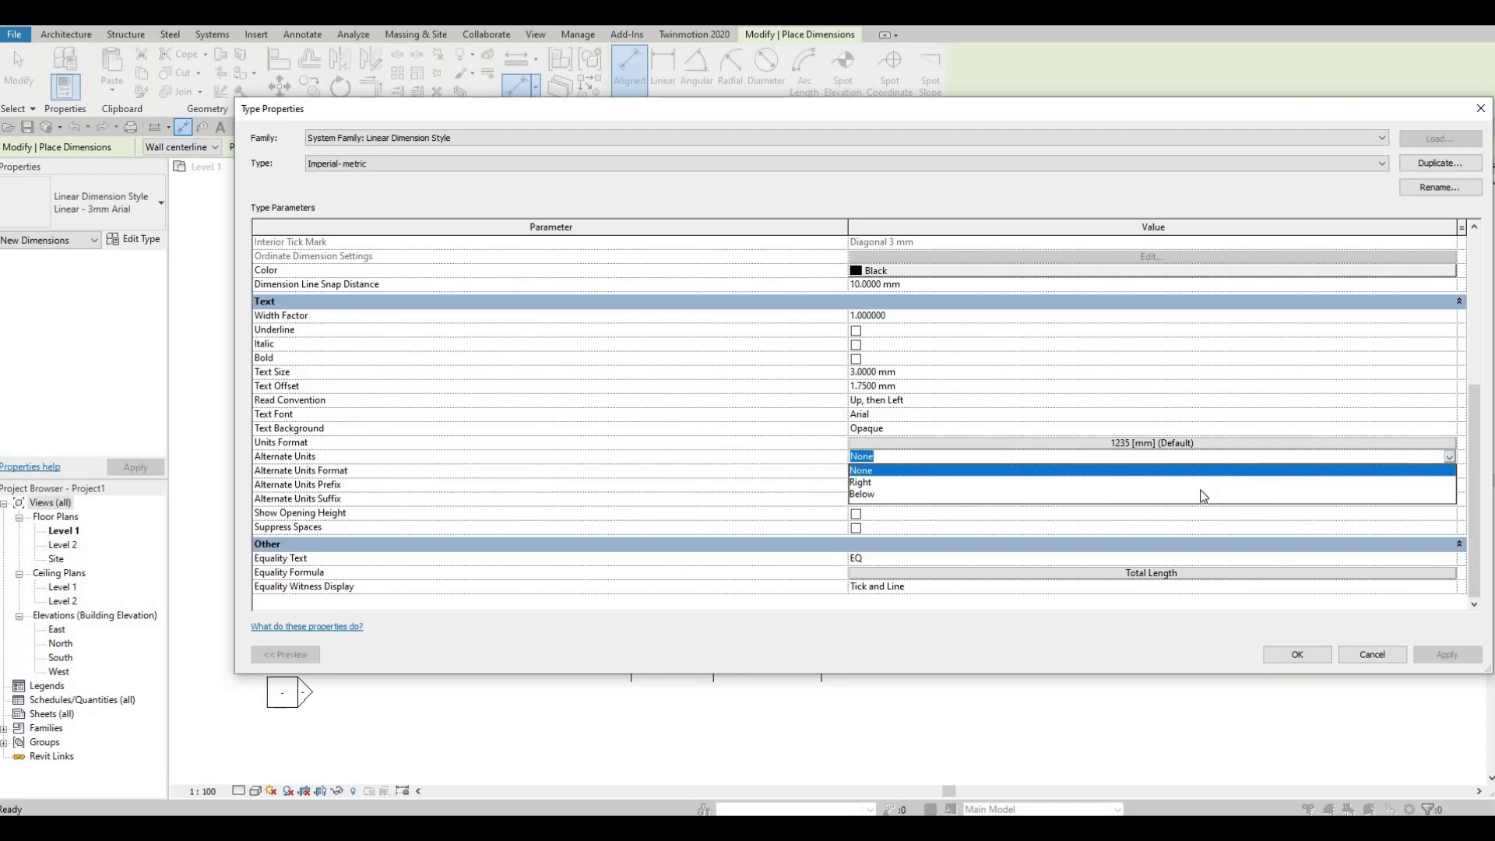
left_click(869, 495)
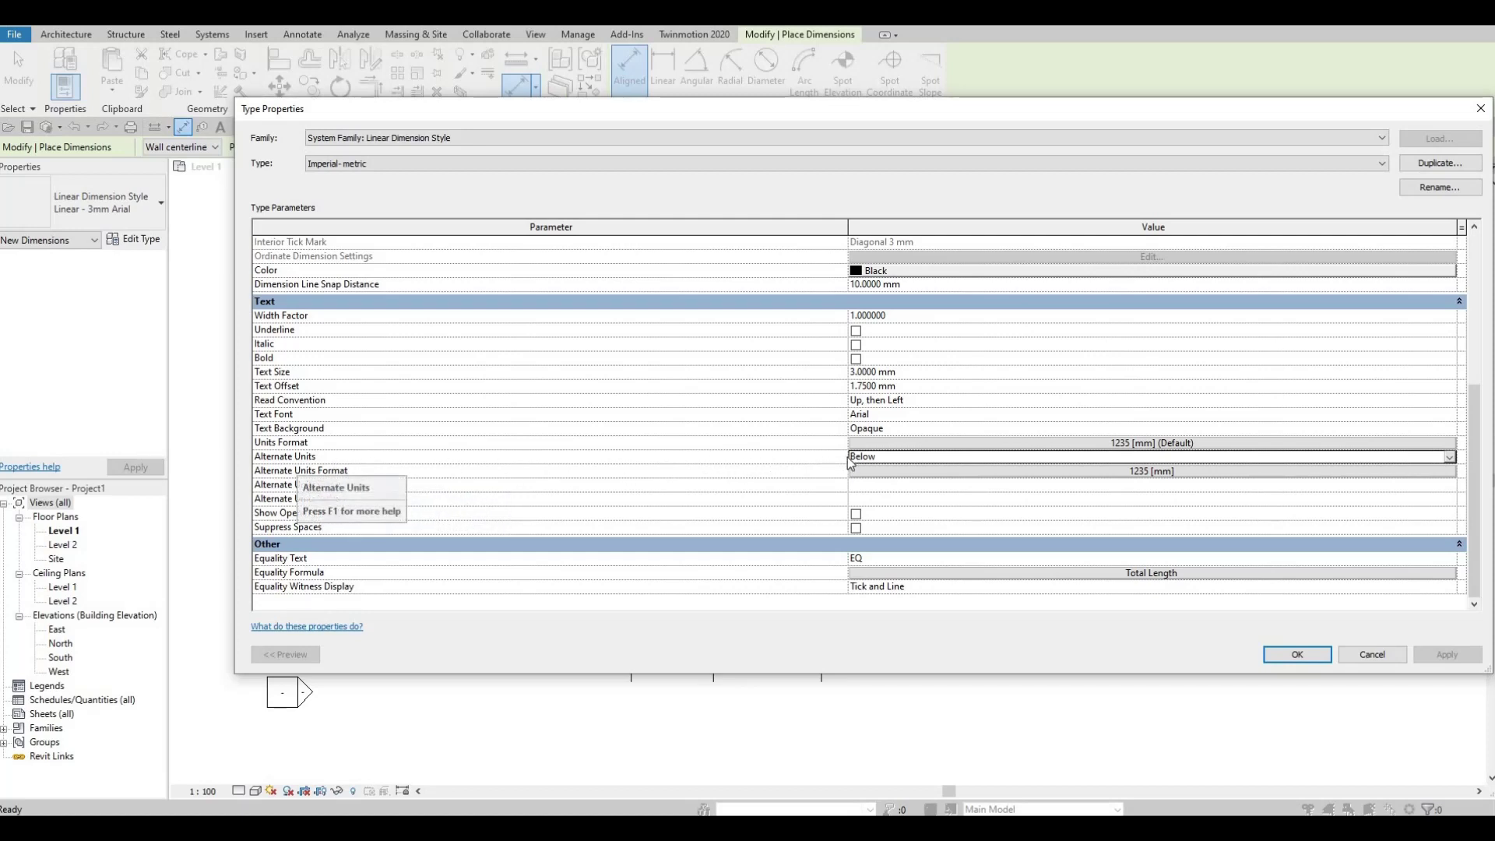
Step: Set the dimension type's alternate units format to feet and fractional inches and apply the type properties
left_click(1123, 473)
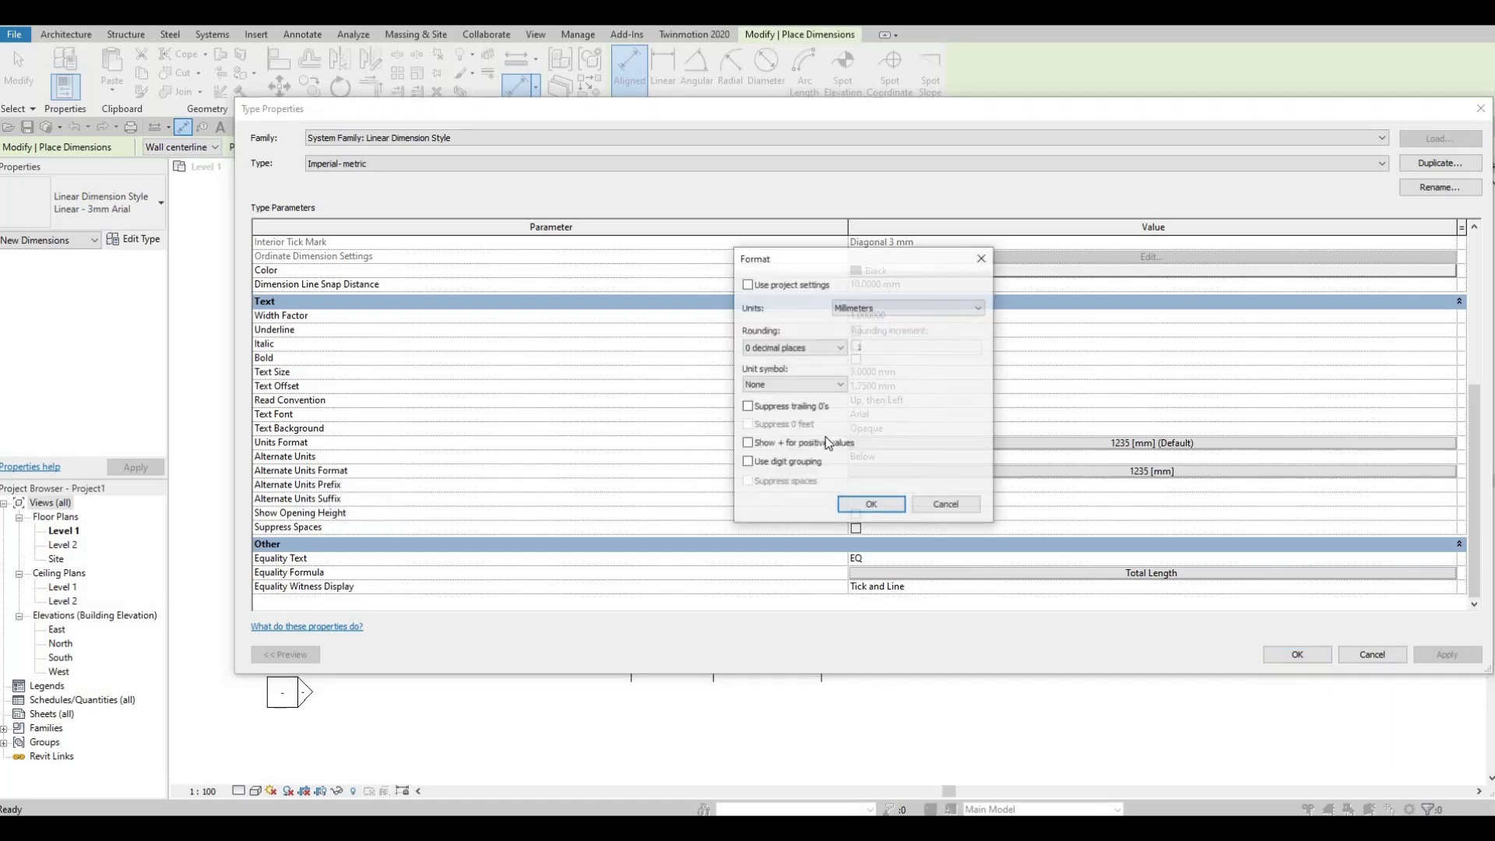
left_click(820, 352)
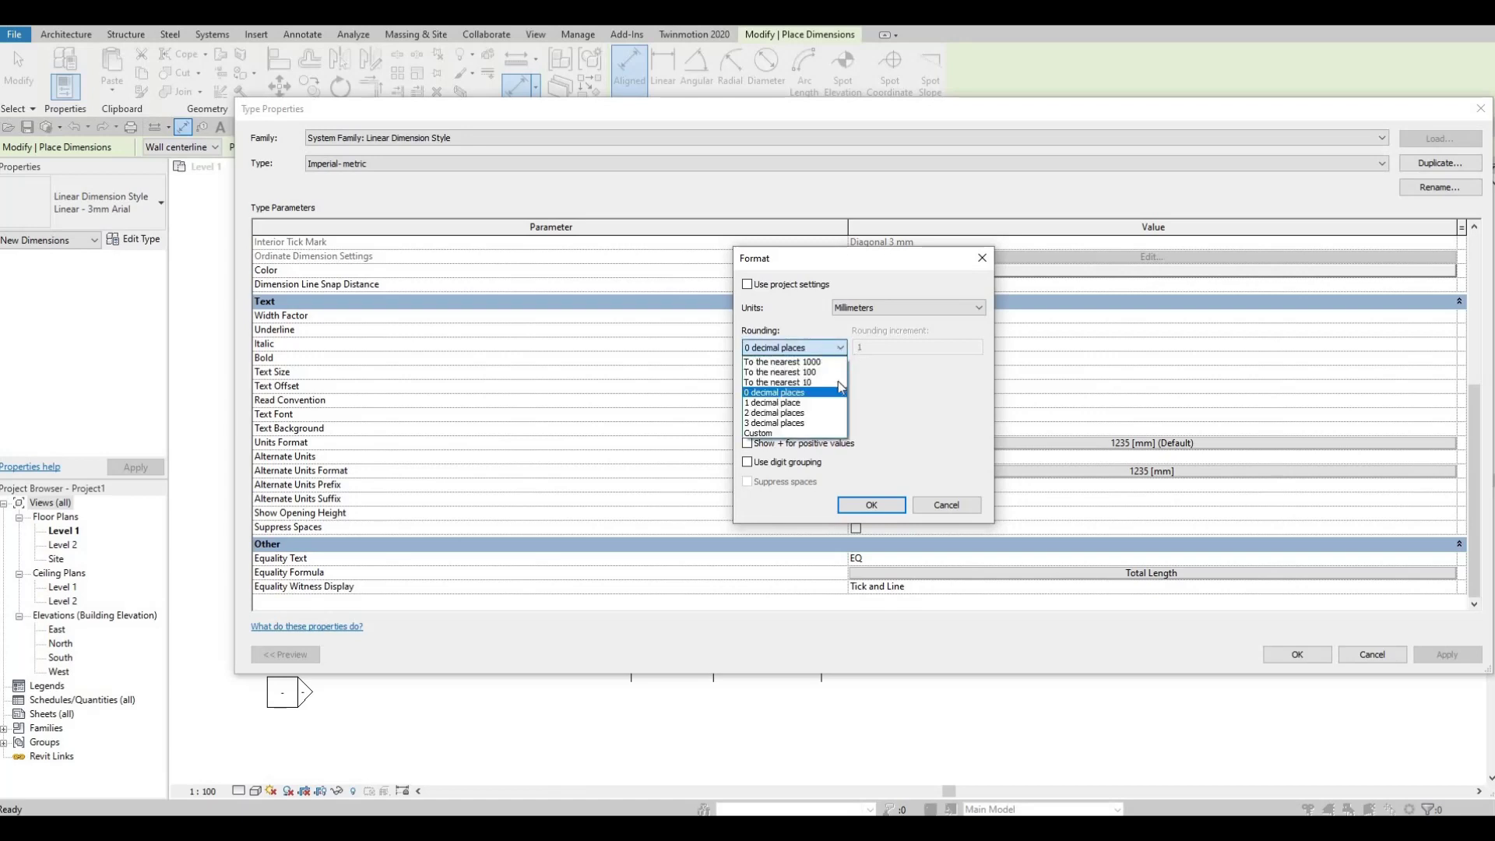
key("Escape")
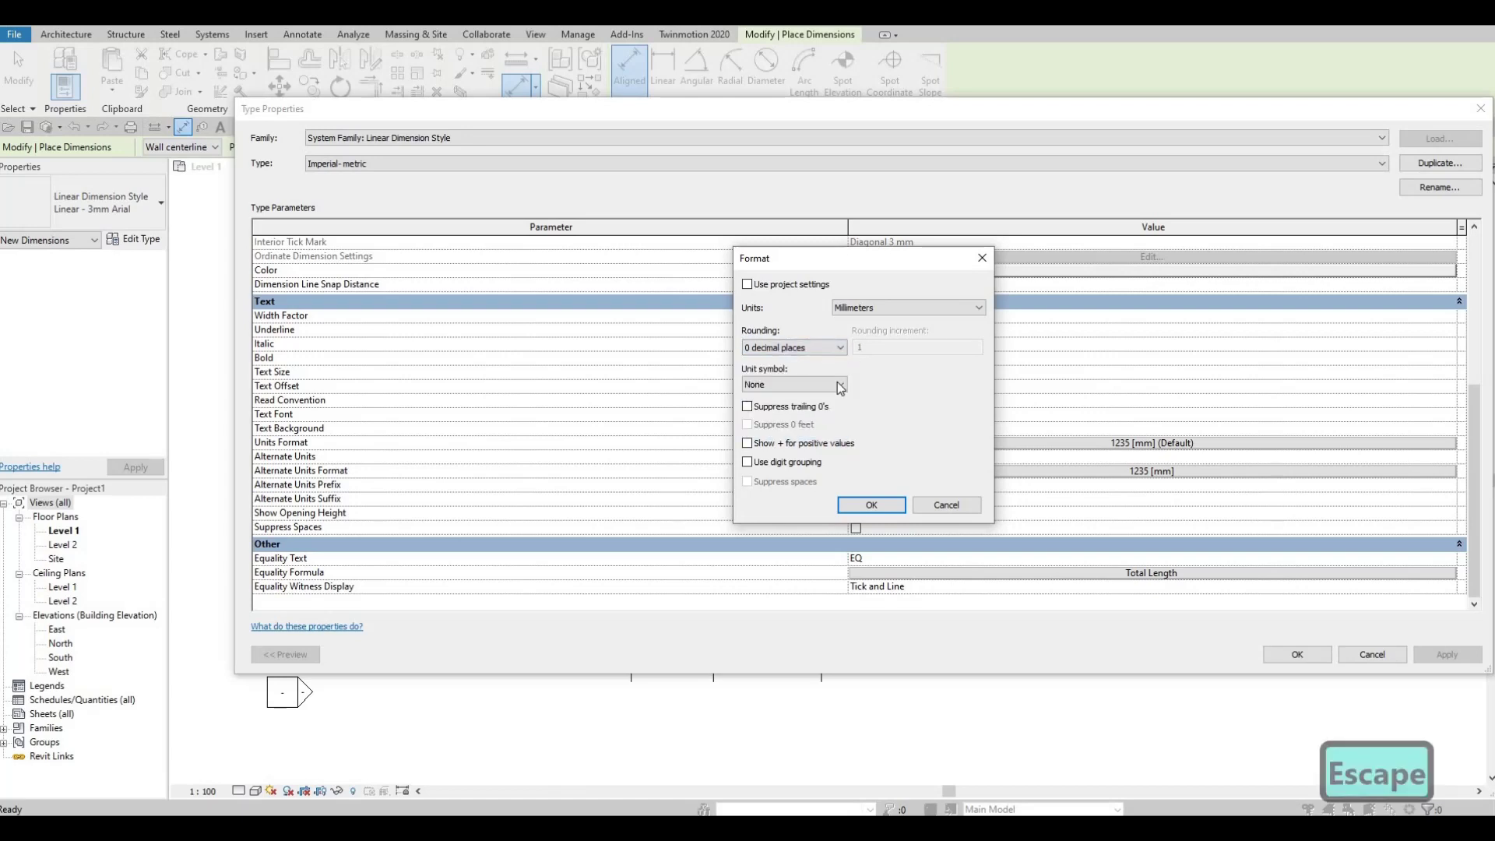
left_click(926, 310)
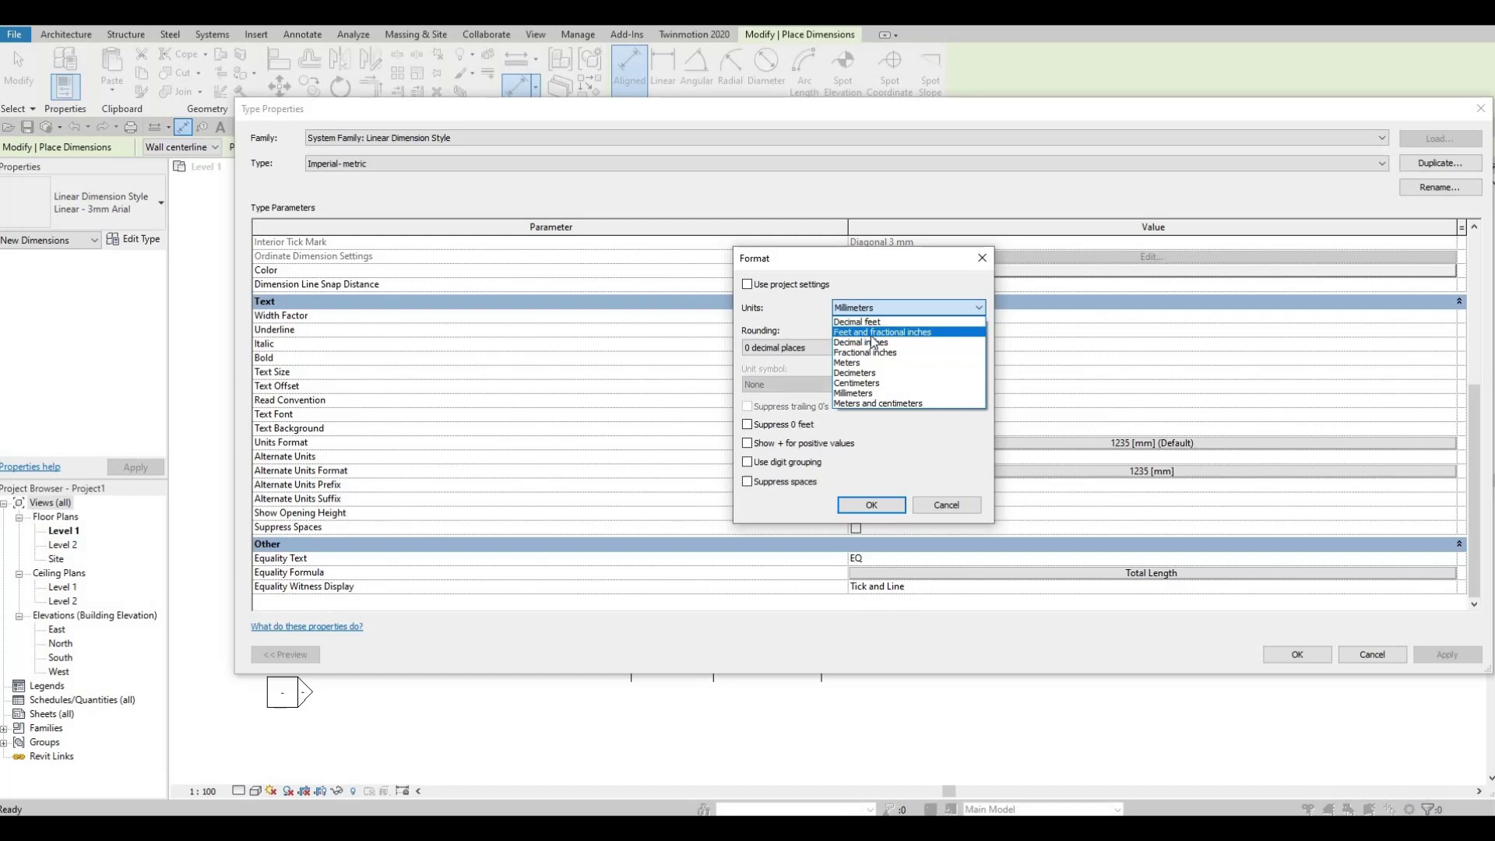
key("Return")
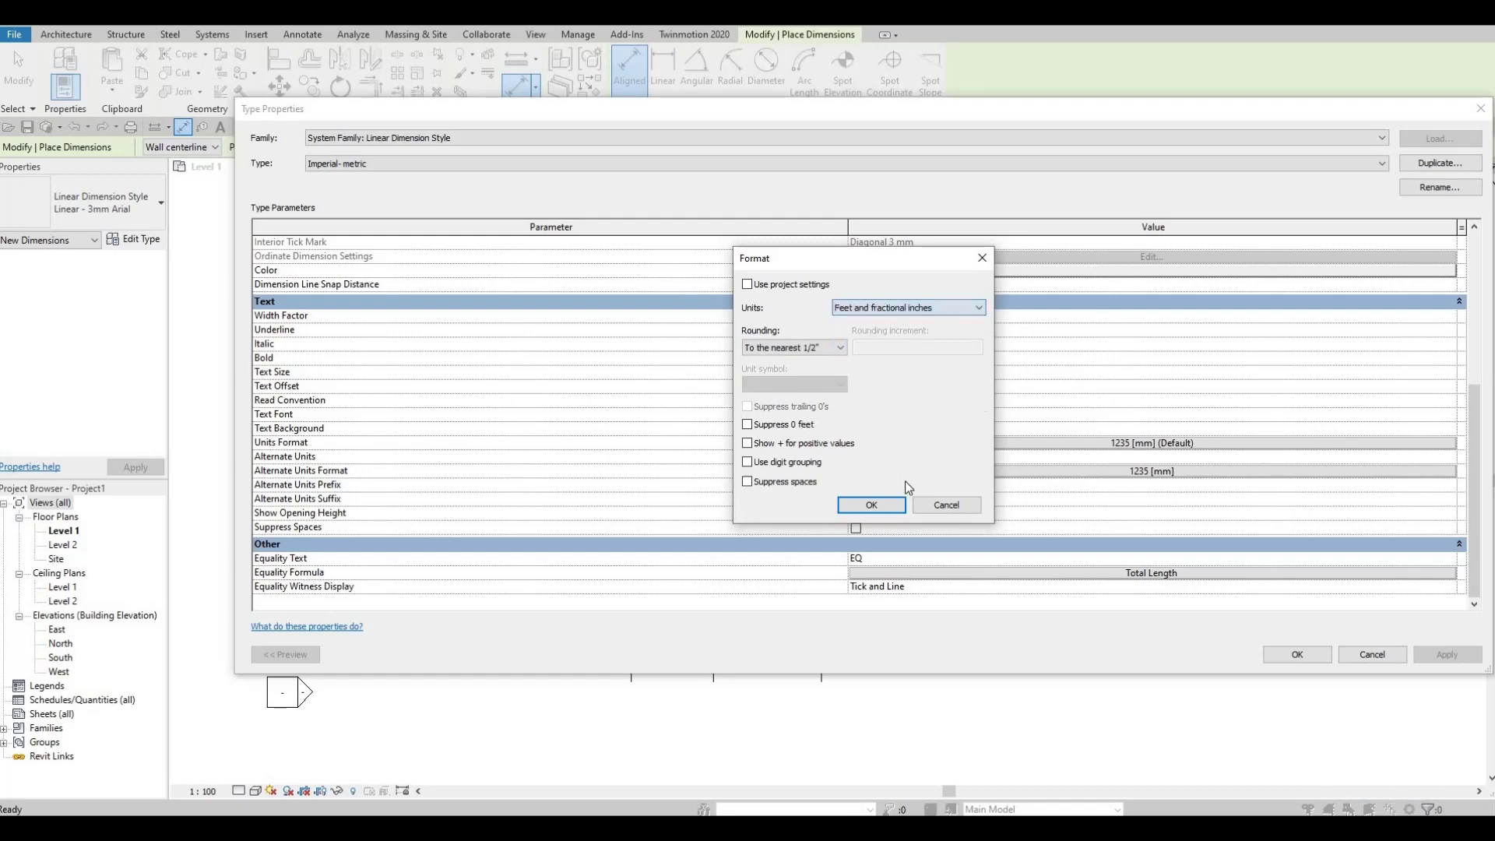
left_click(873, 504)
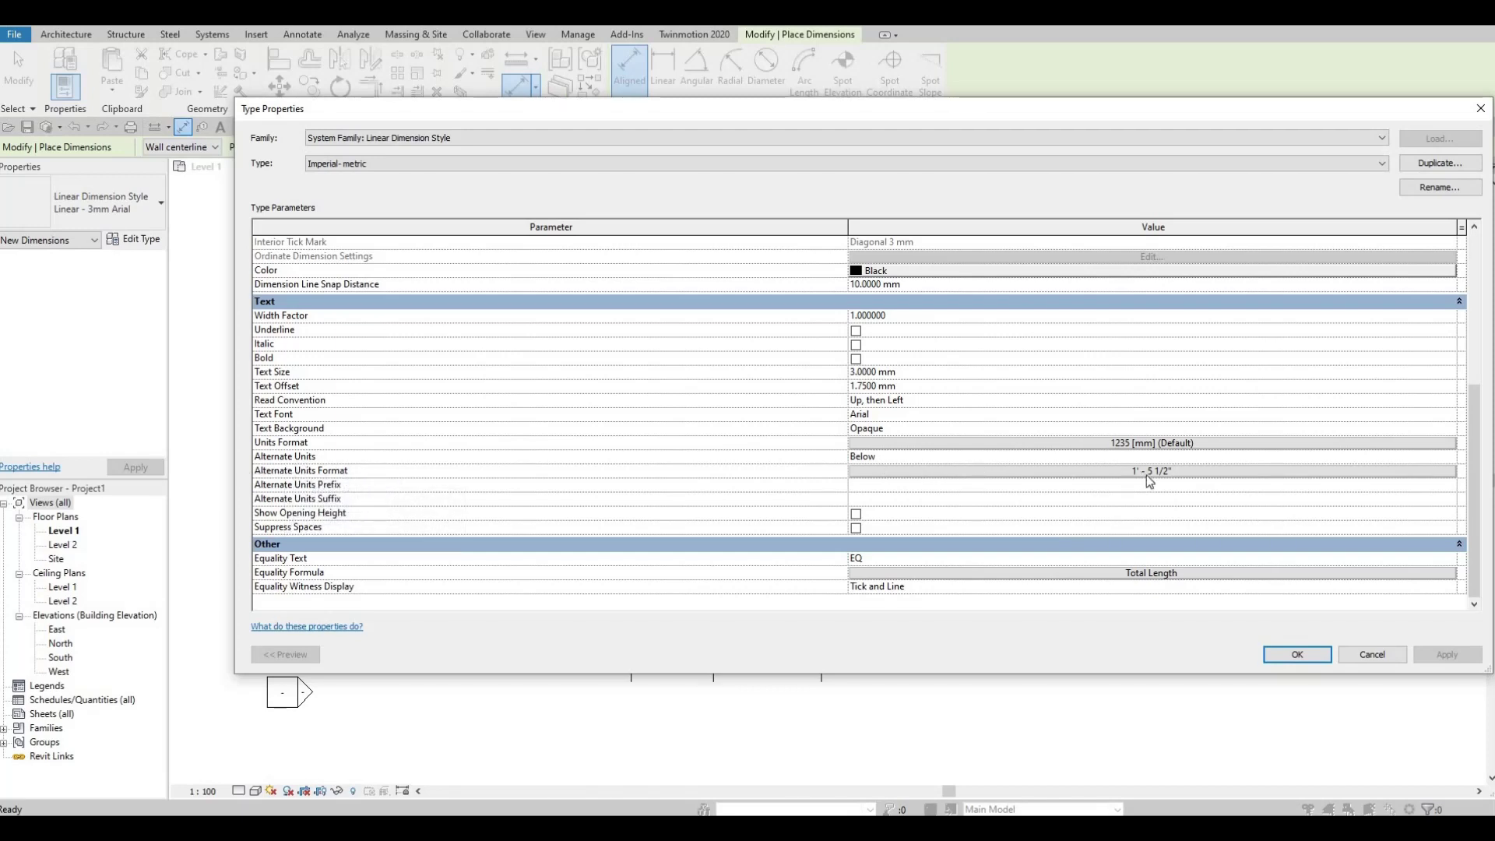
left_click(1297, 656)
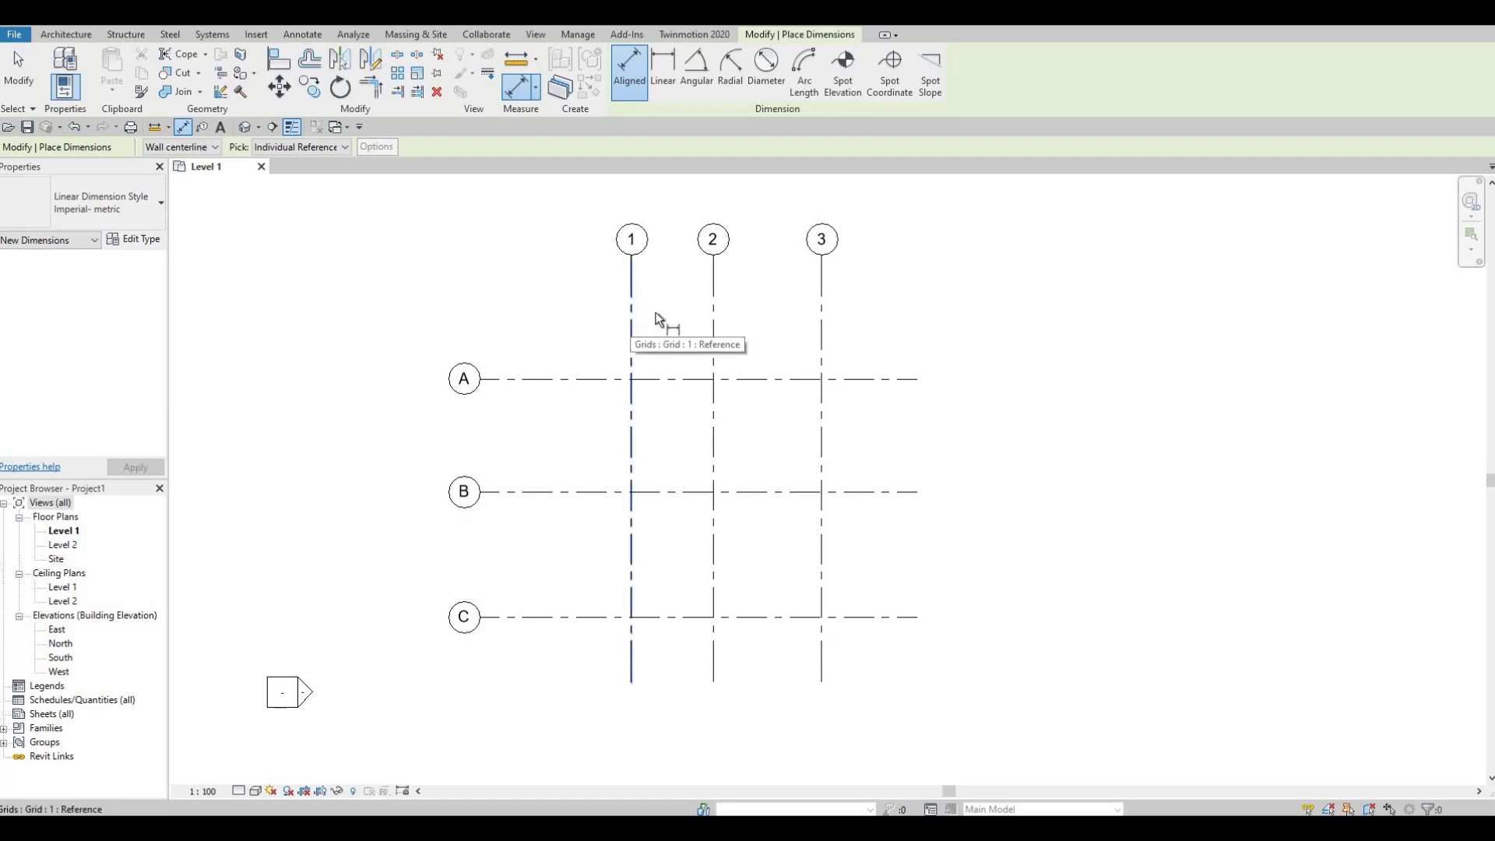
Step: Place an aligned dimension string across grids 1, 2 and 3, plus an overall dimension from grid 1 to grid 3 above it
left_click(631, 318)
left_click(711, 316)
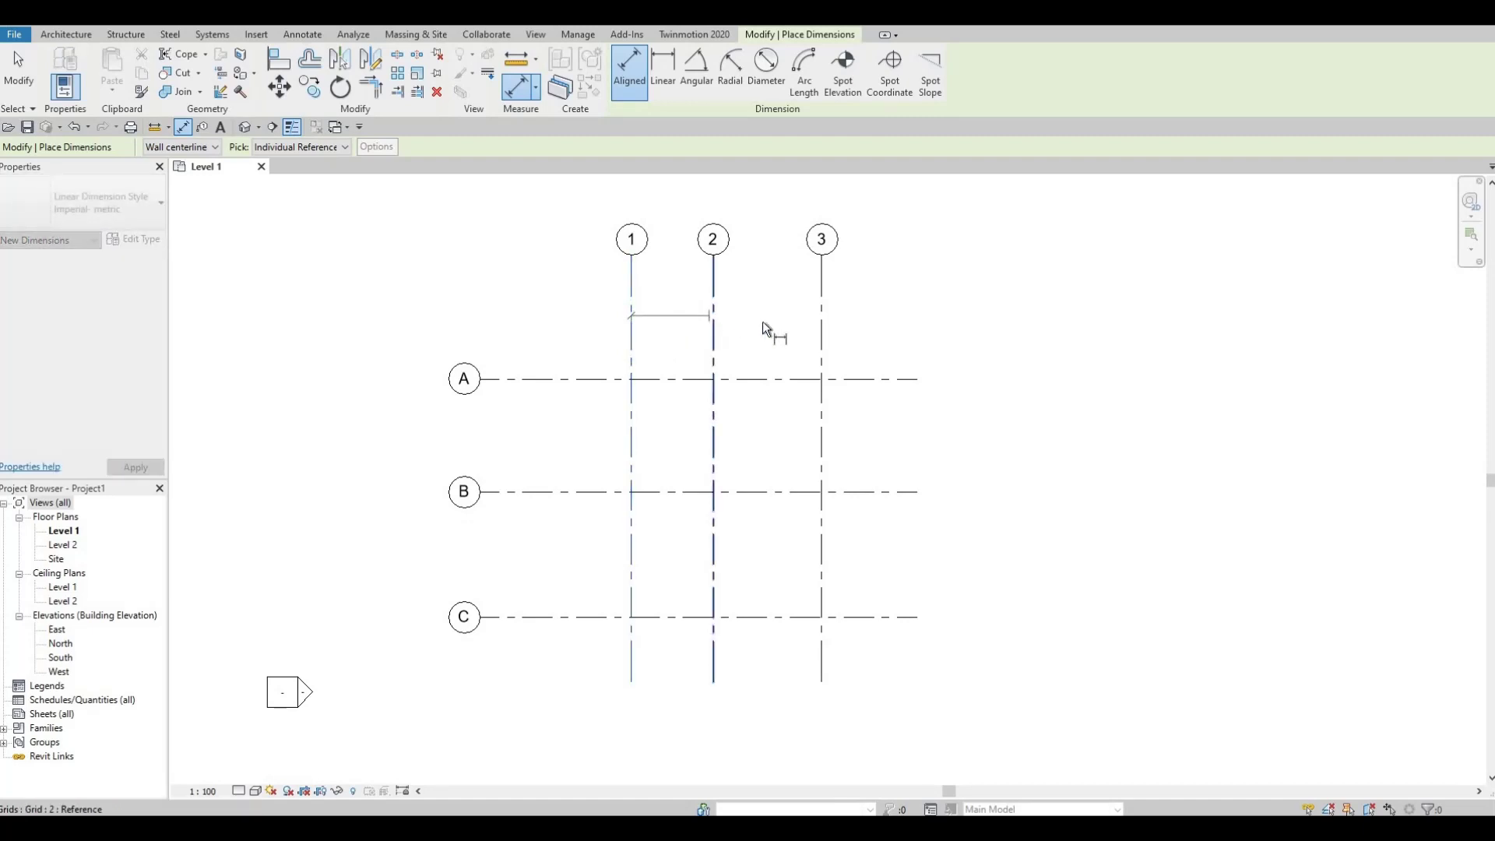
left_click(820, 326)
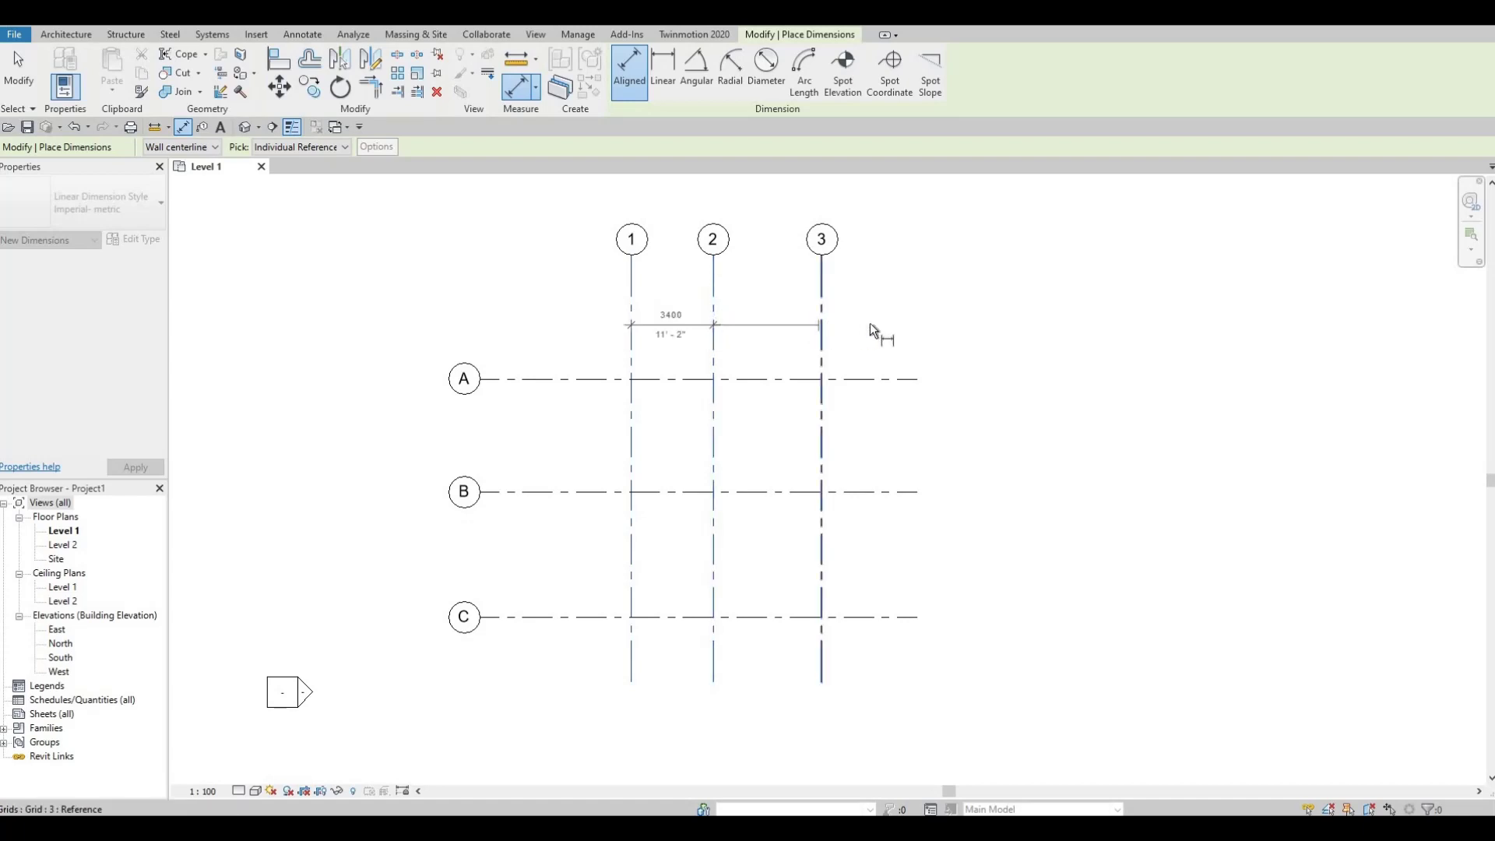
left_click(849, 333)
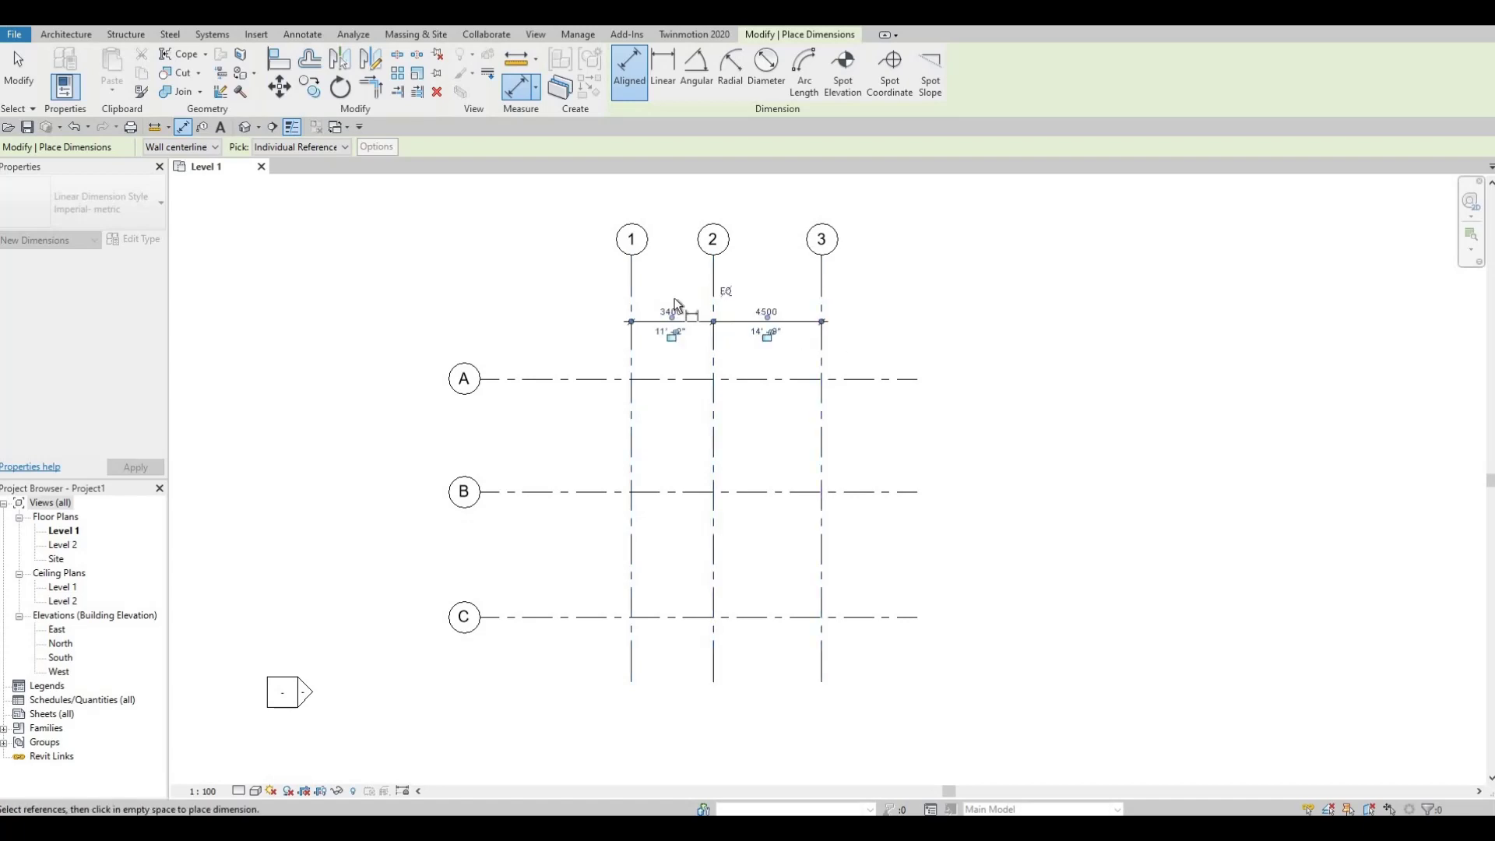
left_click(632, 284)
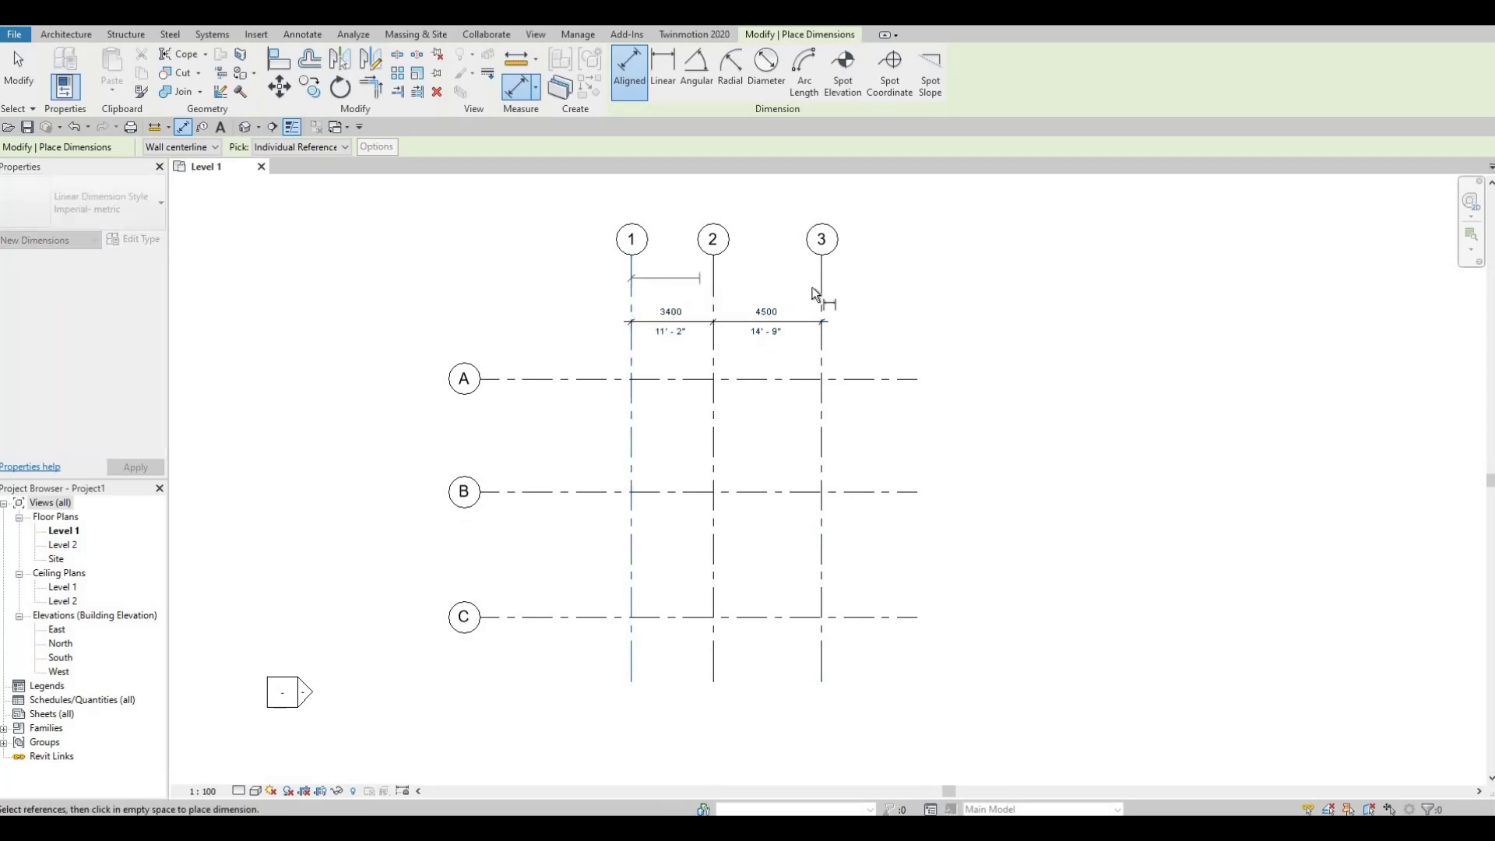
left_click(823, 292)
left_click(851, 282)
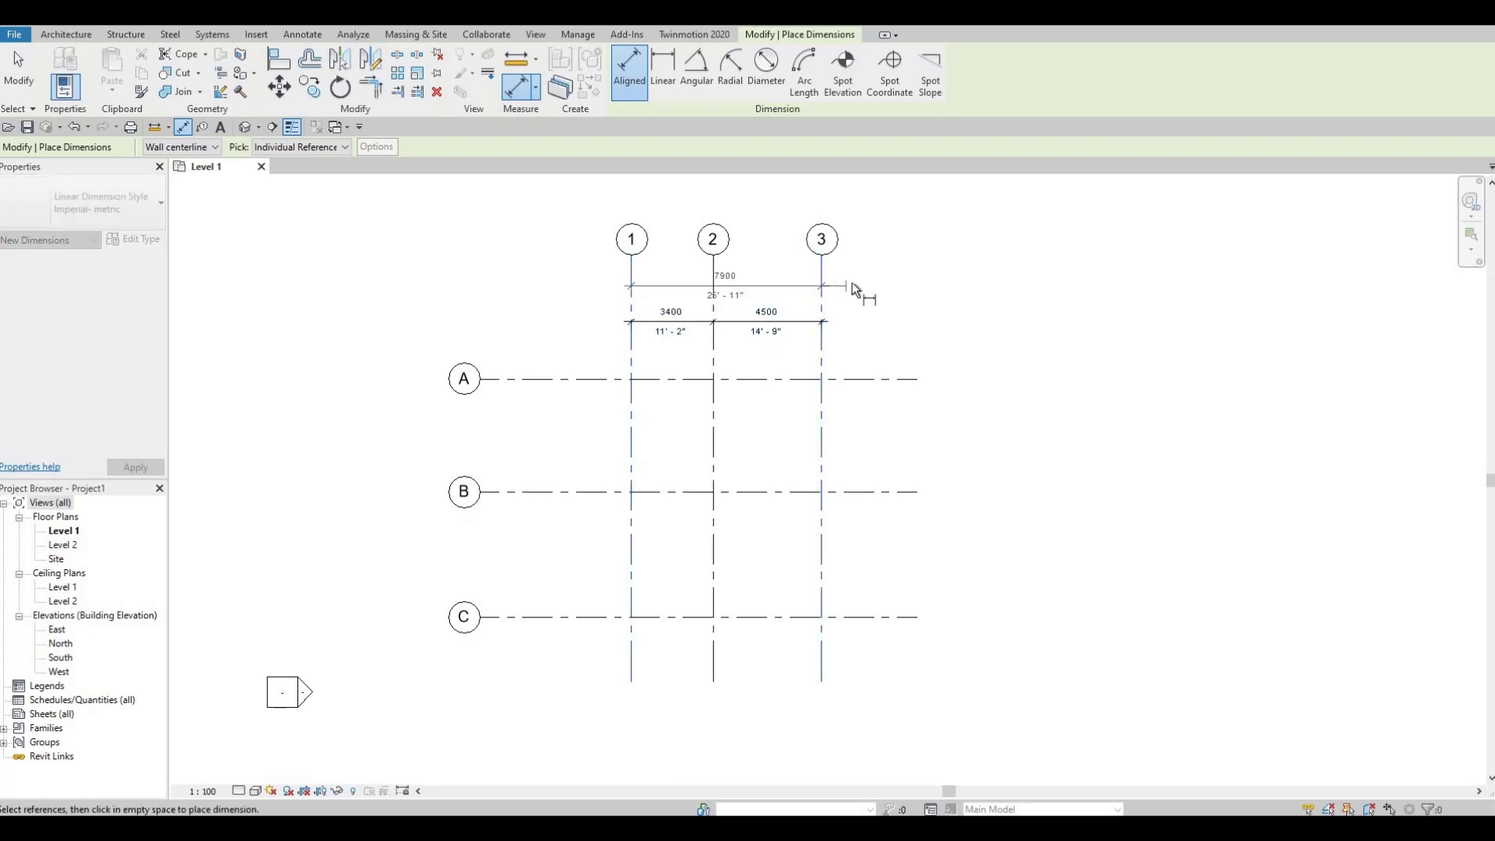
Step: Place an aligned dimension string across grids A, B and C, plus an overall A-to-C dimension nearer the bubbles, and end dimensioning
left_click(577, 381)
left_click(567, 492)
left_click(553, 617)
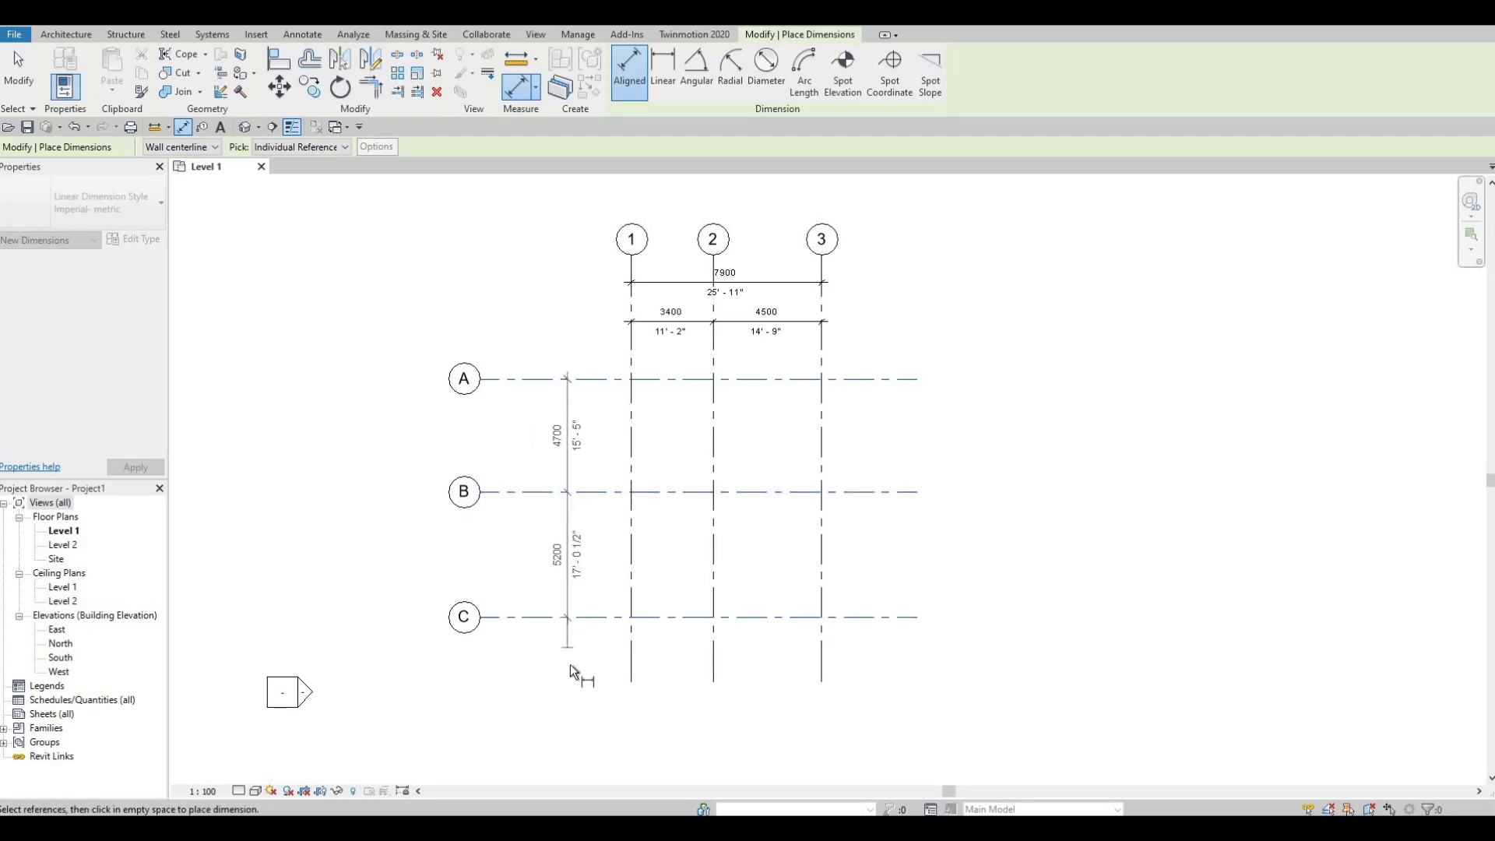
left_click(554, 648)
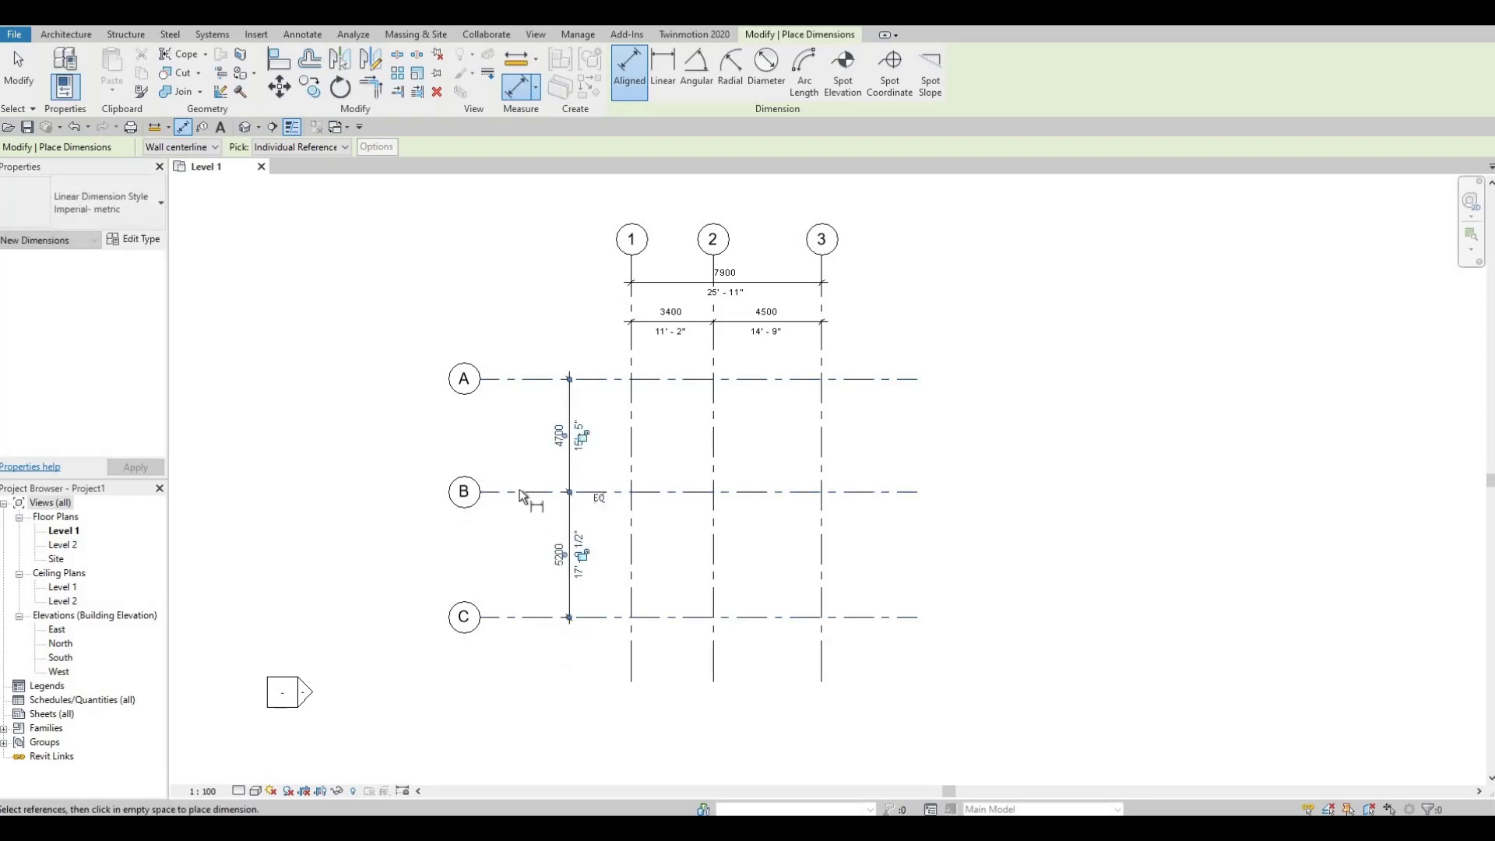
left_click(515, 380)
left_click(517, 618)
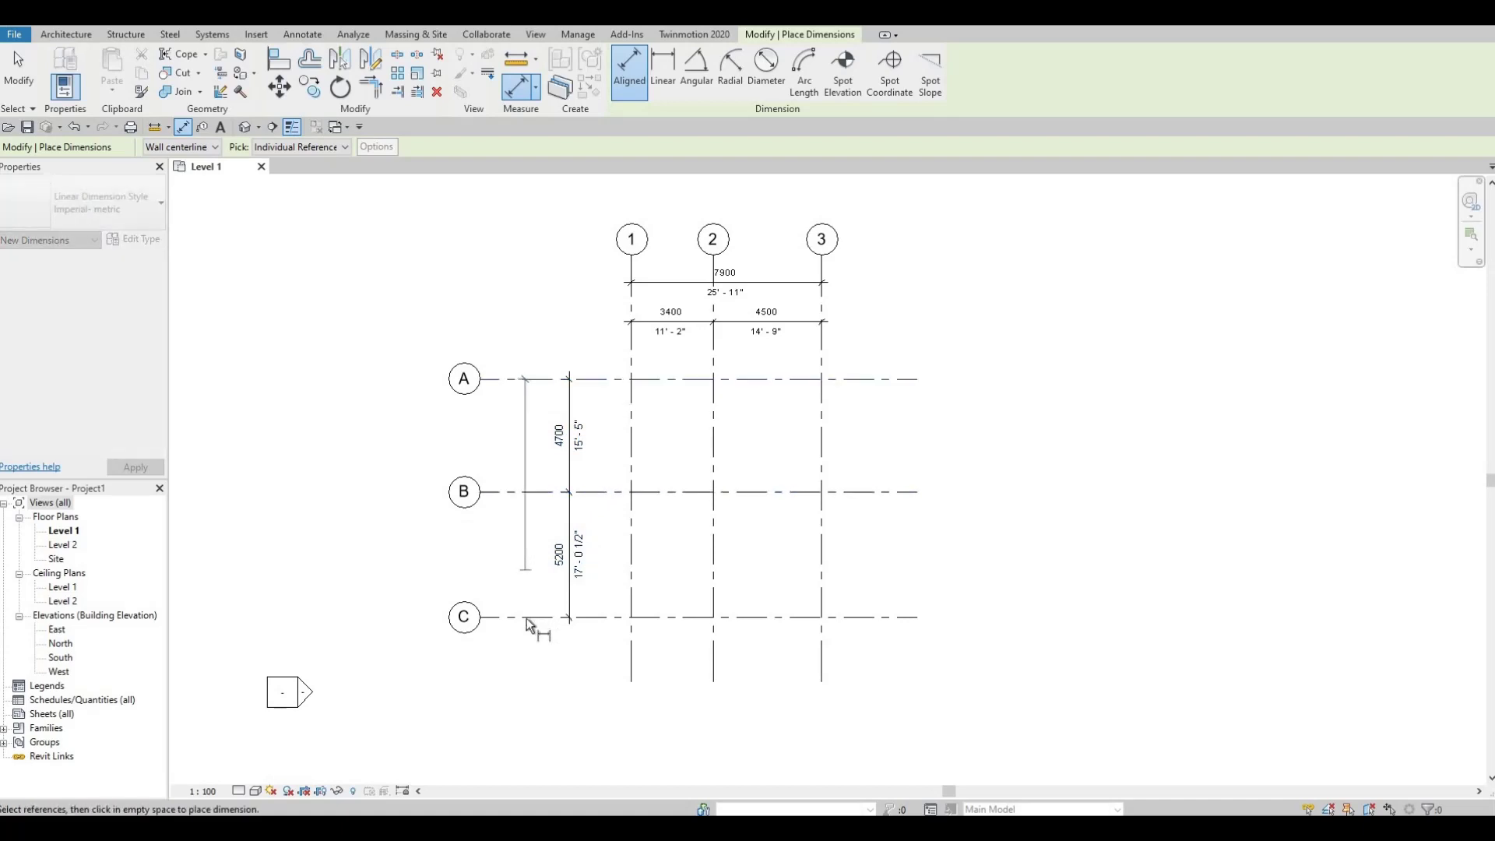
left_click(517, 680)
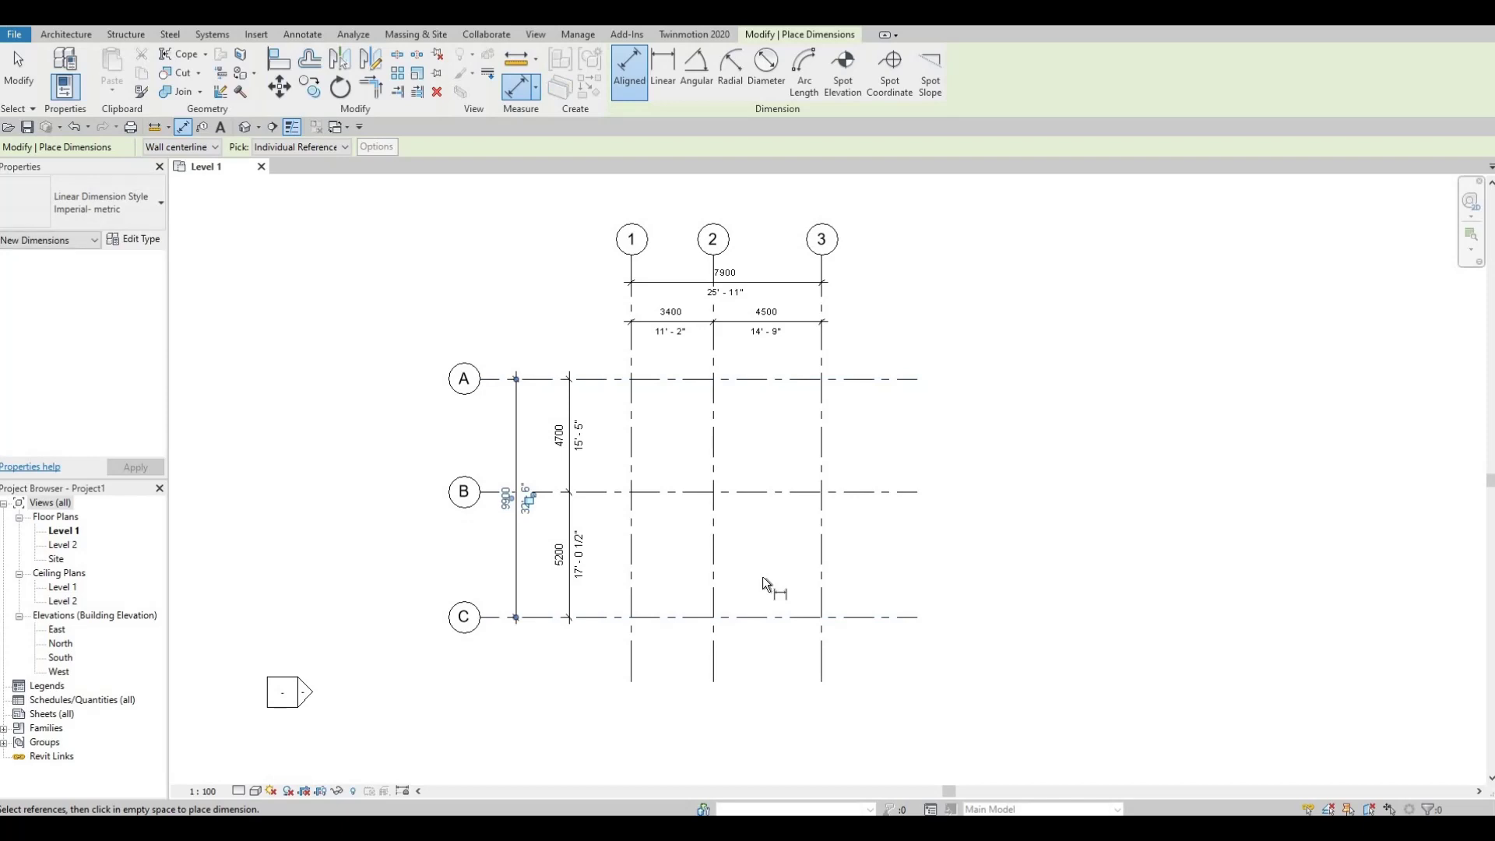
key("Escape")
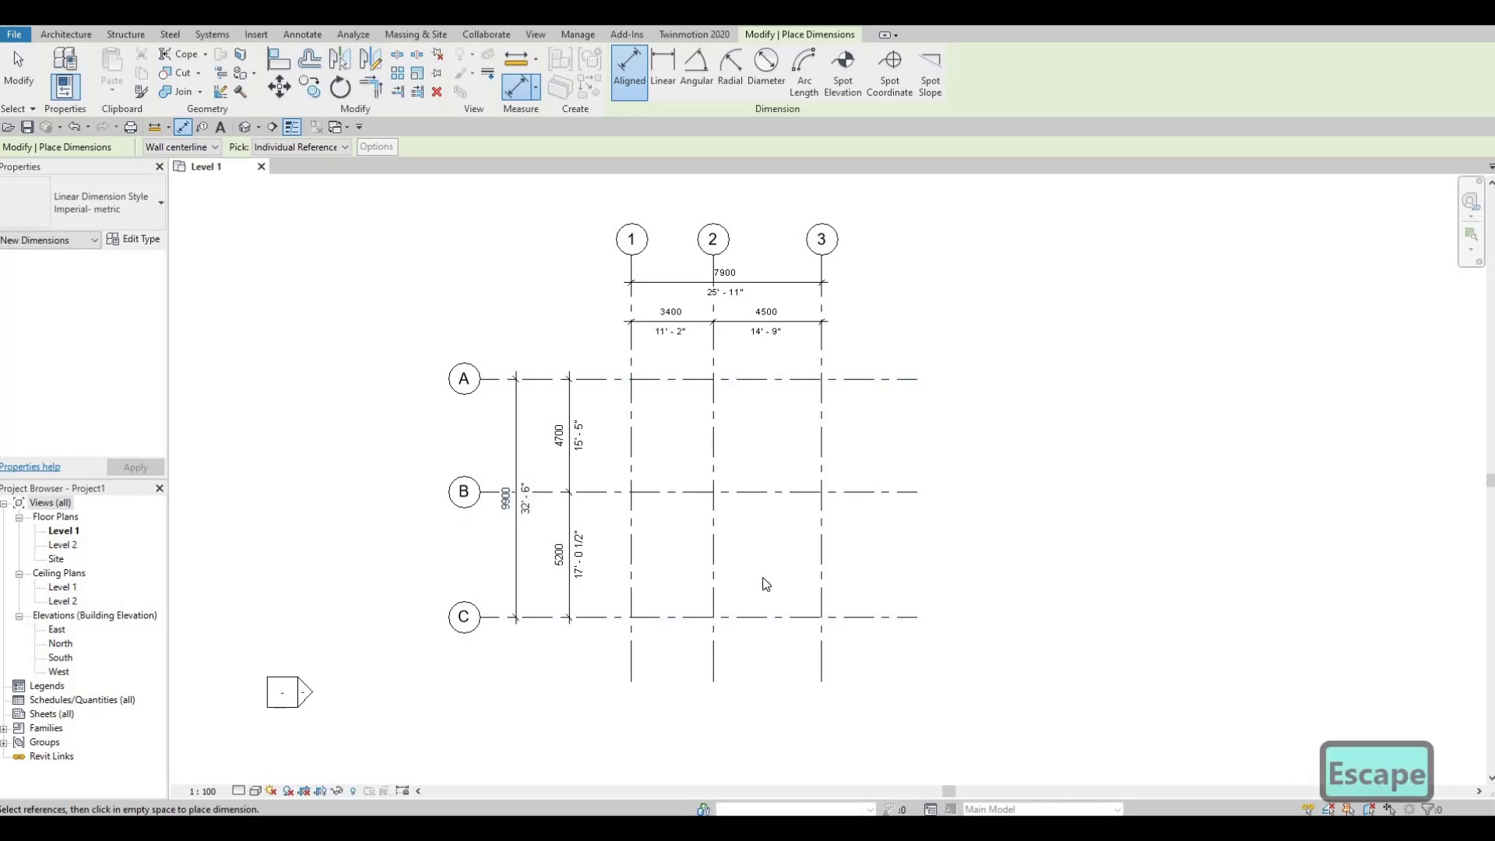
key("Escape")
left_click(719, 615)
left_click(690, 539)
scroll(690, 539, "up", 1)
middle_click_drag(712, 563, 702, 593)
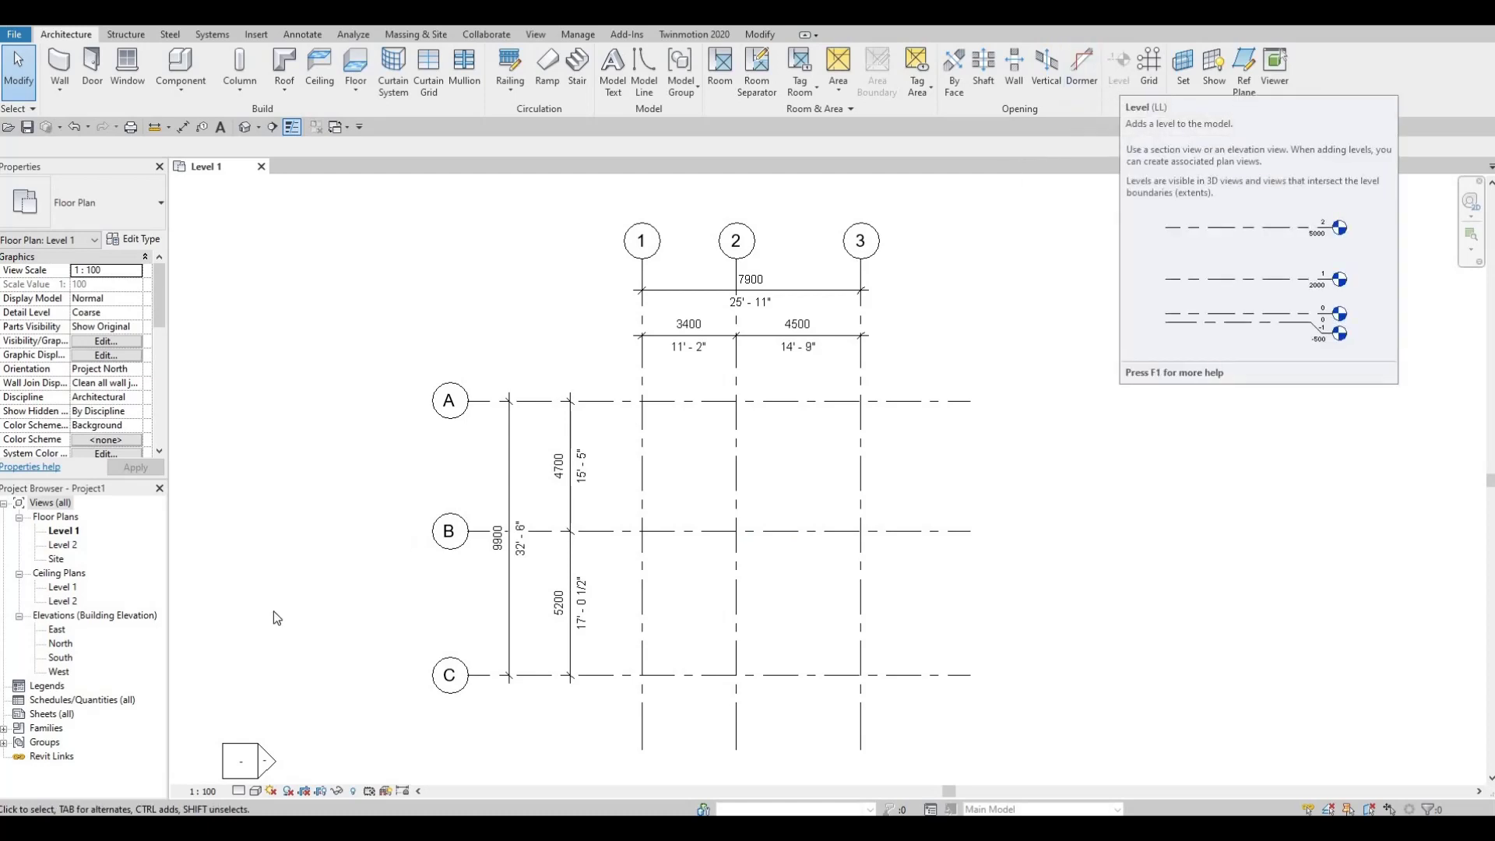
Step: Open the South elevation and shorten the head ends of Level 1 and Level 2 together to just beyond grid 3
double_click(60, 659)
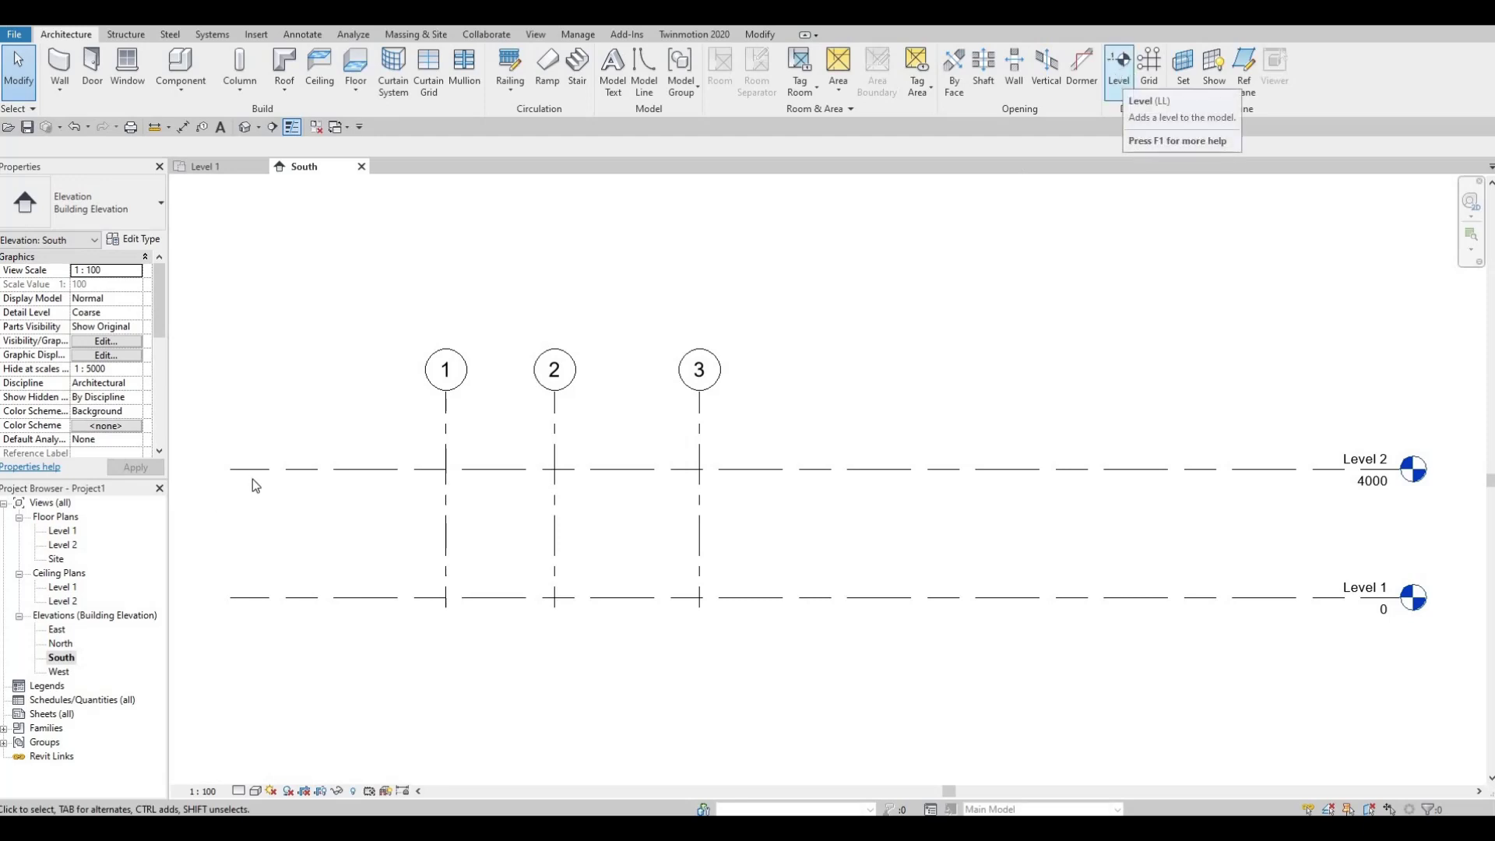
scroll(644, 527, "down", 2)
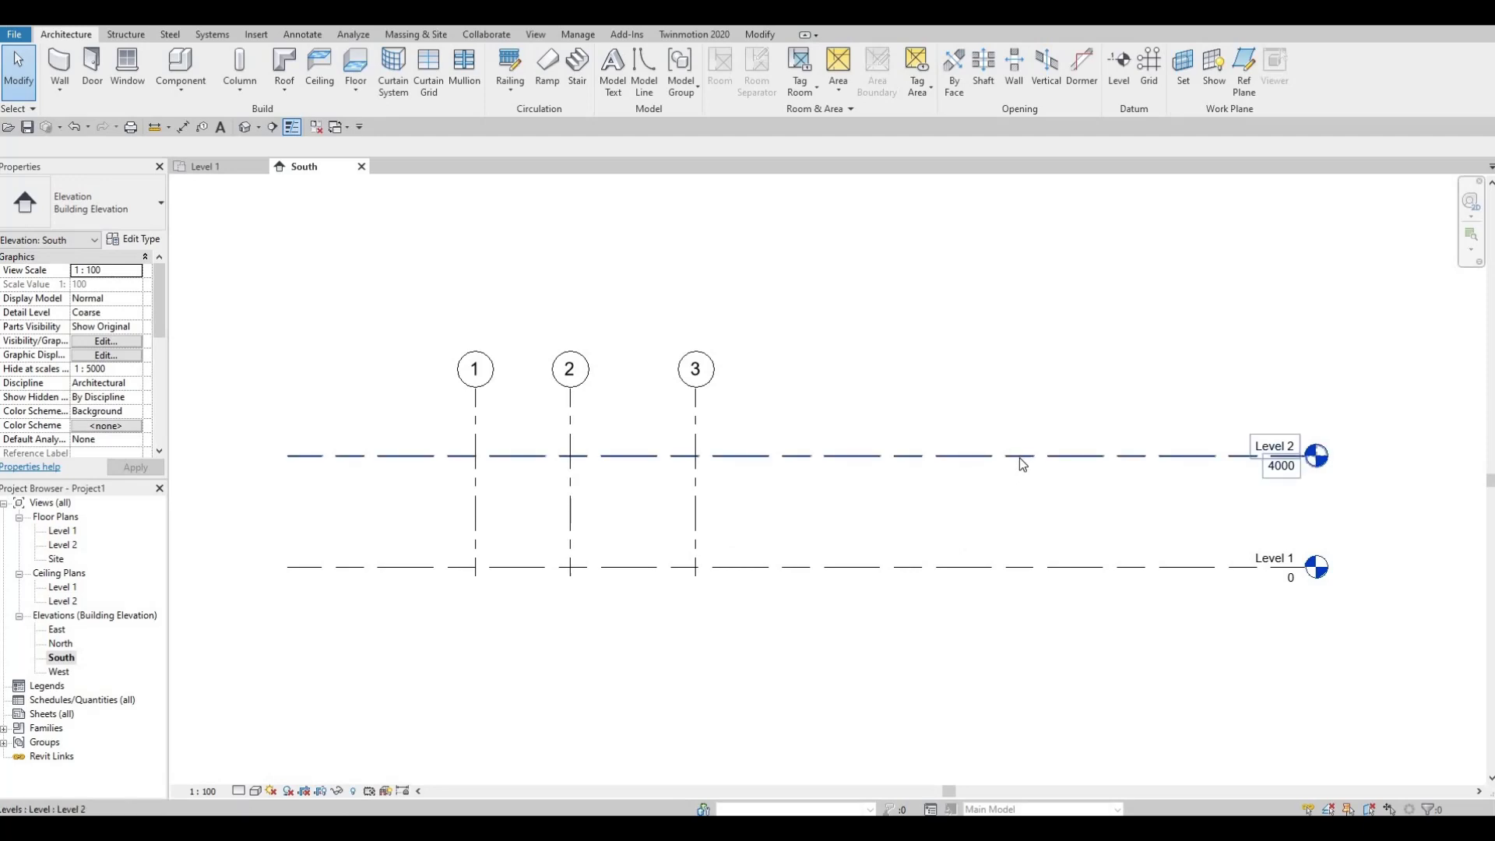
left_click(1022, 459)
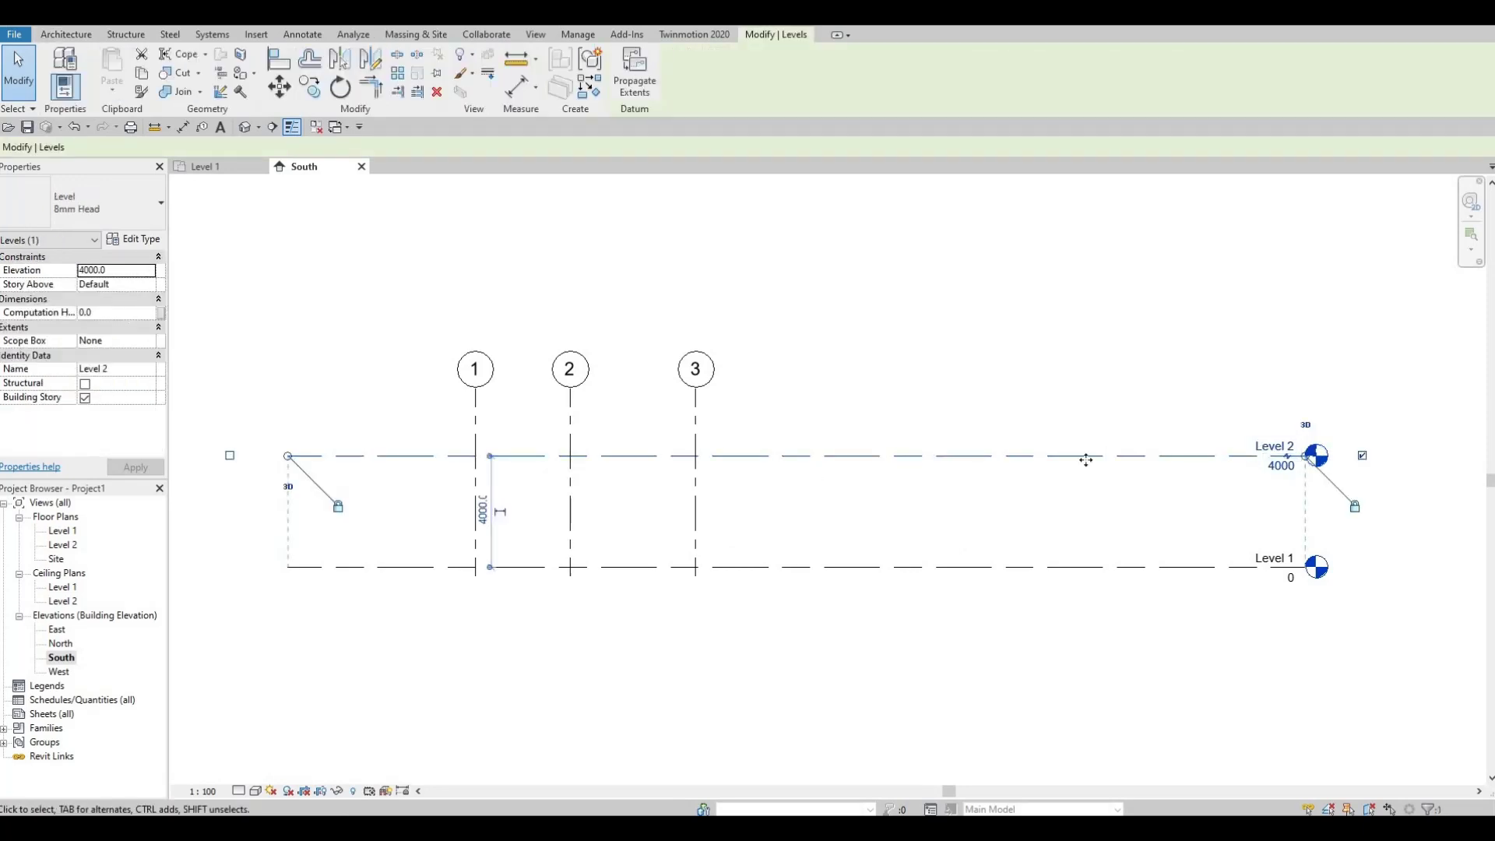
left_click_drag(1305, 456, 822, 467)
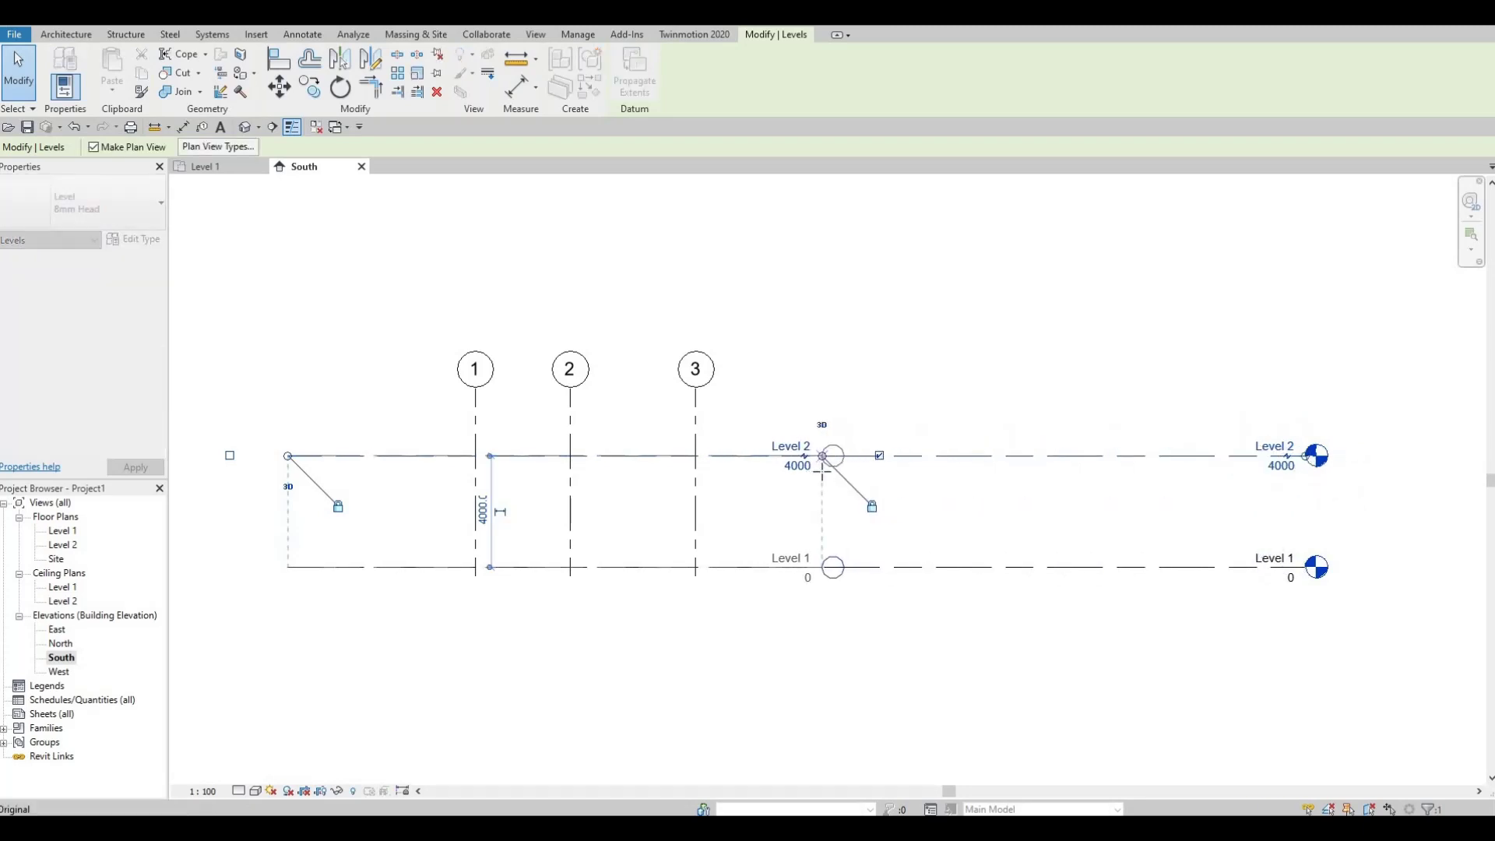
Step: Extend the bubble ends of grids 1, 2 and 3 together well above Level 2 in the South elevation
middle_click_drag(490, 434, 524, 441)
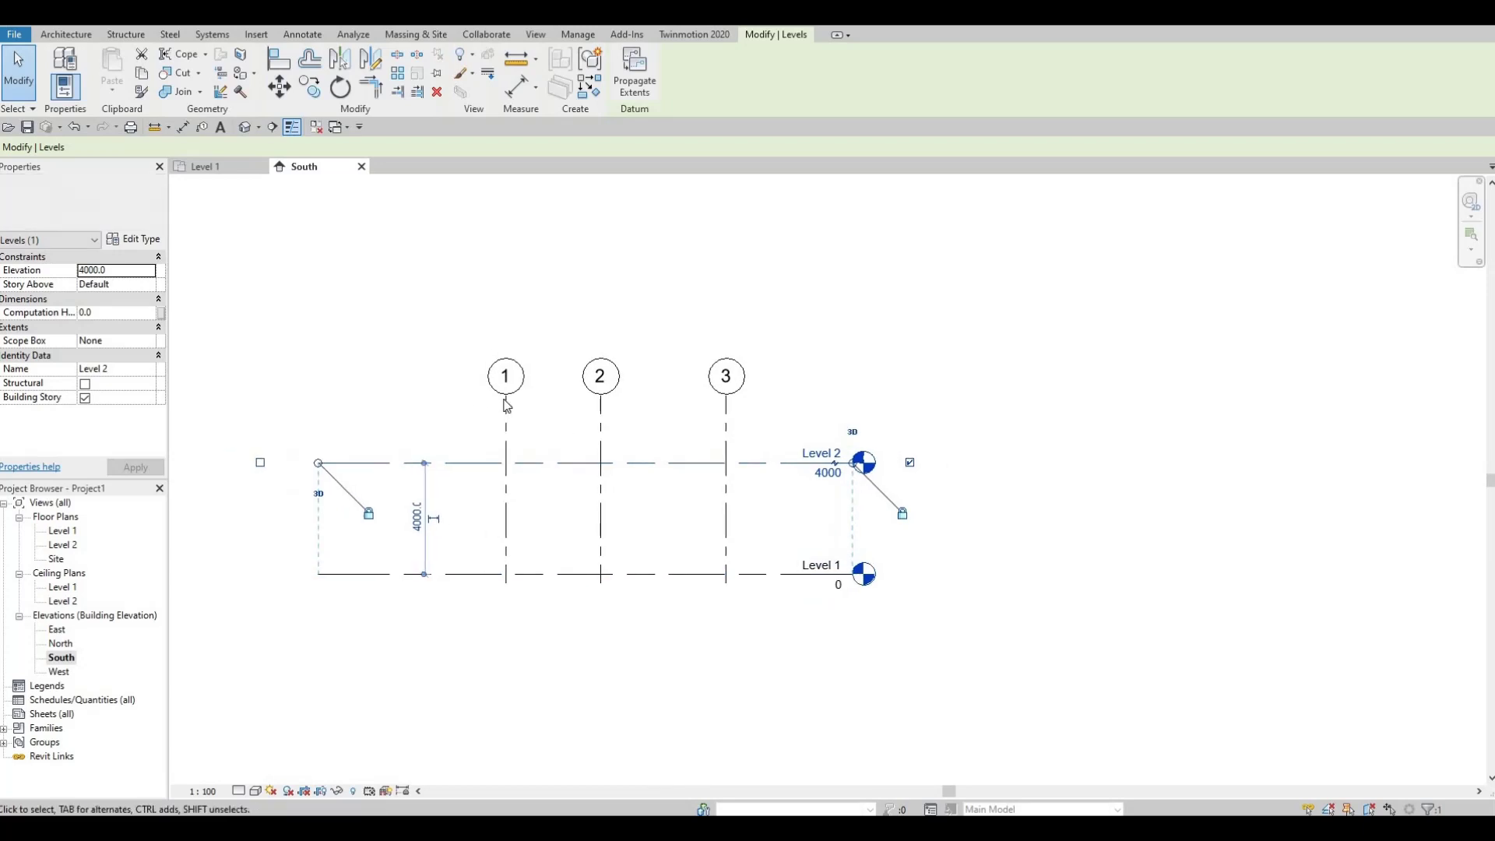
left_click(506, 400)
left_click_drag(506, 400, 514, 235)
middle_click_drag(627, 450, 667, 460)
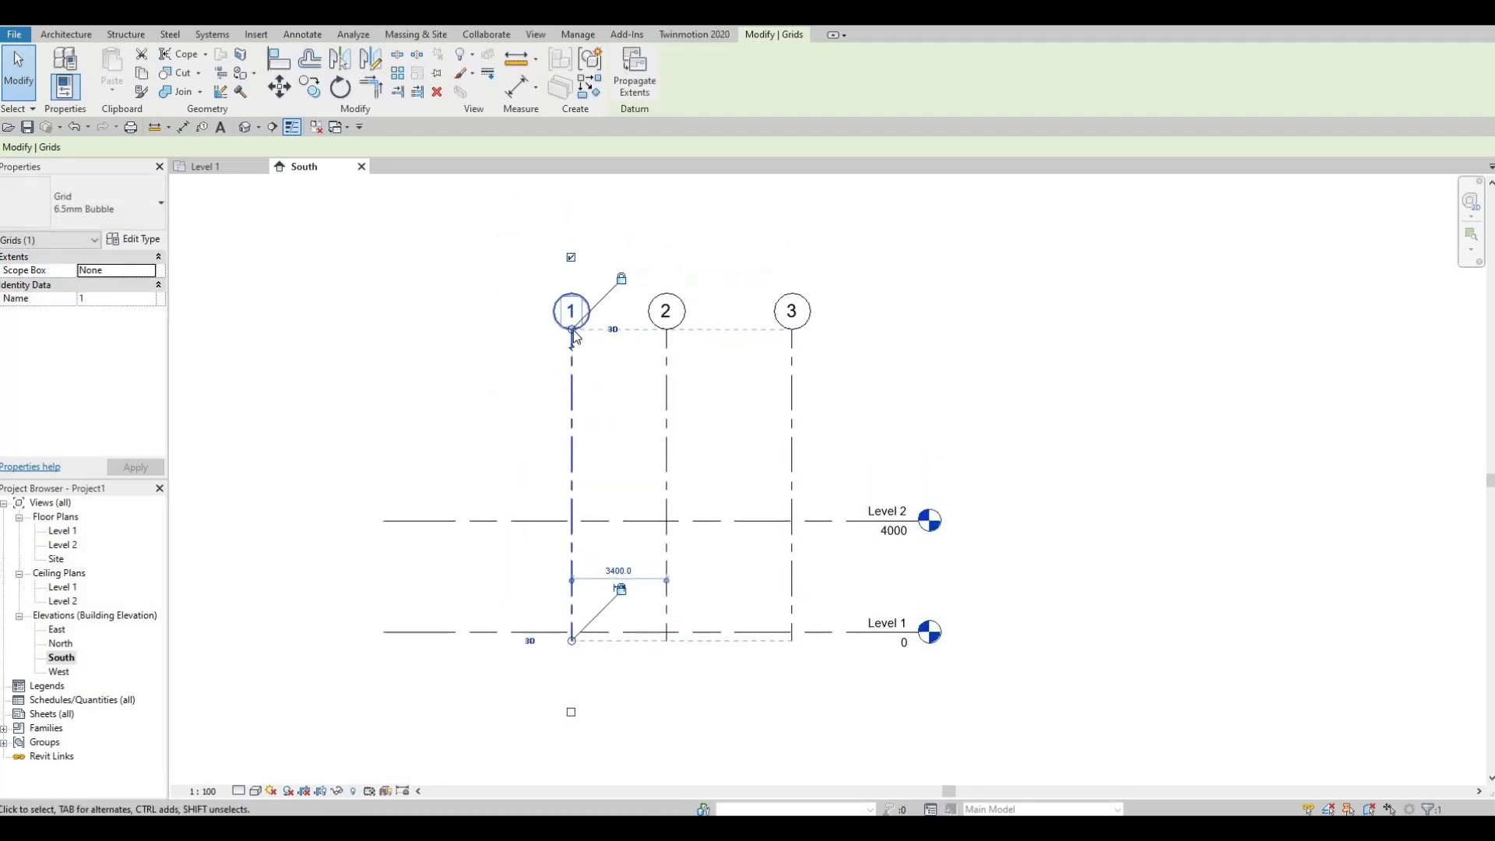
left_click_drag(573, 330, 690, 573)
middle_click_drag(810, 600, 834, 604)
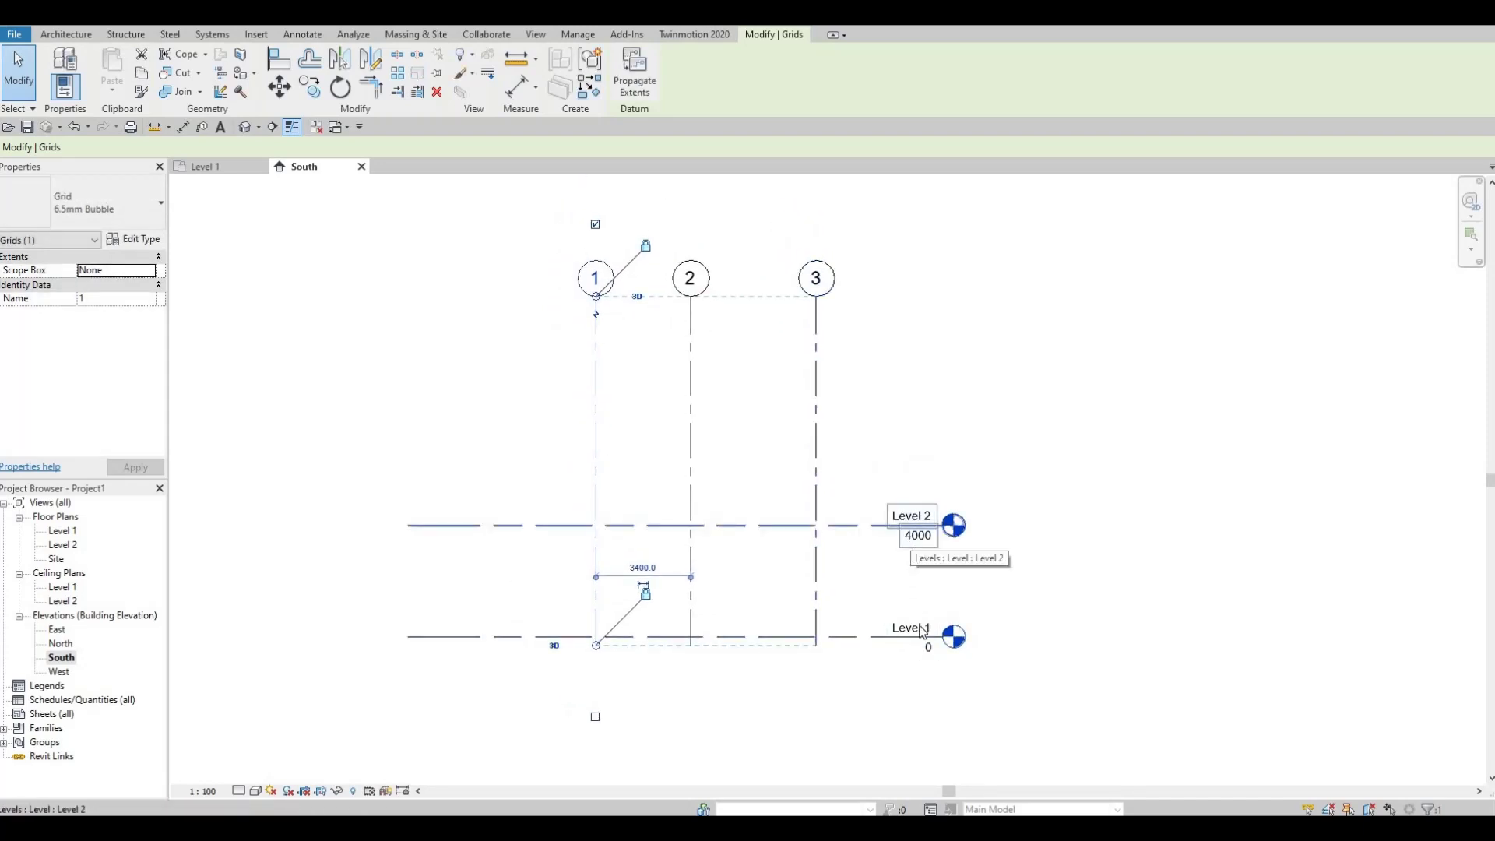
Step: Set the elevation of Level 2 to 3200 mm in the South elevation
left_click(916, 545)
left_click(896, 541)
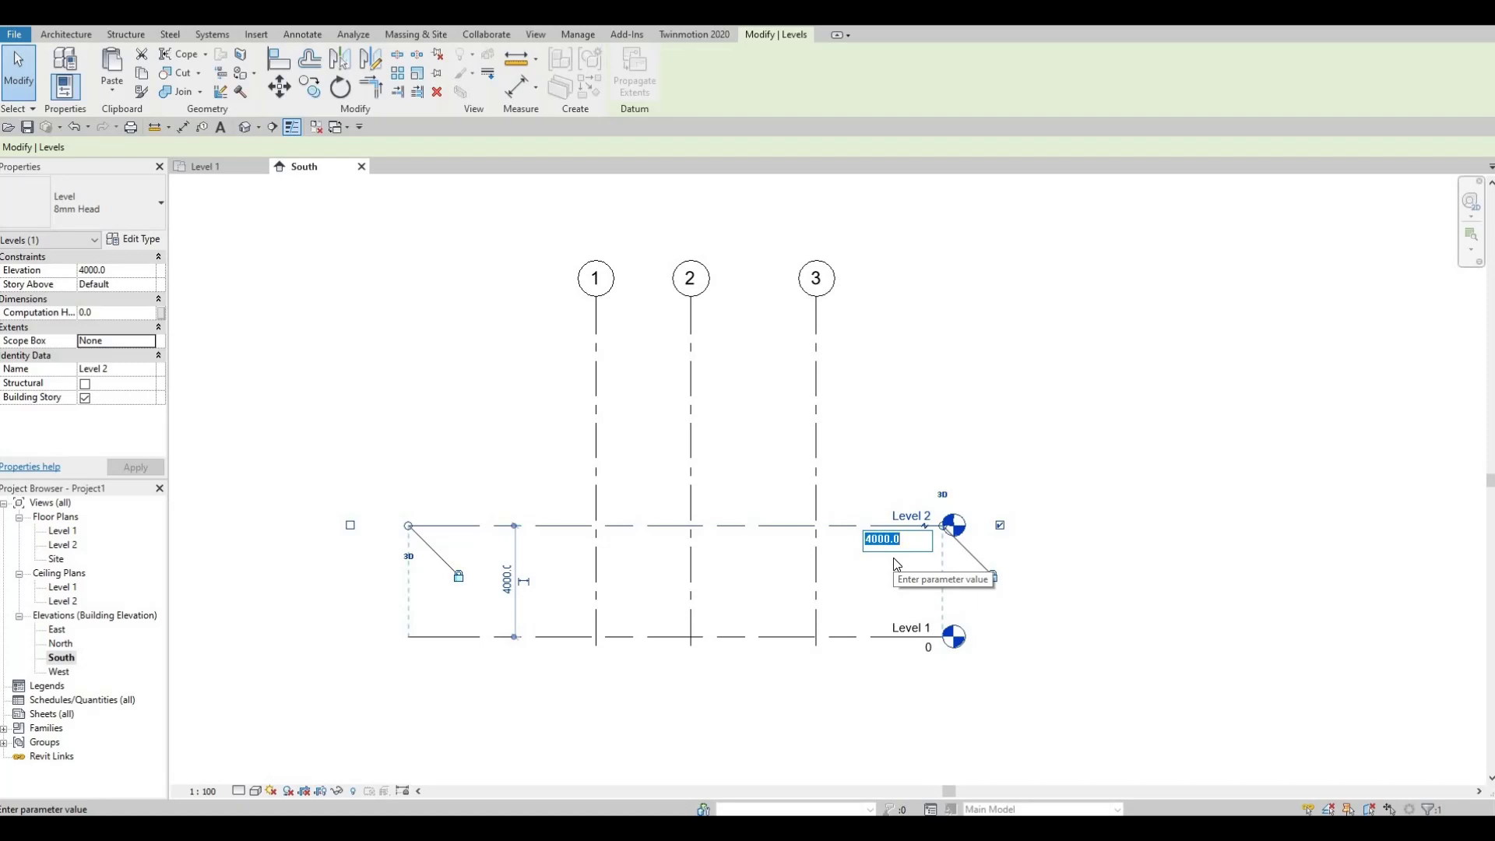
type("320")
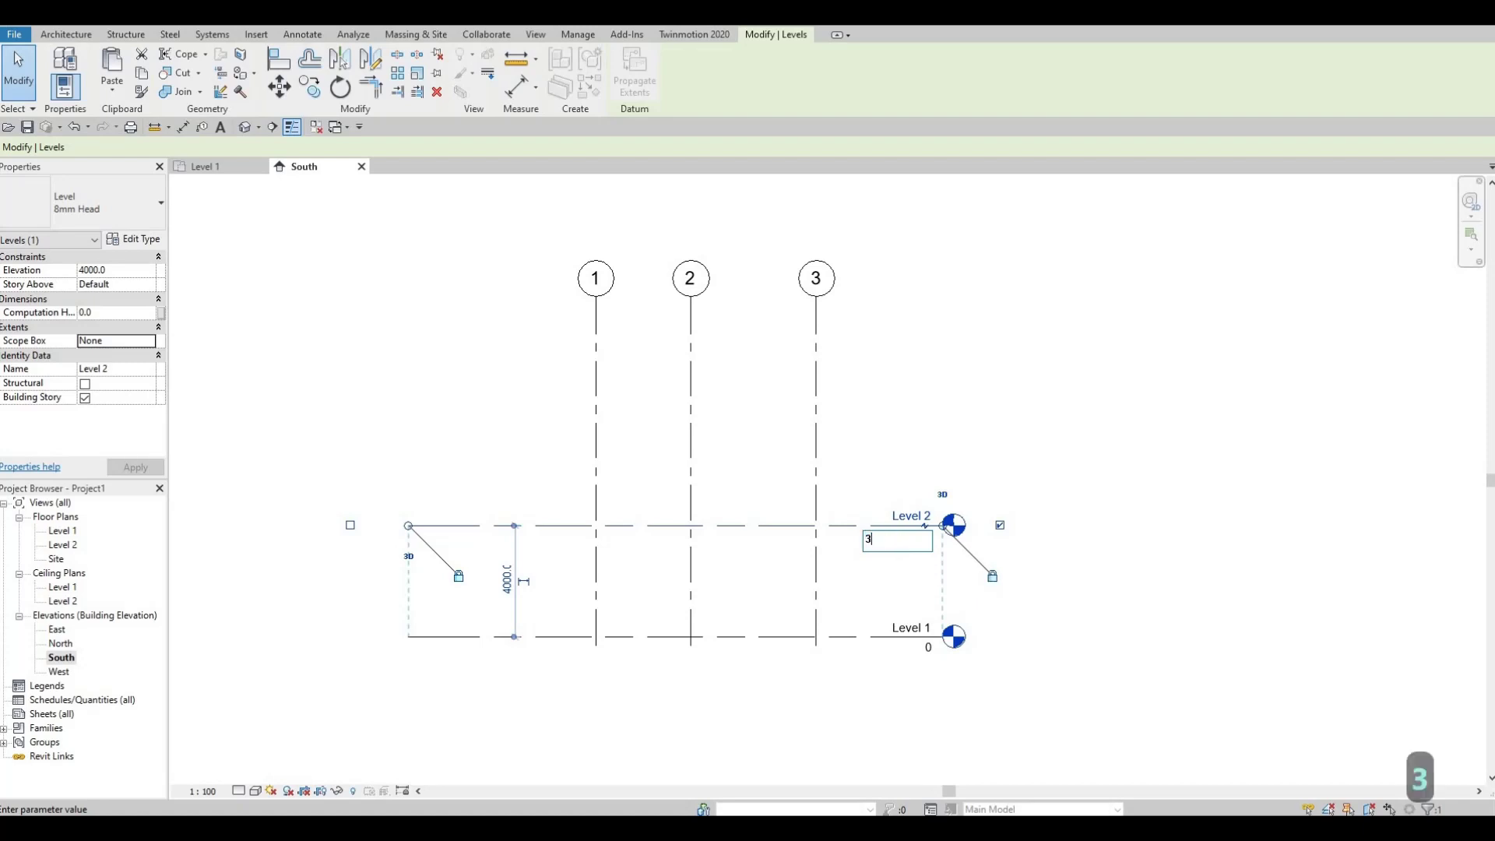
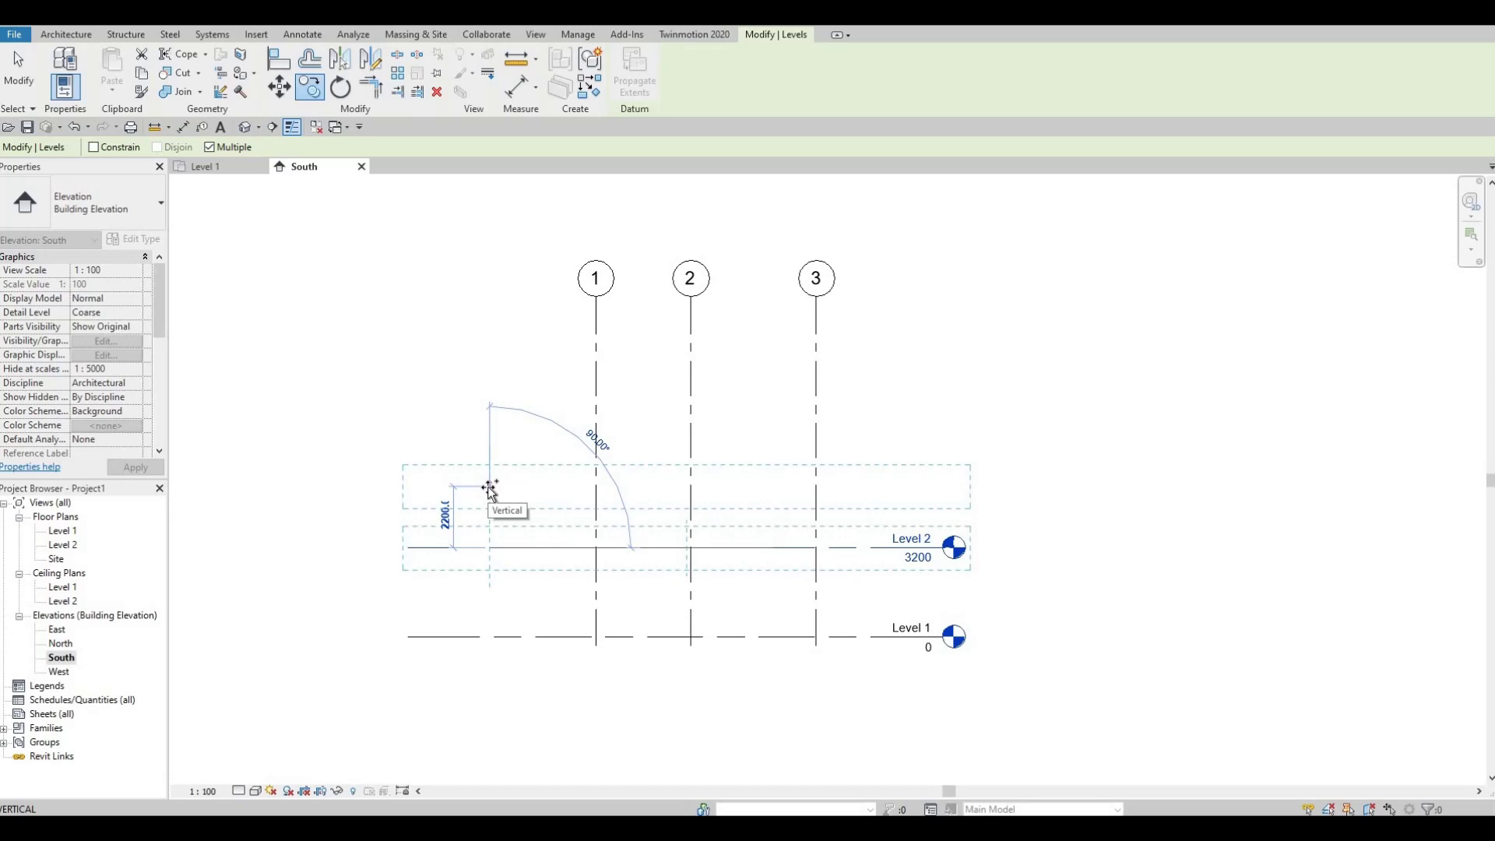
Step: Copy Level 2 vertically upward by 3200 mm to create a third level, and finish copying
type("3200")
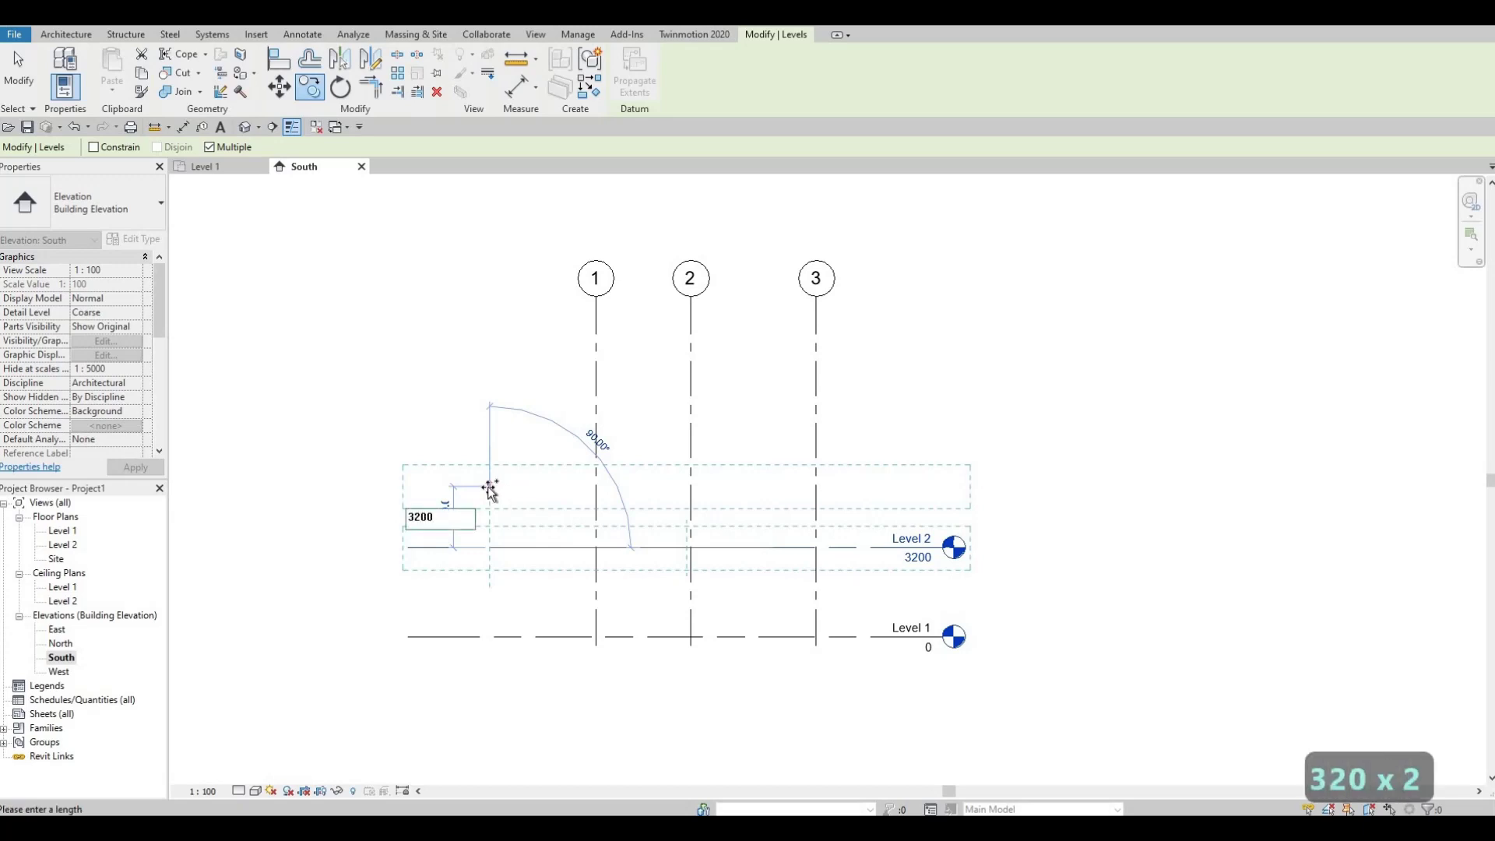
key("Return")
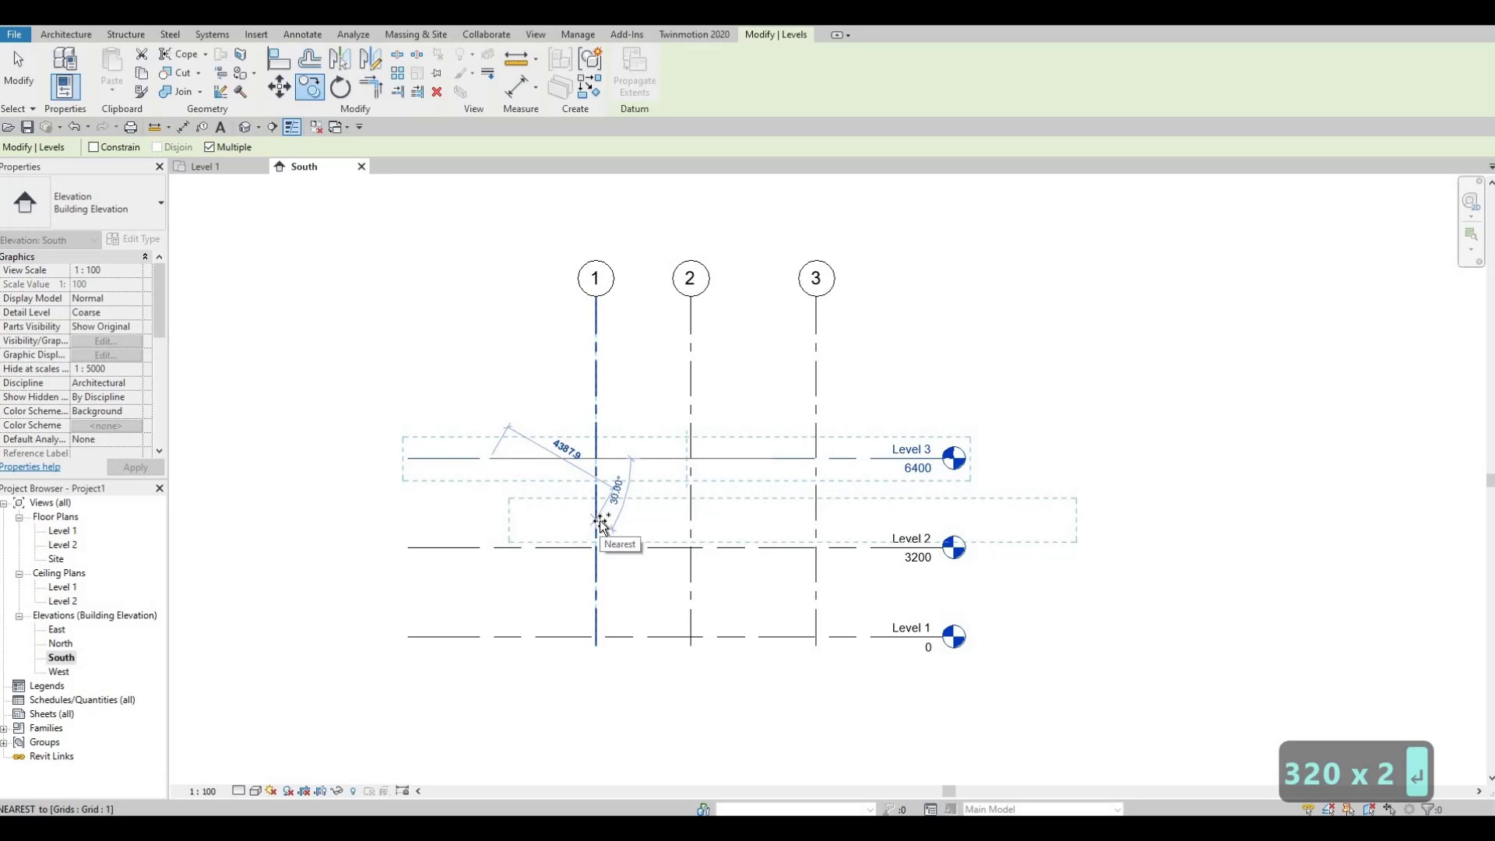
key("Escape")
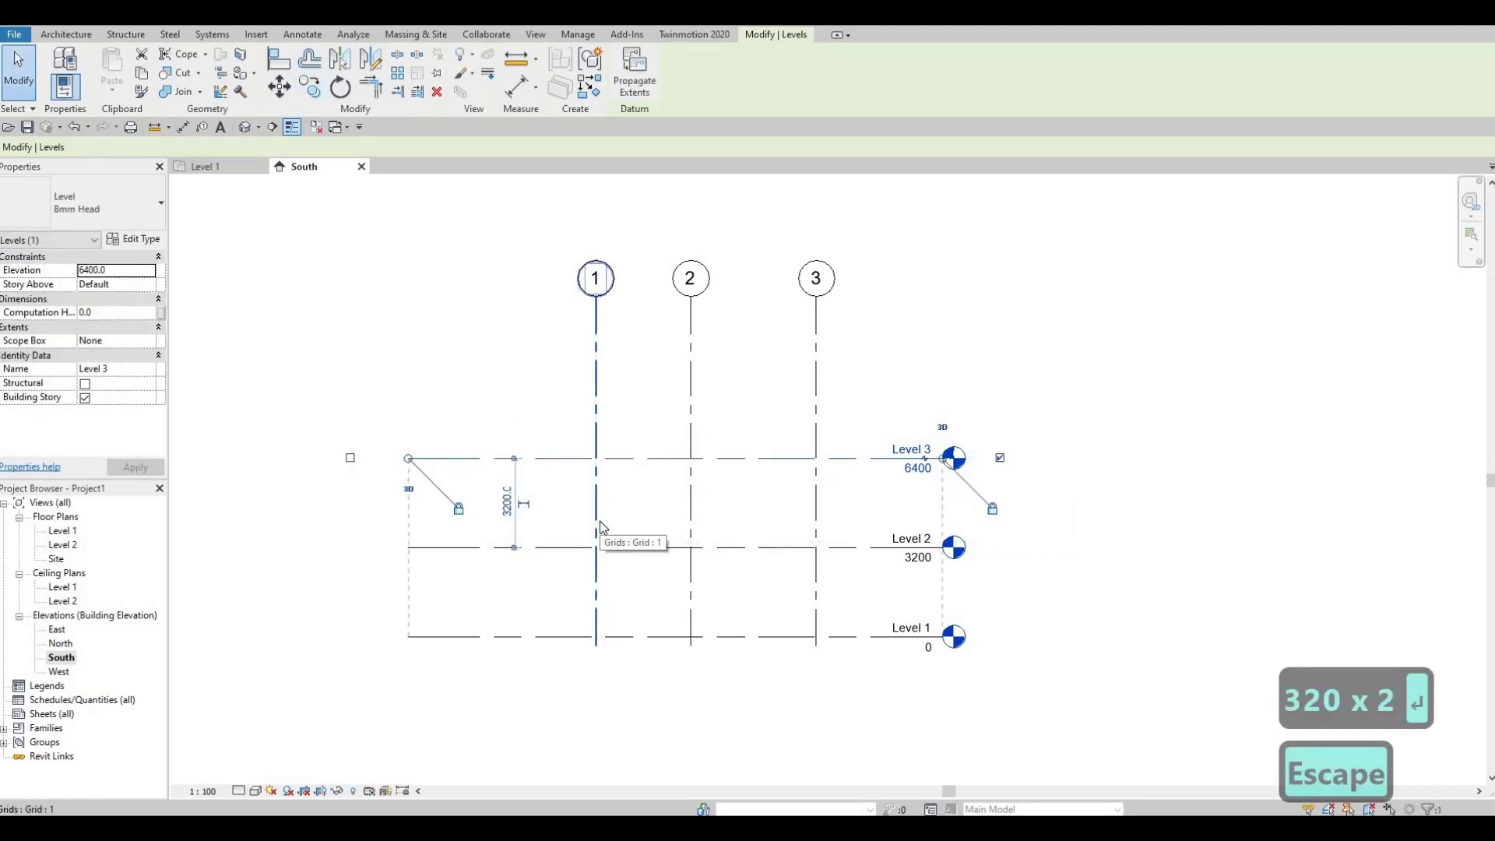
key("Escape")
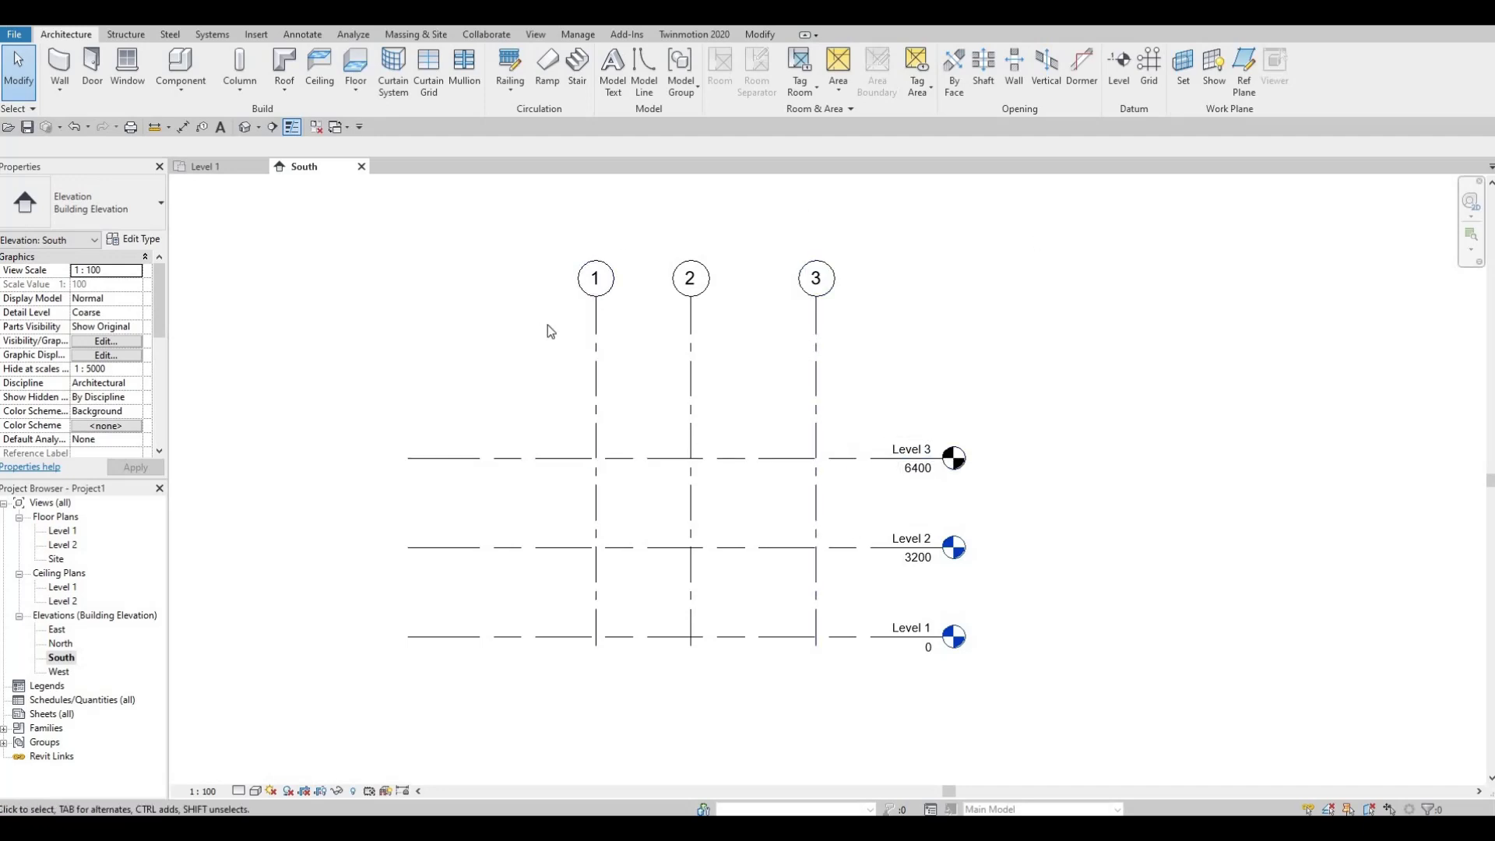
Step: Lower the bubble ends of grids 1 to 3 closer to Level 3, and shorten all three levels' headless ends toward grid 1
left_click(597, 303)
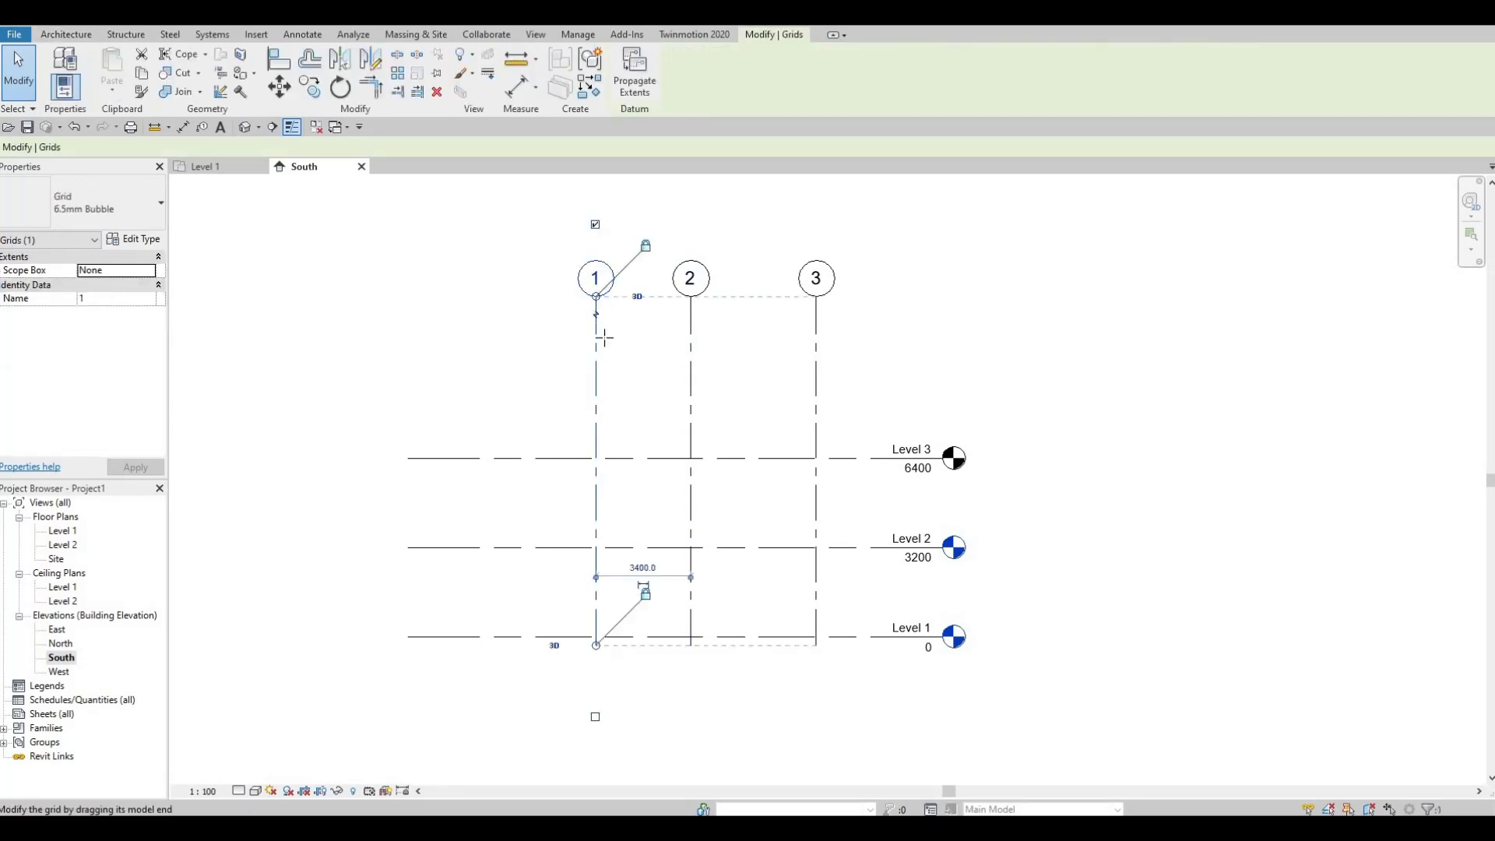
left_click_drag(601, 335, 599, 381)
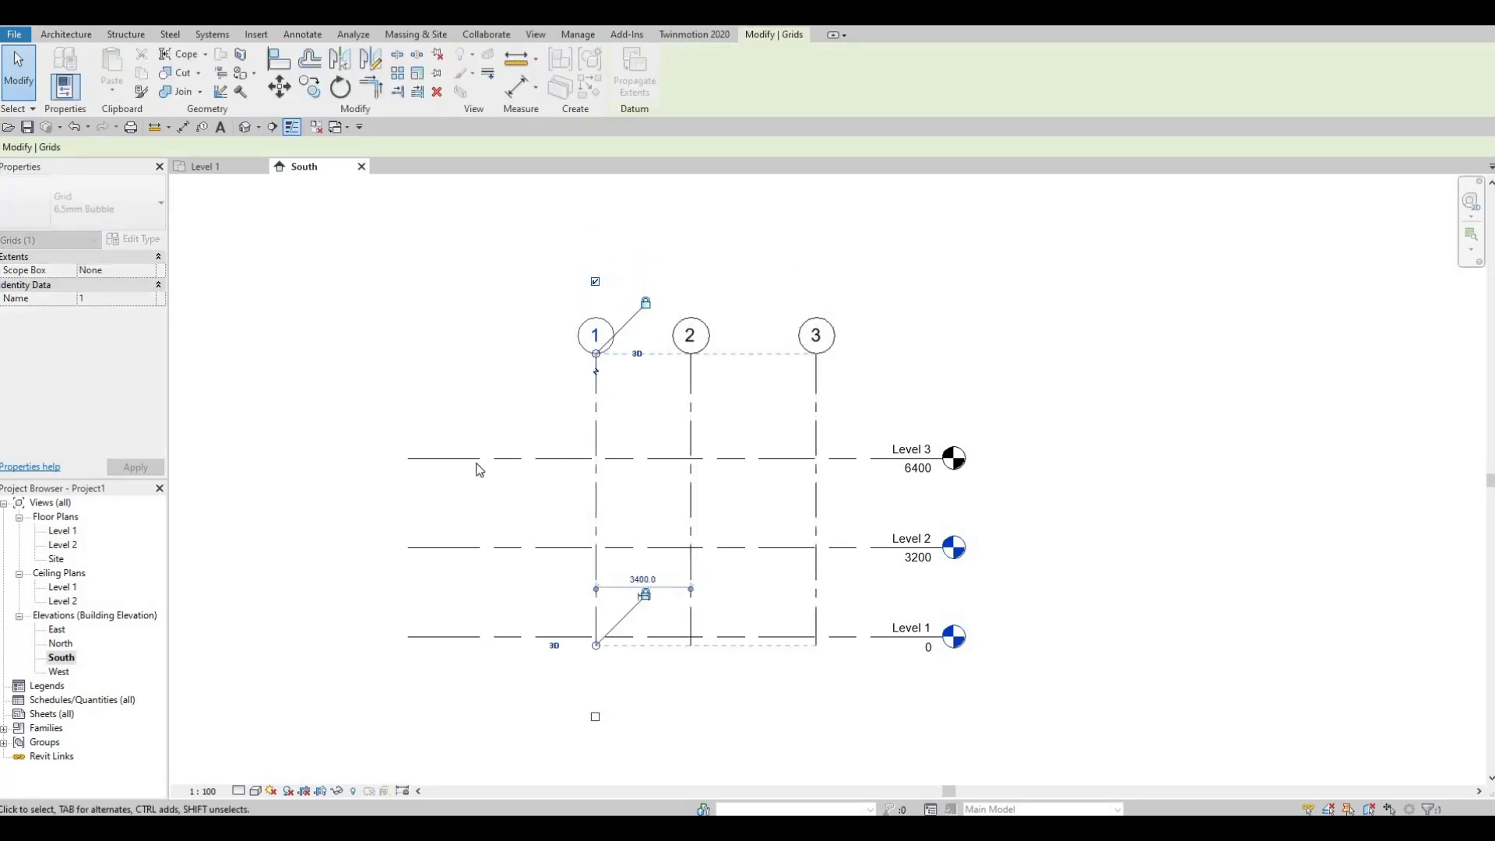
left_click(415, 460)
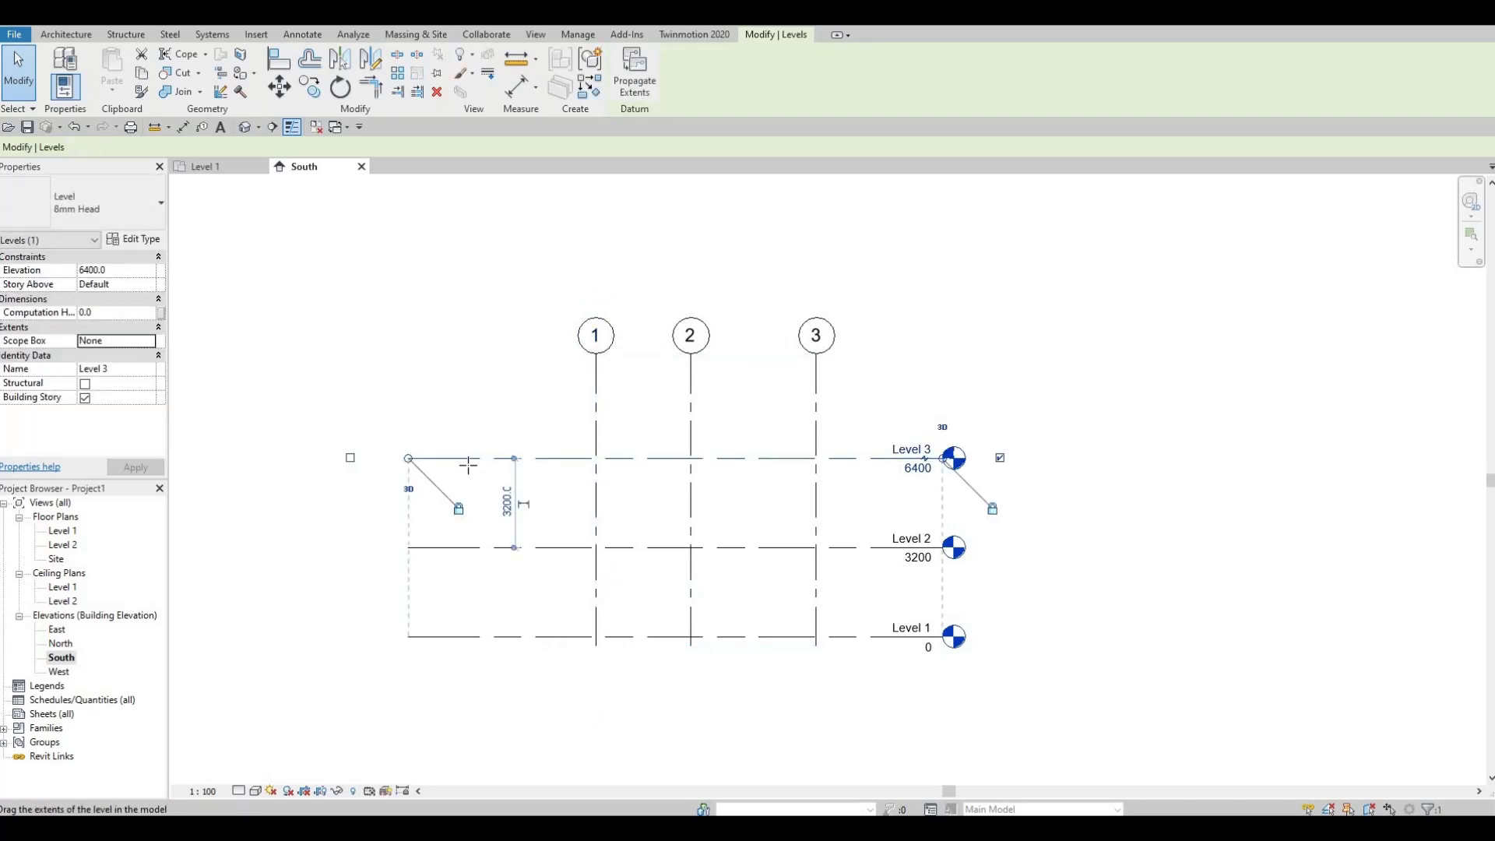
left_click_drag(451, 458, 526, 482)
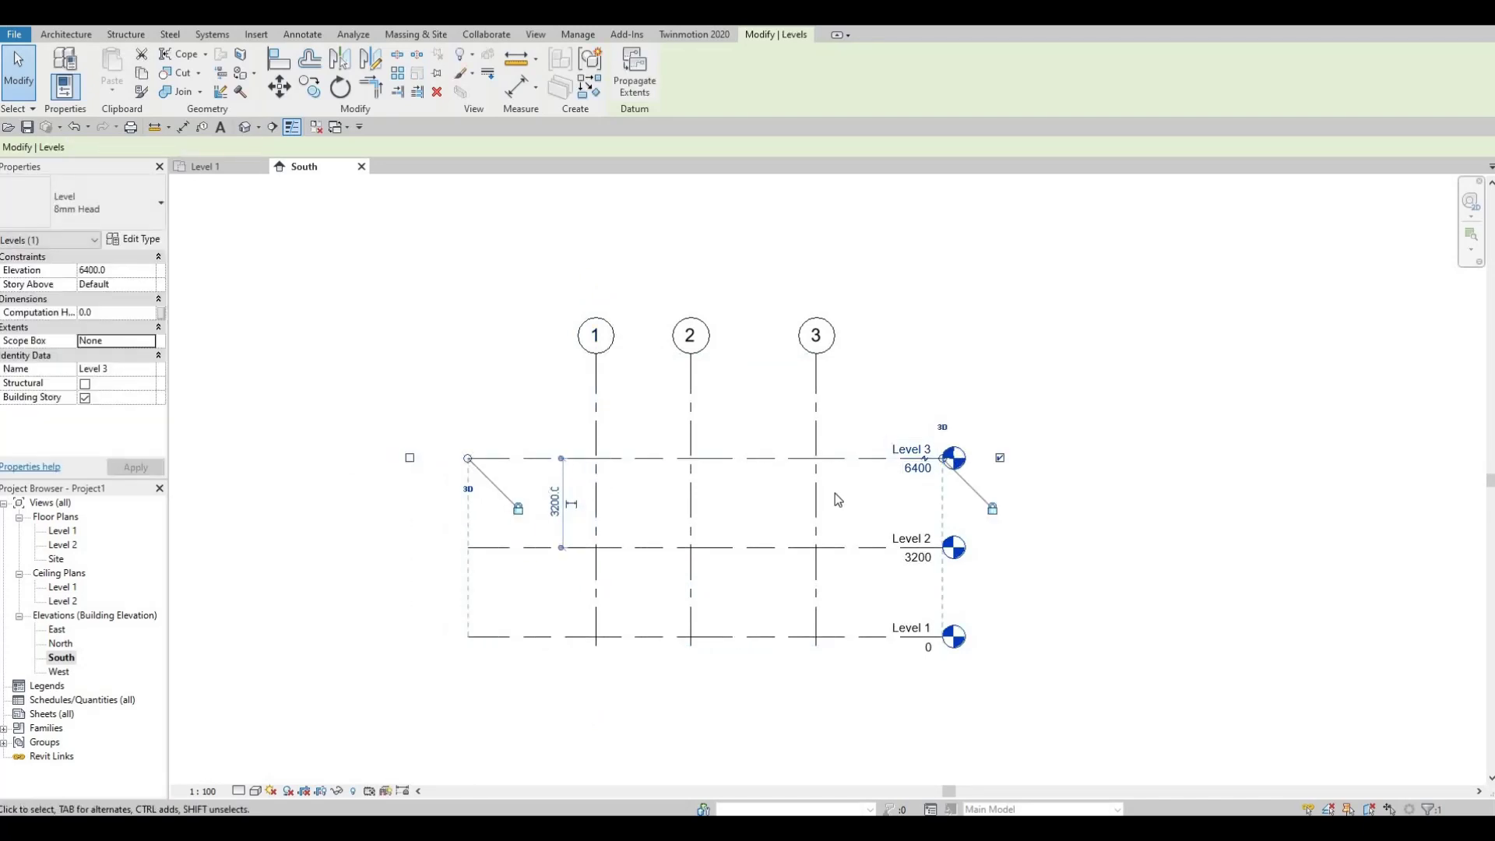
Step: Show the level head at Level 3's end near grid 1, and hide it again
left_click(410, 459)
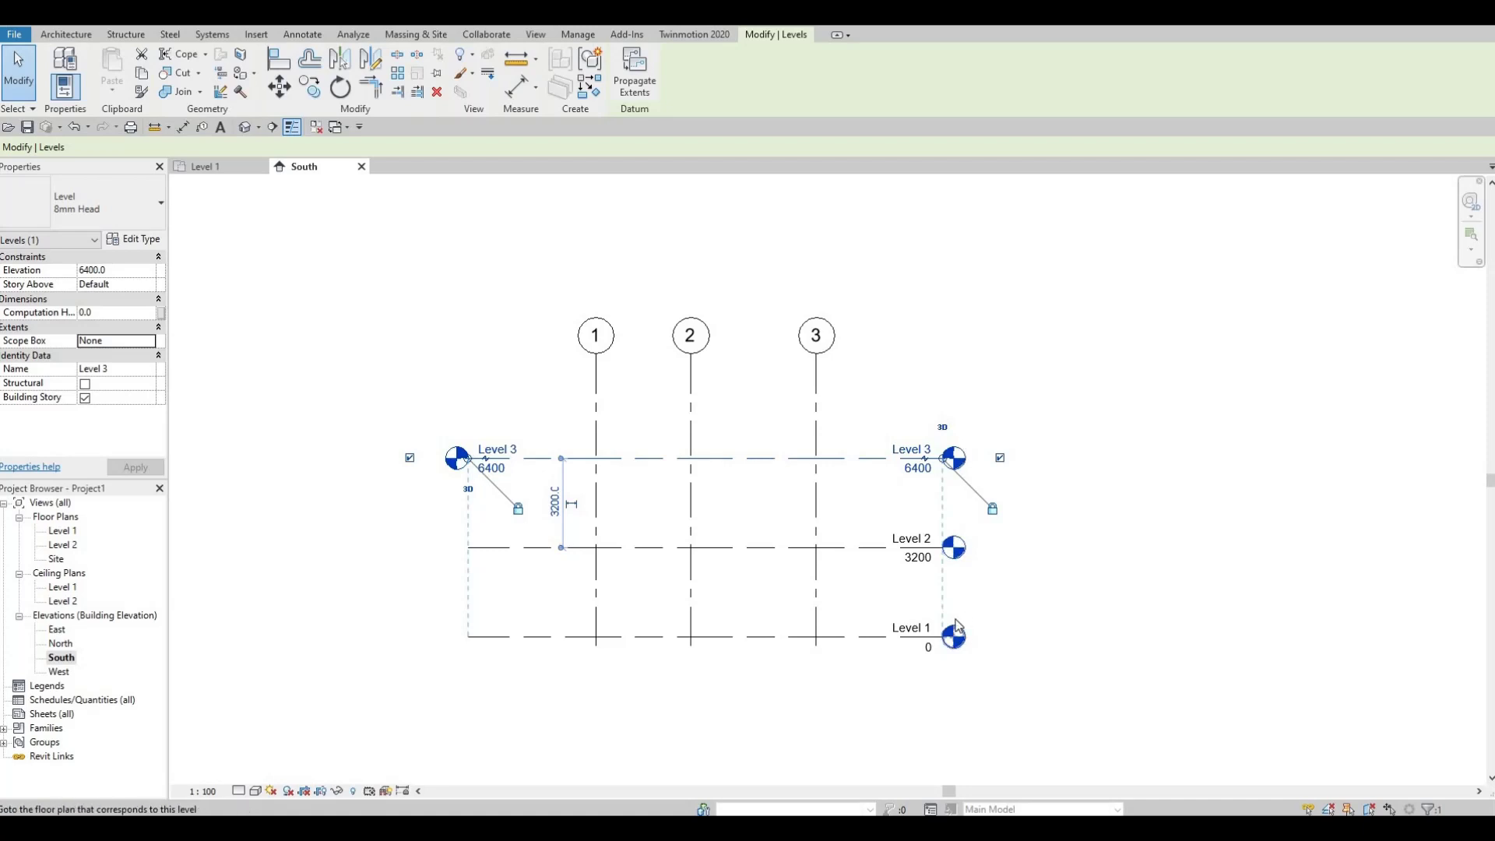
left_click(411, 459)
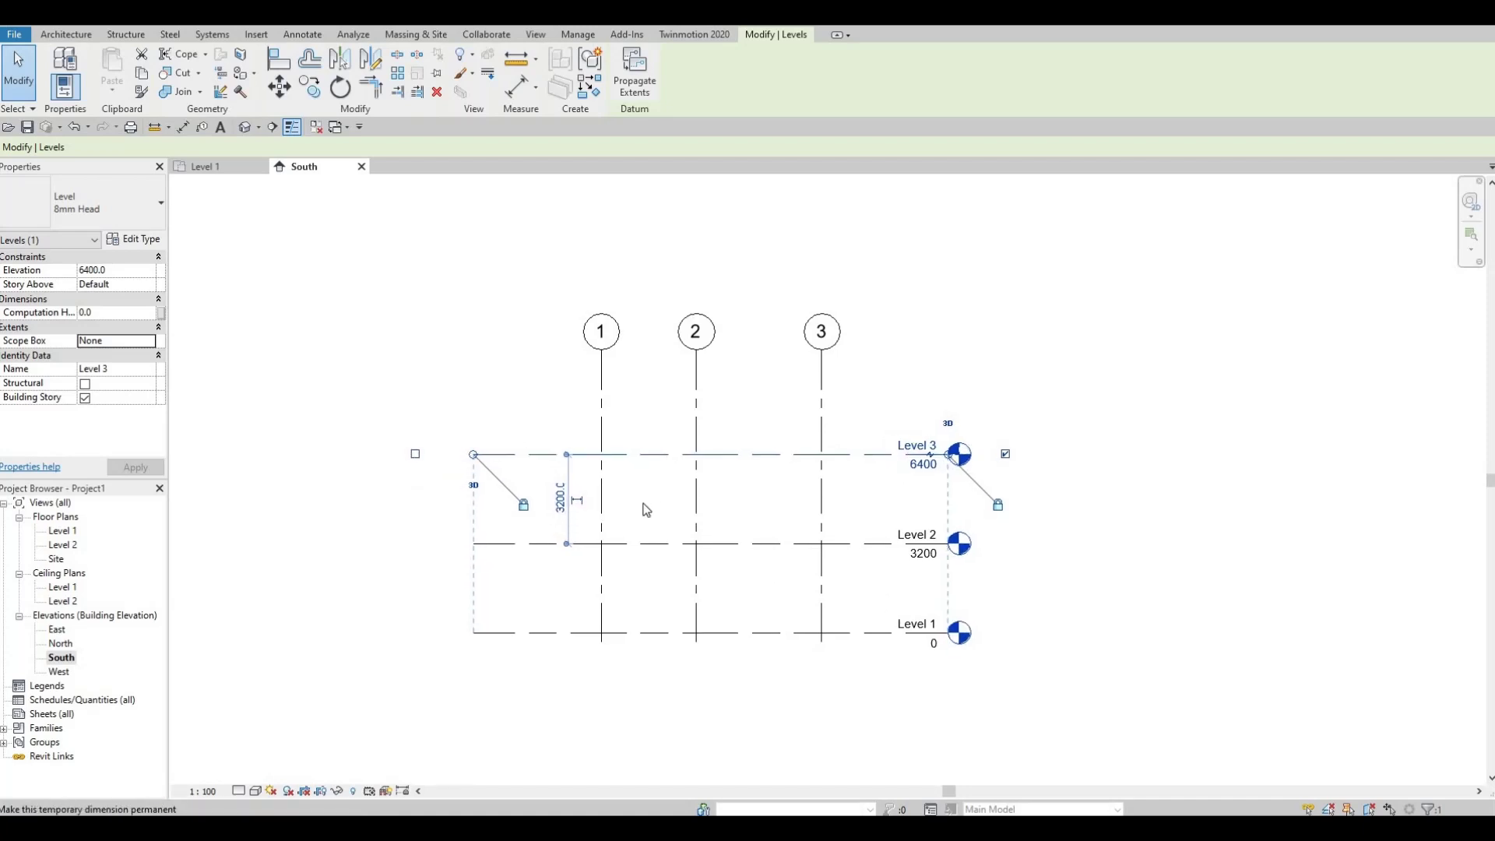
middle_click_drag(568, 502, 646, 488)
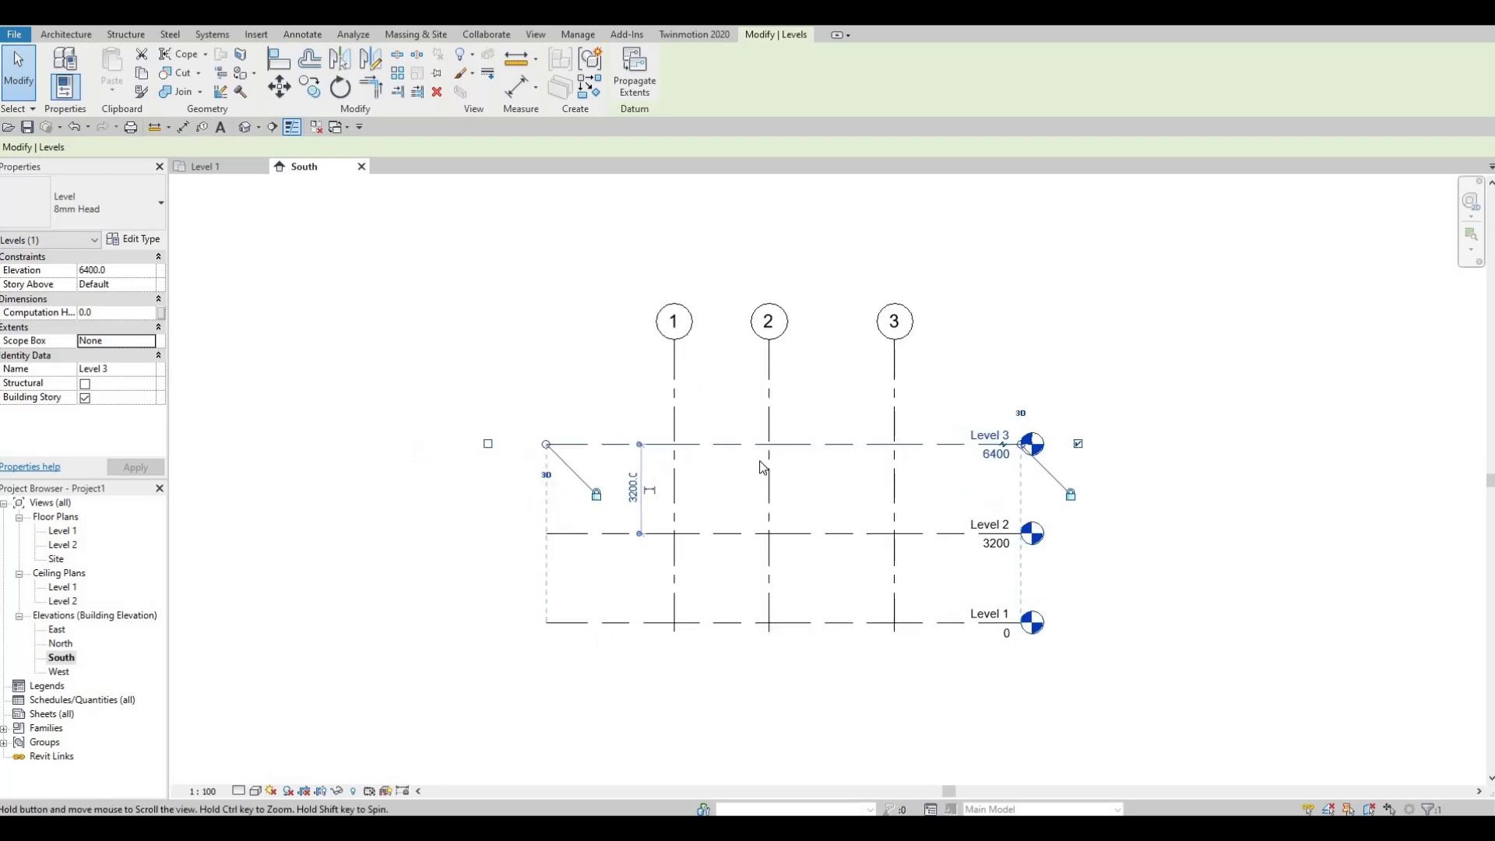
Step: Open the Level 1 floor plan, start the Wall command and duplicate the Generic - 200mm type as Exterior Wall 1
double_click(63, 532)
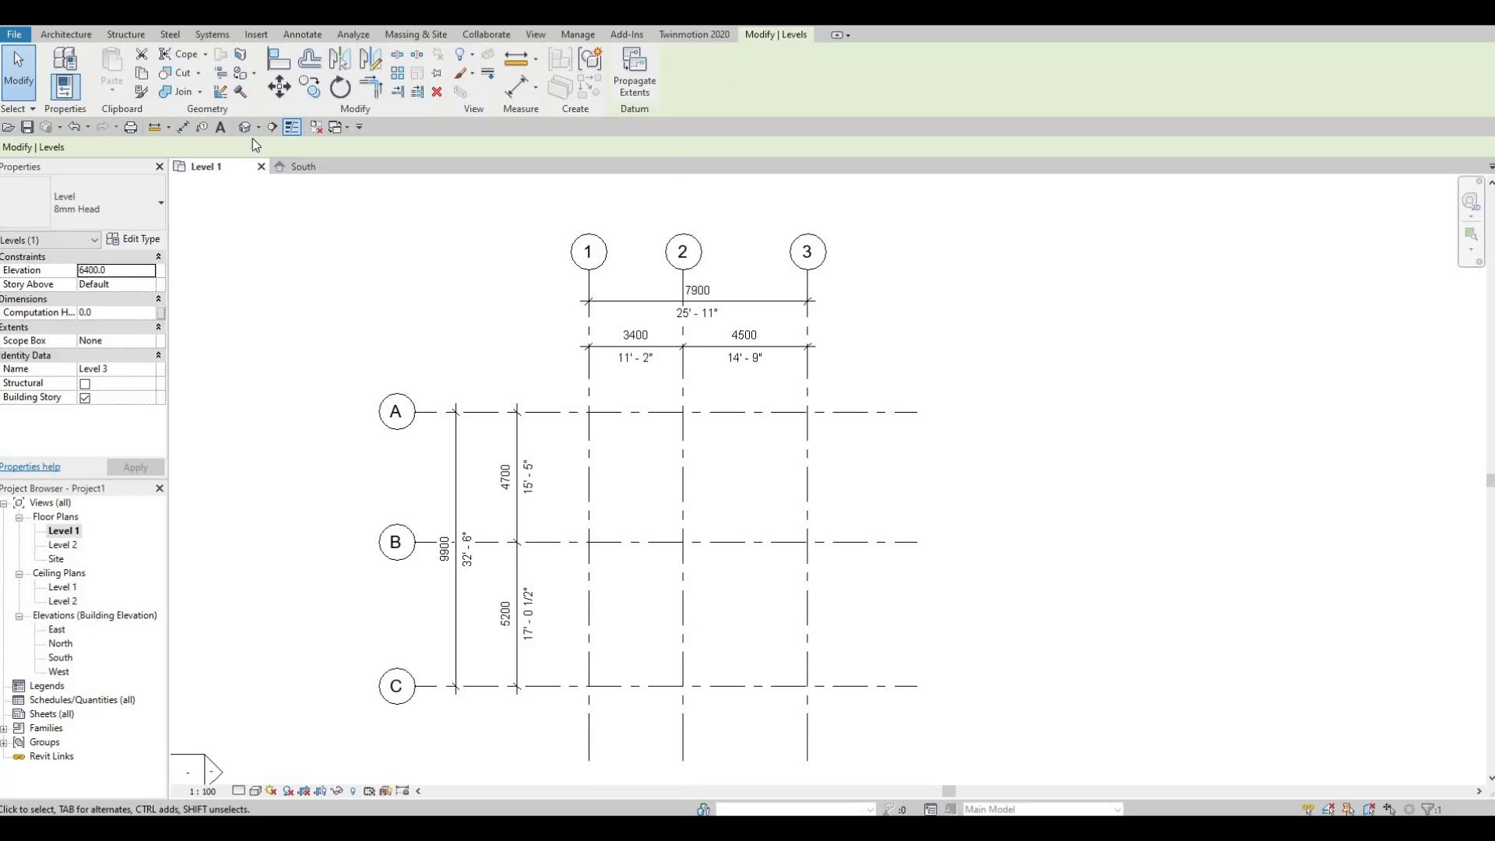
left_click(63, 38)
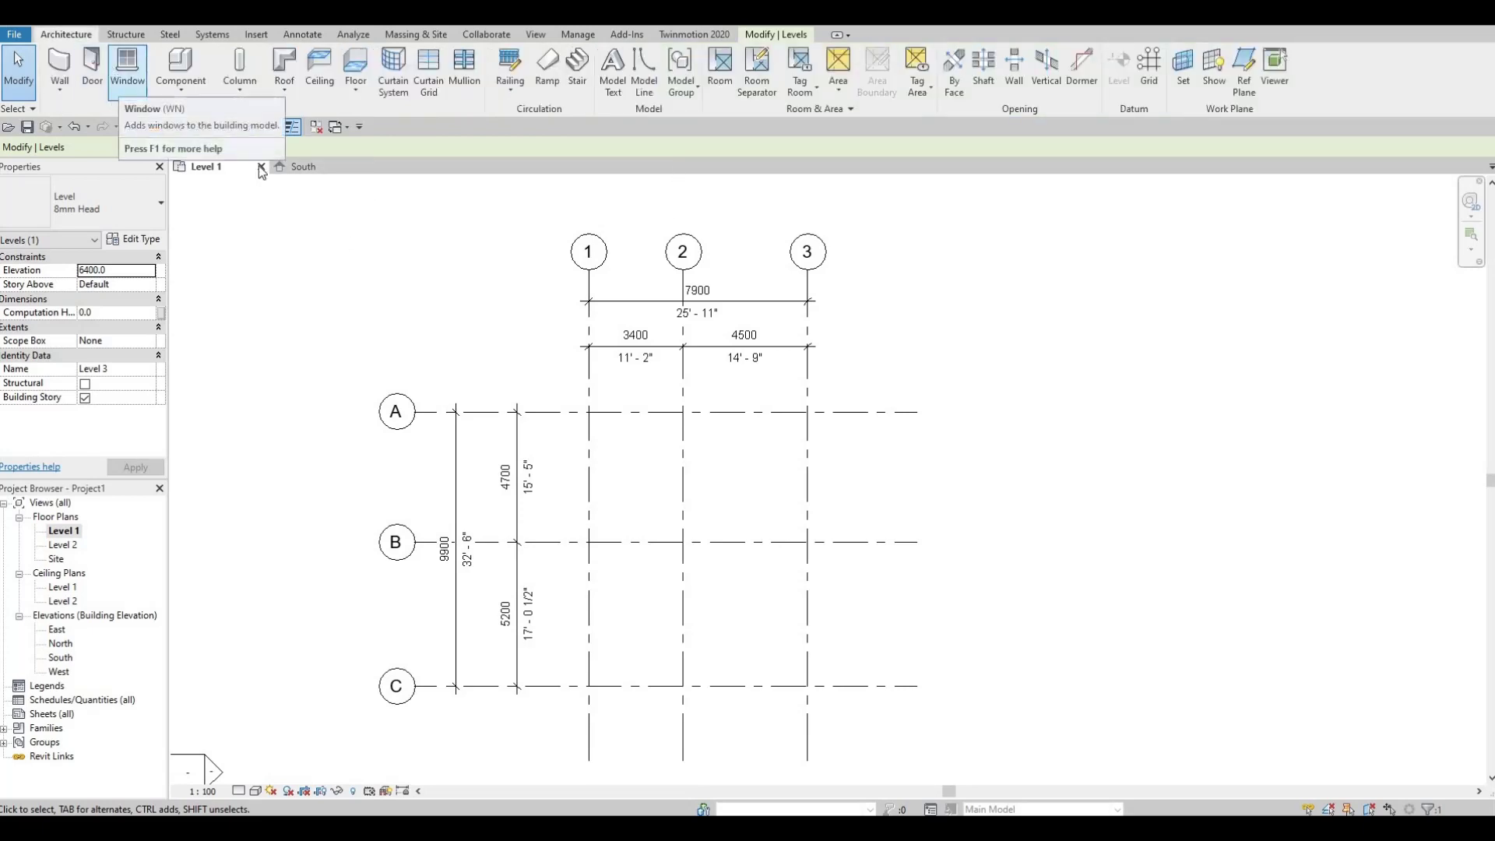
left_click(61, 64)
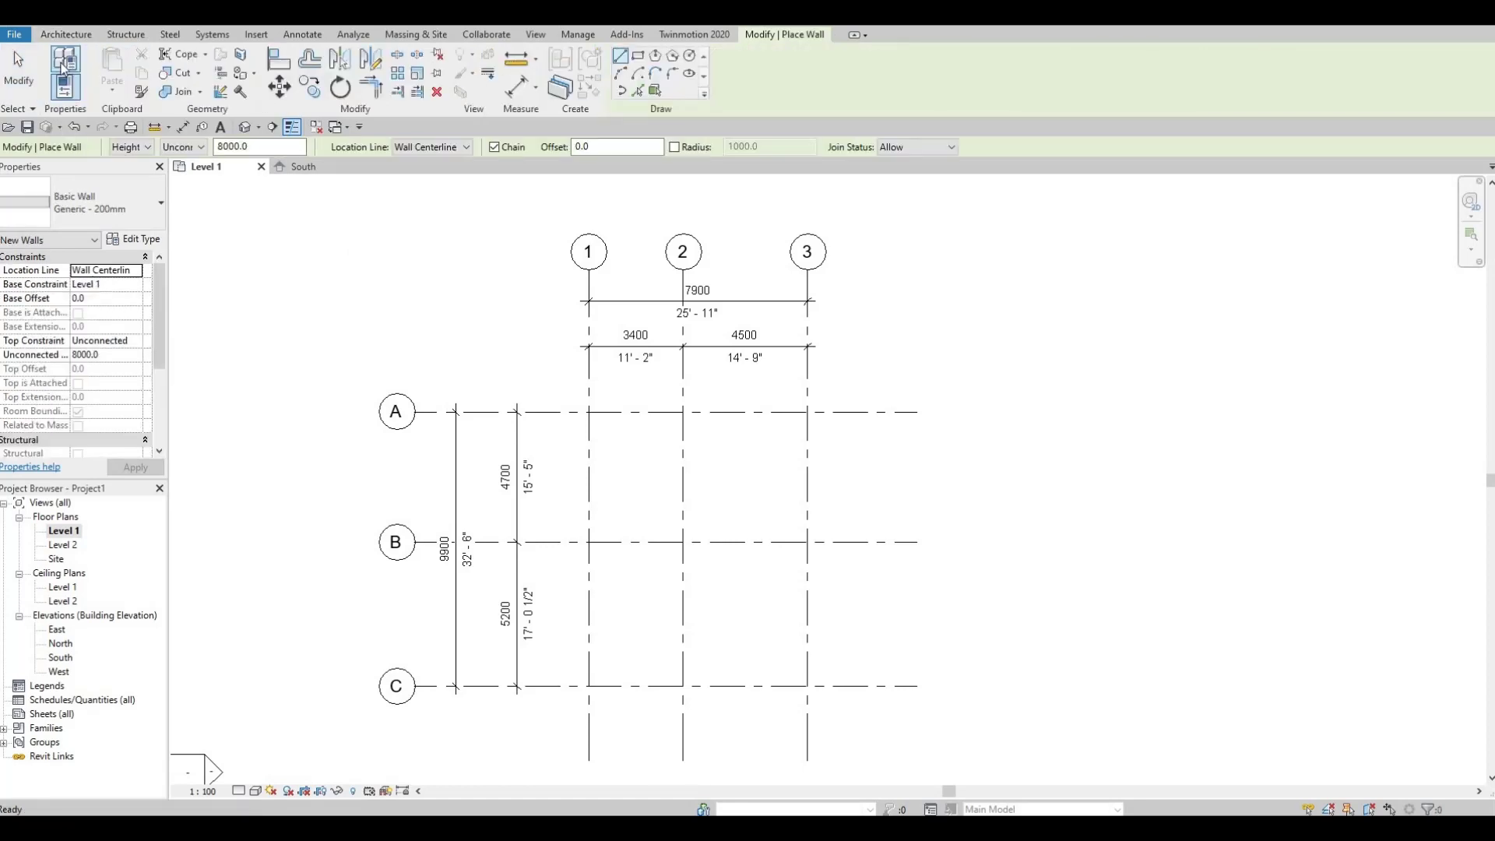
left_click(134, 239)
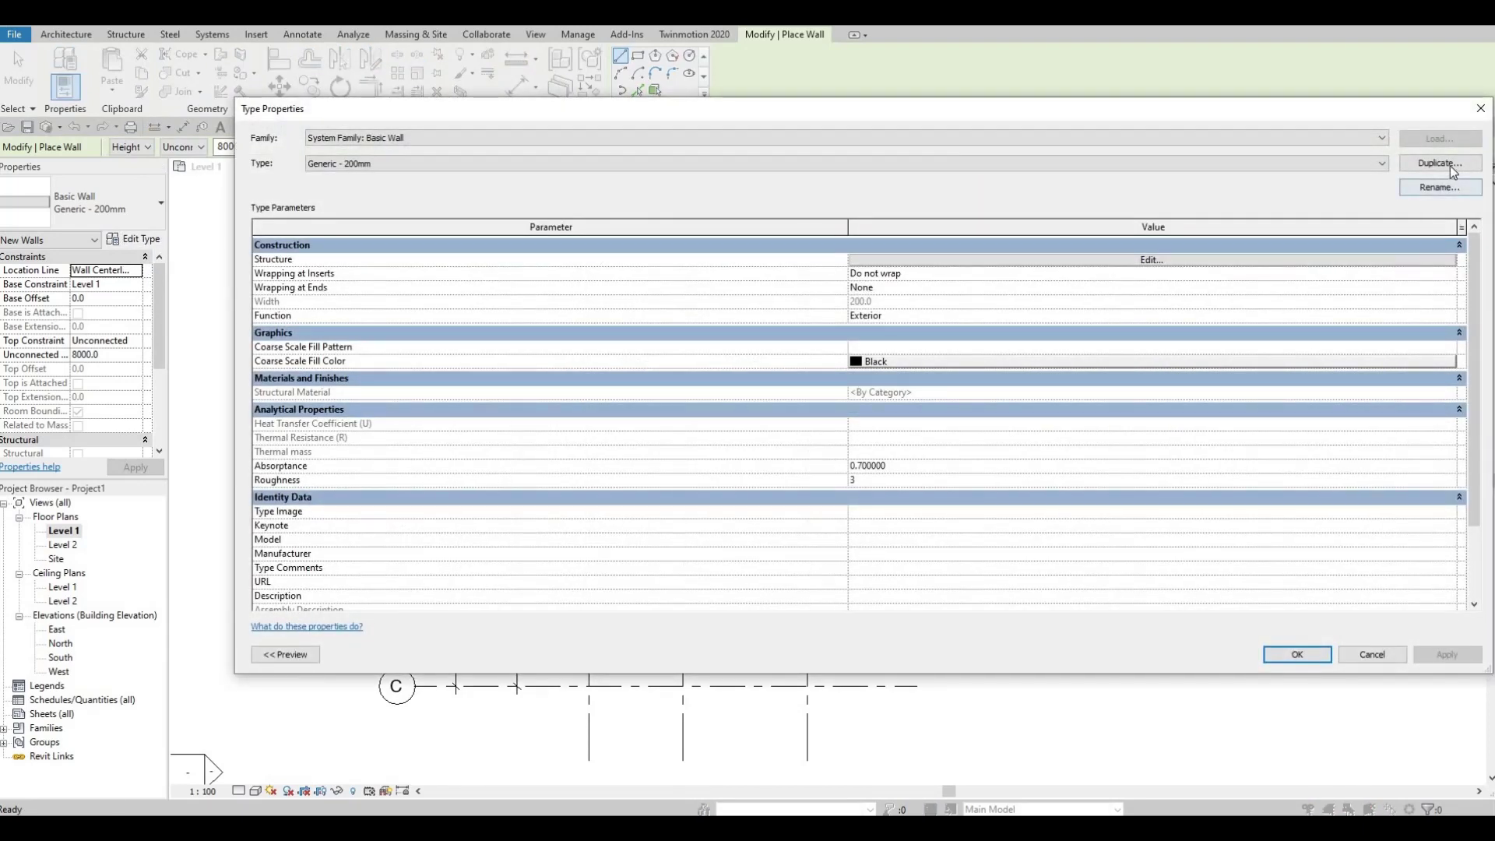
left_click(1439, 164)
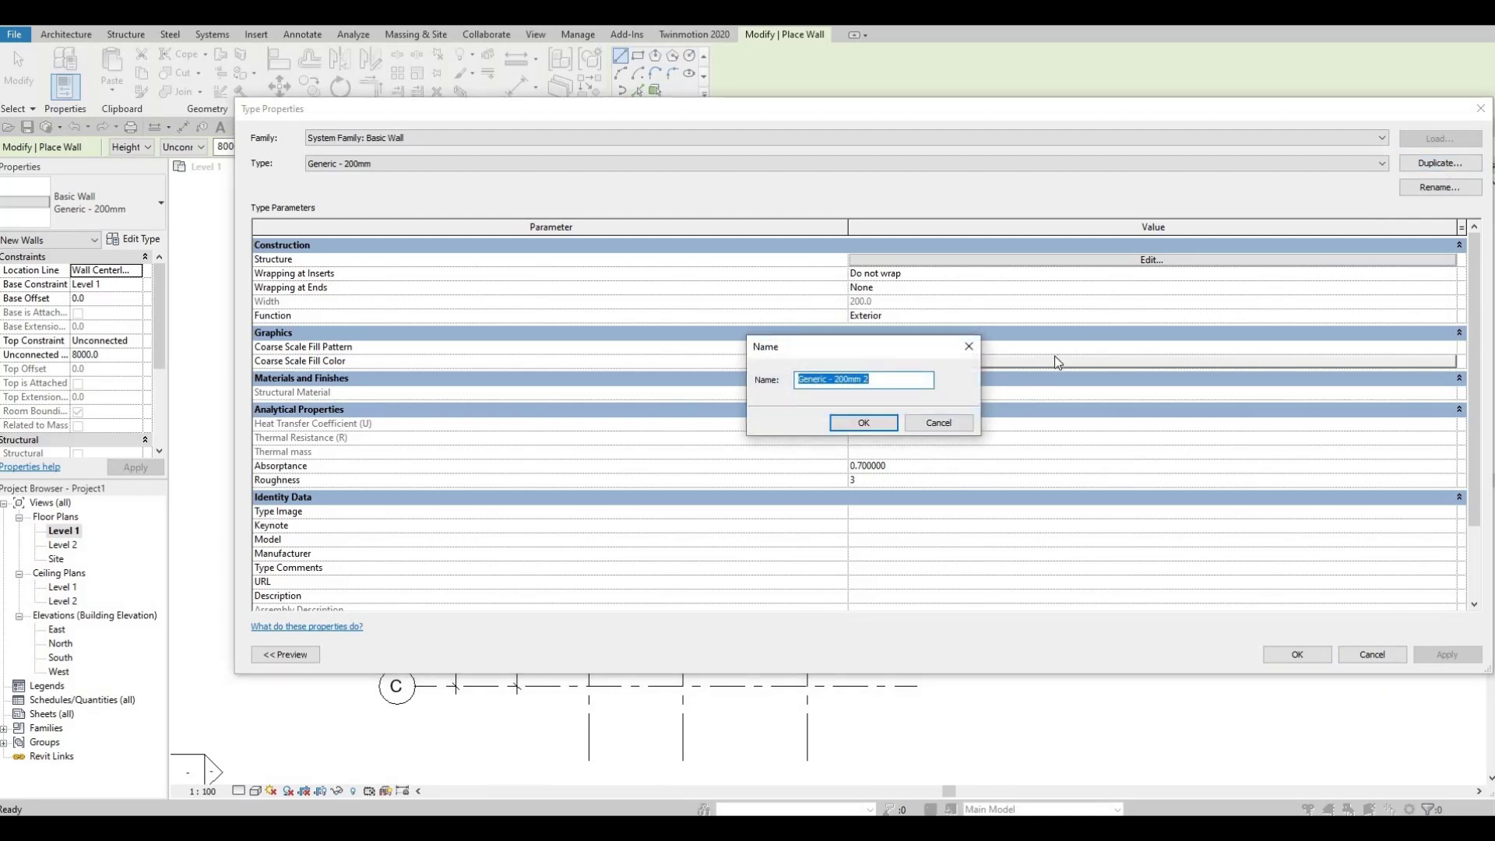
type("Ext")
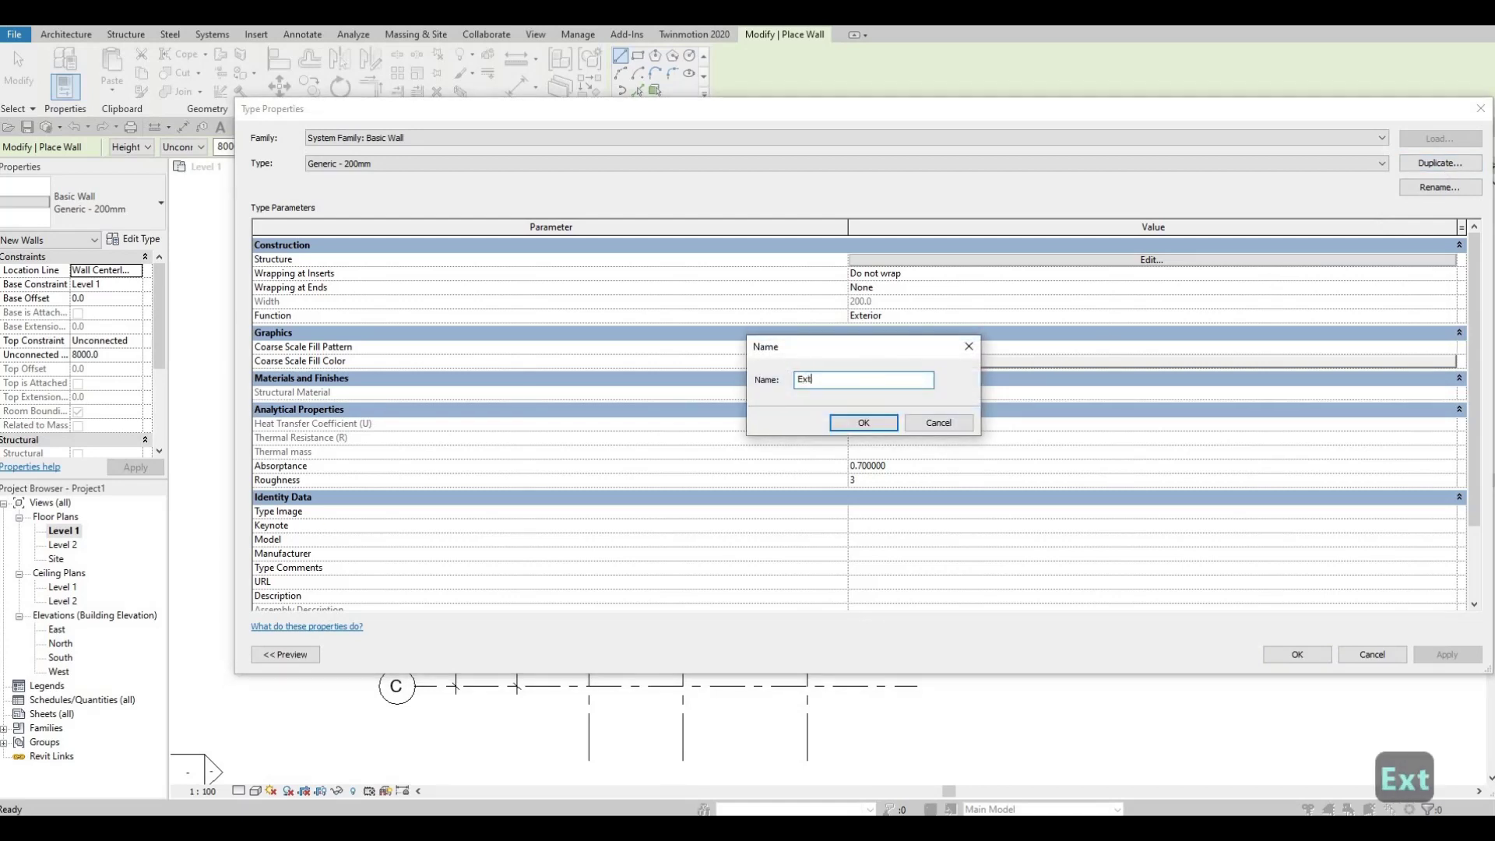
type("erior Wall 1")
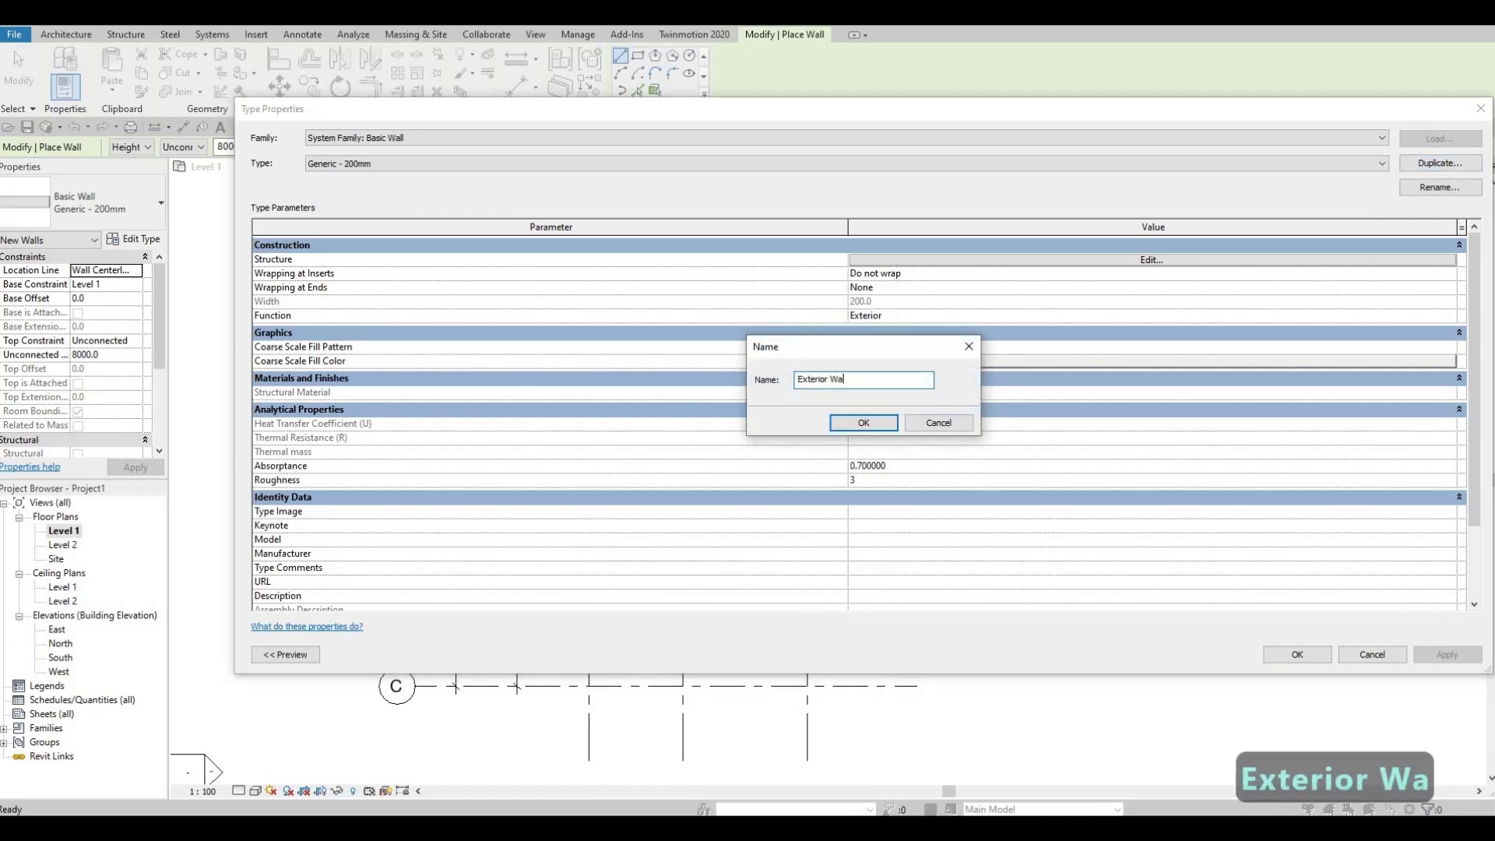
left_click(864, 425)
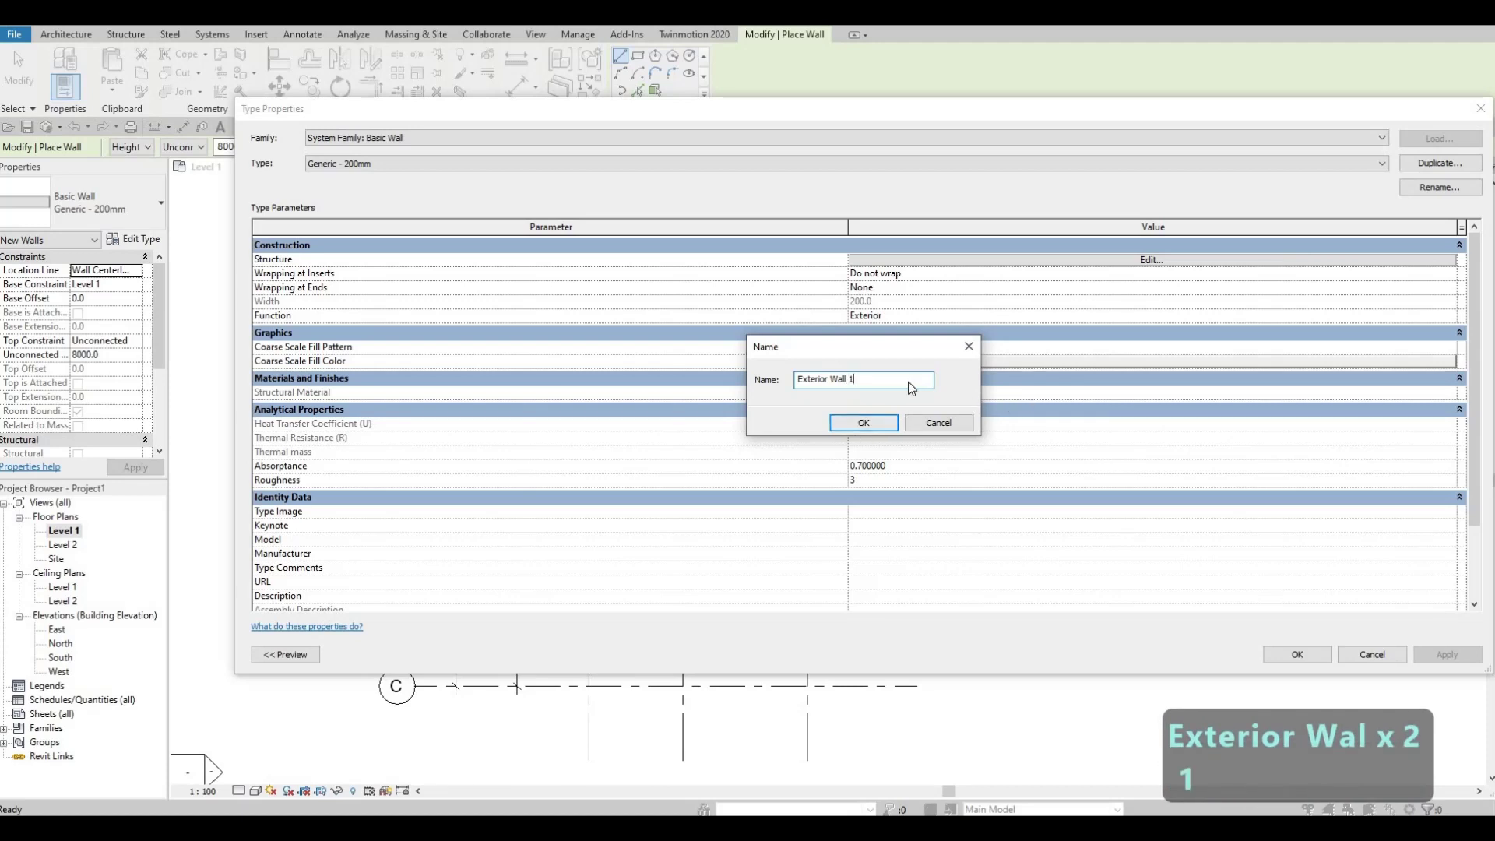
Step: Assign the Clad - White material to the structure layer of Exterior Wall 1 and accept the type changes
left_click(1003, 260)
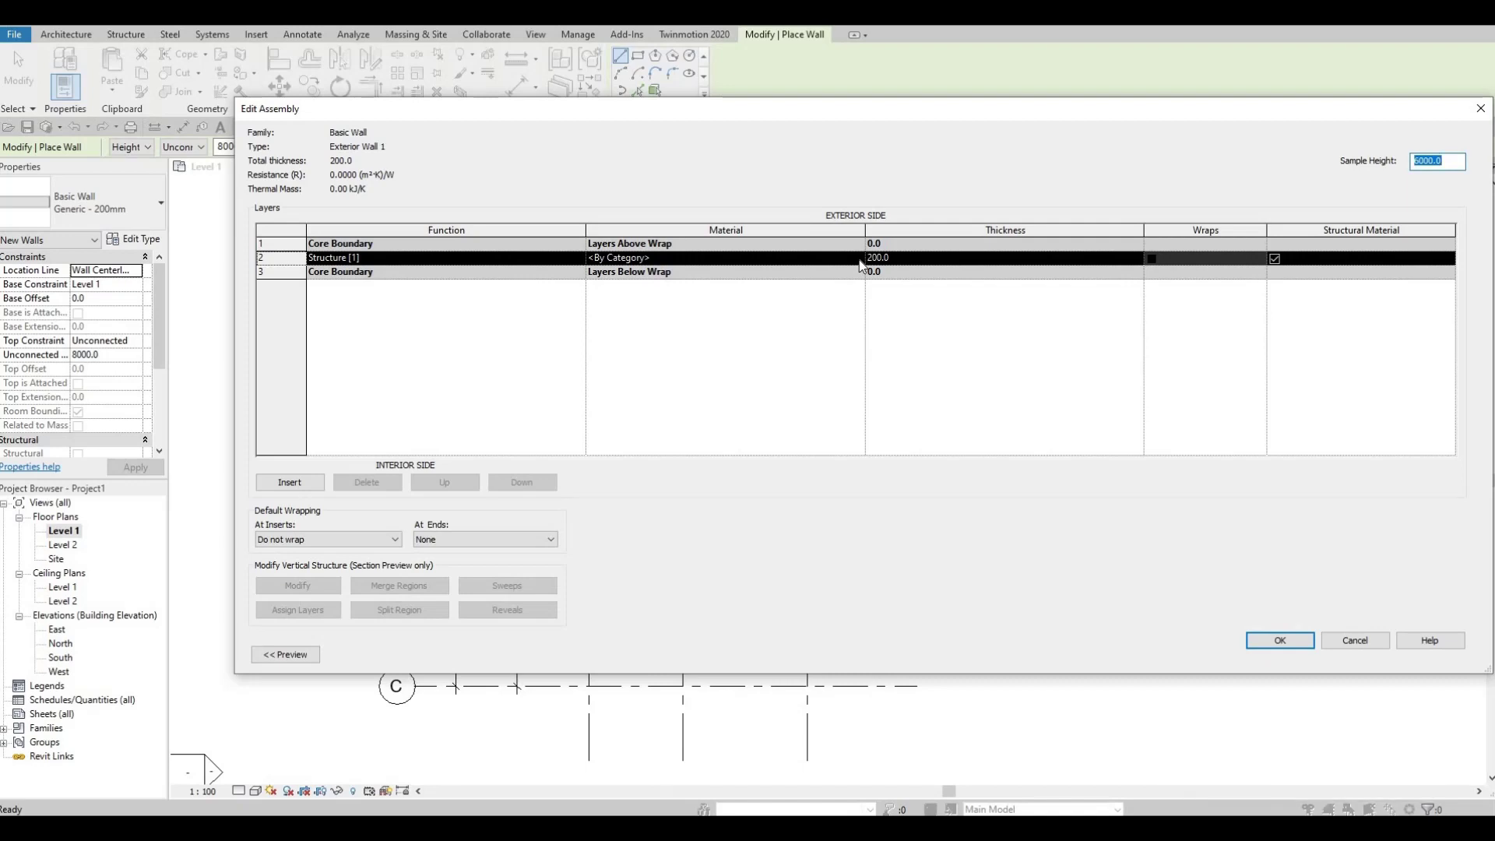
left_click(858, 258)
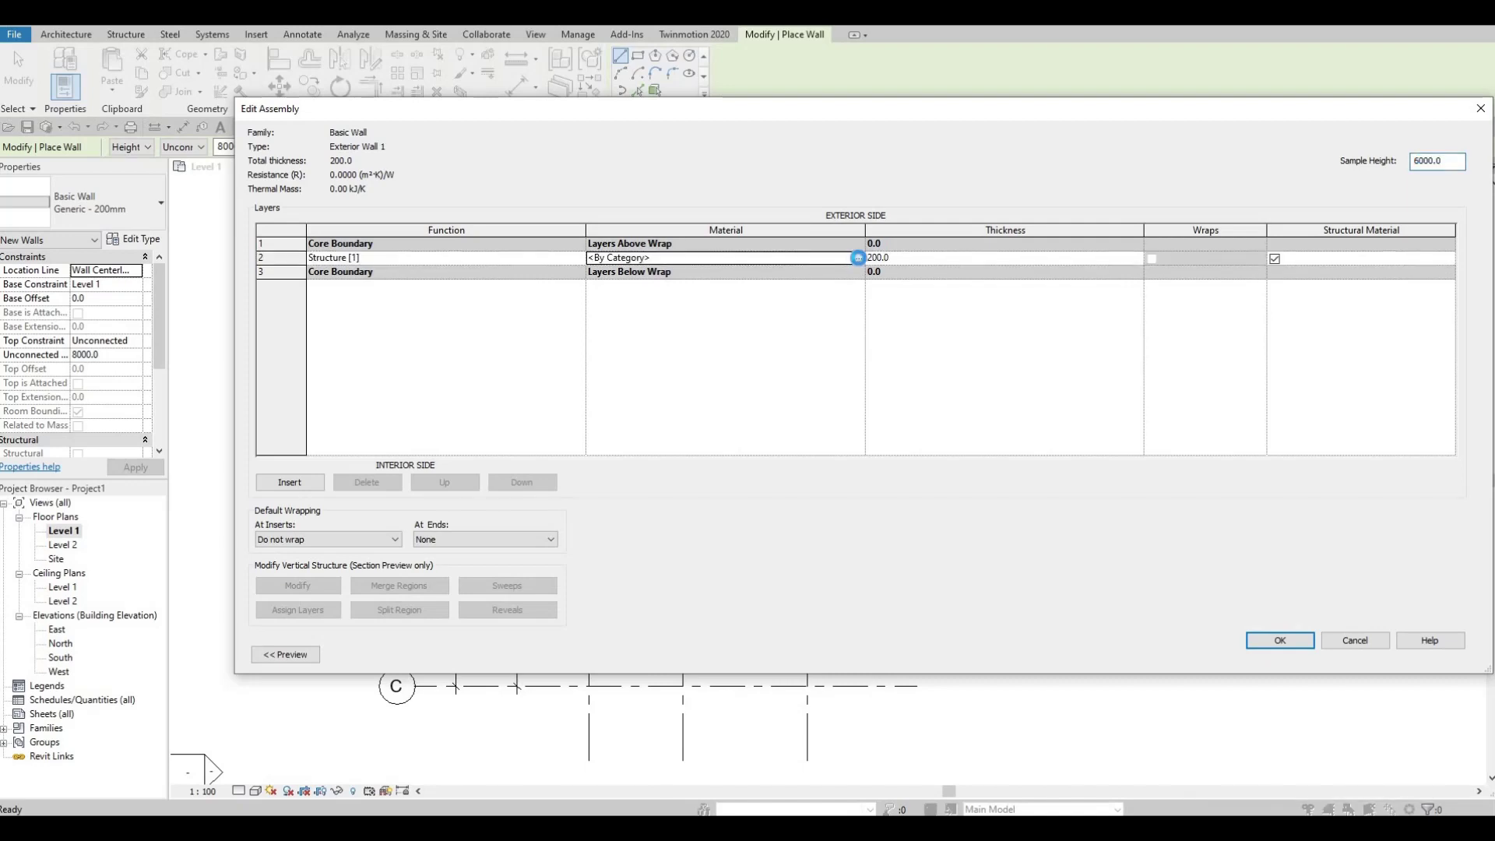
left_click(858, 258)
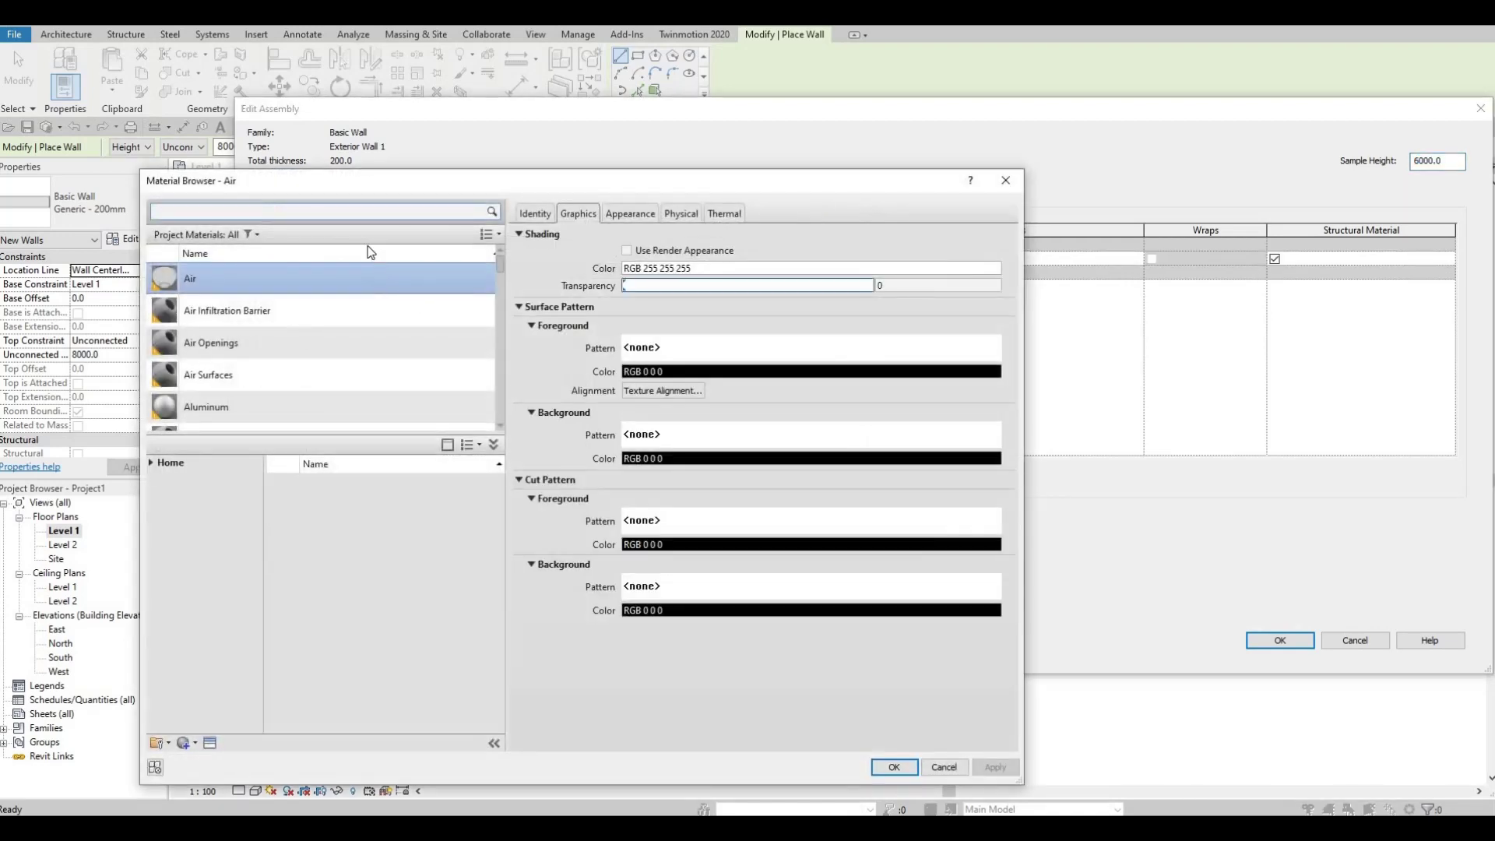
left_click(361, 211)
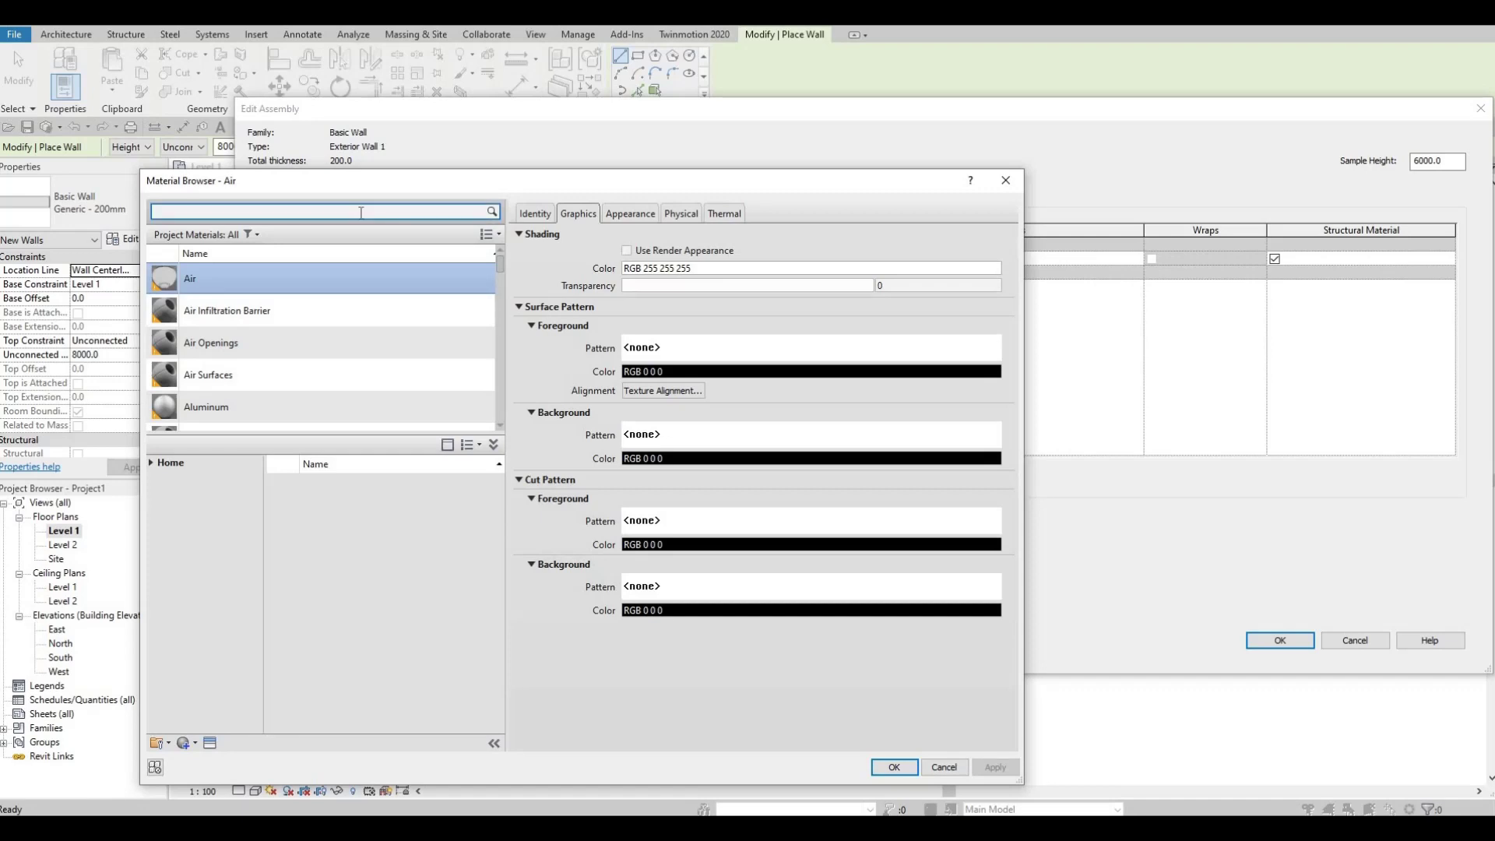
type("white")
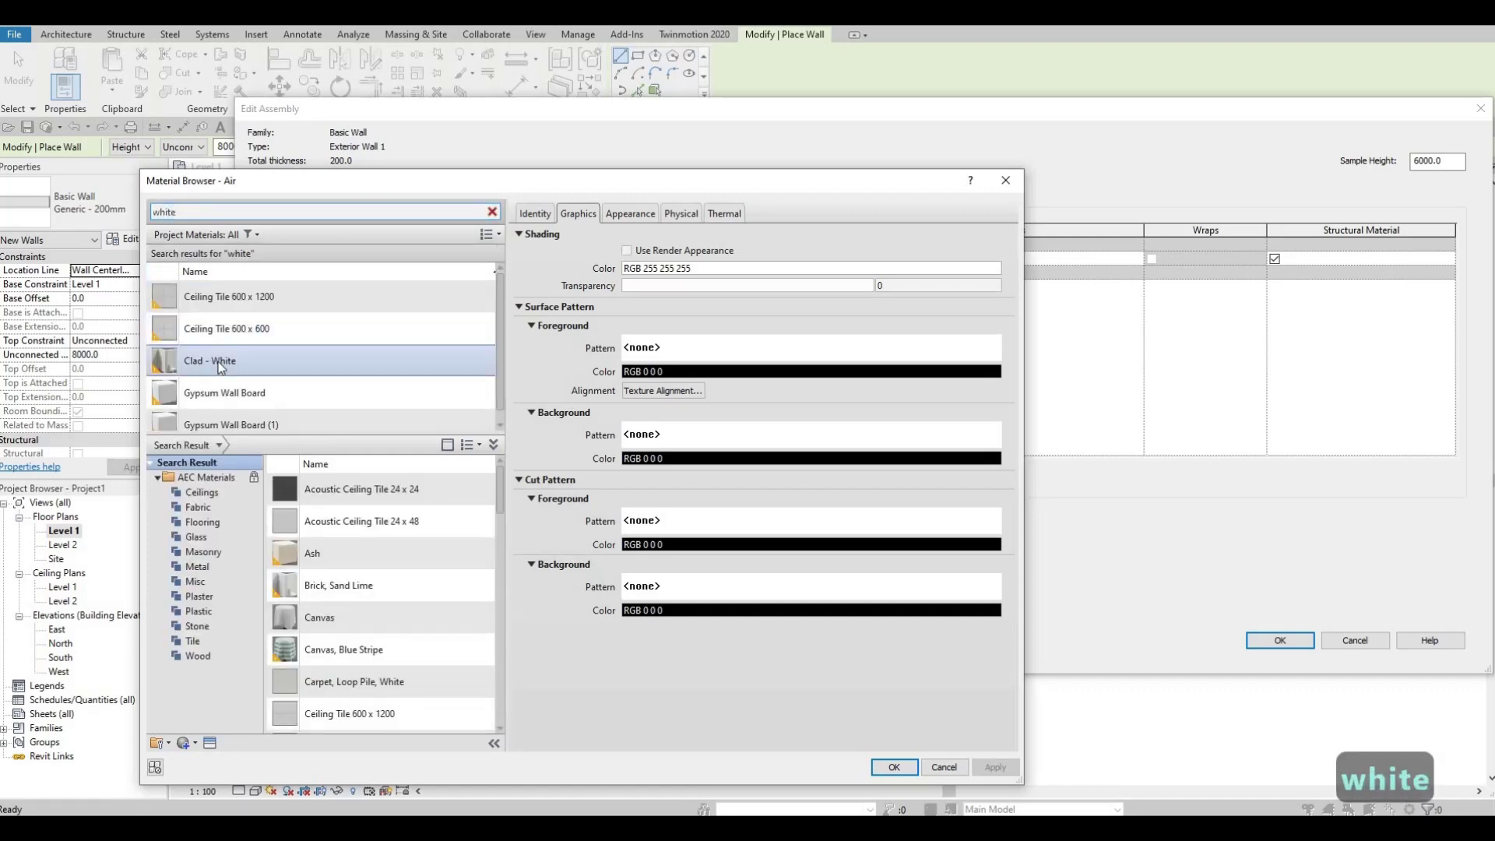
left_click(240, 362)
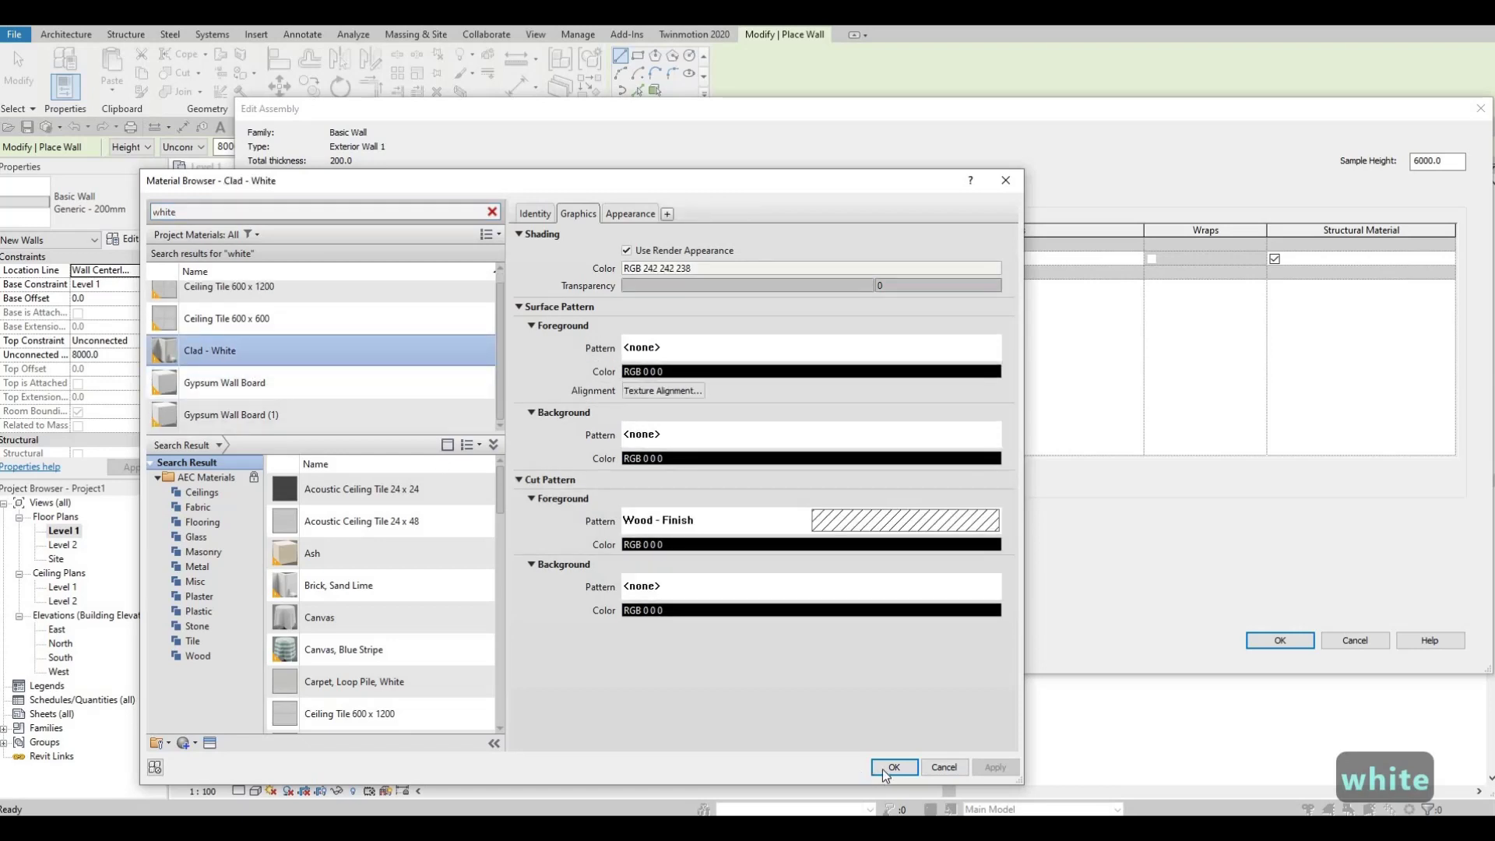
left_click(887, 768)
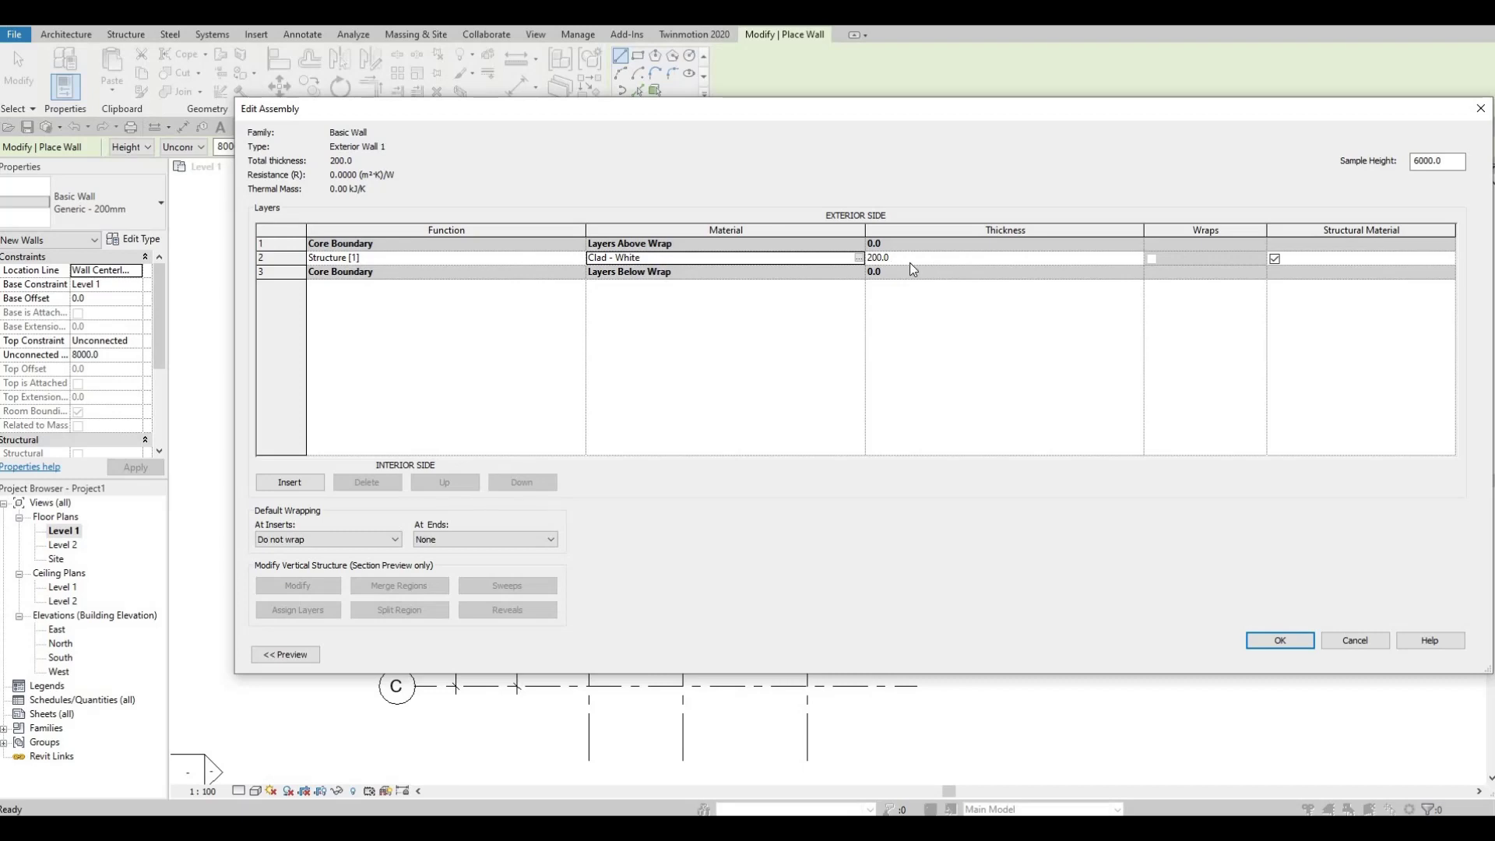
left_click(1269, 644)
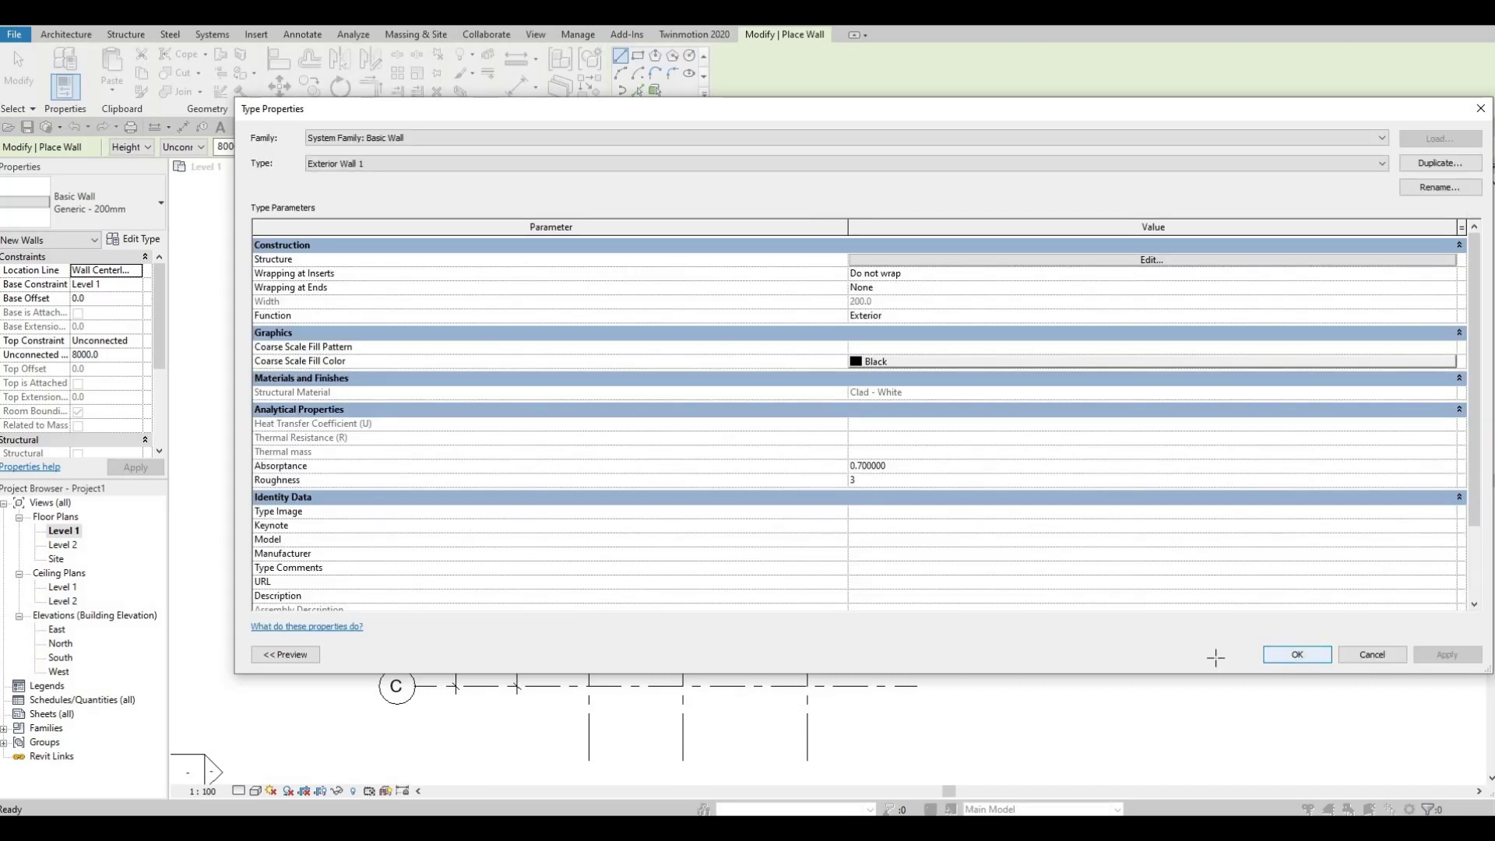
key("Return")
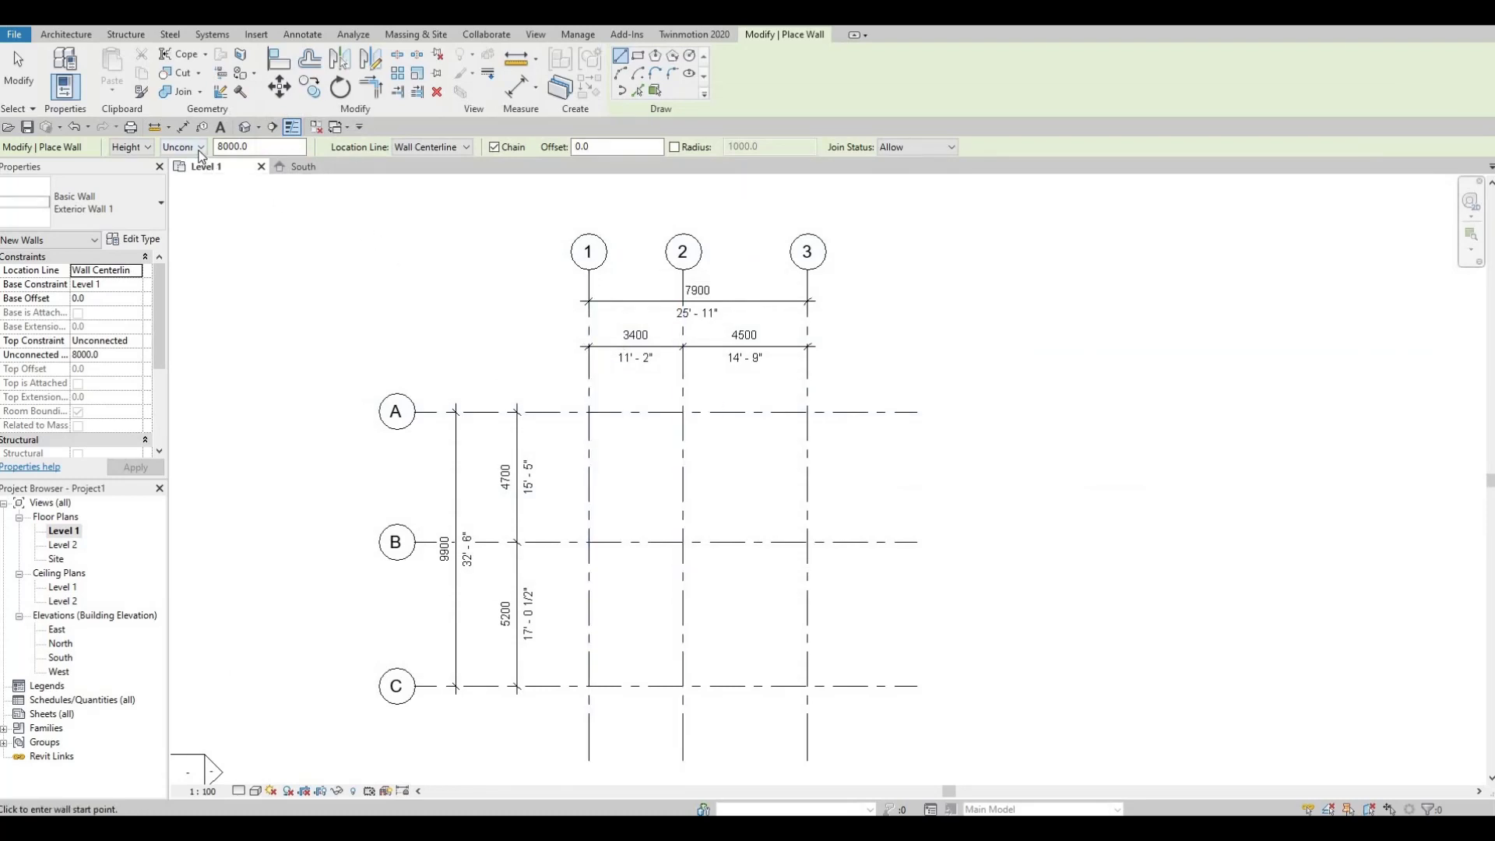
Step: Set the wall height up to Level 2 and draw a rectangle of Exterior Wall 1 walls from grid intersection 1-A to 3-C
left_click(201, 148)
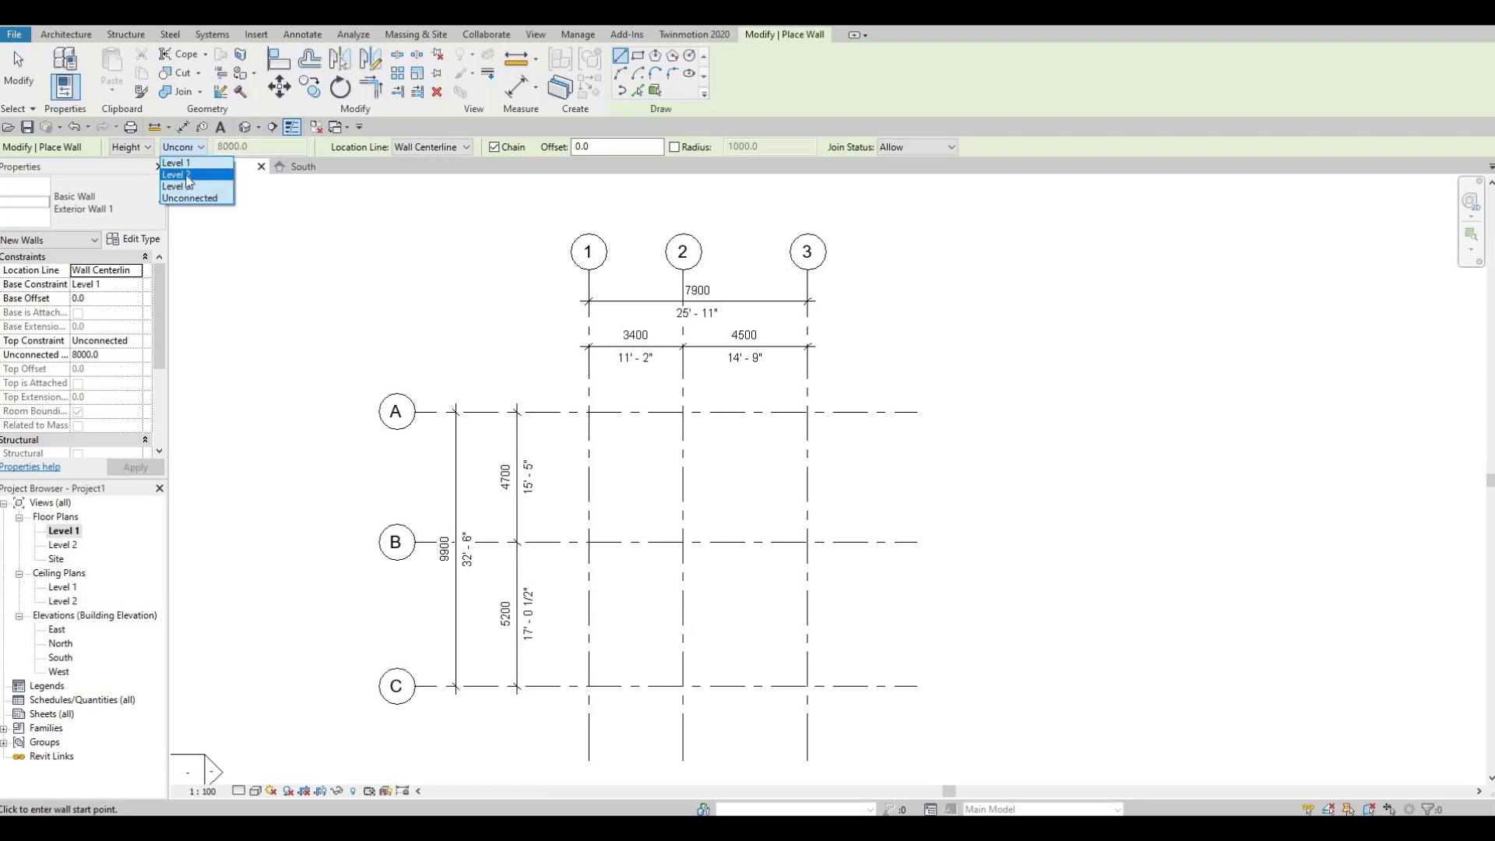
left_click(216, 222)
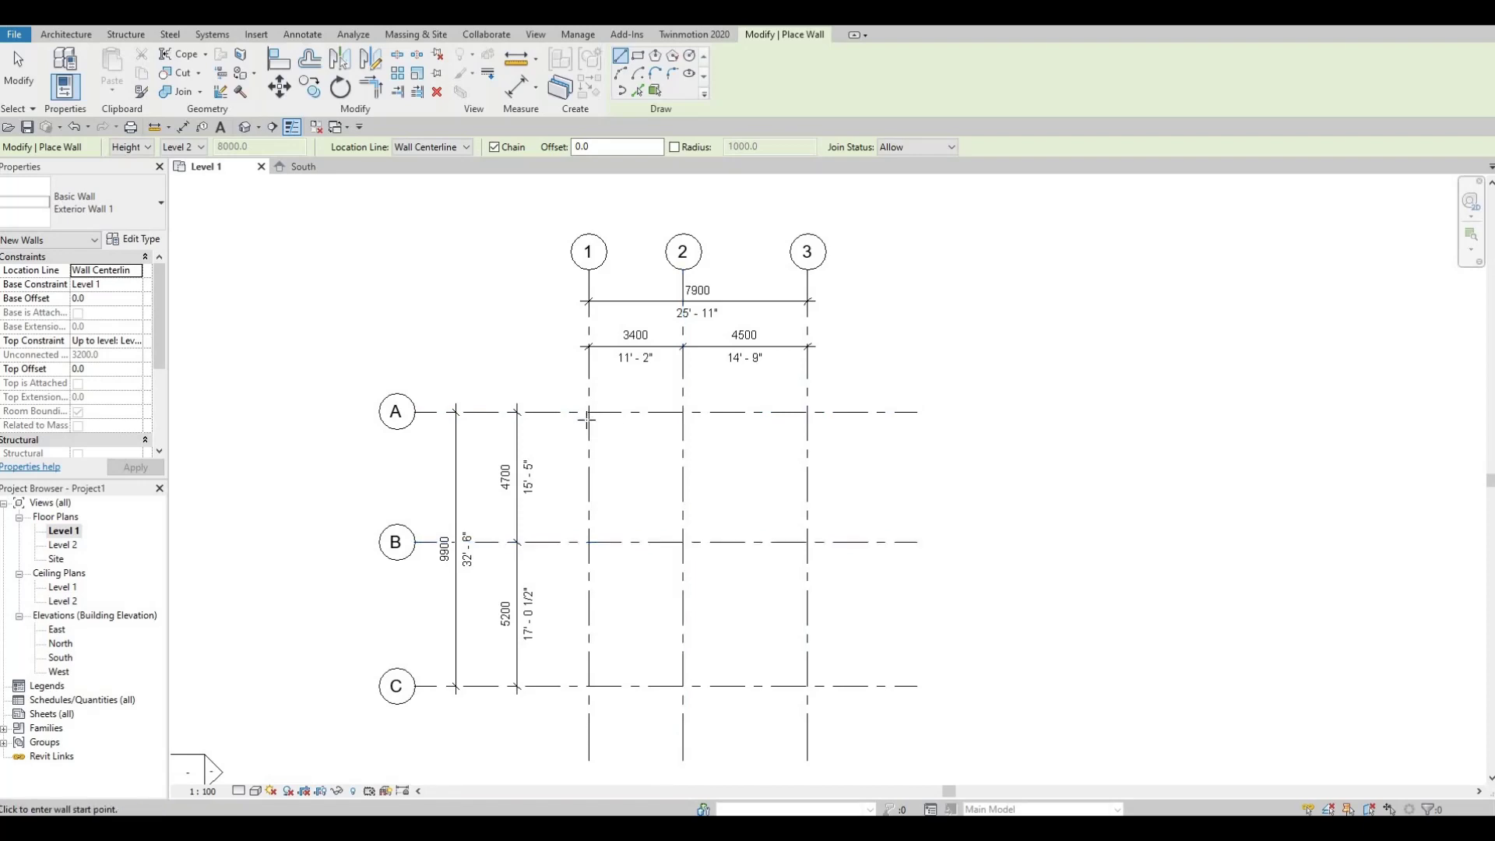
left_click(640, 57)
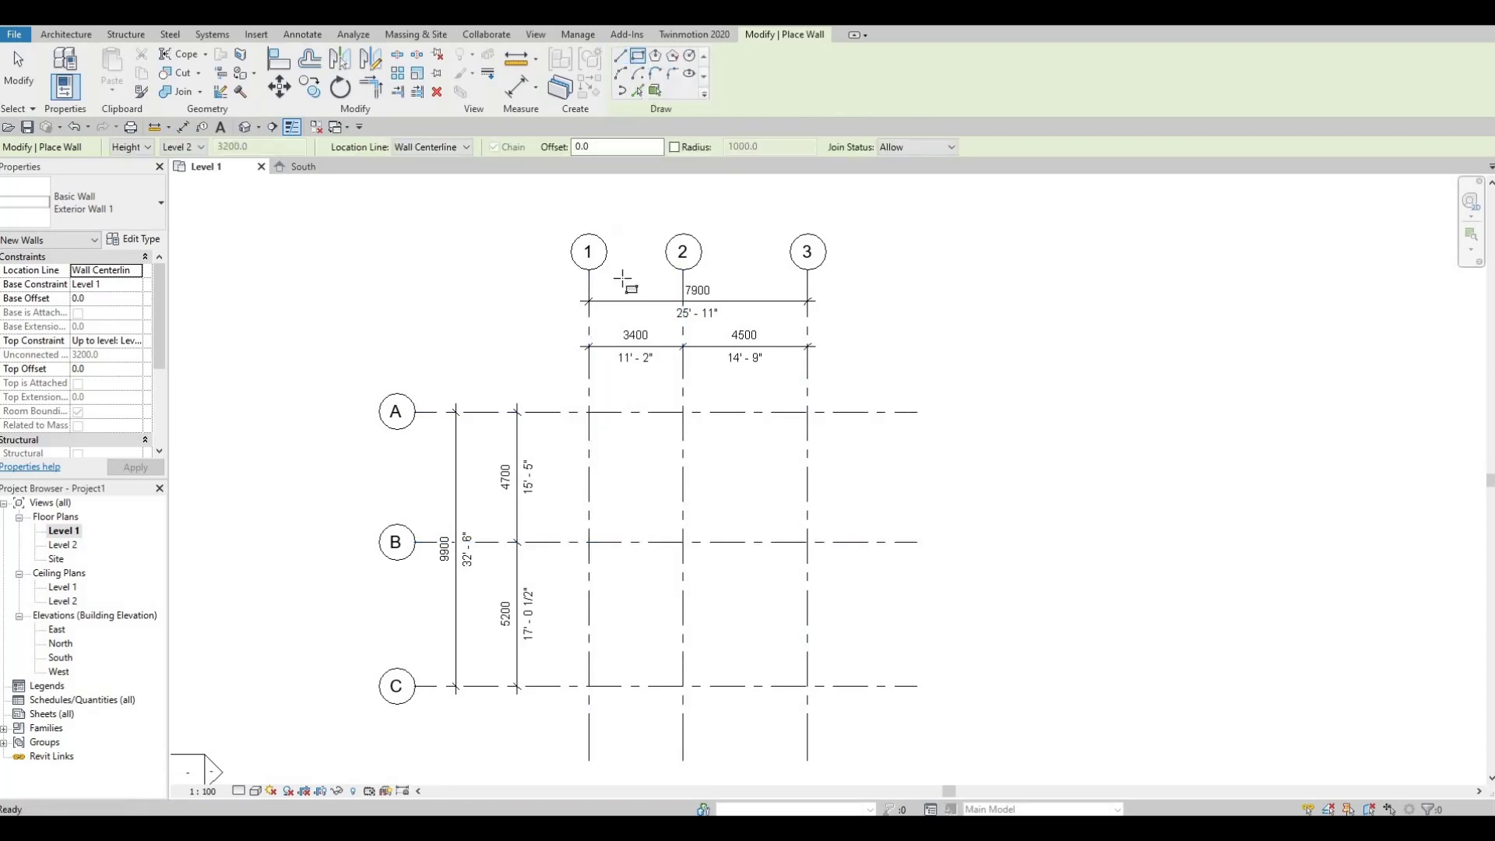
left_click(590, 412)
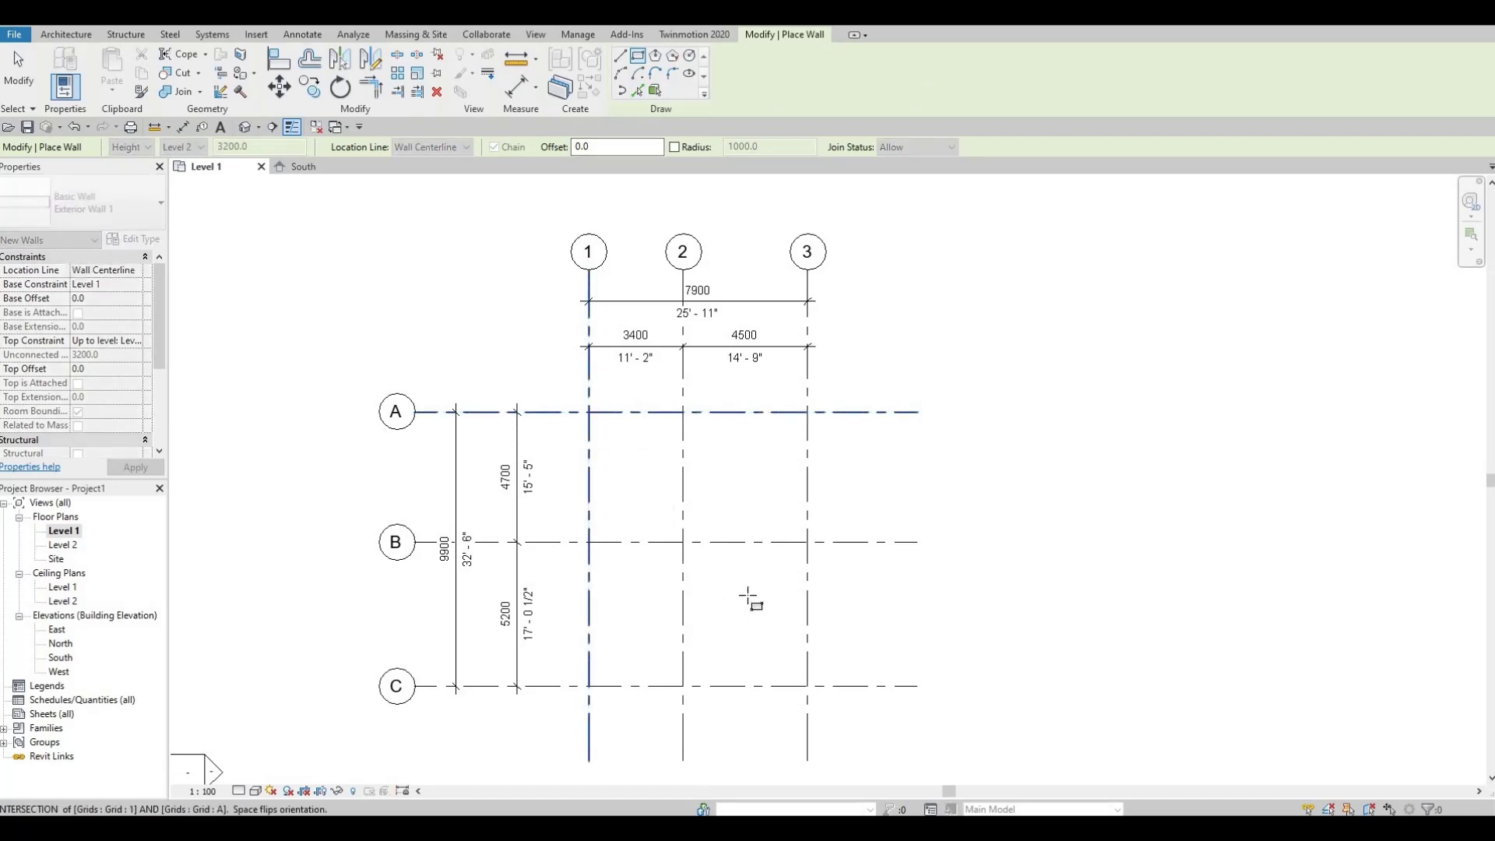
left_click(807, 685)
middle_click_drag(743, 534, 728, 463)
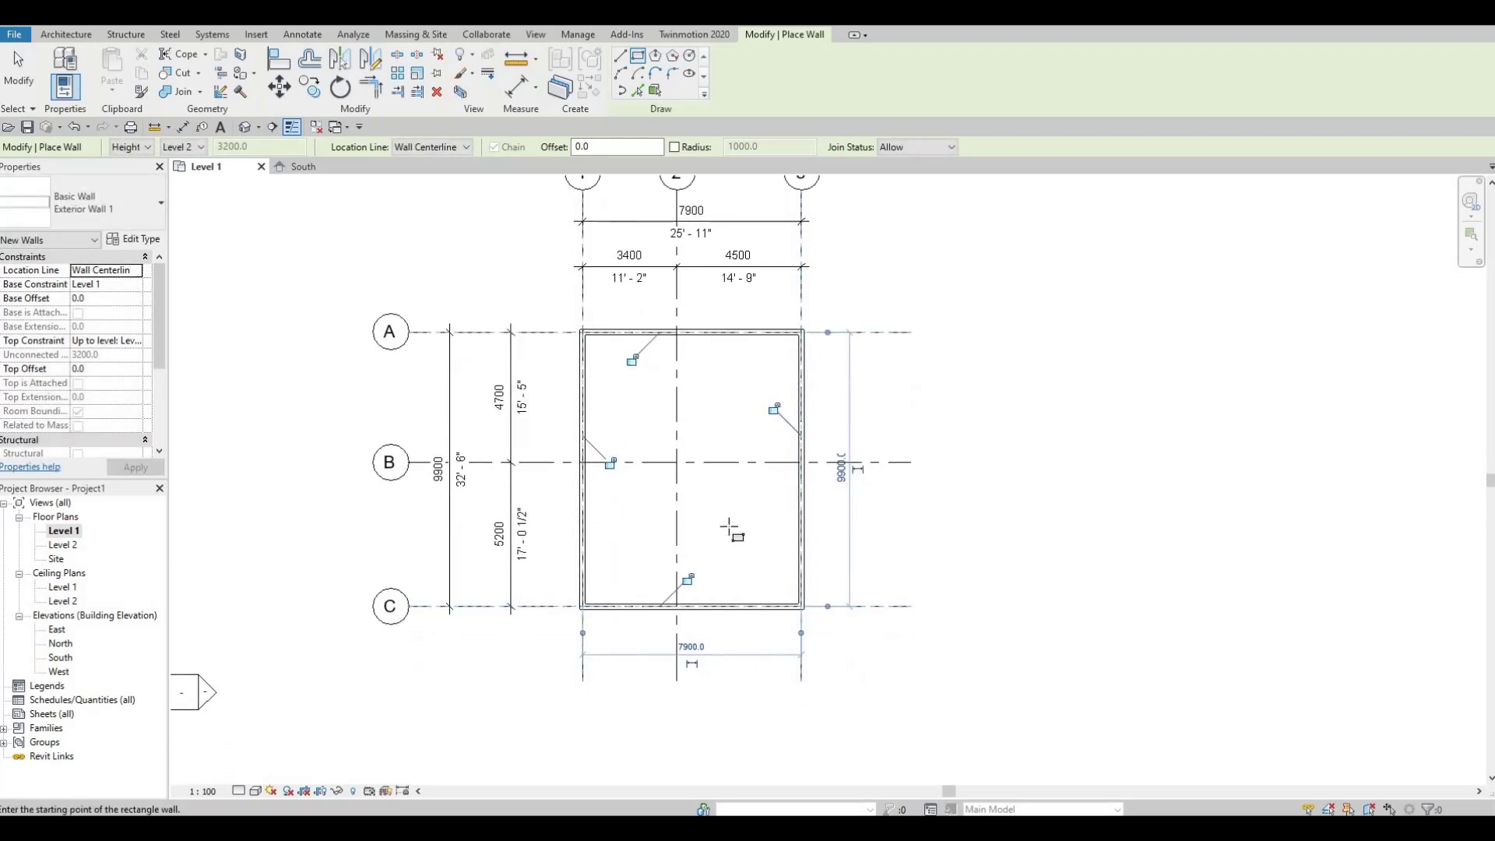
scroll(729, 506, "up", 1)
scroll(734, 549, "up", 1)
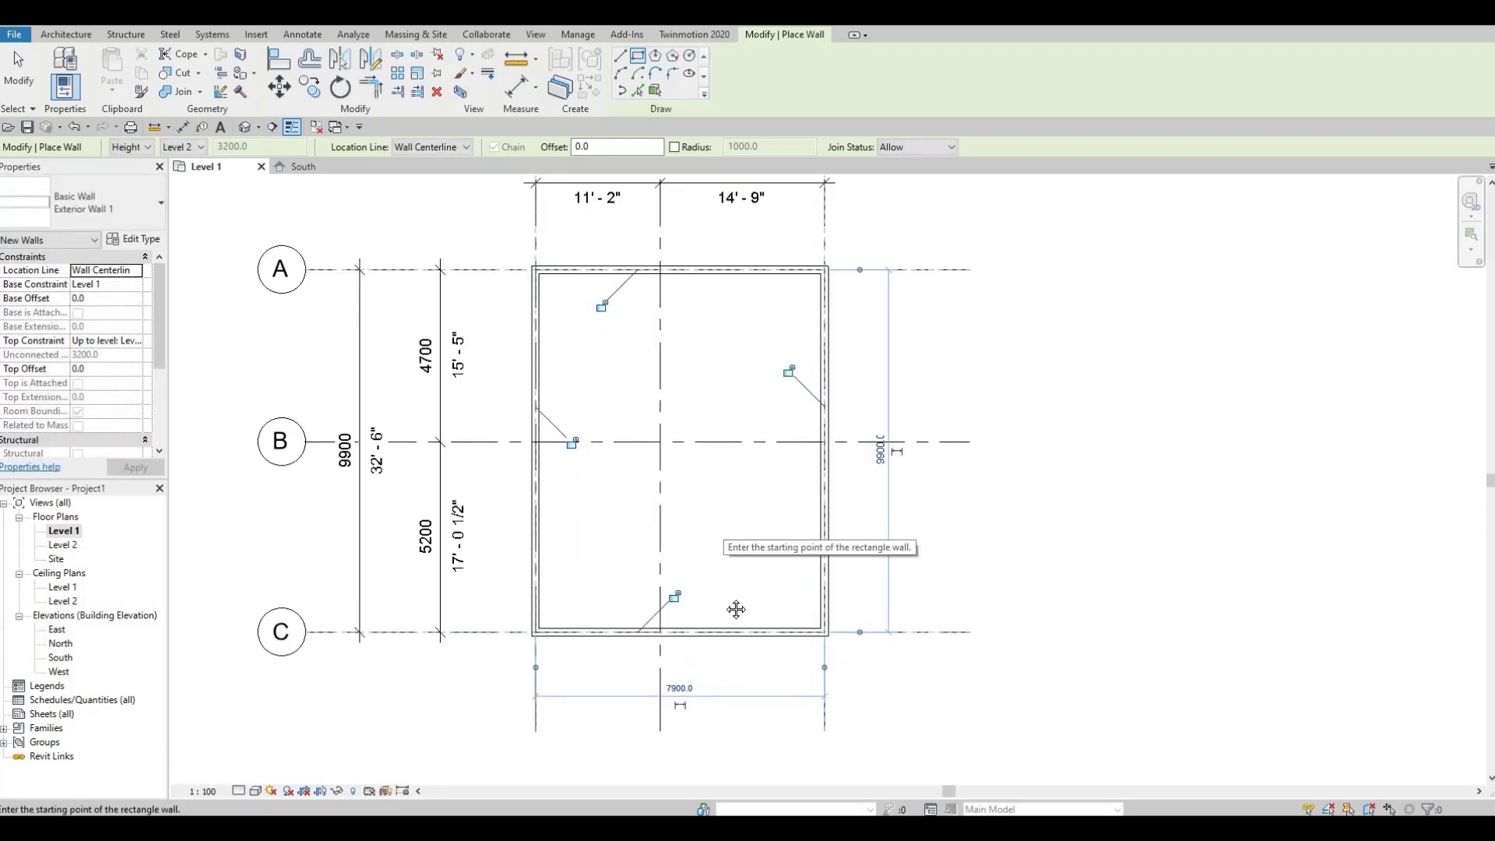
middle_click_drag(731, 517, 714, 591)
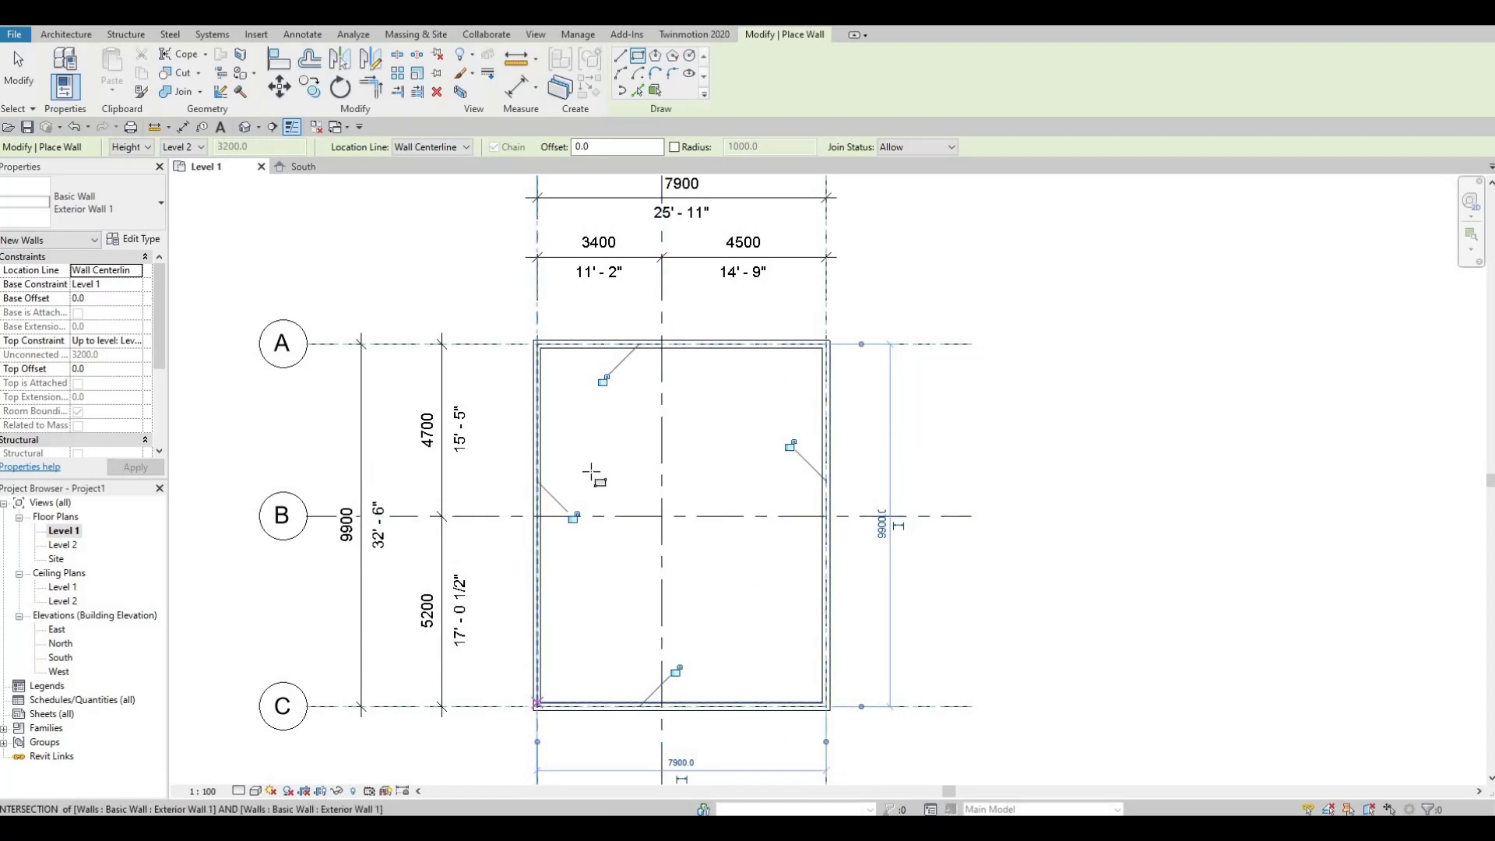
key("F1")
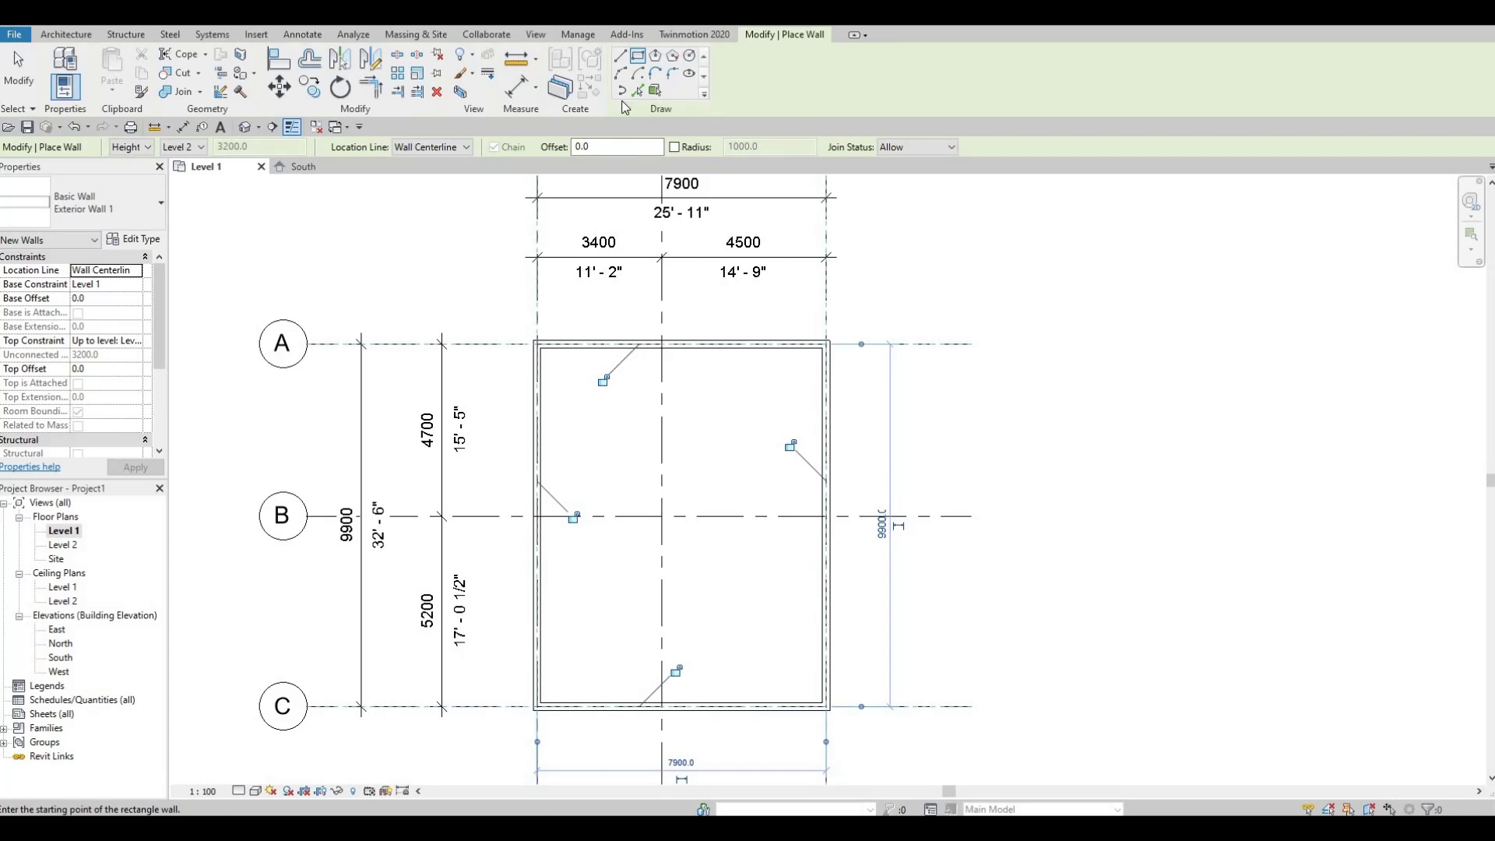
Step: Draw straight chained walls along grid B from the grid 1 wall to grid 2, and along grid 2 to the grid C wall
left_click(621, 57)
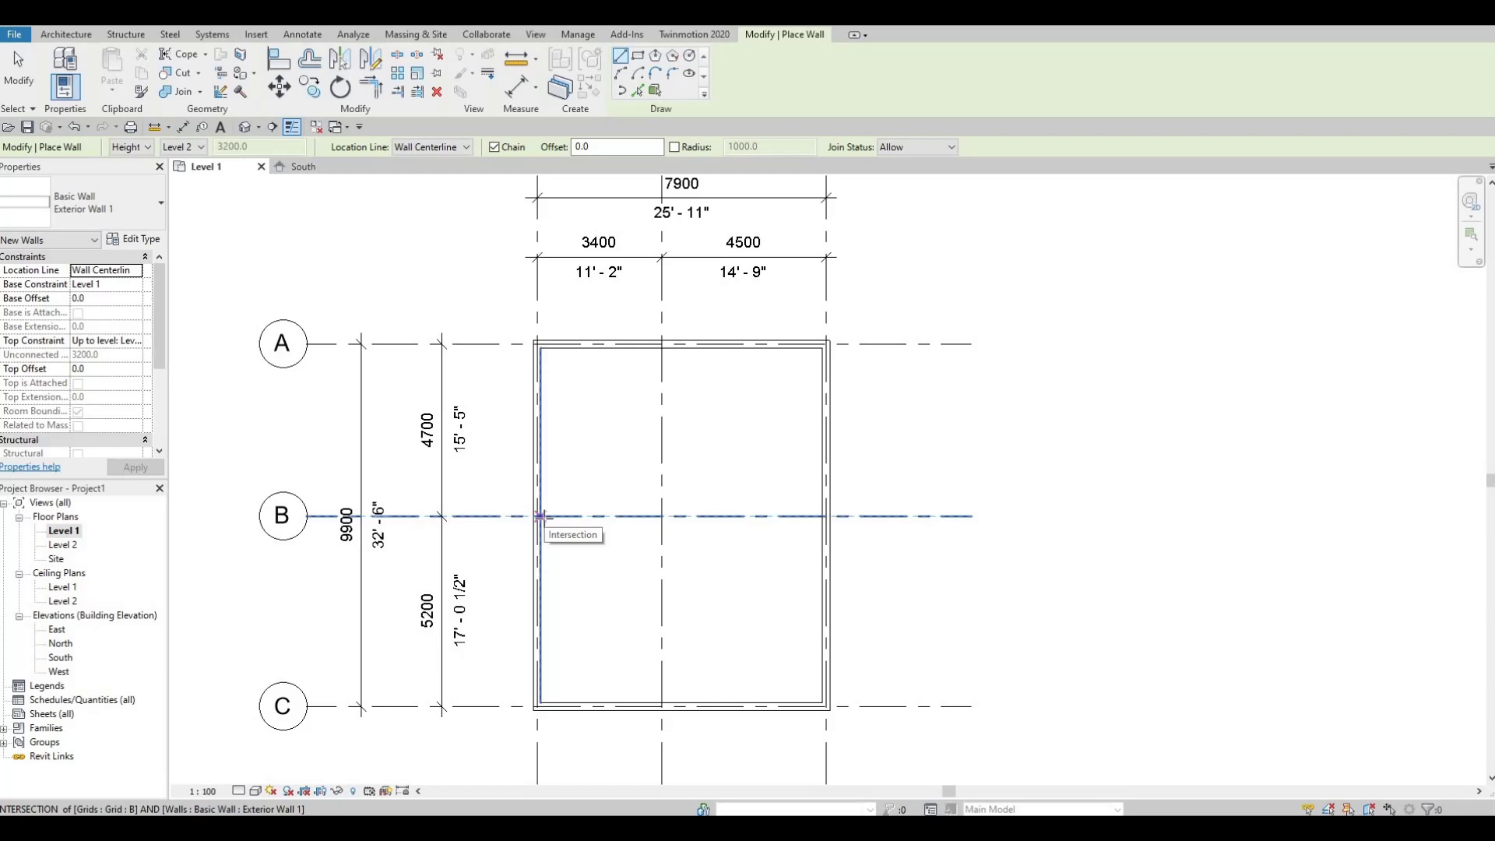
left_click(576, 515)
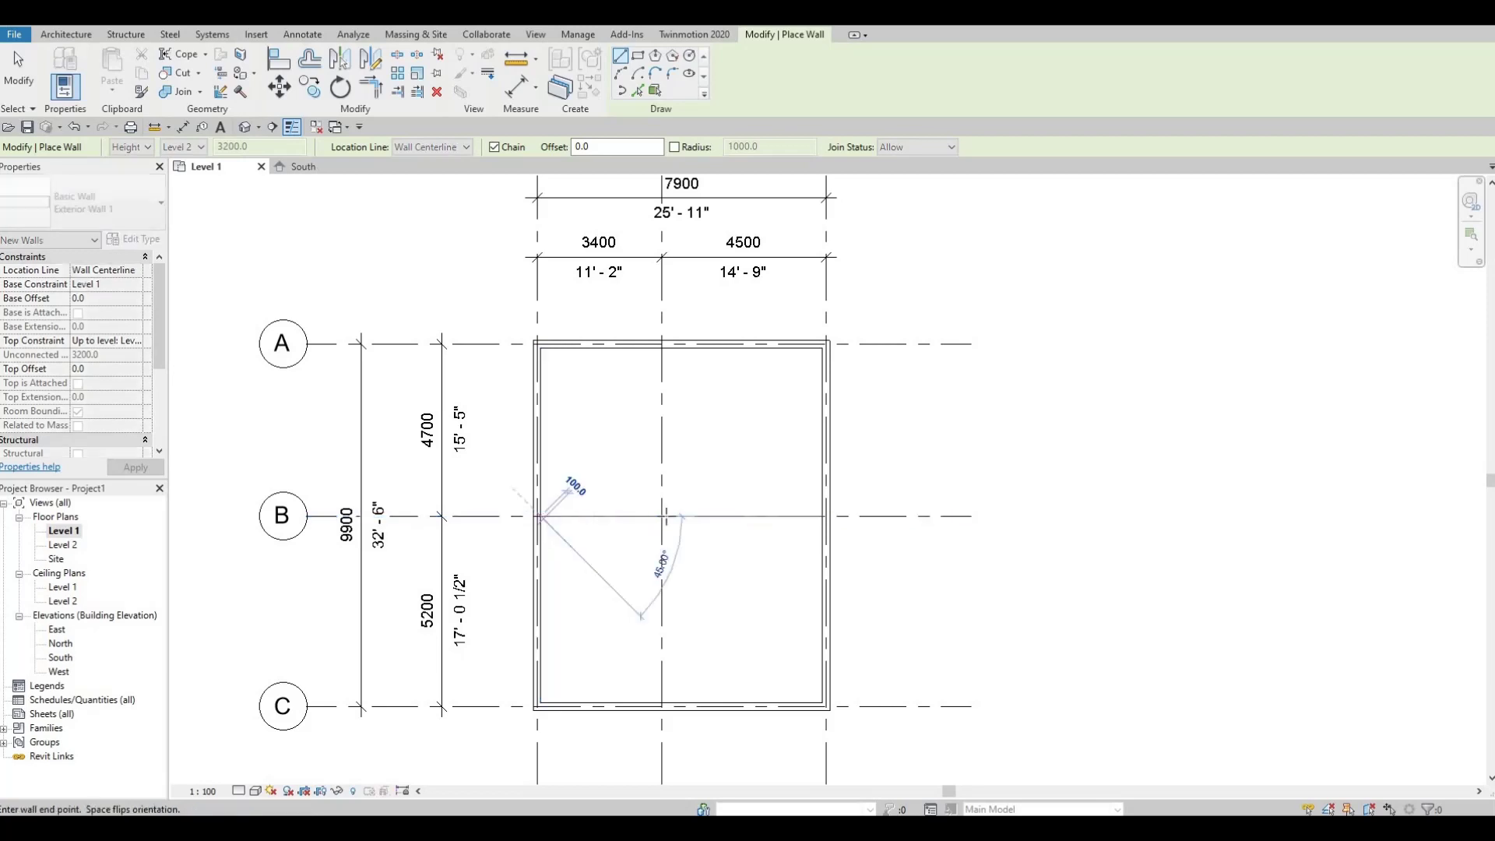
scroll(667, 516, "down", 1)
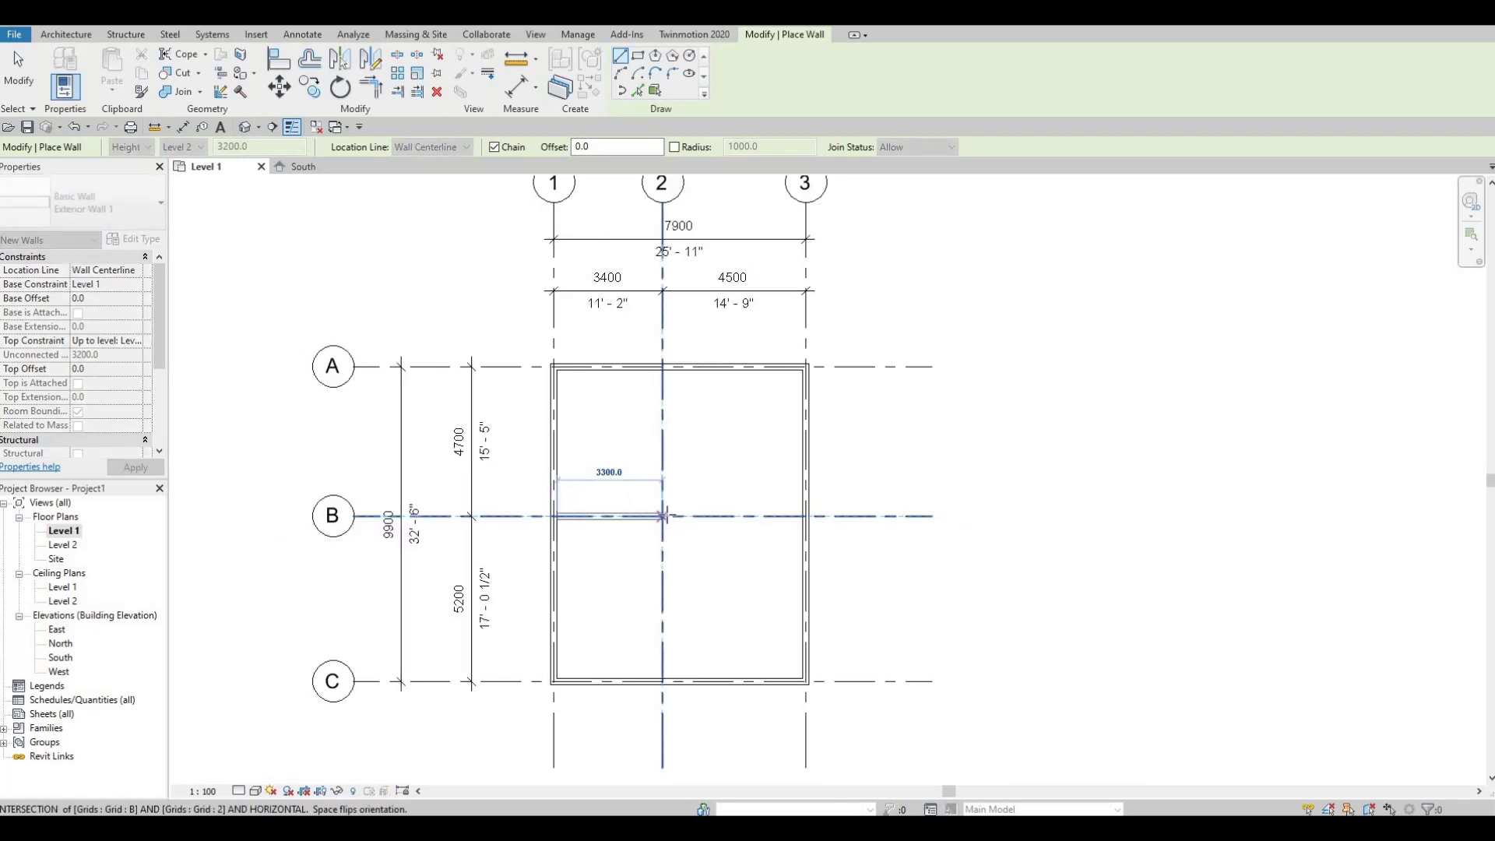
left_click(663, 515)
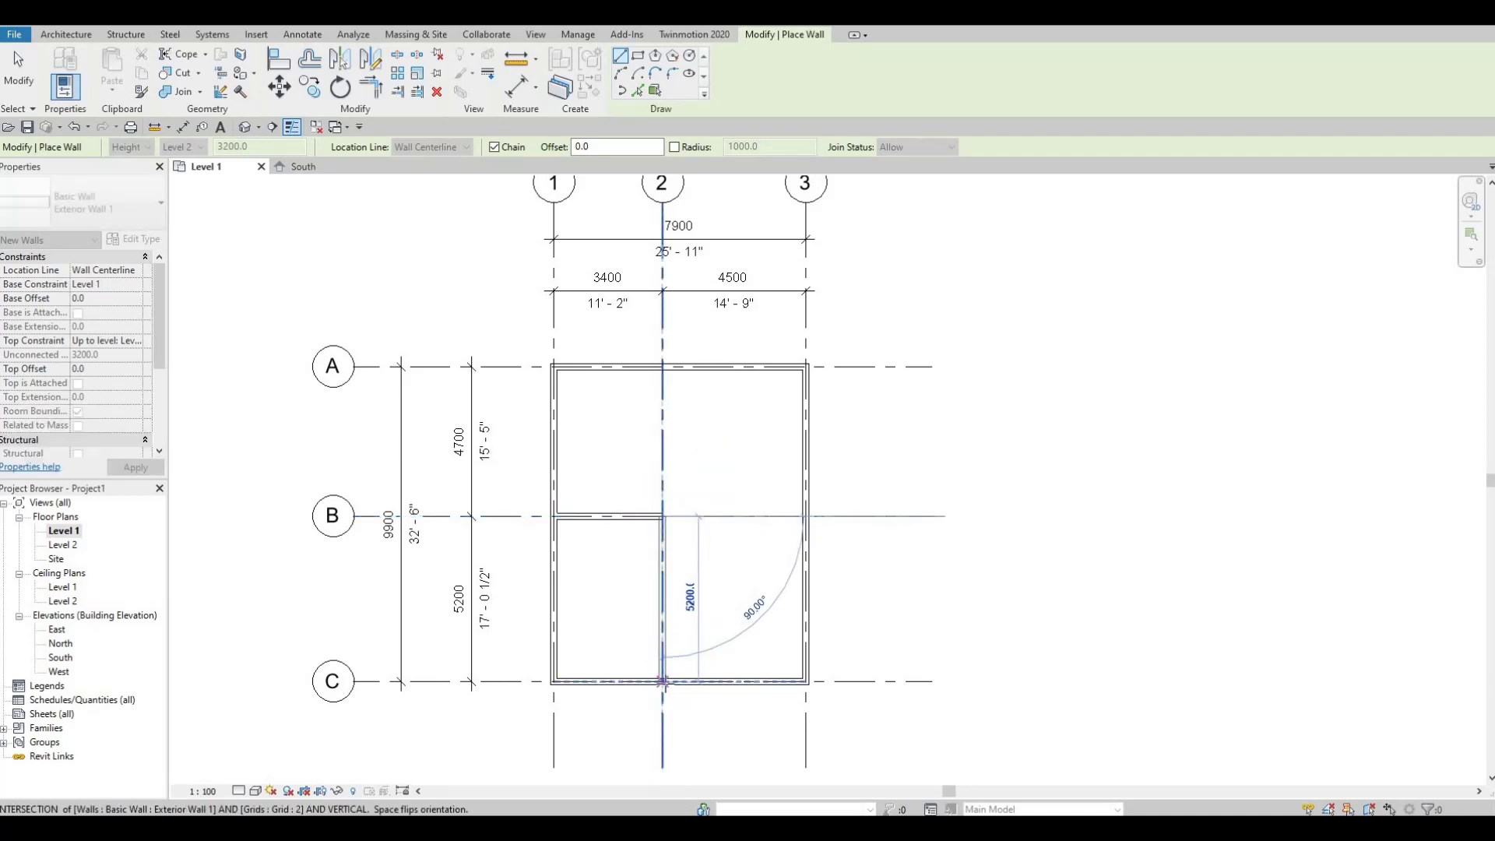
left_click(663, 682)
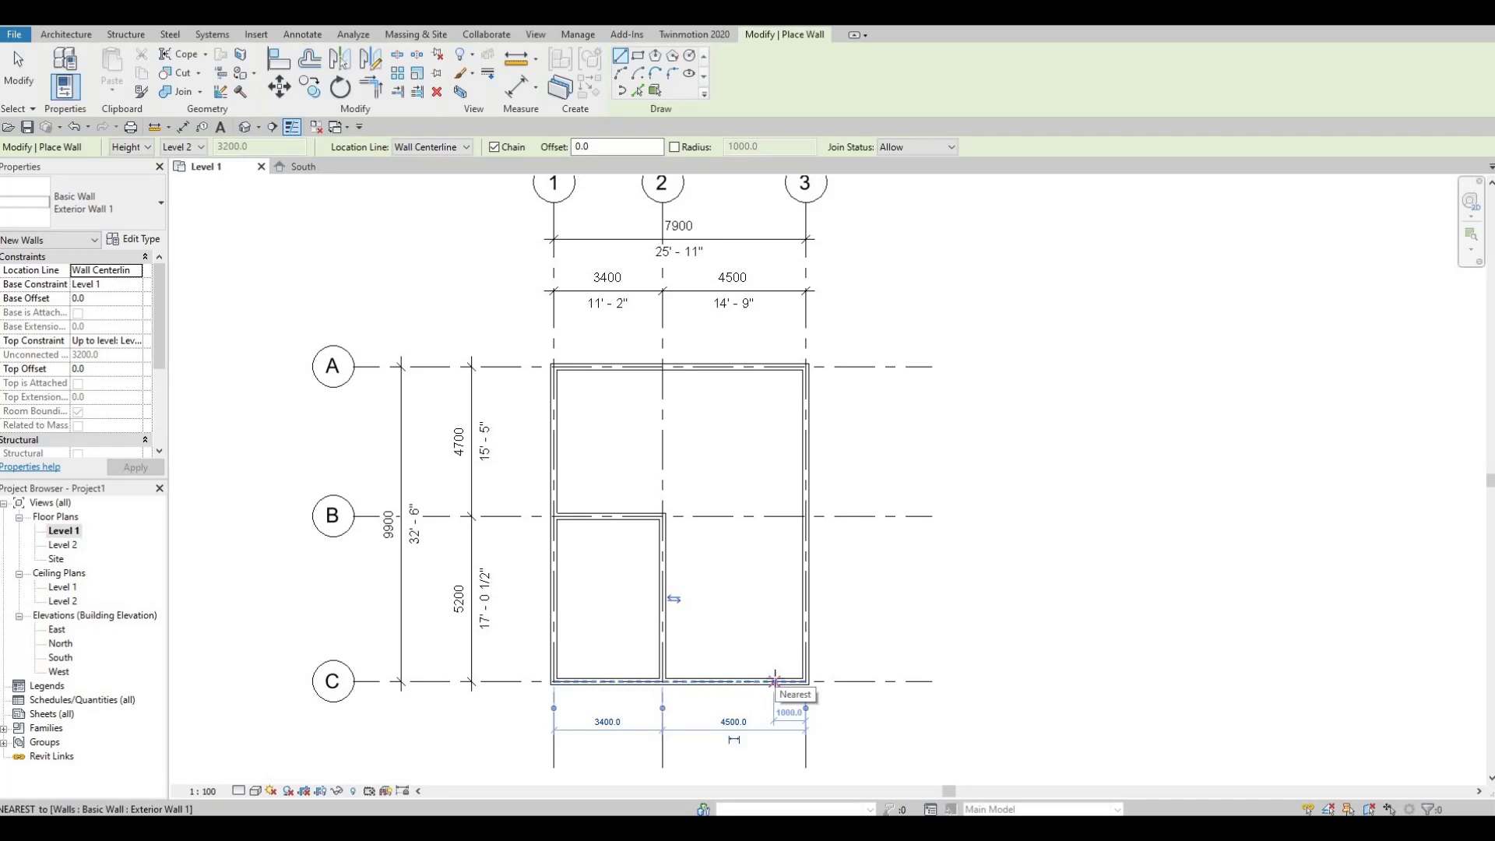
Step: Draw two walls for a corner notch at grids 3 and C, 1000 mm from grid 3 and 2000 mm from grid C
left_click(774, 682)
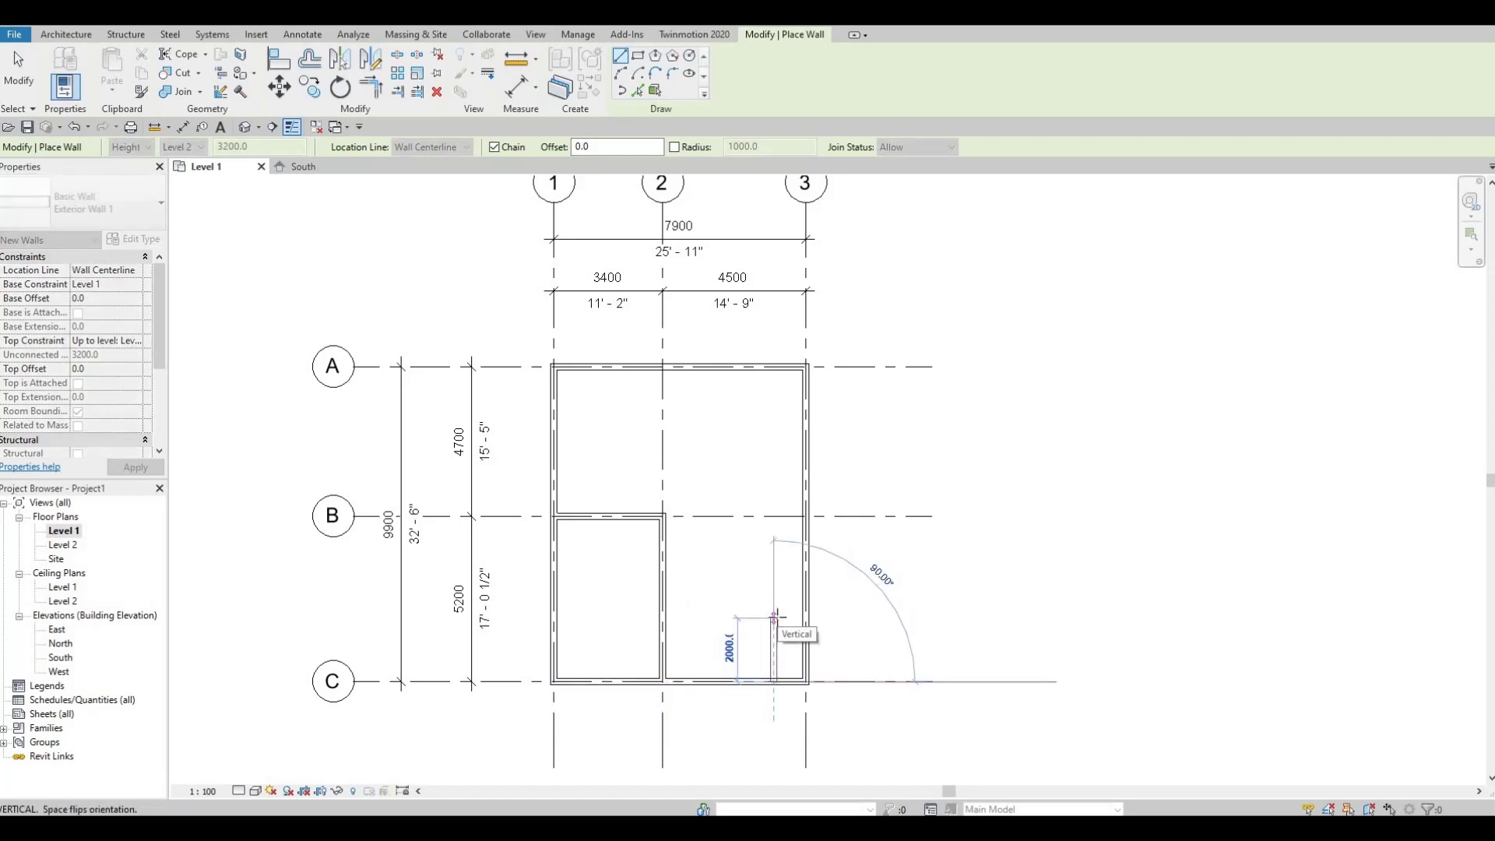
left_click(796, 617)
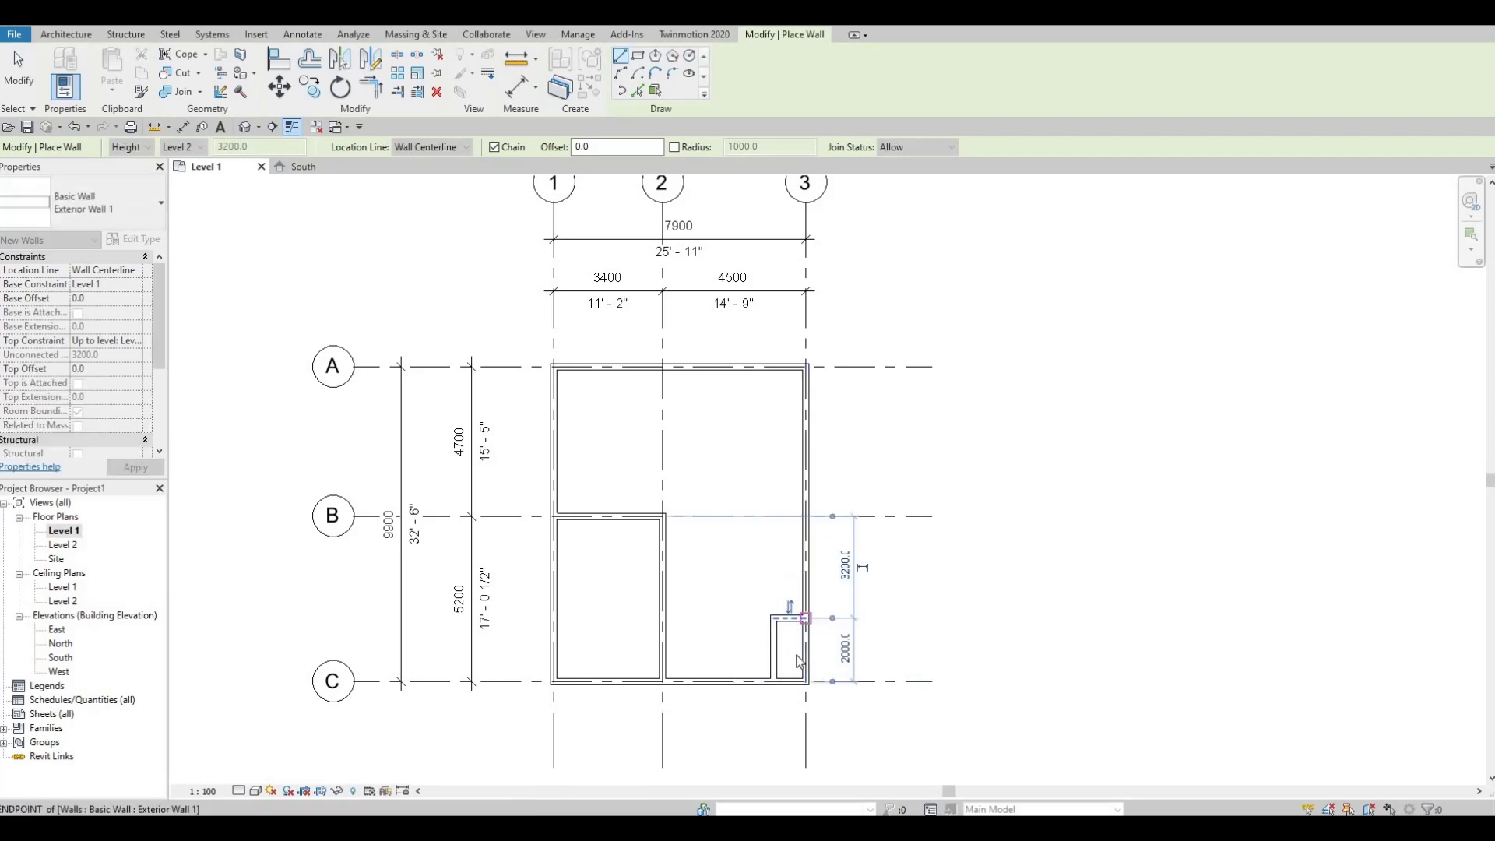
key("Escape")
key("Escape")
key("Escape")
scroll(797, 654, "up", 3)
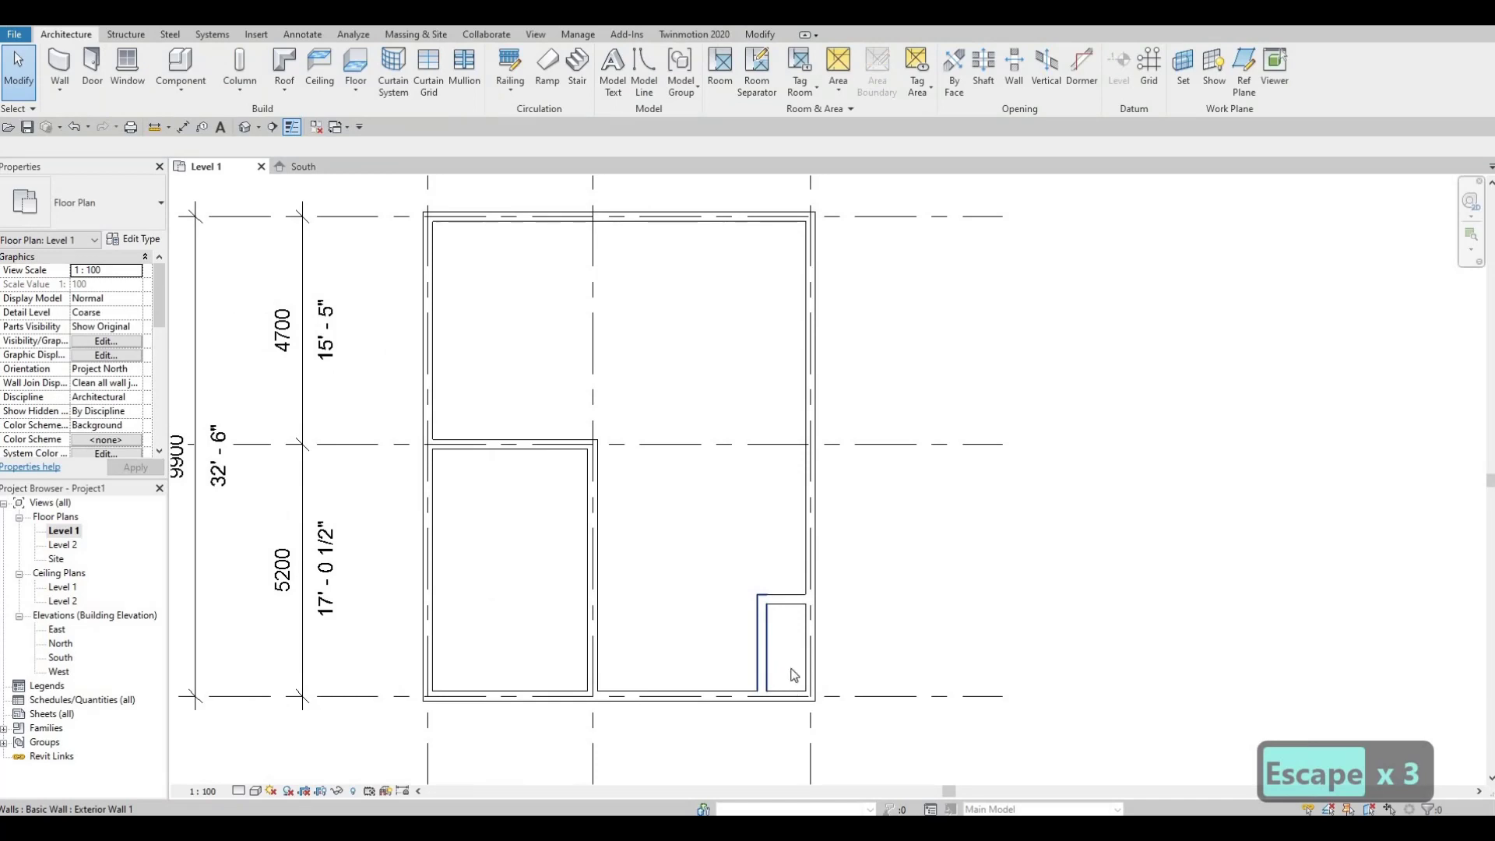
Step: Check the two notch walls' distances from the neighbouring walls and grids
left_click(763, 664)
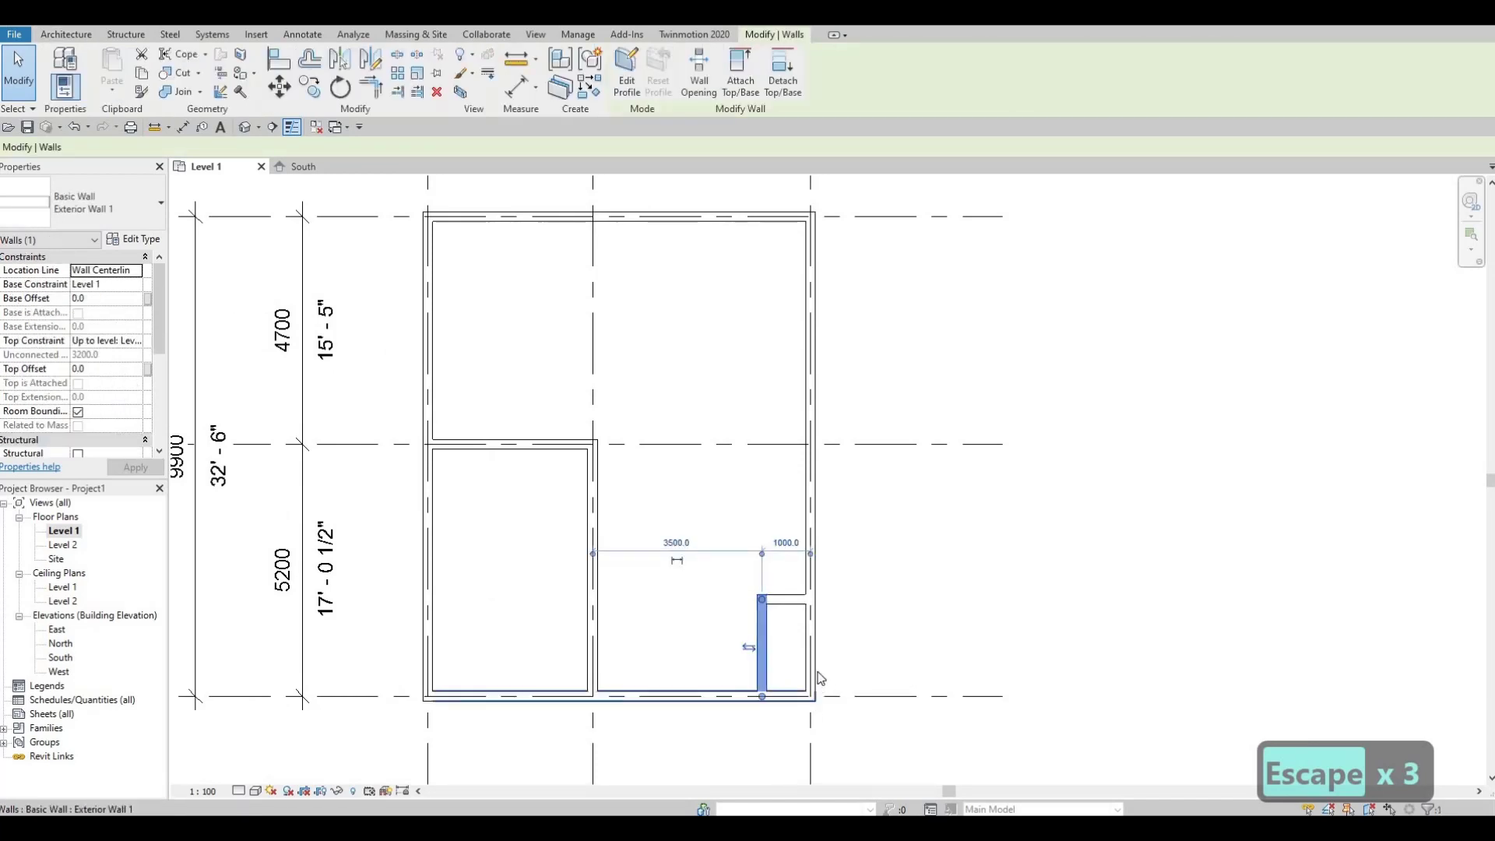
scroll(816, 674, "down", 1)
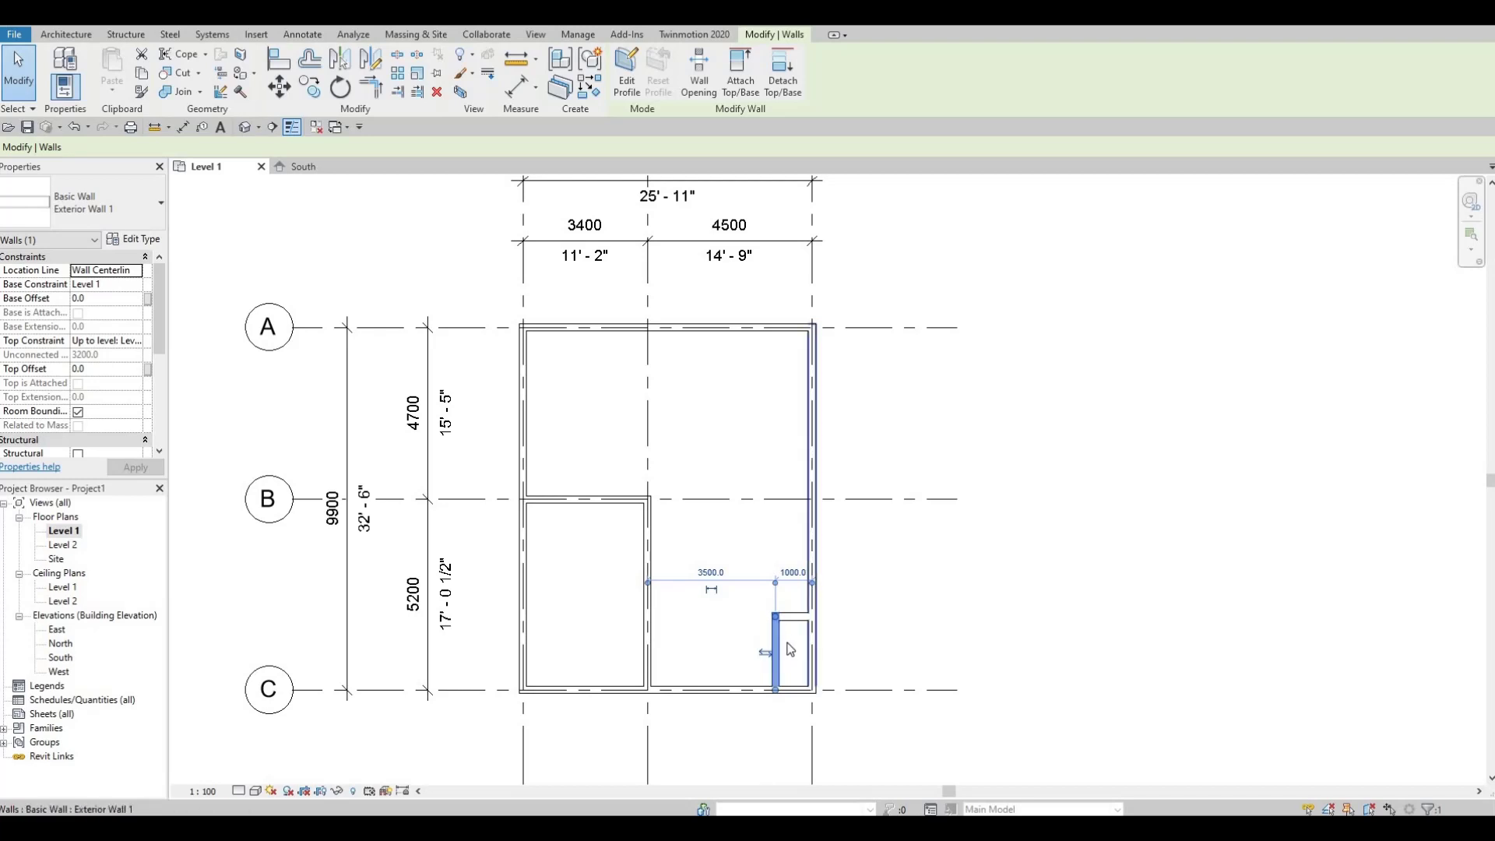
key("Escape")
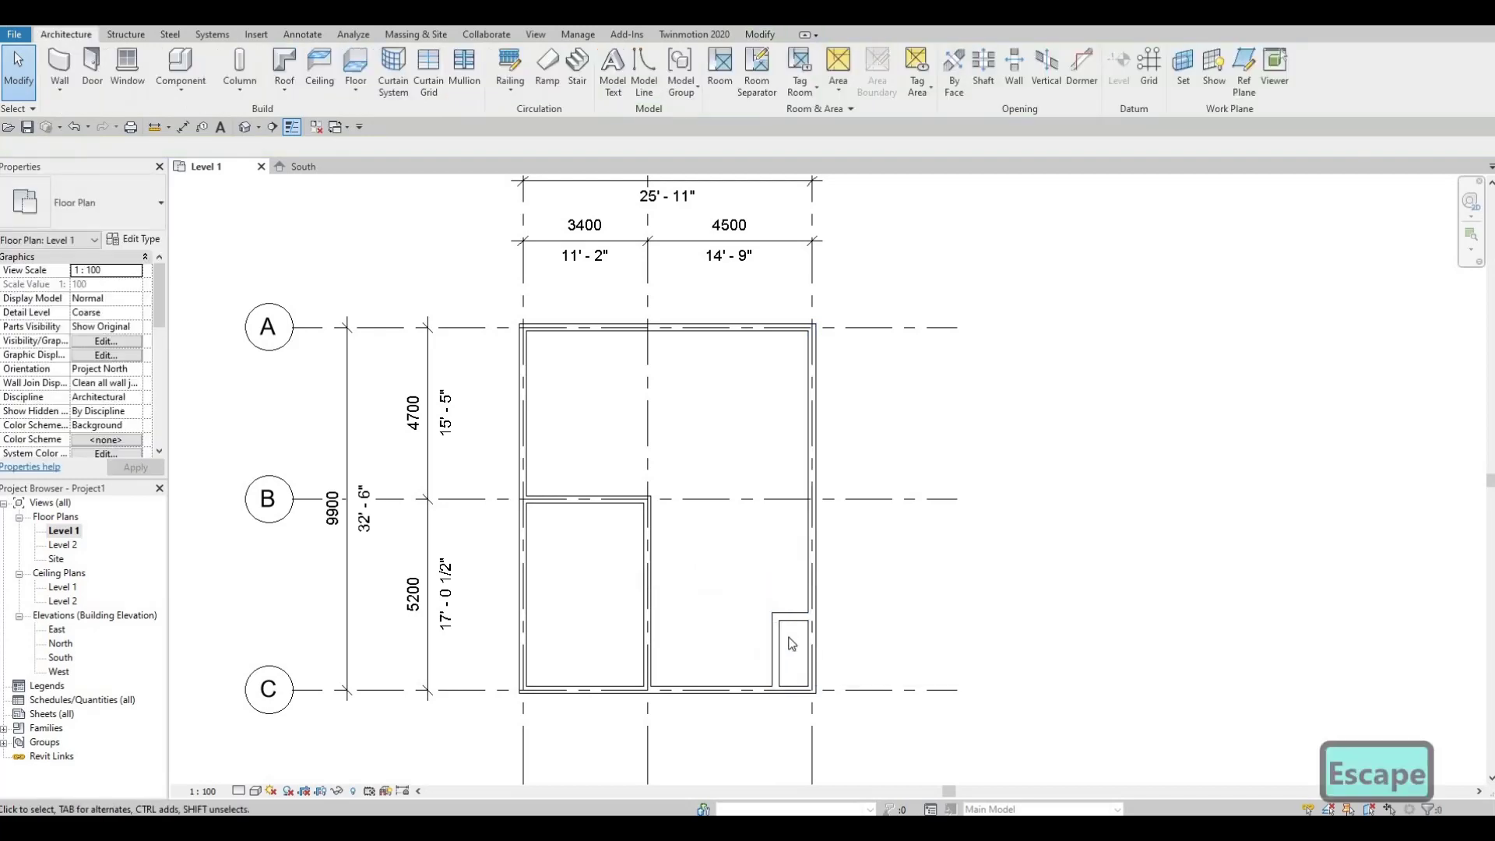
left_click(794, 619)
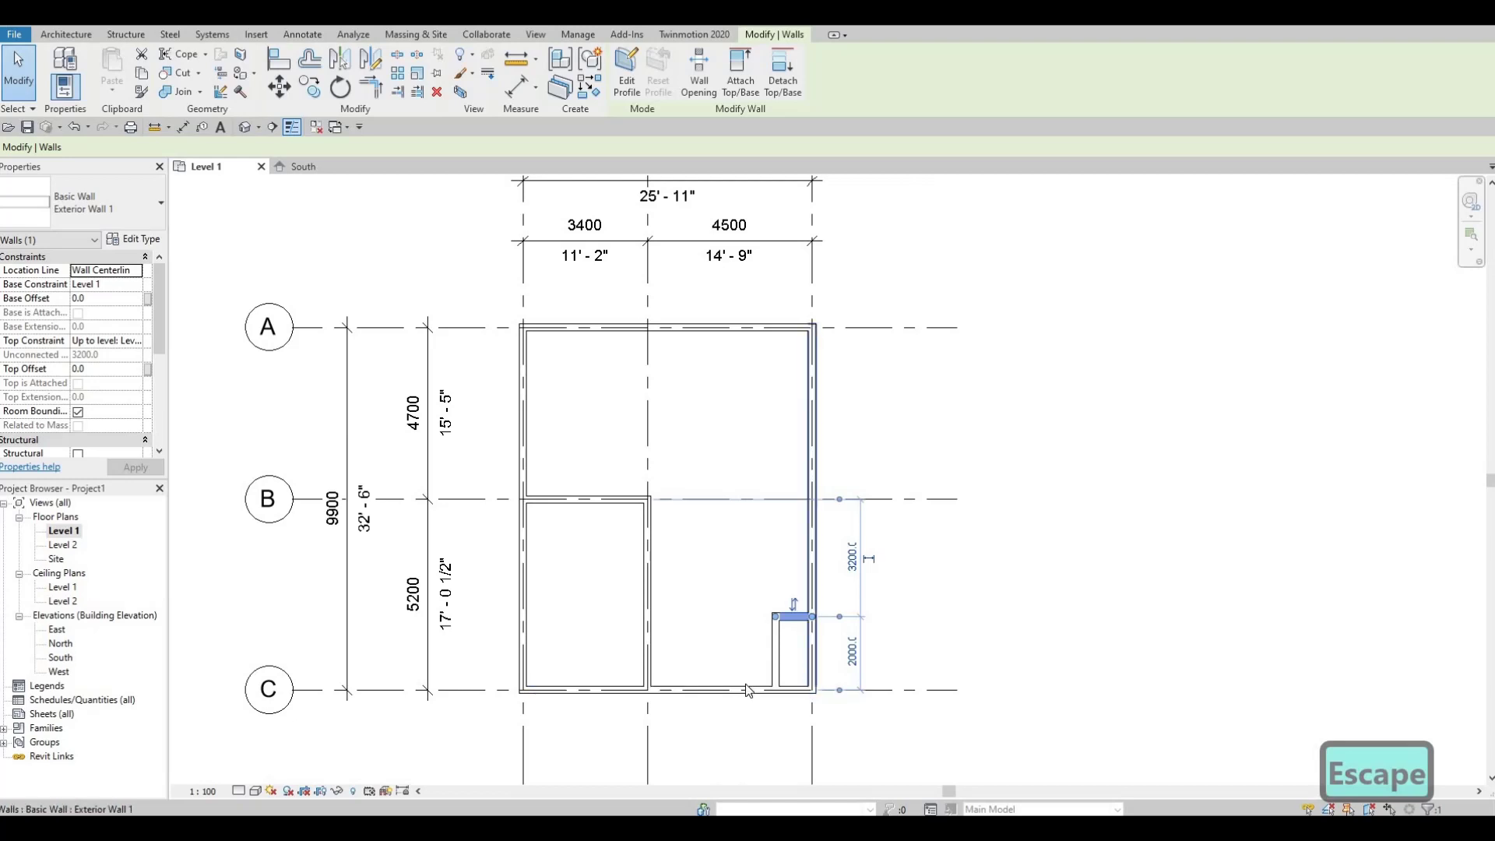
key("Escape")
middle_click_drag(745, 684, 782, 680)
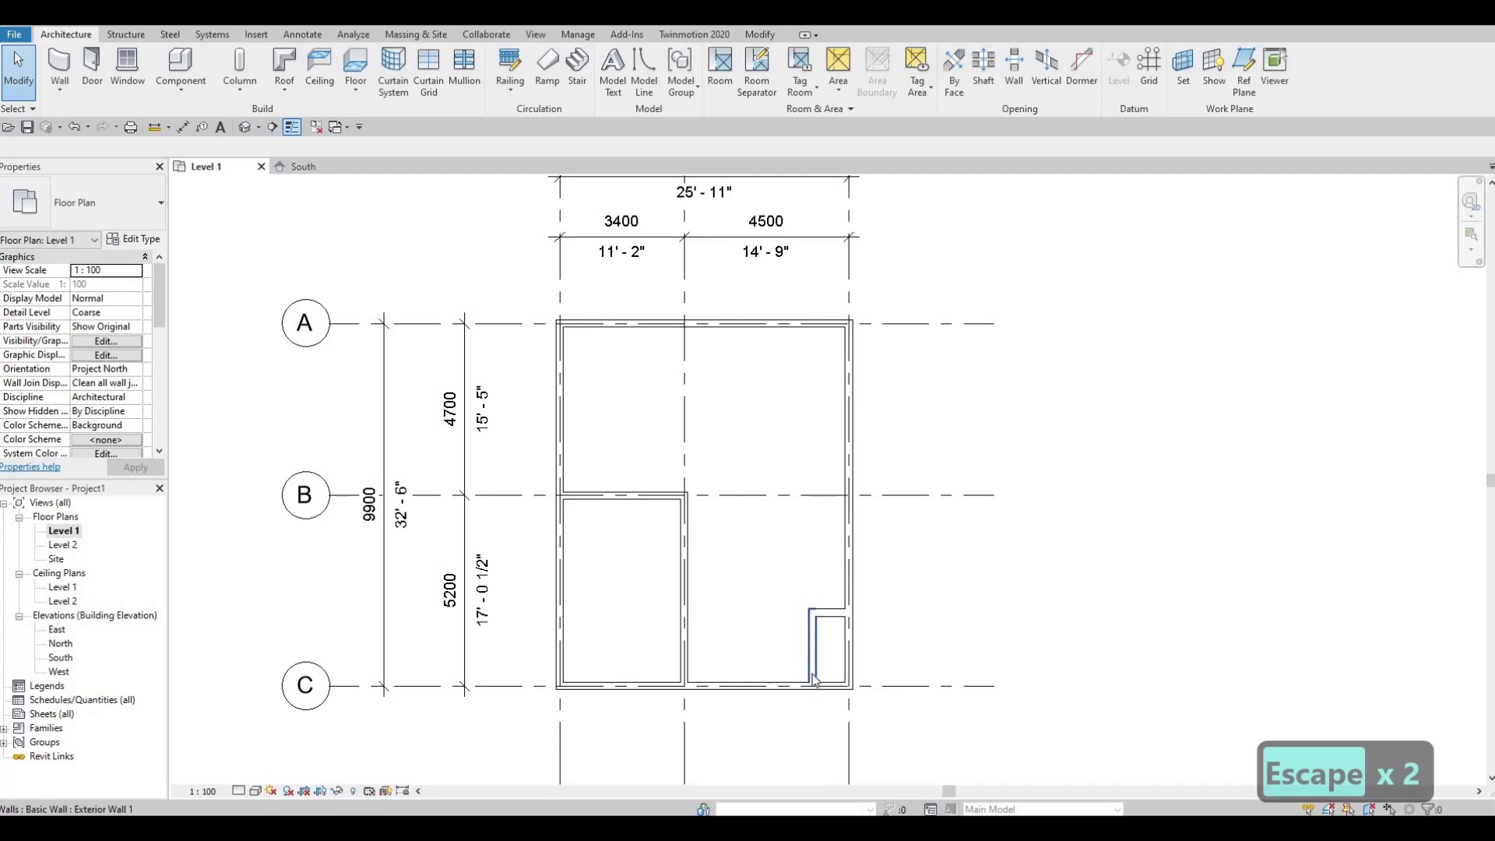
Step: Trim the notch walls and the grid 2 wall to corners with the outer walls, removing the grid C segments beside them and the grid 3 end
scroll(822, 691, "up", 1)
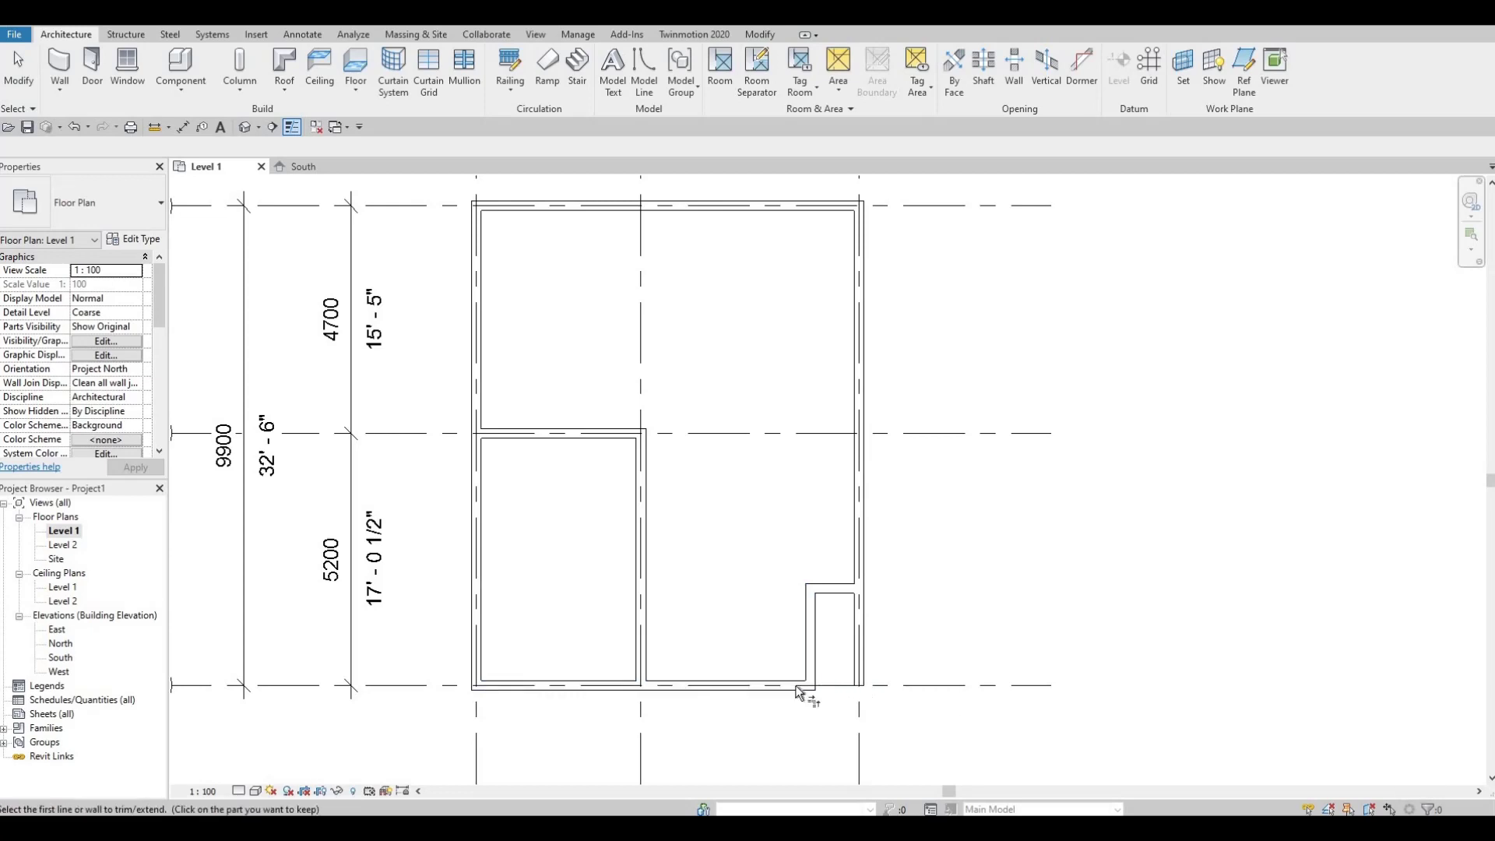
left_click(640, 658)
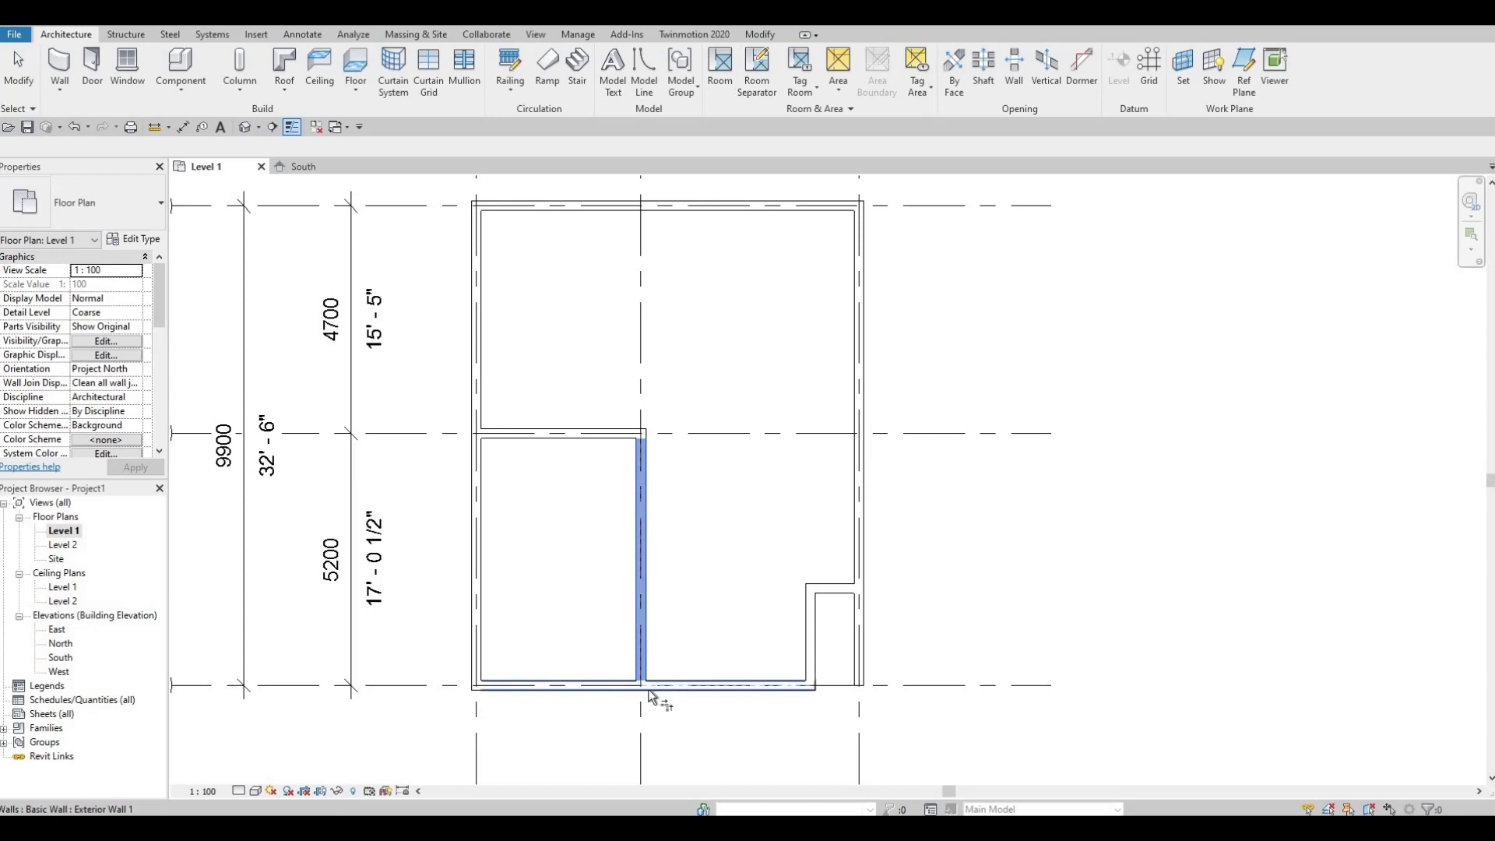
left_click(653, 688)
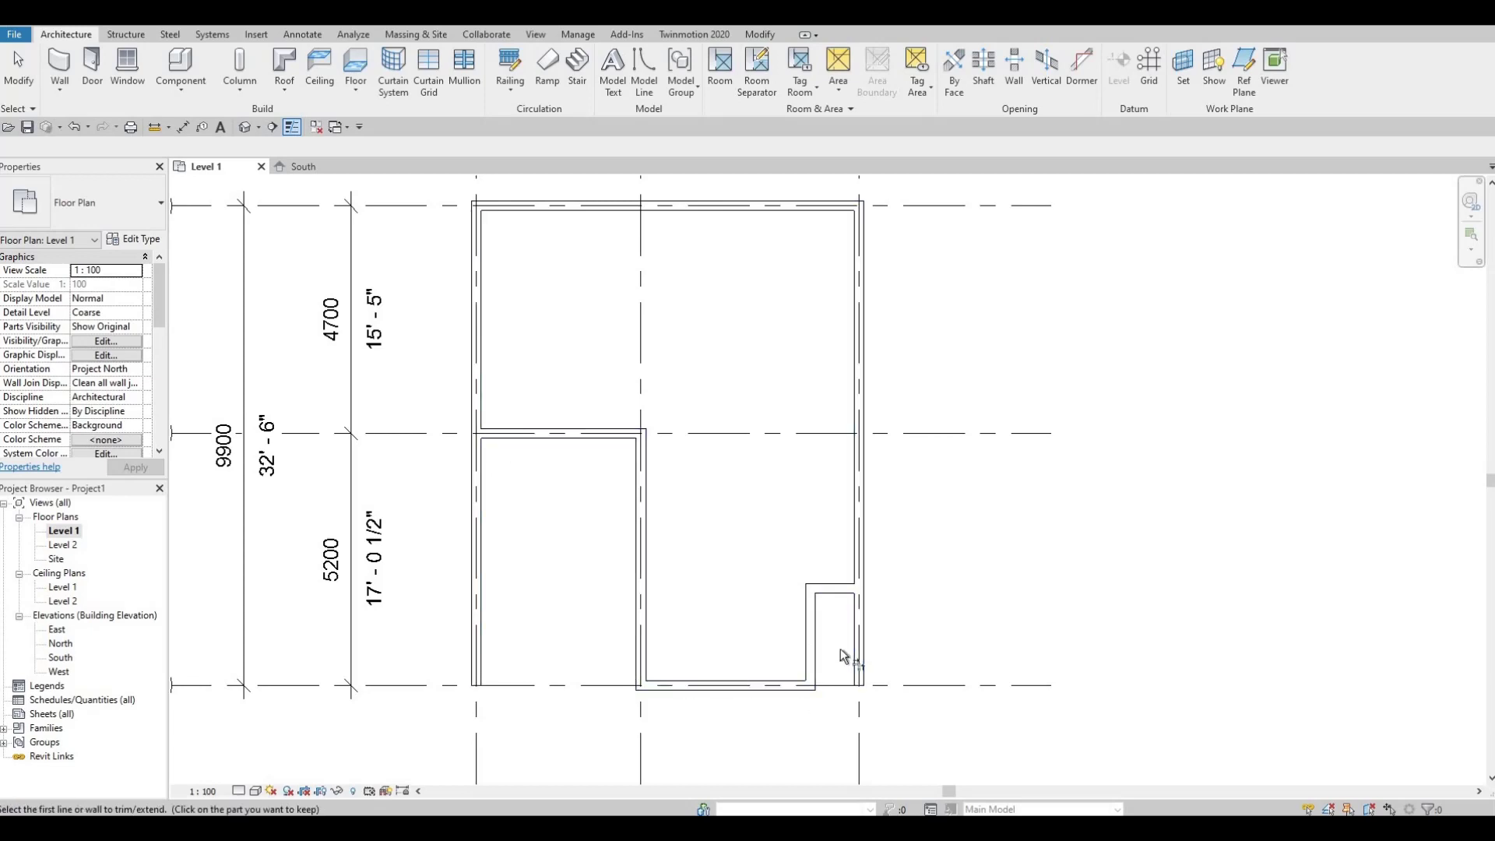
left_click(846, 593)
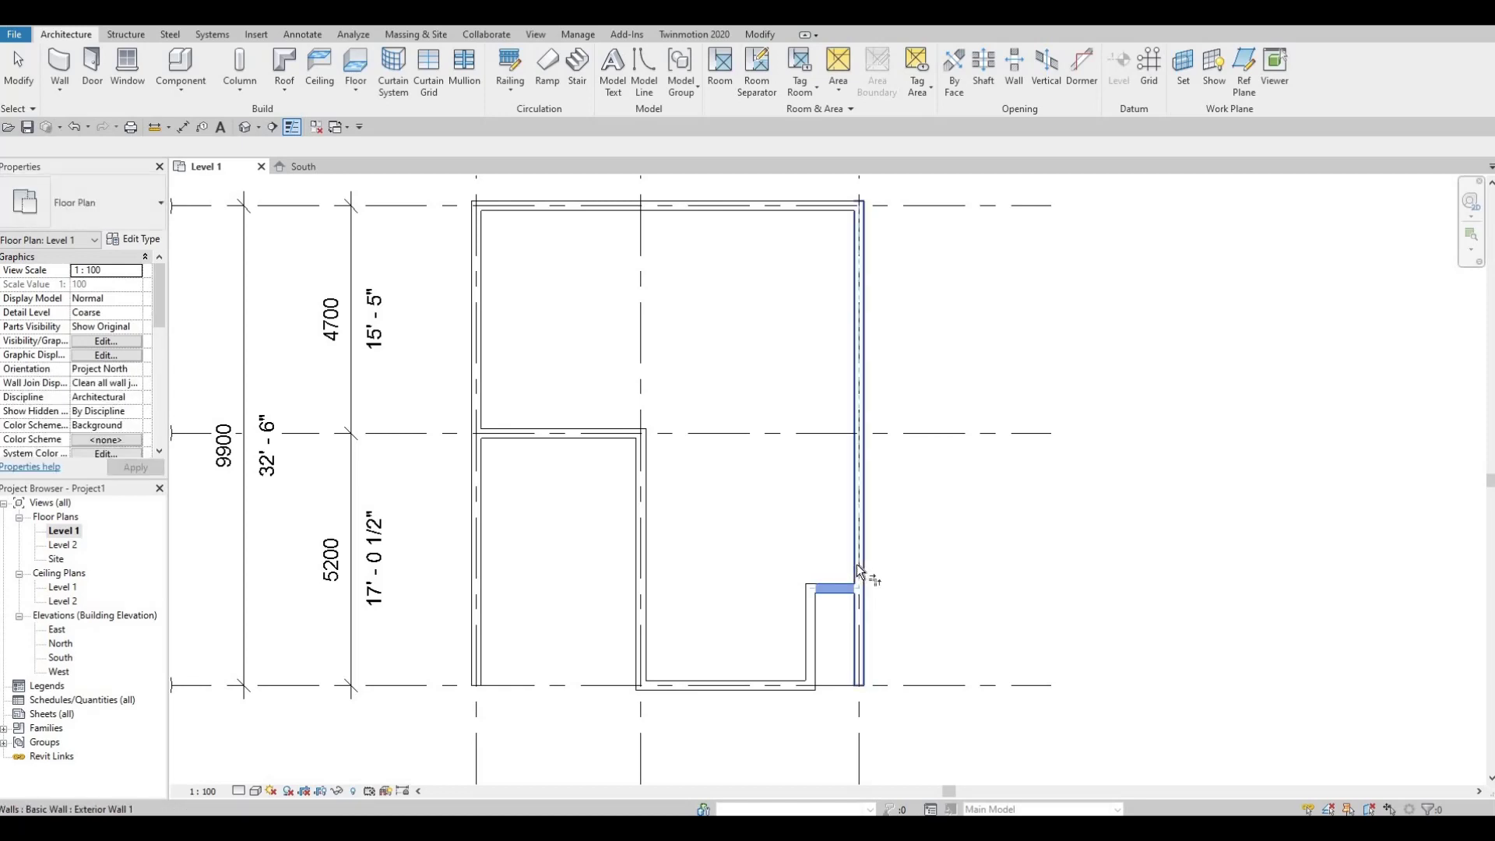
left_click(855, 605)
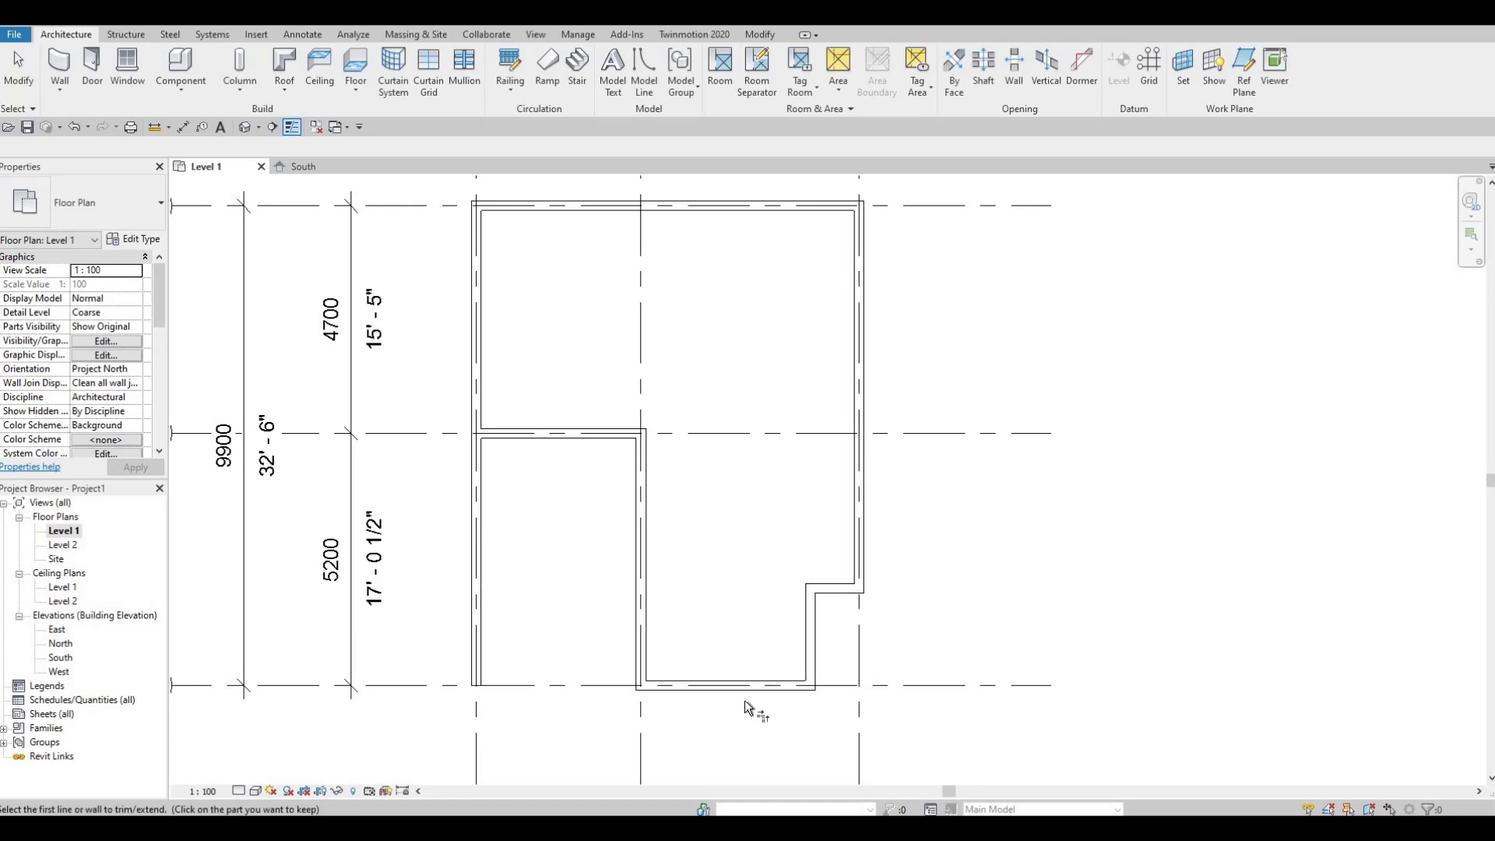
middle_click_drag(735, 694, 744, 700)
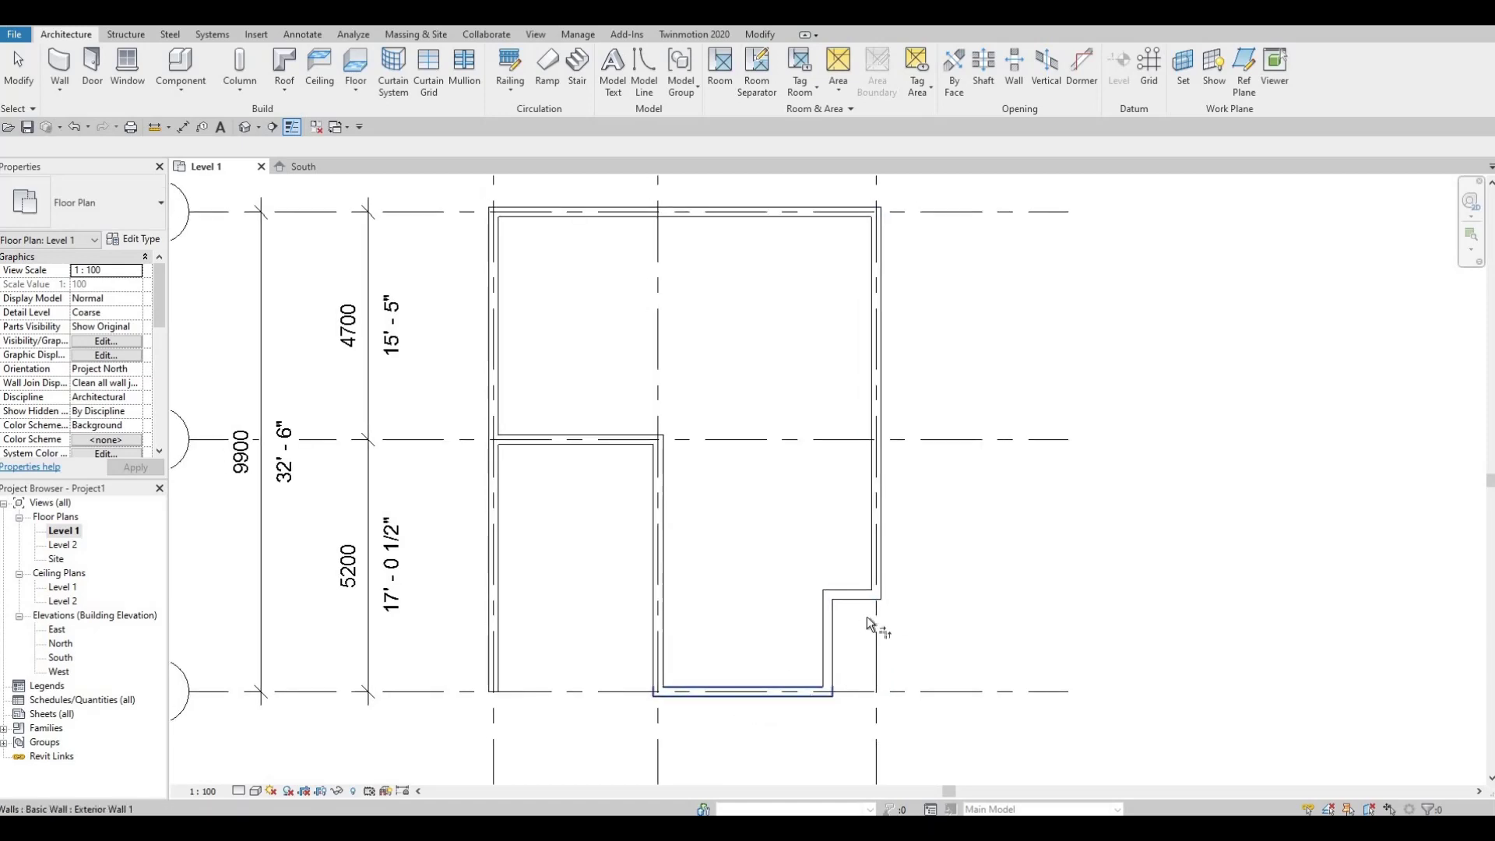
left_click(759, 35)
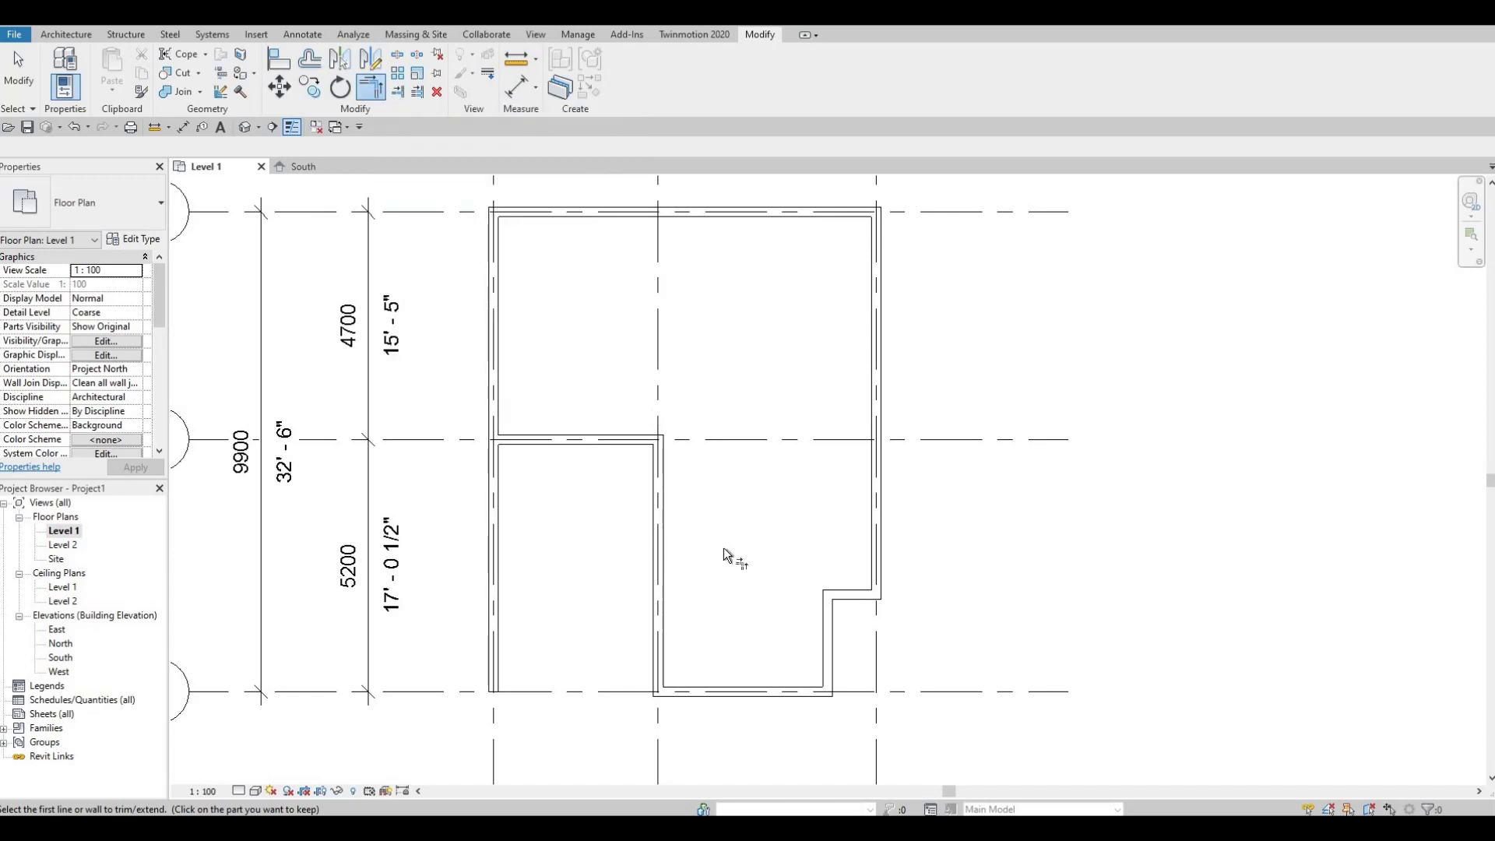
key("Escape")
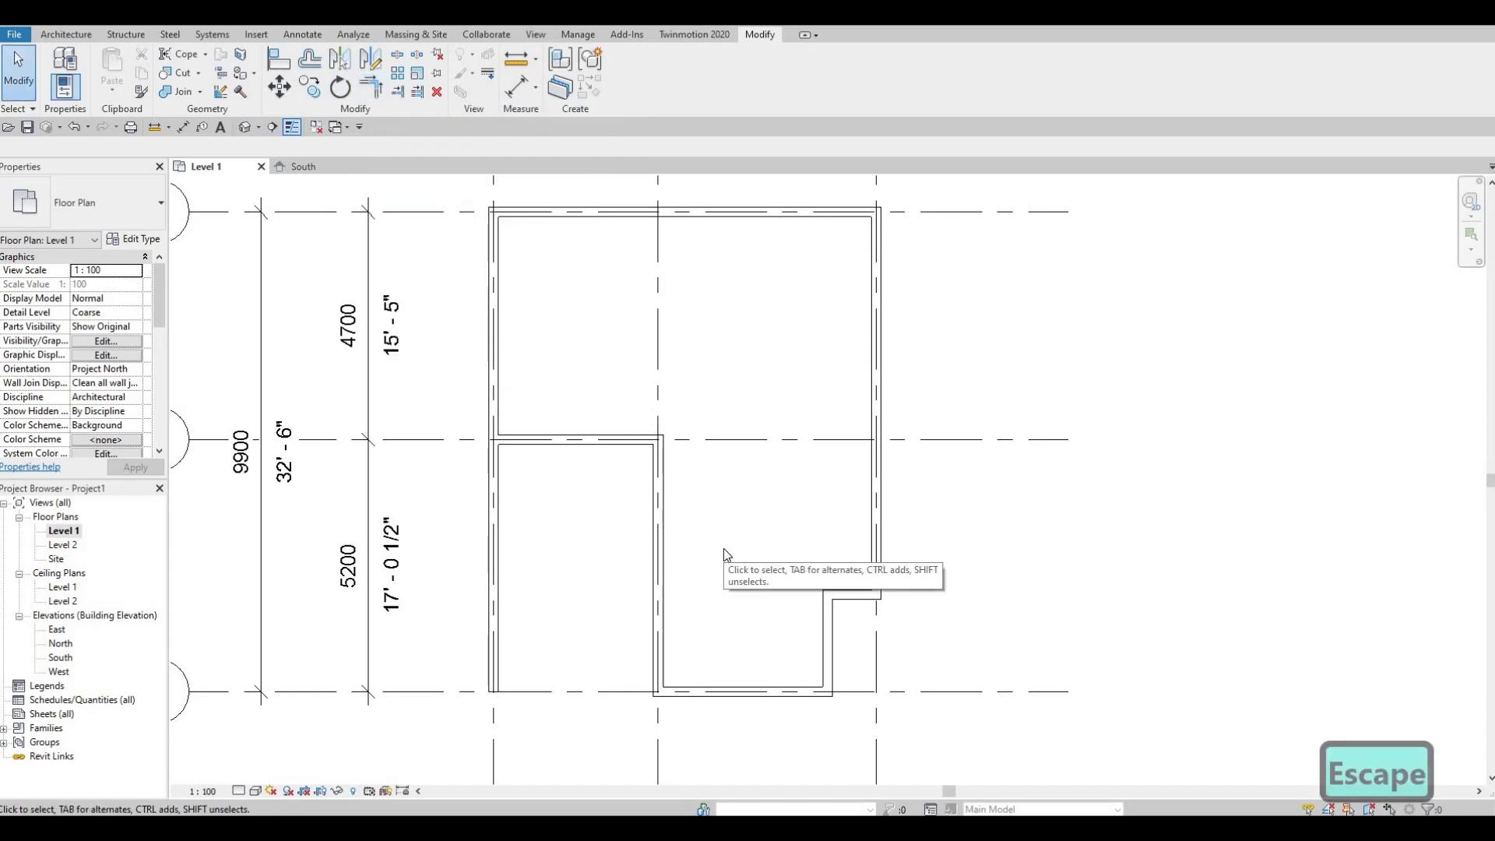
key("Escape")
scroll(723, 537, "down", 2)
middle_click_drag(728, 554, 731, 609)
scroll(731, 609, "down", 1)
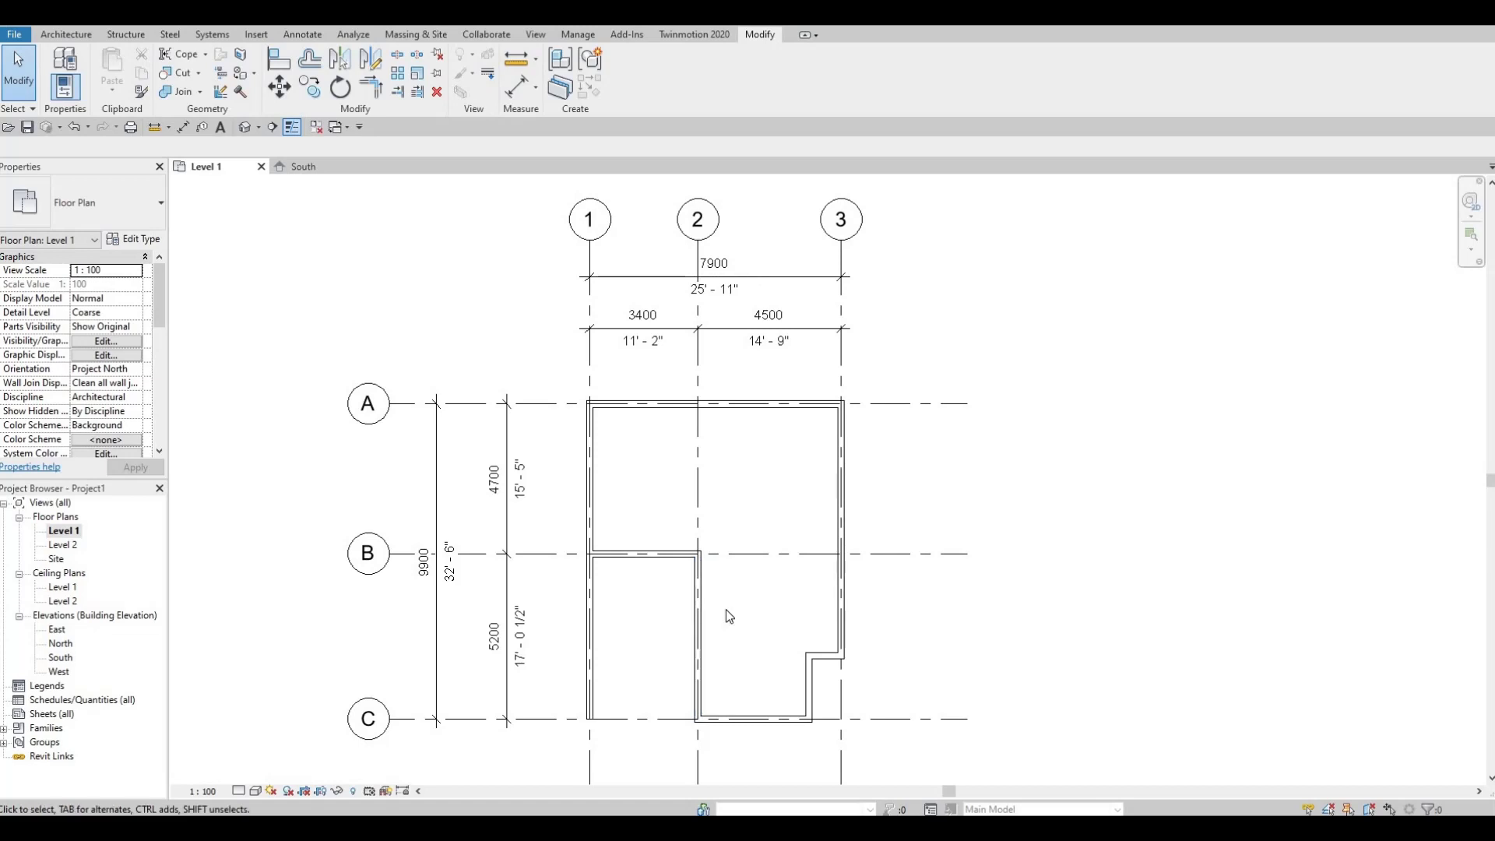
key("F2")
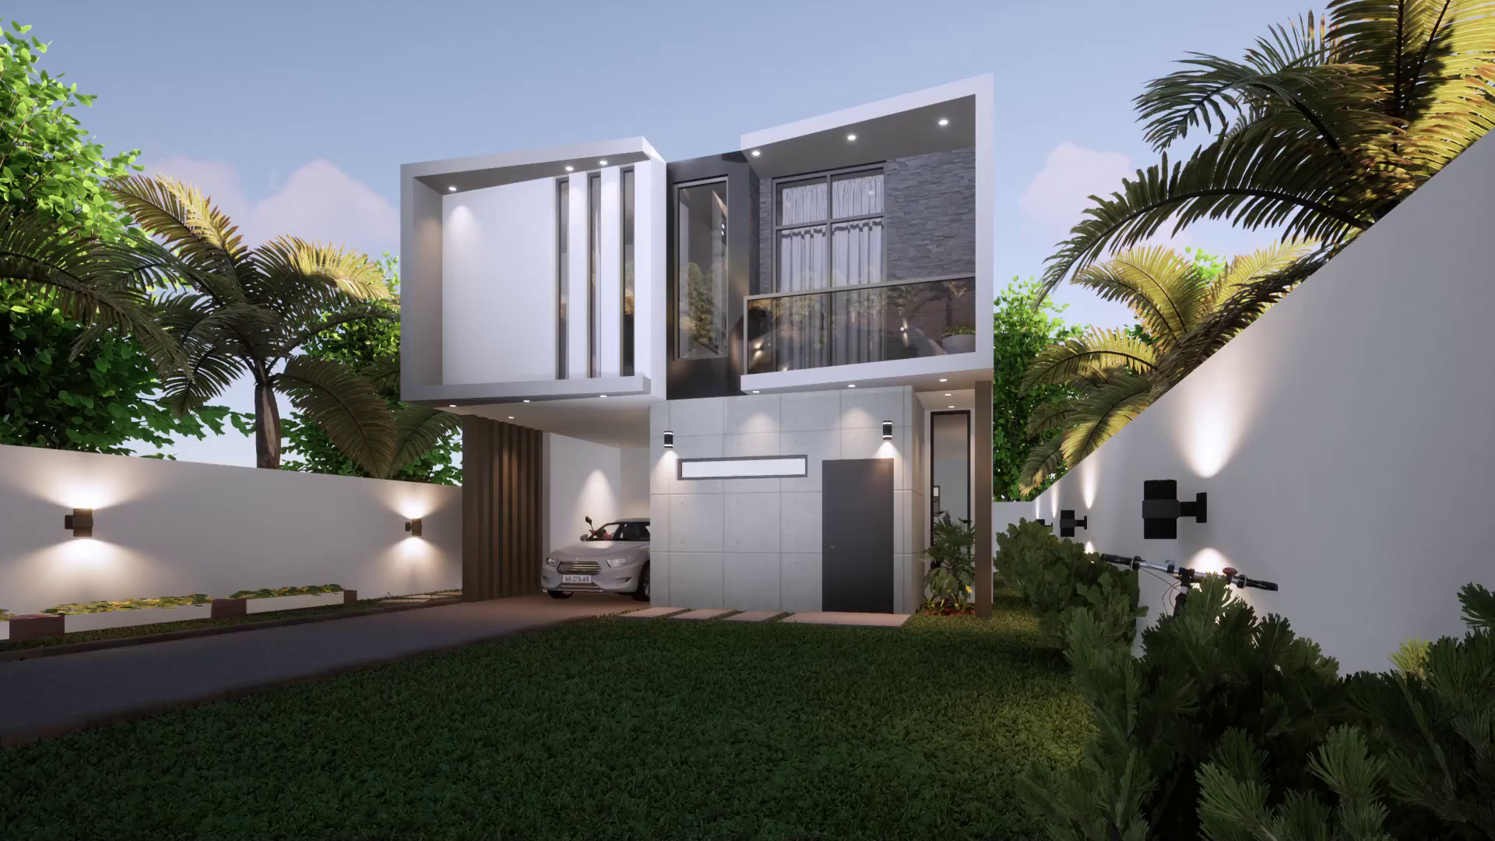